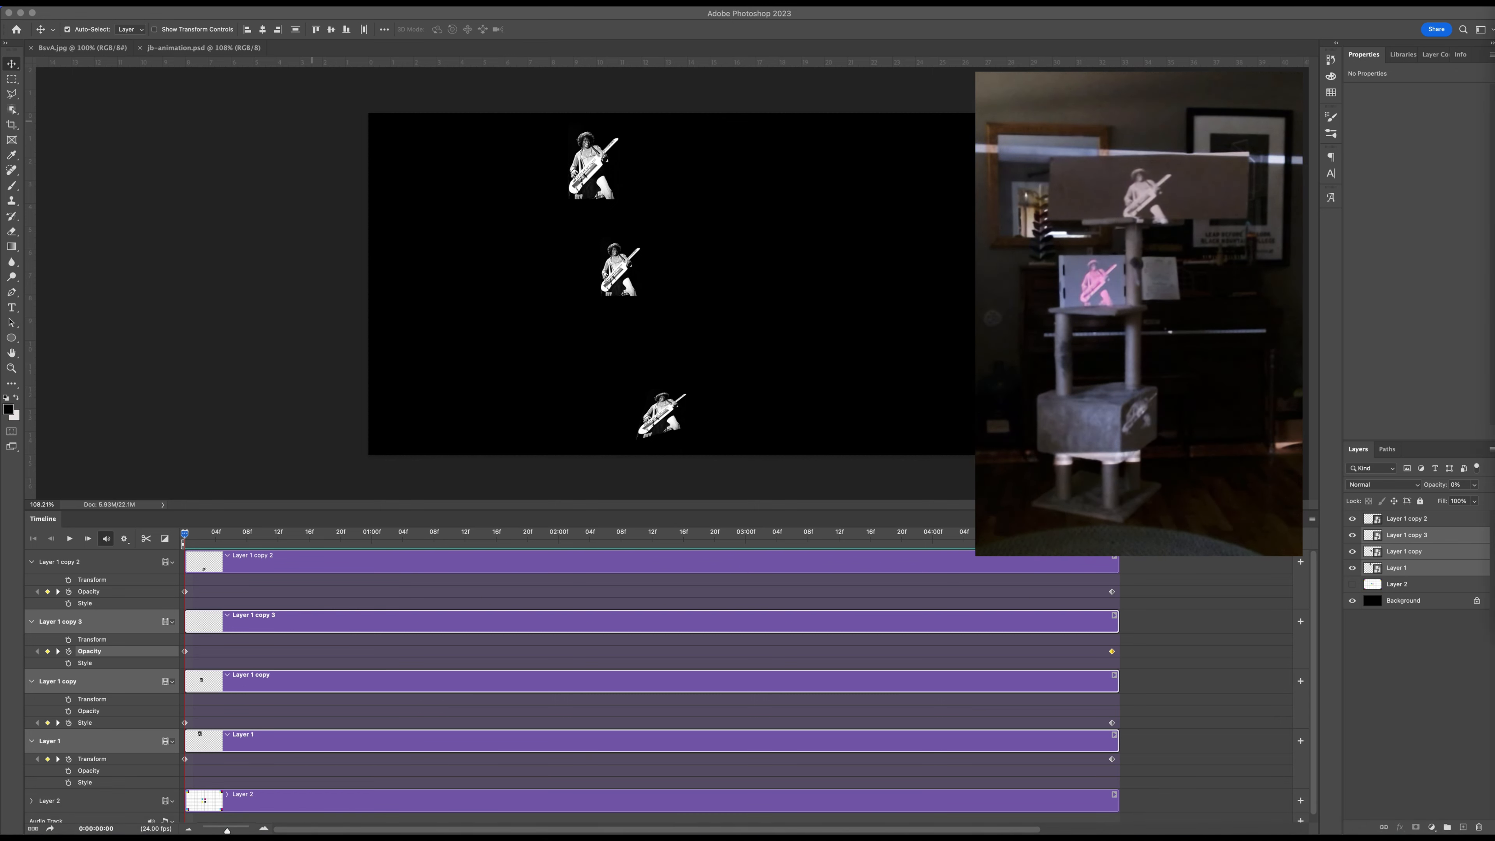
Close the playback window on the projector and display the jb-animation document there in full-screen mode.
key("Escape")
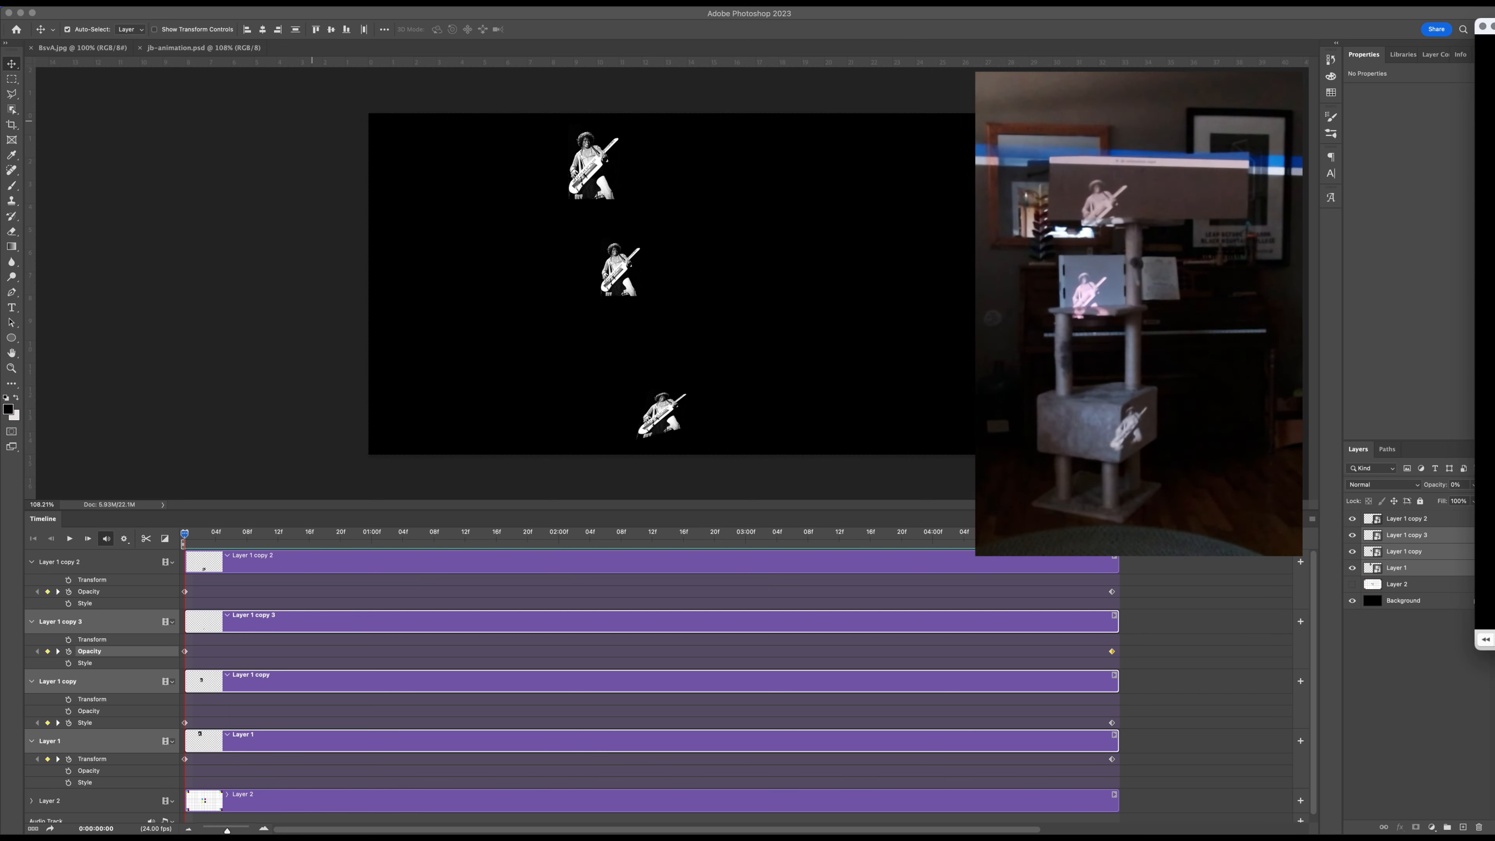
key("super+w")
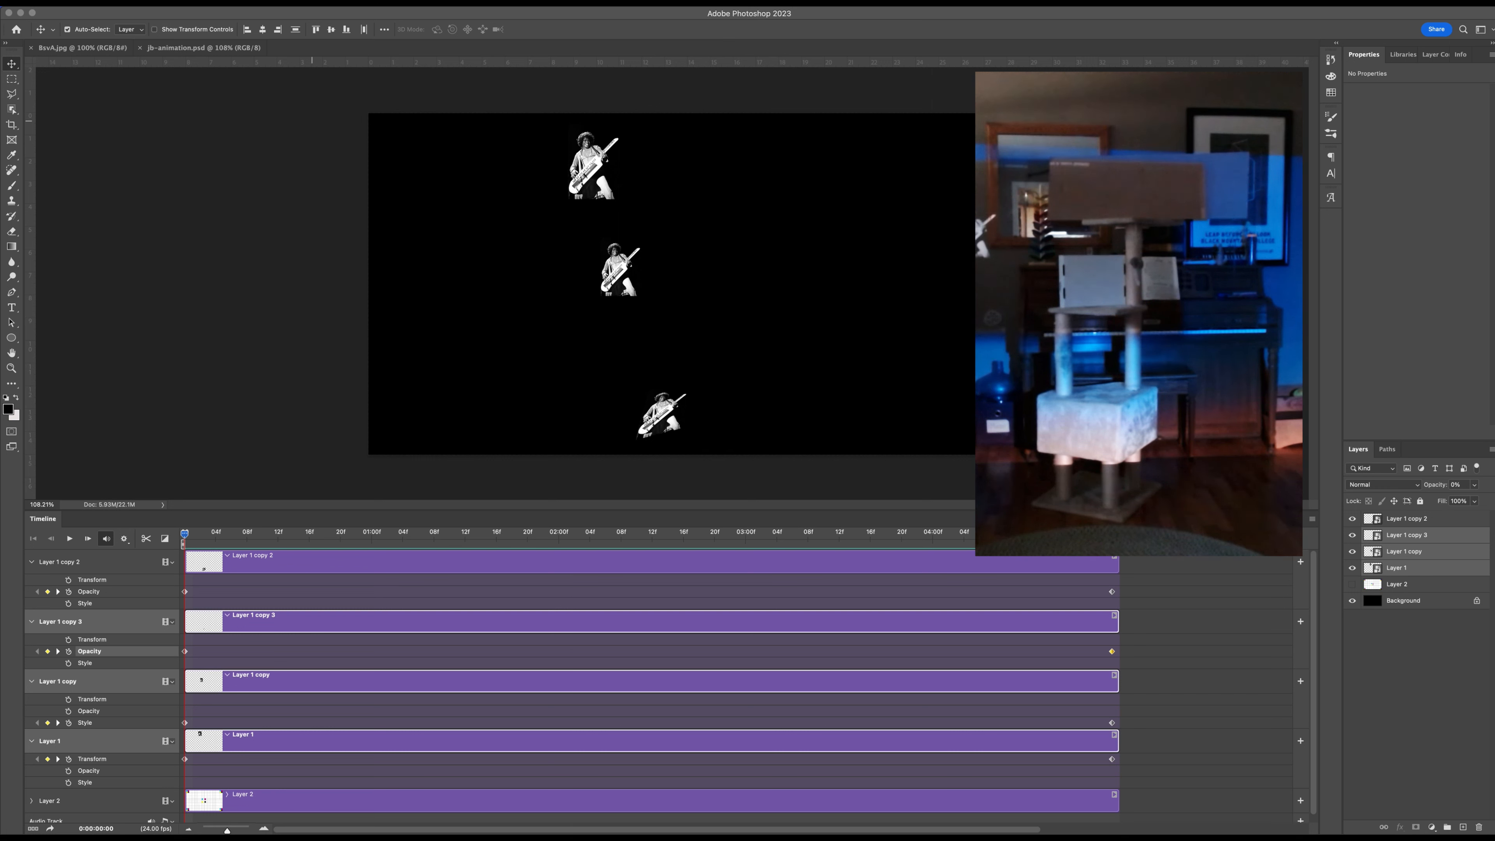
key("f")
key("f")
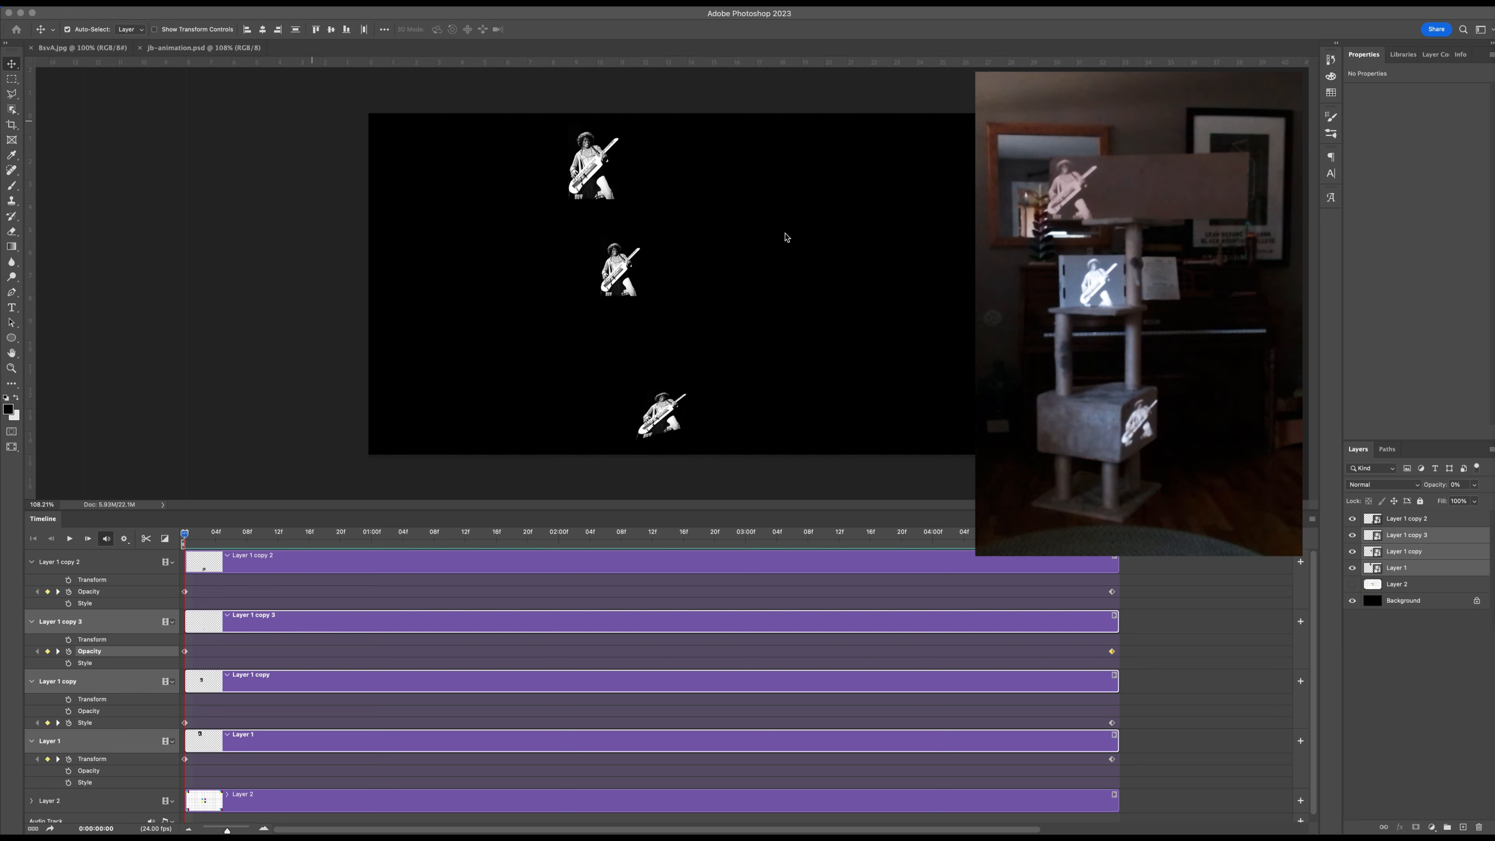
left_click(672, 16)
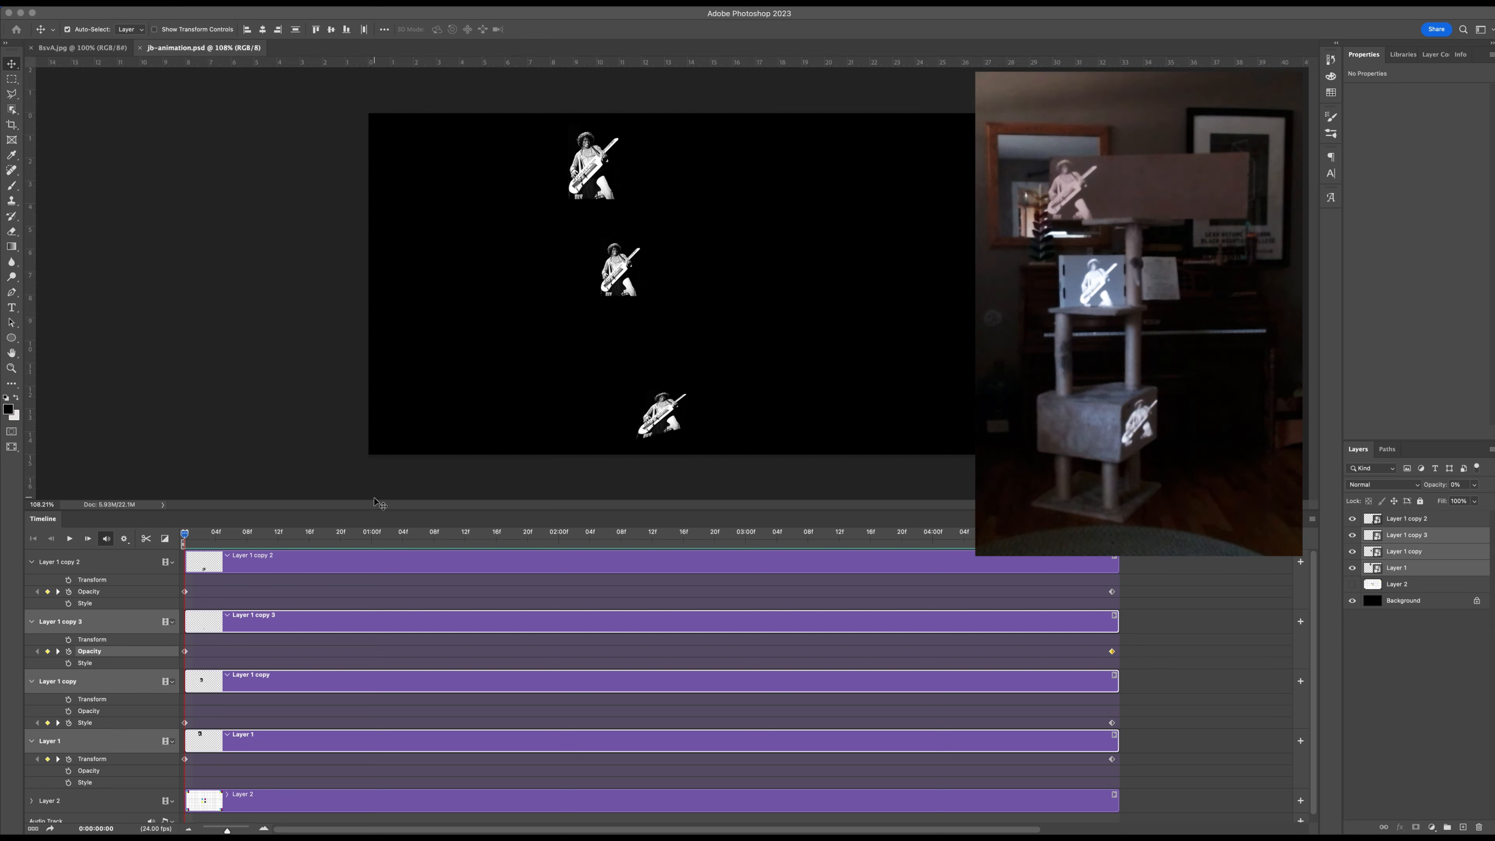
Shorten the Timeline panel and hide Layer 1 copy 2, Layer 1 copy 3 and Layer 1 copy, leaving Layer 1 visible.
left_click_drag(373, 511, 409, 694)
left_click(1380, 633)
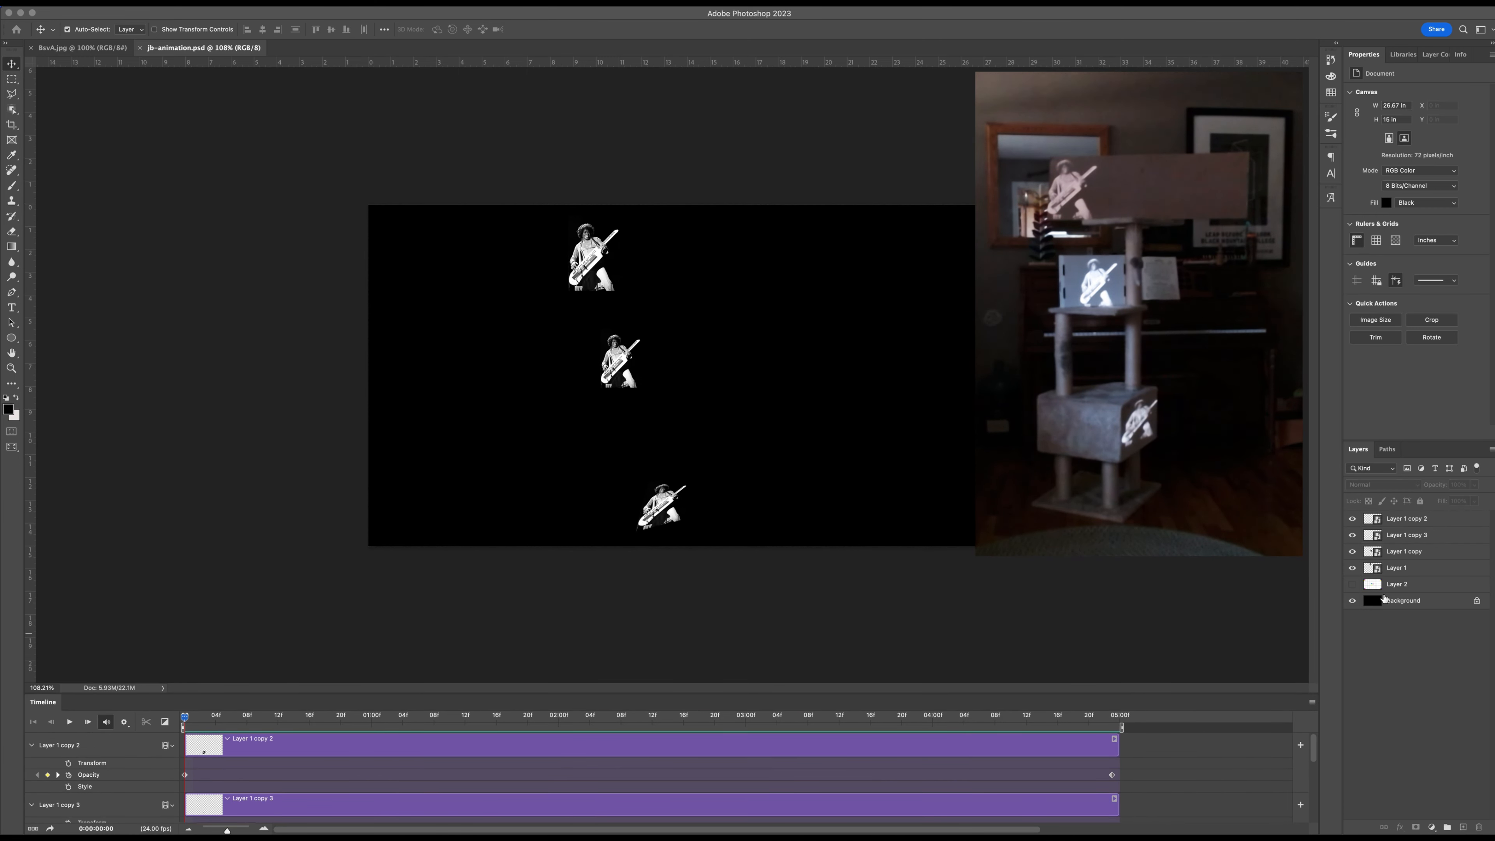
left_click(1369, 519)
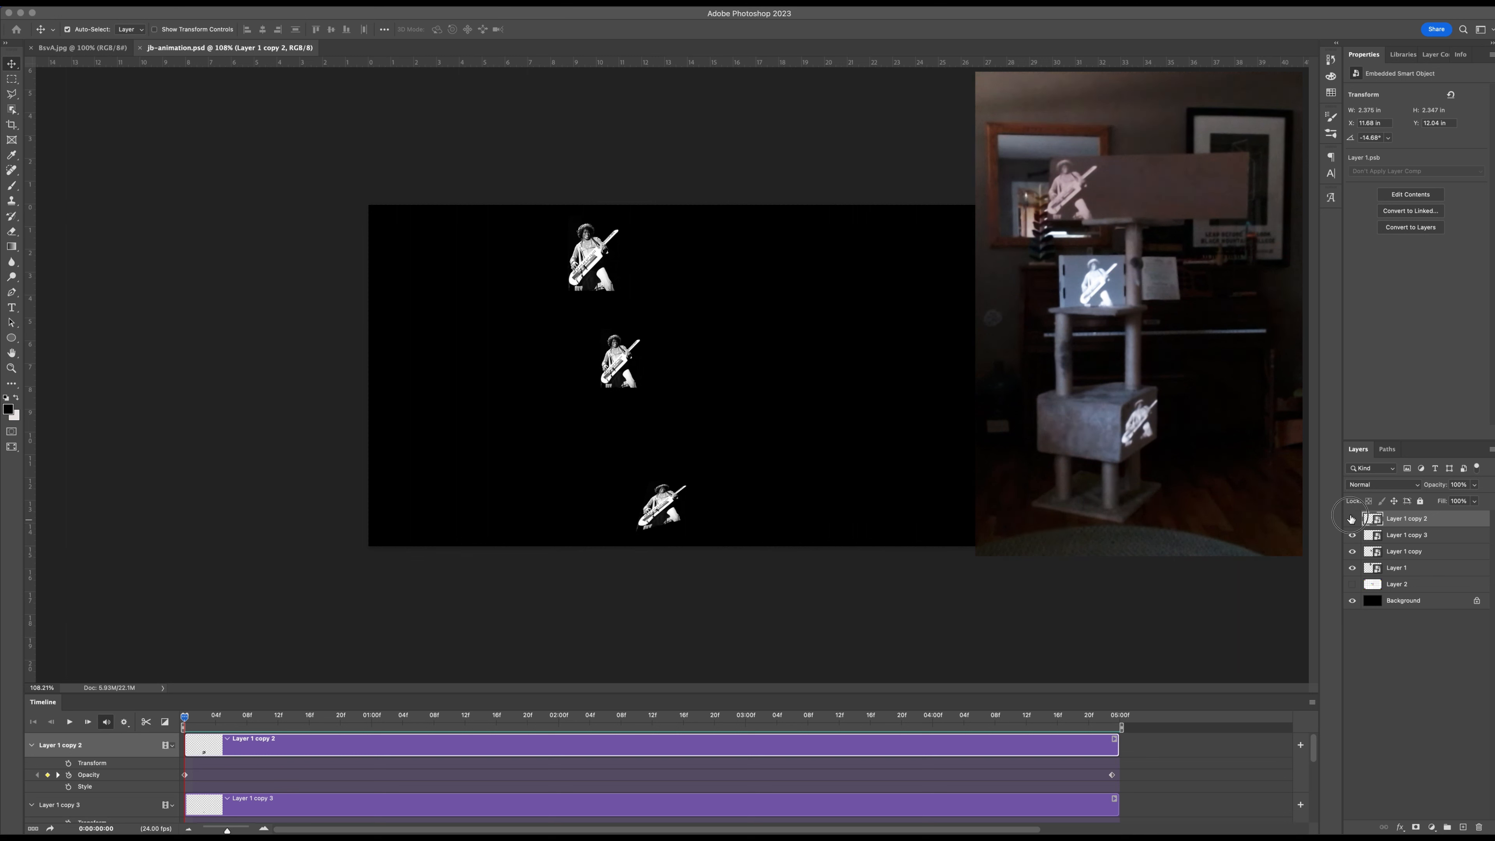
left_click(1353, 518)
left_click(1353, 518)
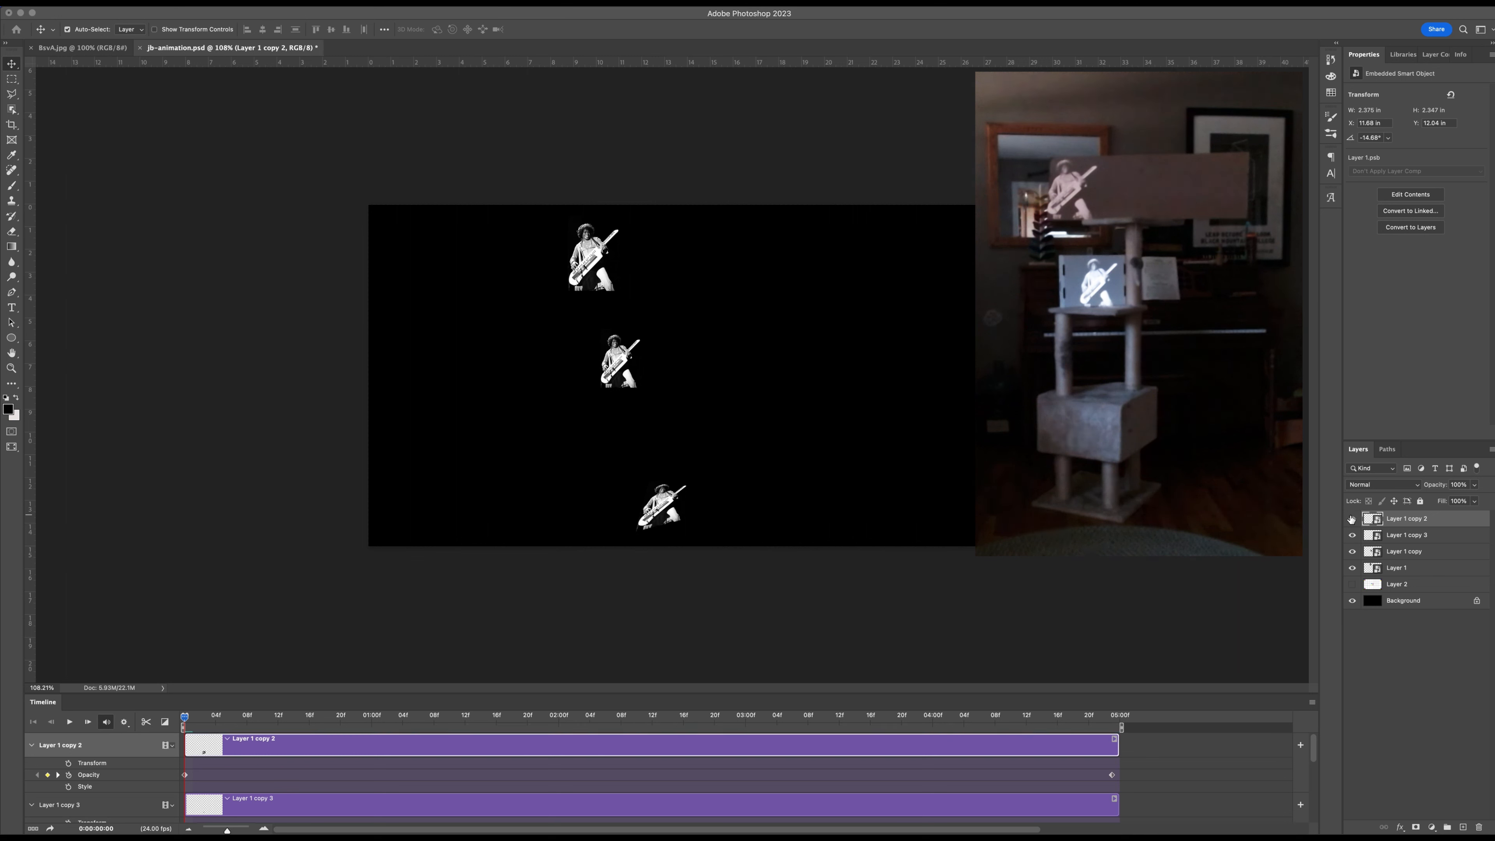
left_click(1352, 519)
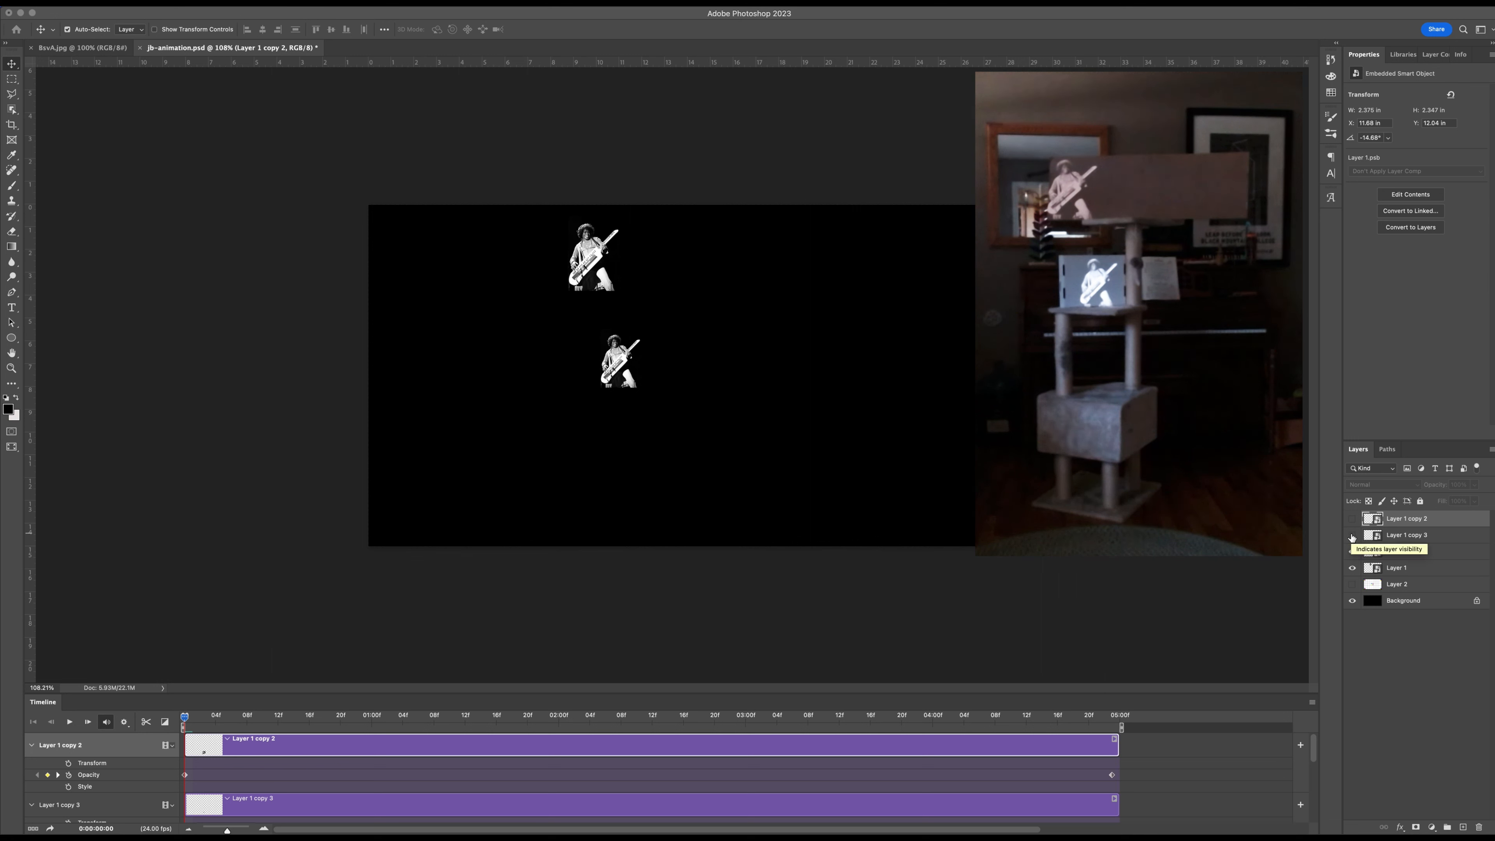
left_click(1352, 552)
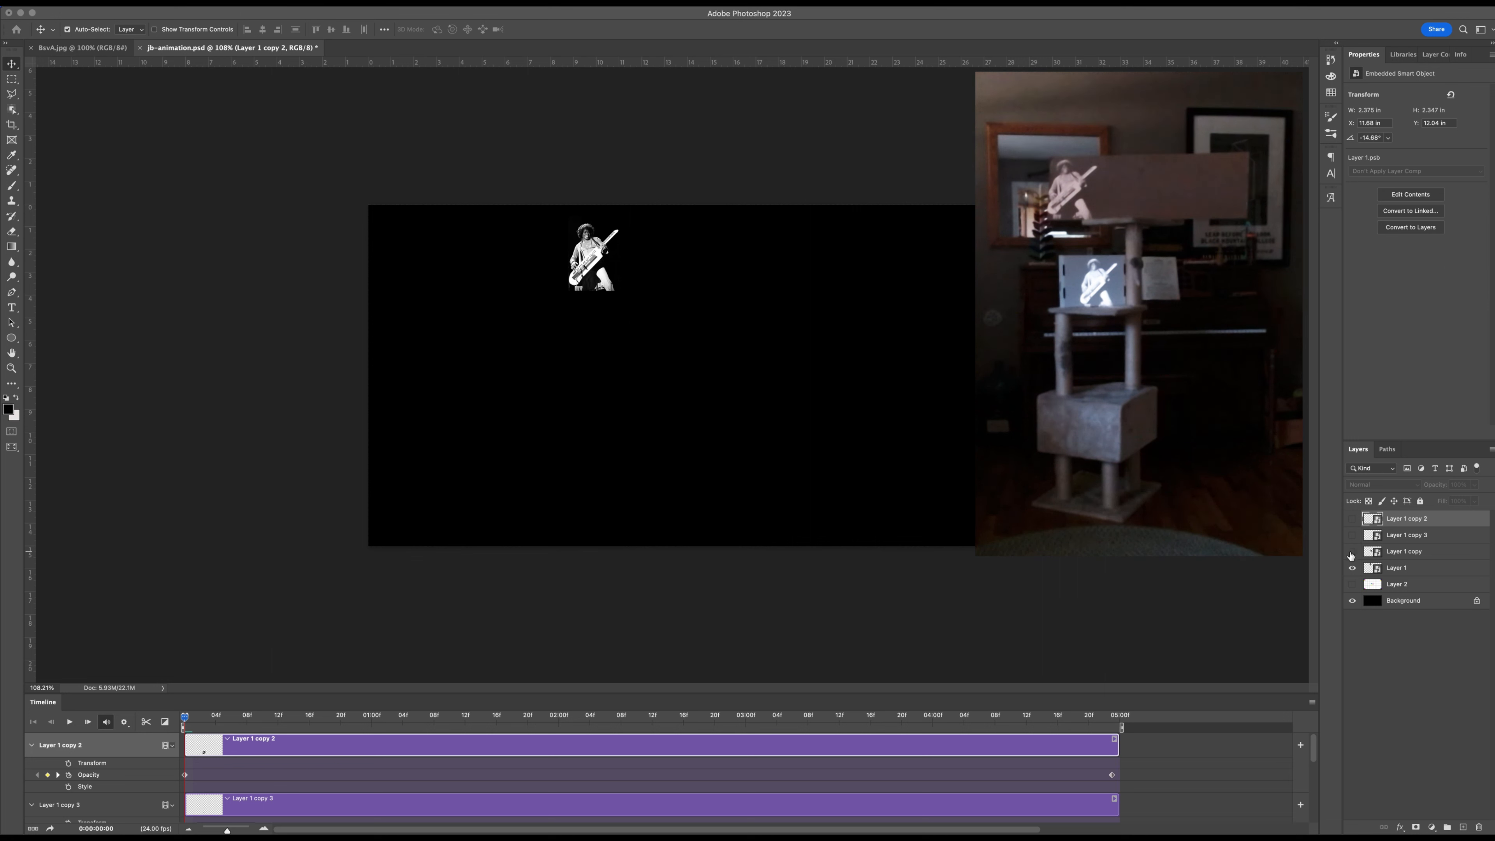
left_click(1353, 568)
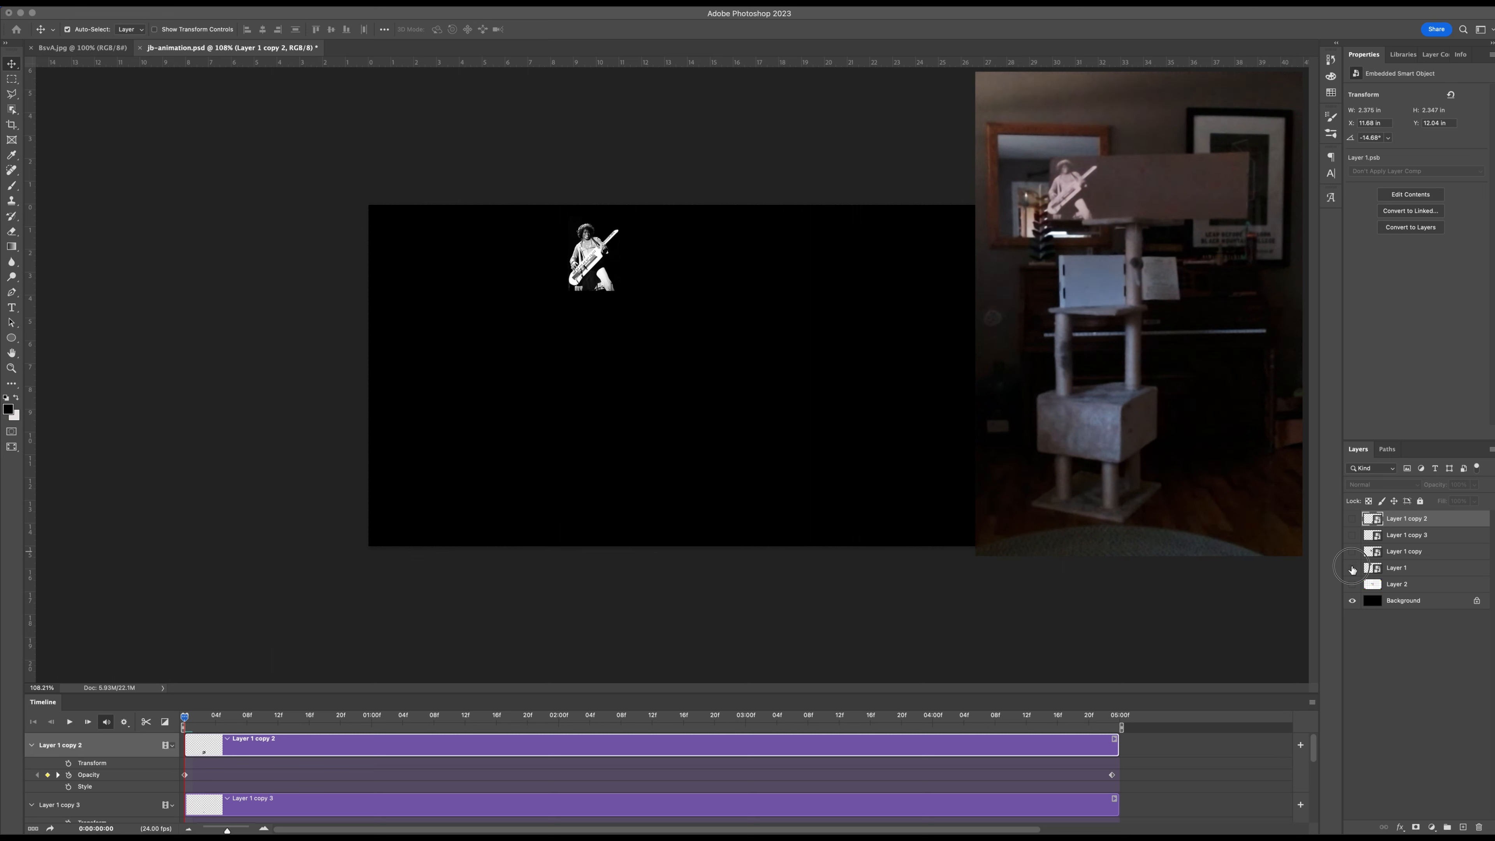
left_click(1352, 568)
Try enlarging Layer 1 proportionally to about 85% with Free Transform.
left_click(1391, 570)
key("super+t")
left_click_drag(620, 290, 741, 430)
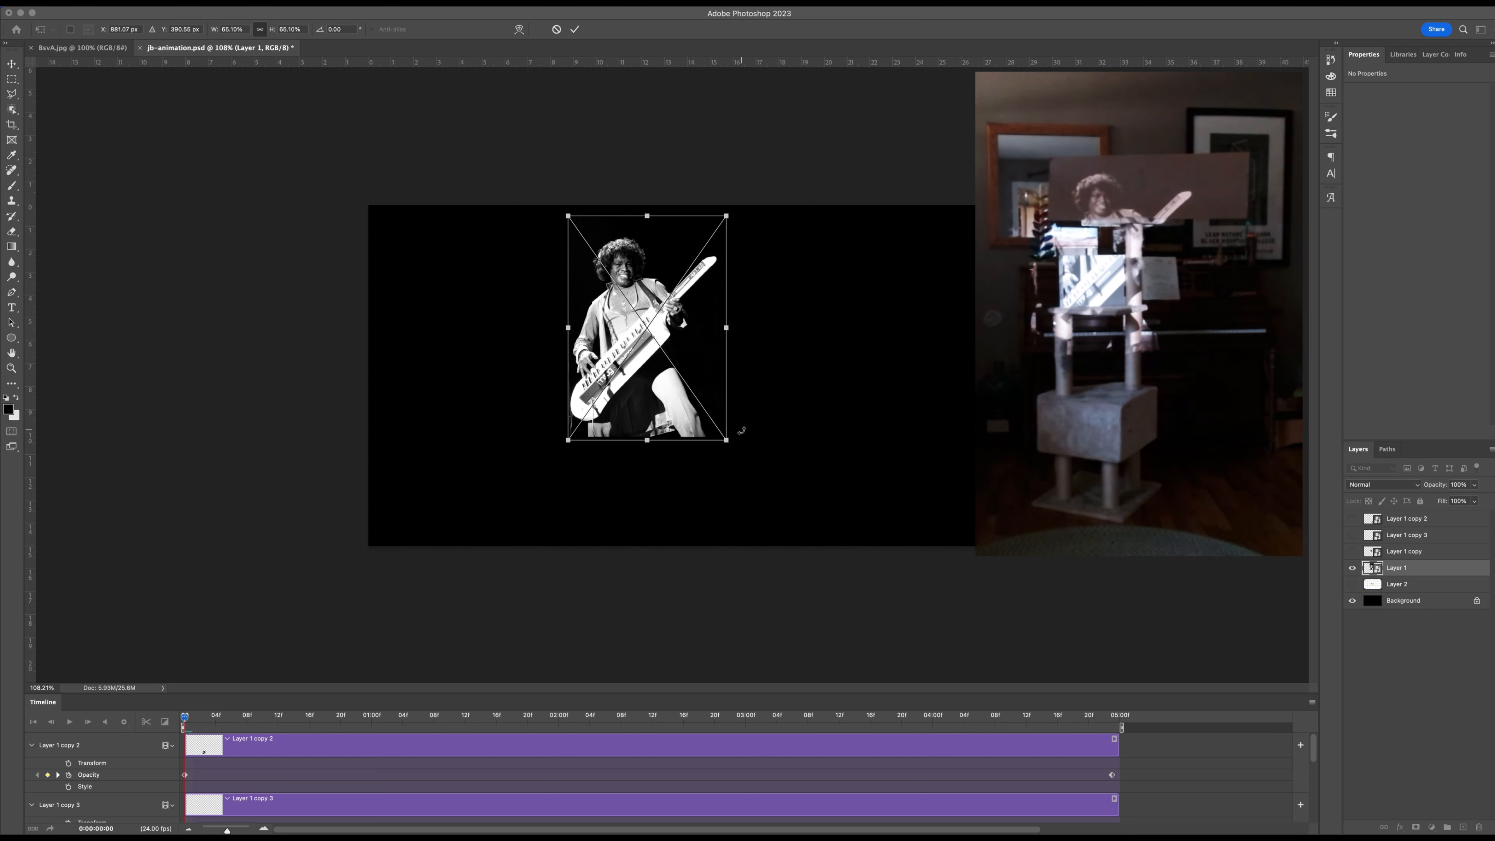
key("Escape")
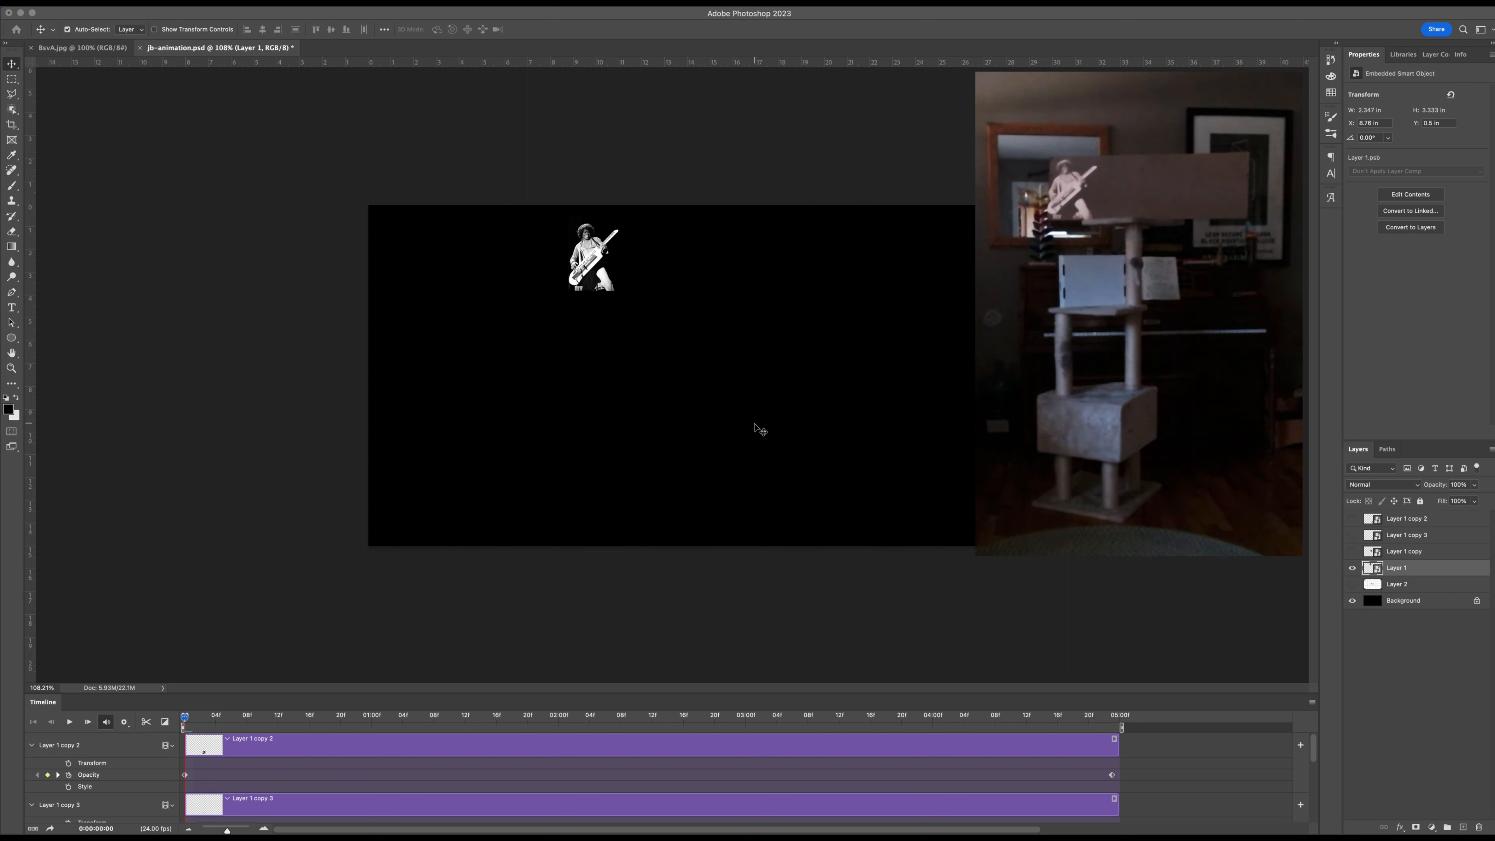
Close the jb-animation window in the main workspace and check that the Timeline panel is enabled.
key("alt")
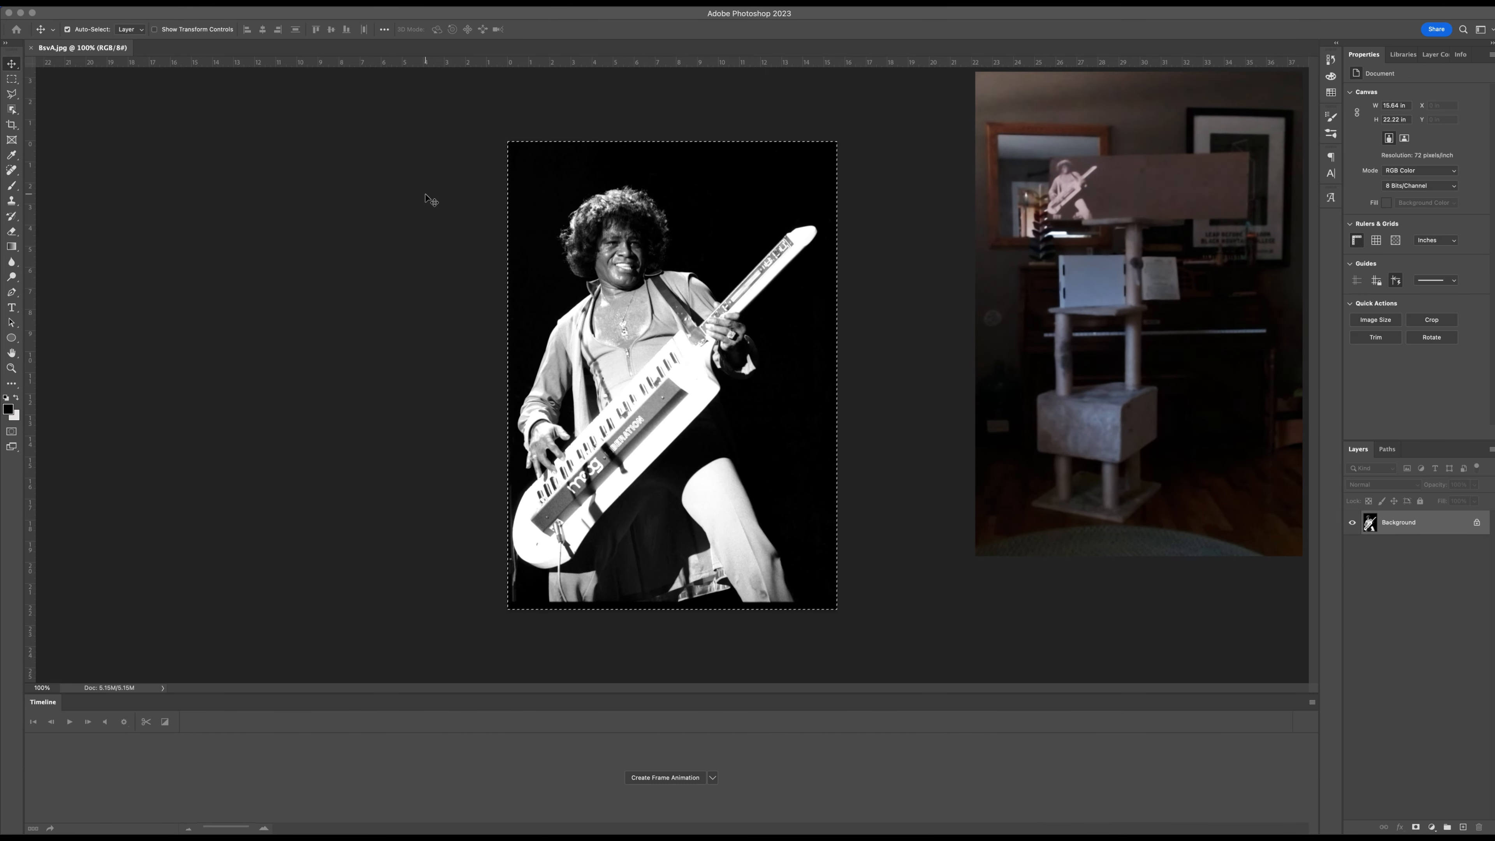
key("super+d")
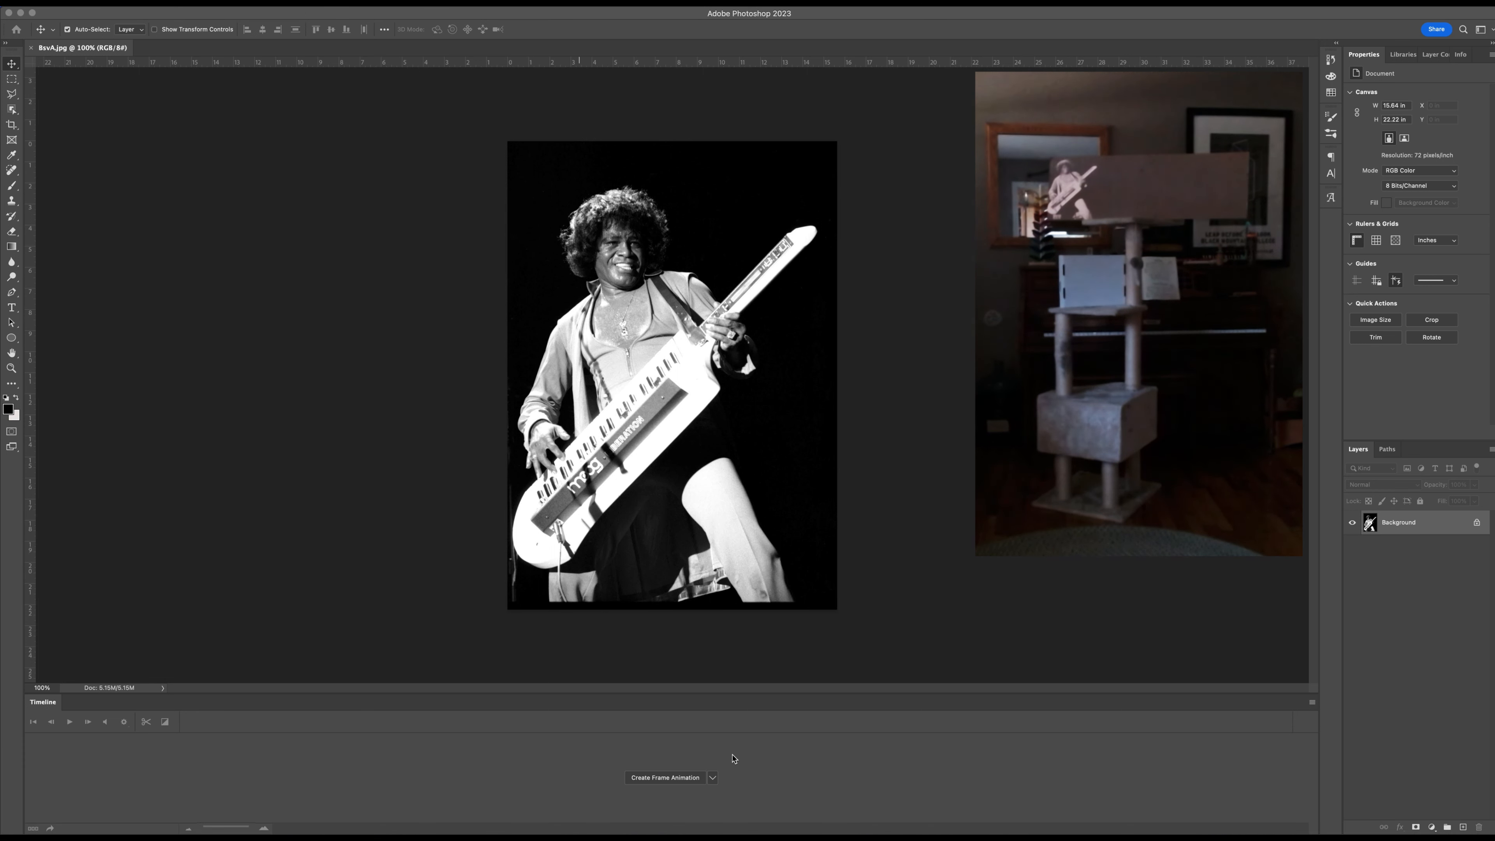
left_click(386, 2)
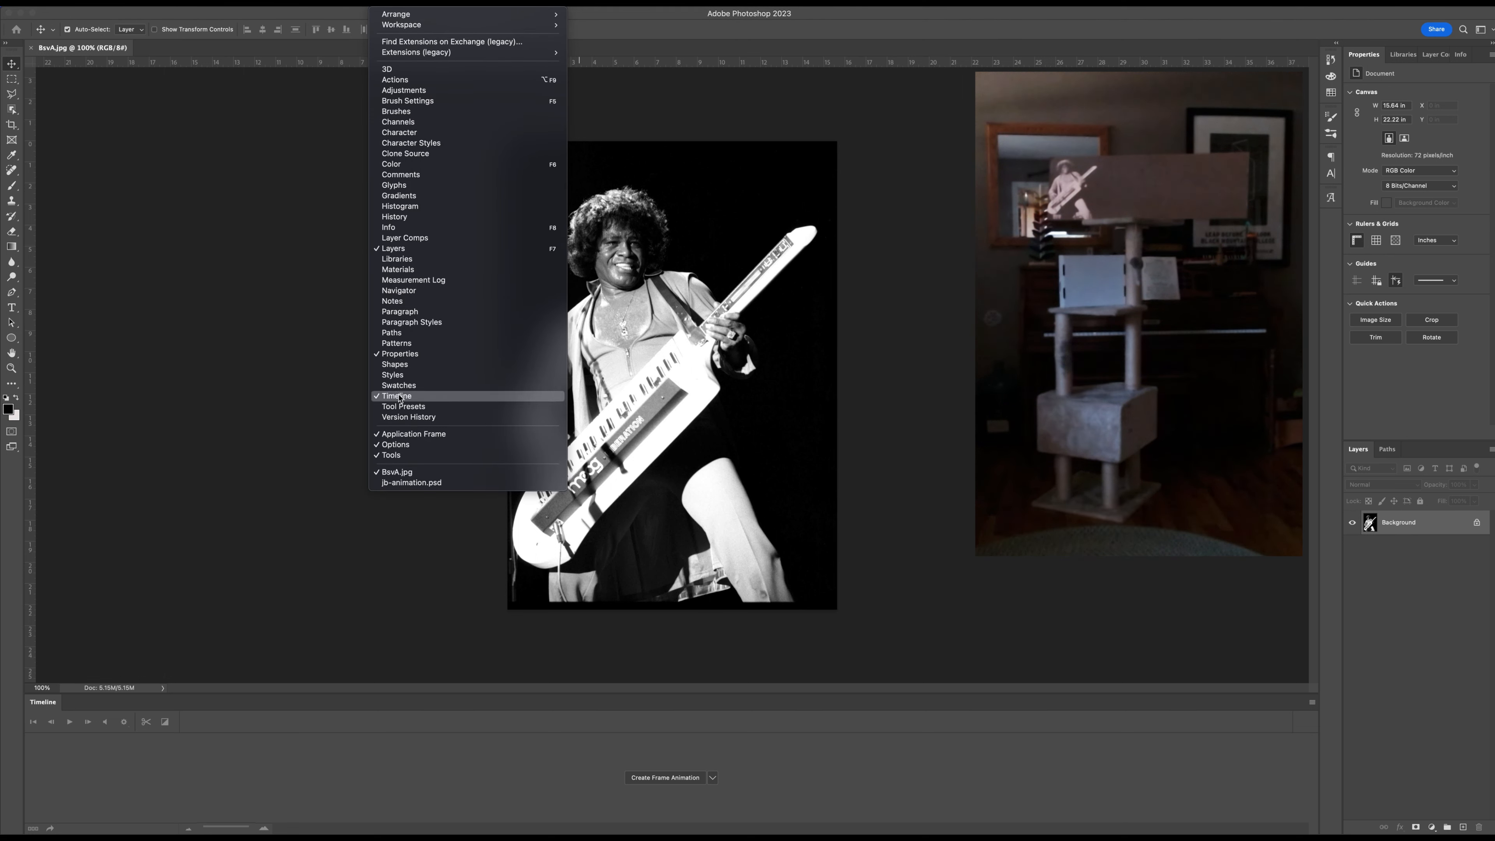
left_click(170, 370)
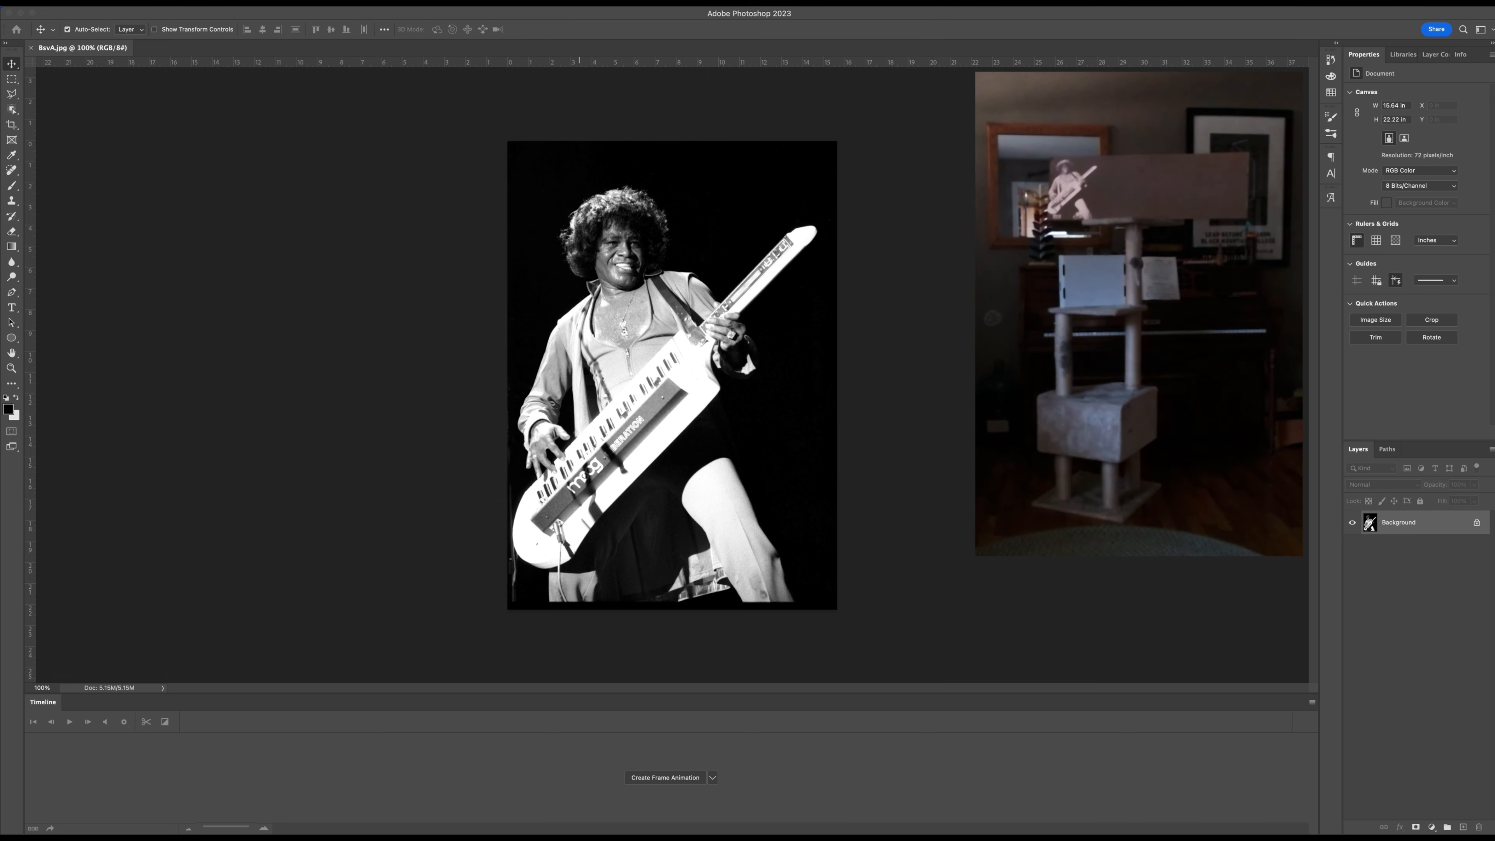
Create a new RGB document 1920 pixels wide and 1080 pixels high at 72 pixels/inch with a white background.
left_click(89, 3)
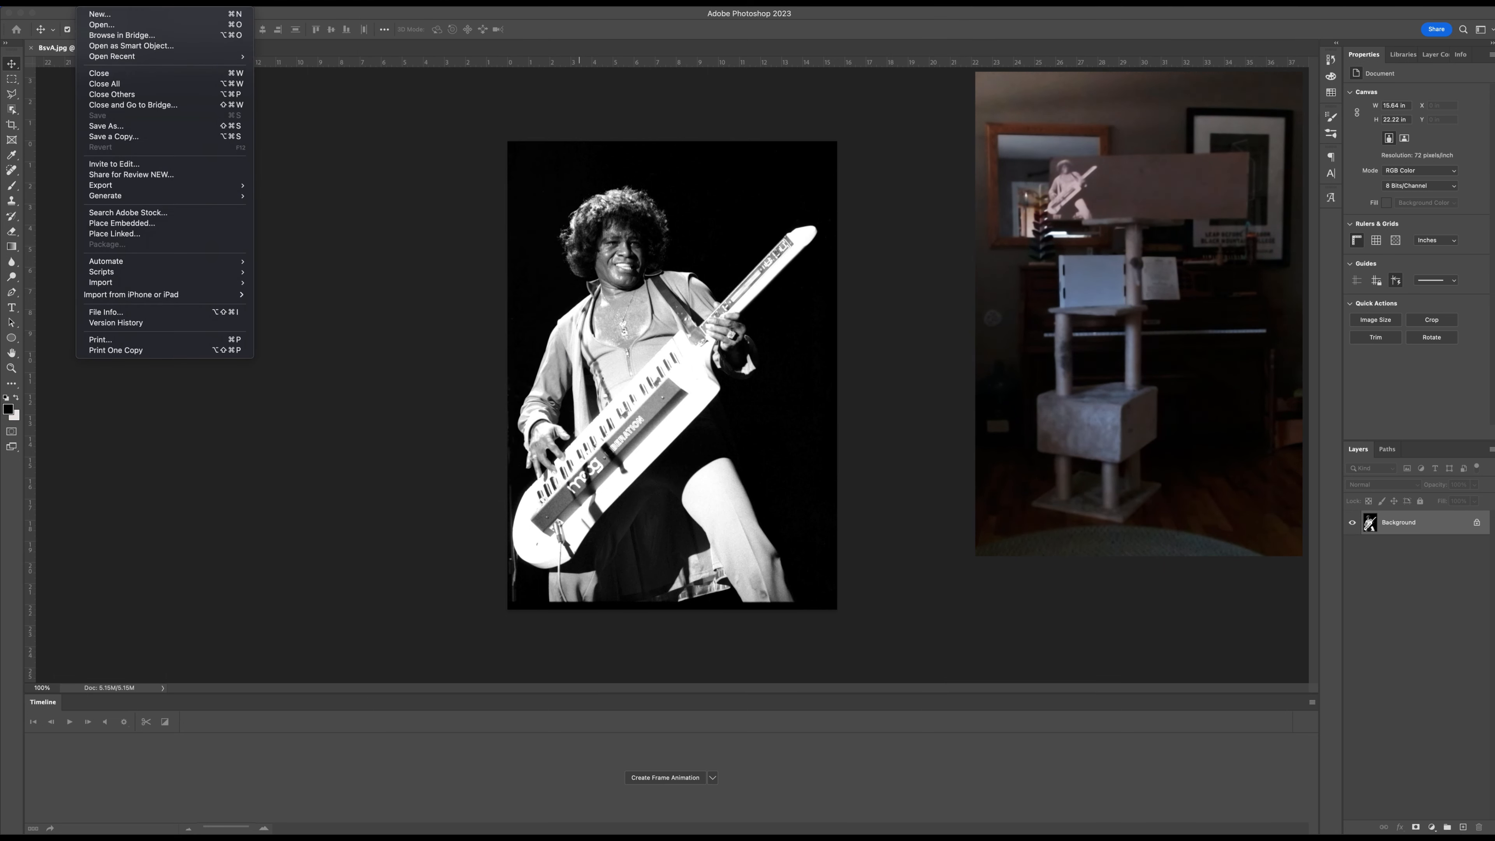
left_click(97, 15)
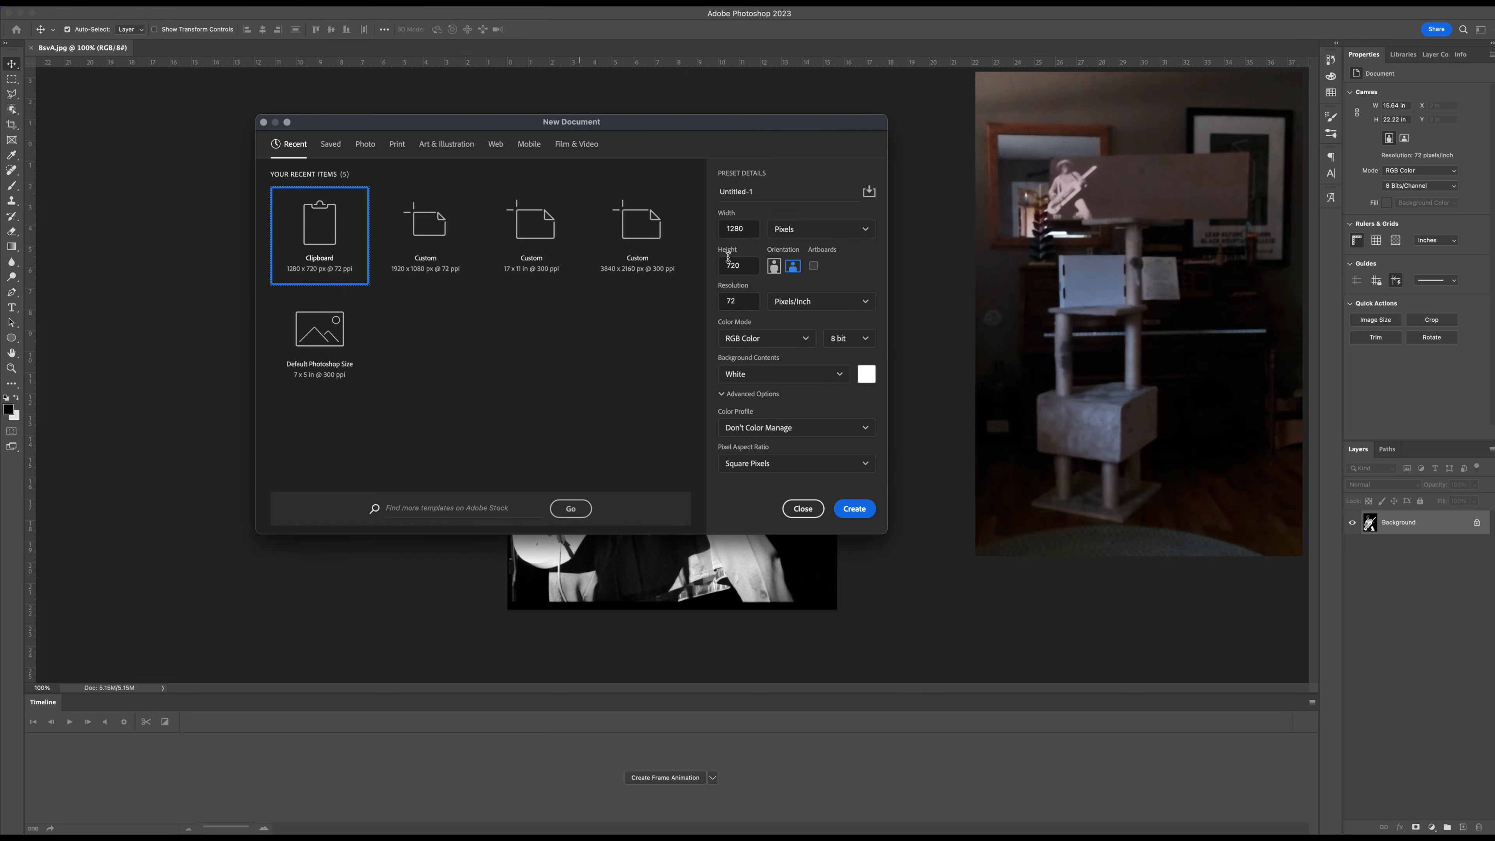
left_click(734, 235)
double_click(734, 235)
type("1920")
double_click(732, 265)
type("1080")
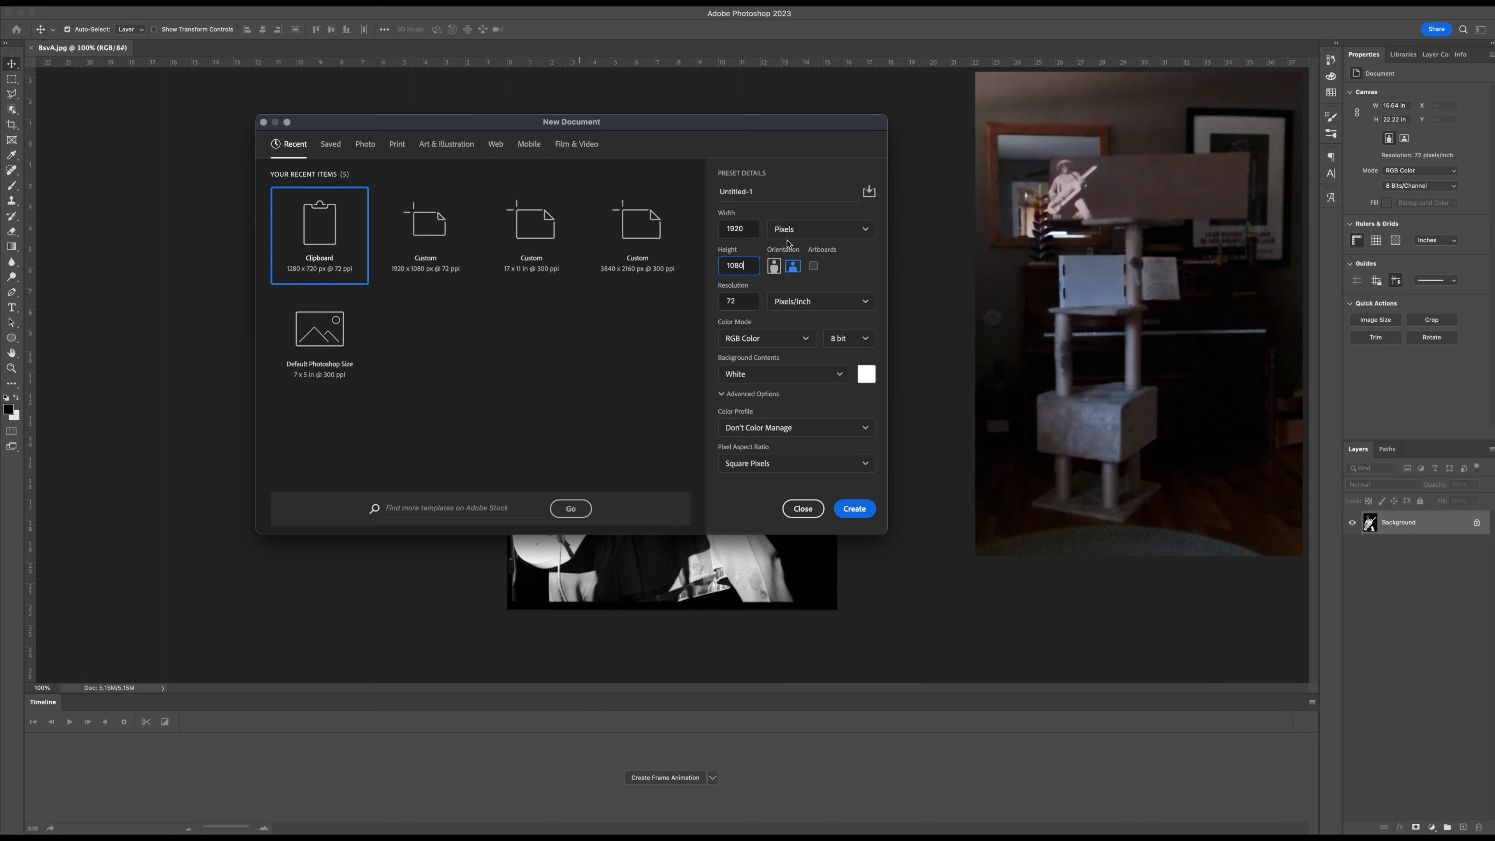
double_click(743, 230)
double_click(745, 270)
double_click(747, 304)
left_click(855, 508)
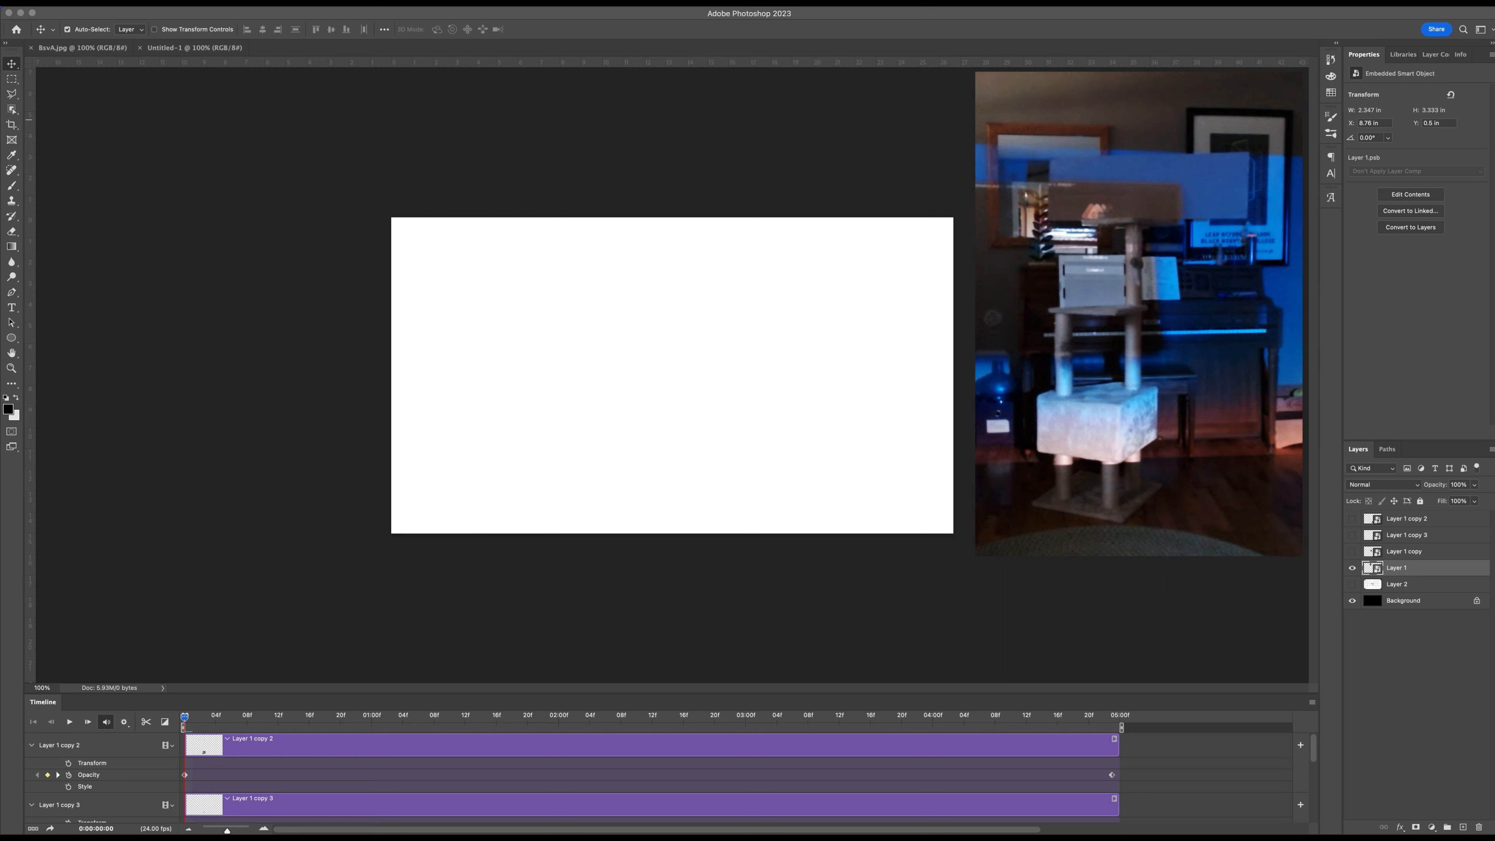
Close the remaining jb-animation window without saving its changes and return to the new blank document.
key("d")
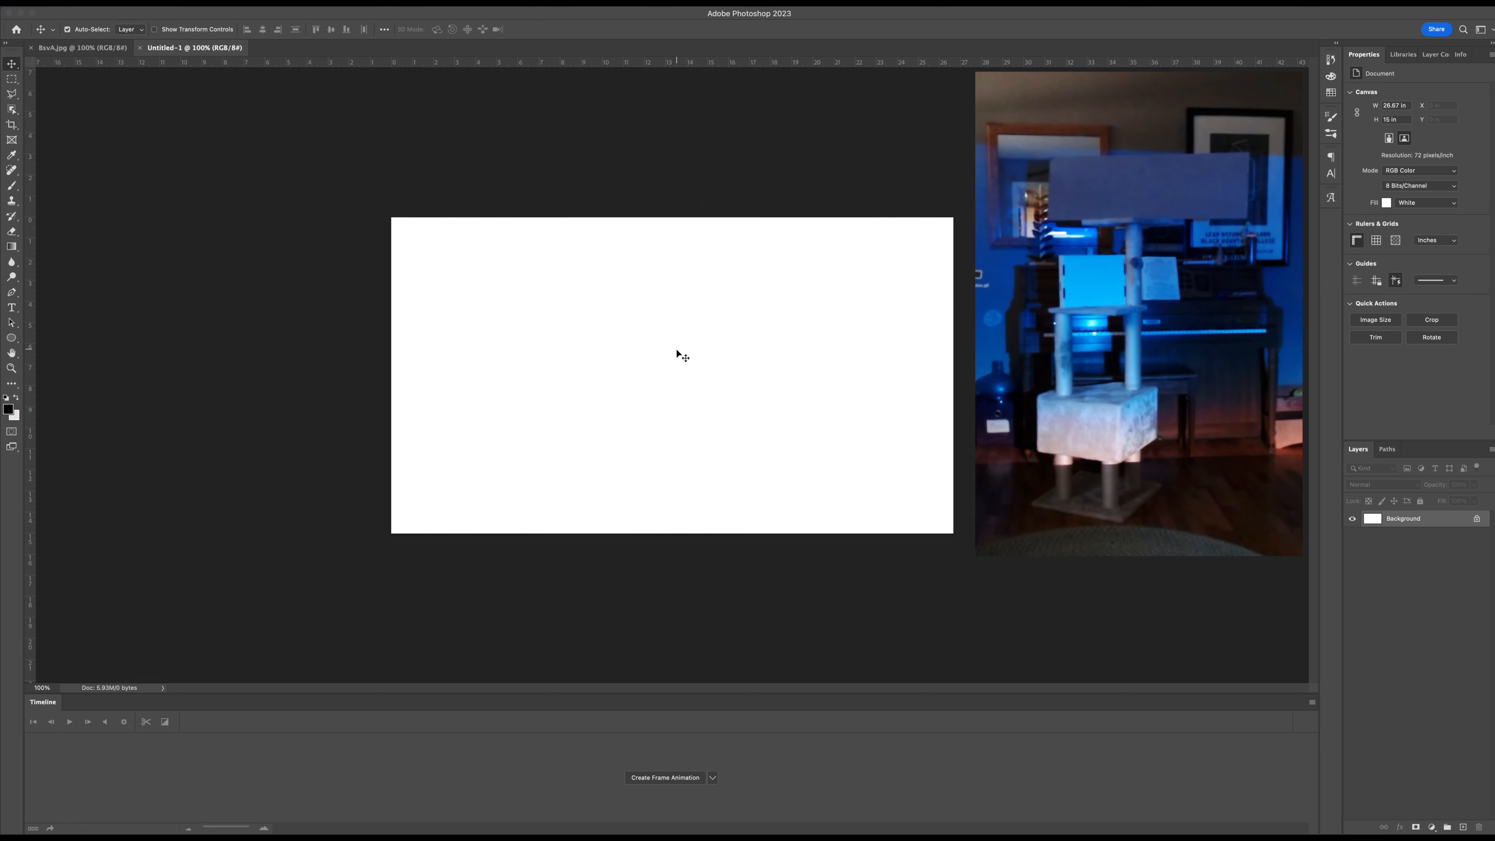
scroll(676, 349, "up", 4)
scroll(676, 349, "up", 1)
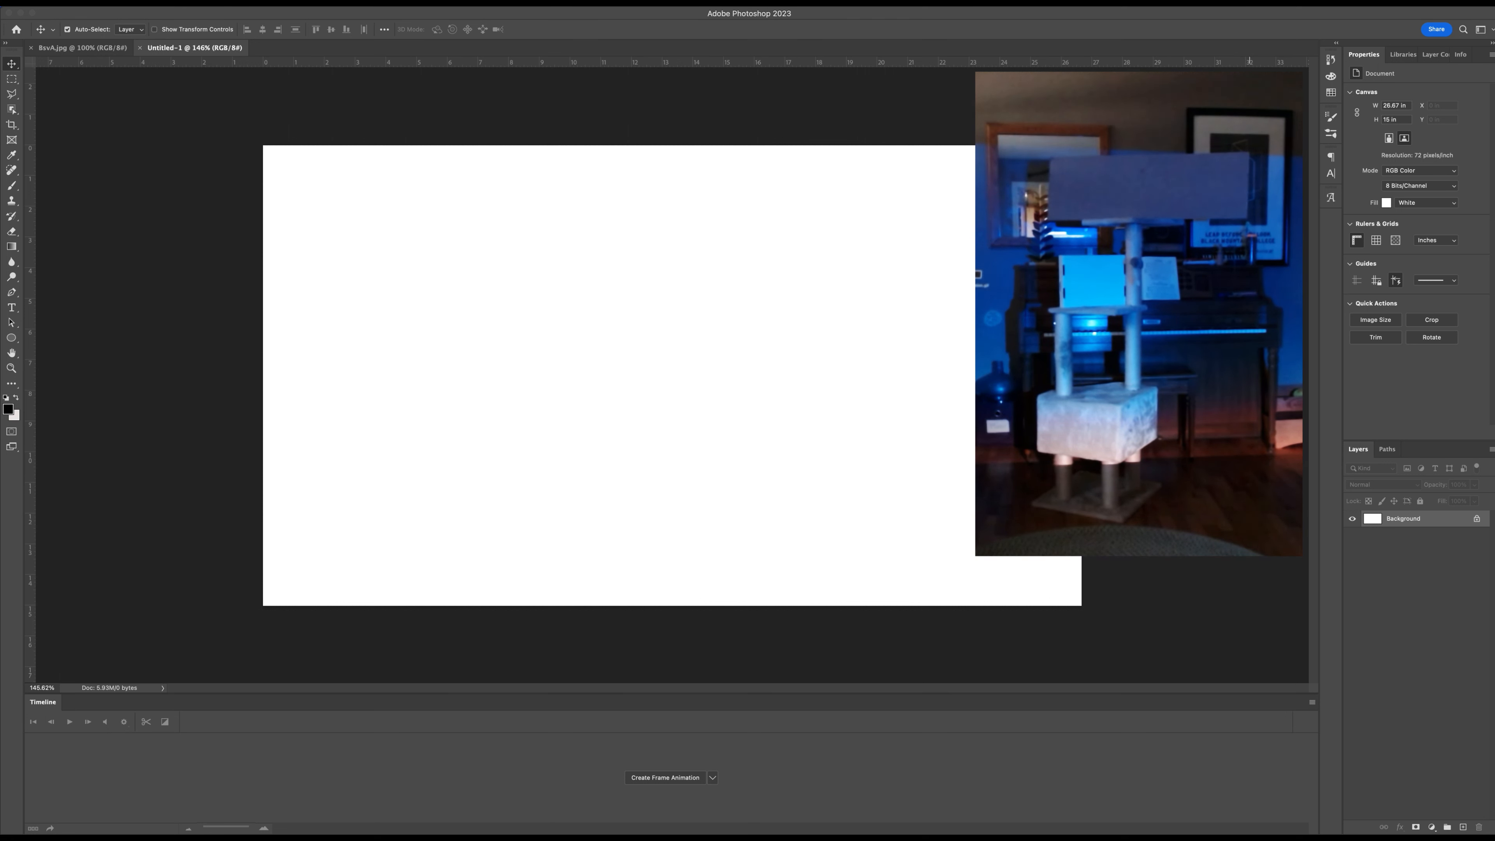
Check the projector's screen mirroring mode and the Displays have separate Spaces option in the system's Desktop & Dock settings.
left_click(1297, 3)
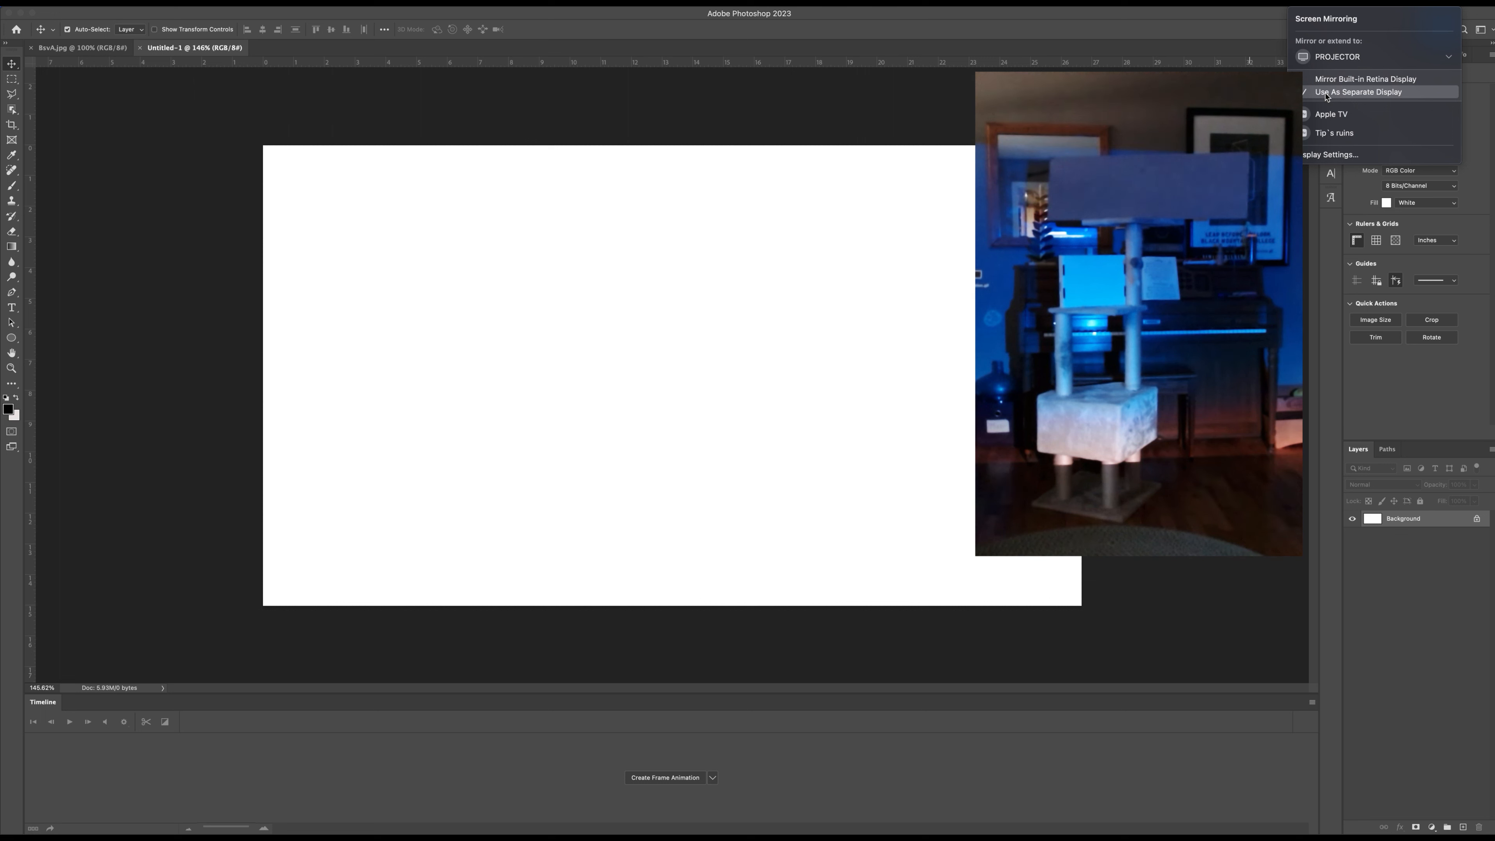
key("Escape")
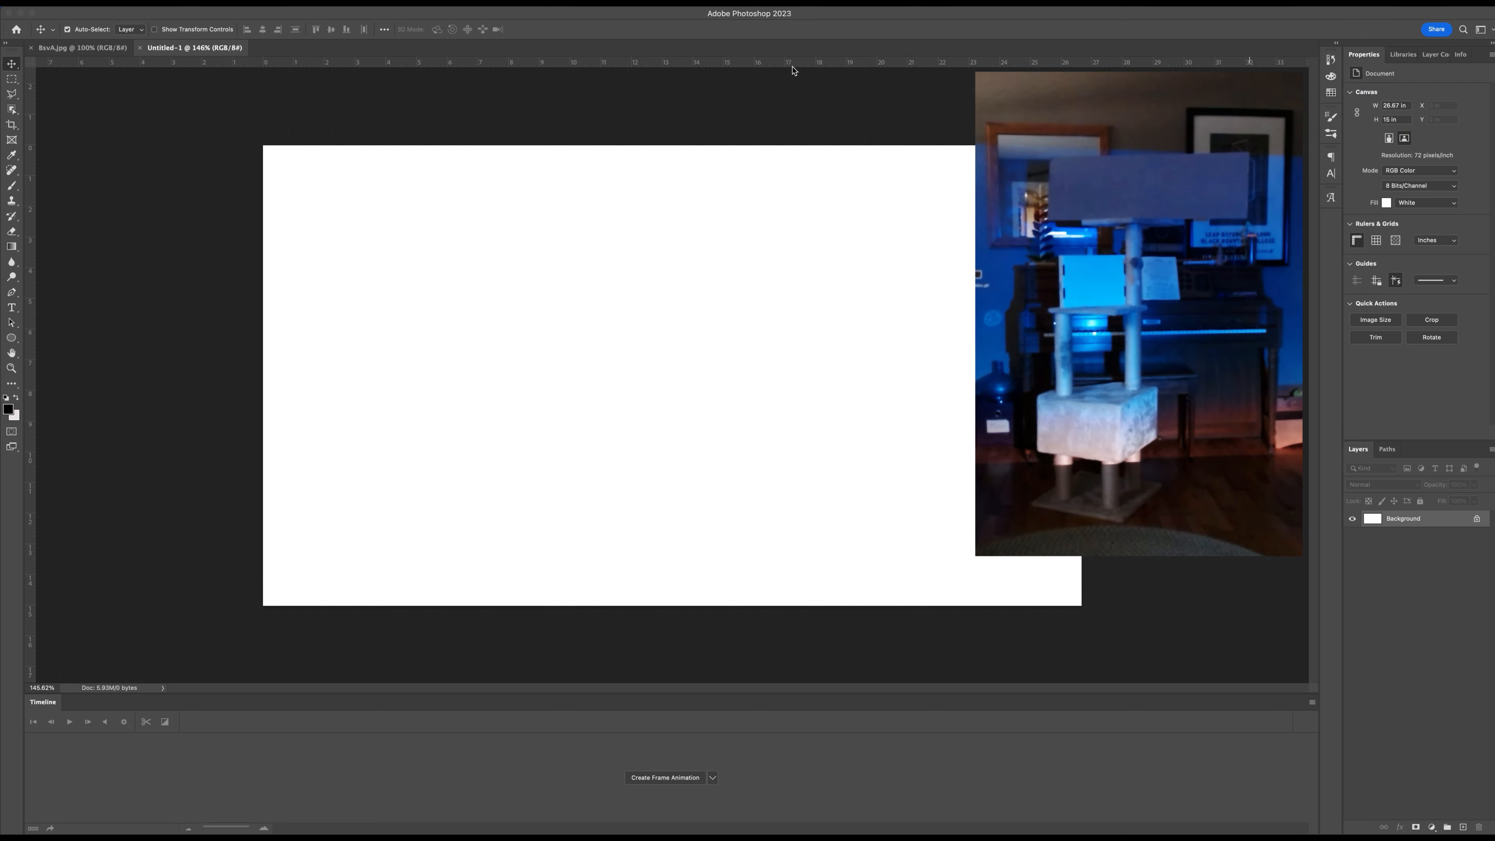
mouse_move(85, 832)
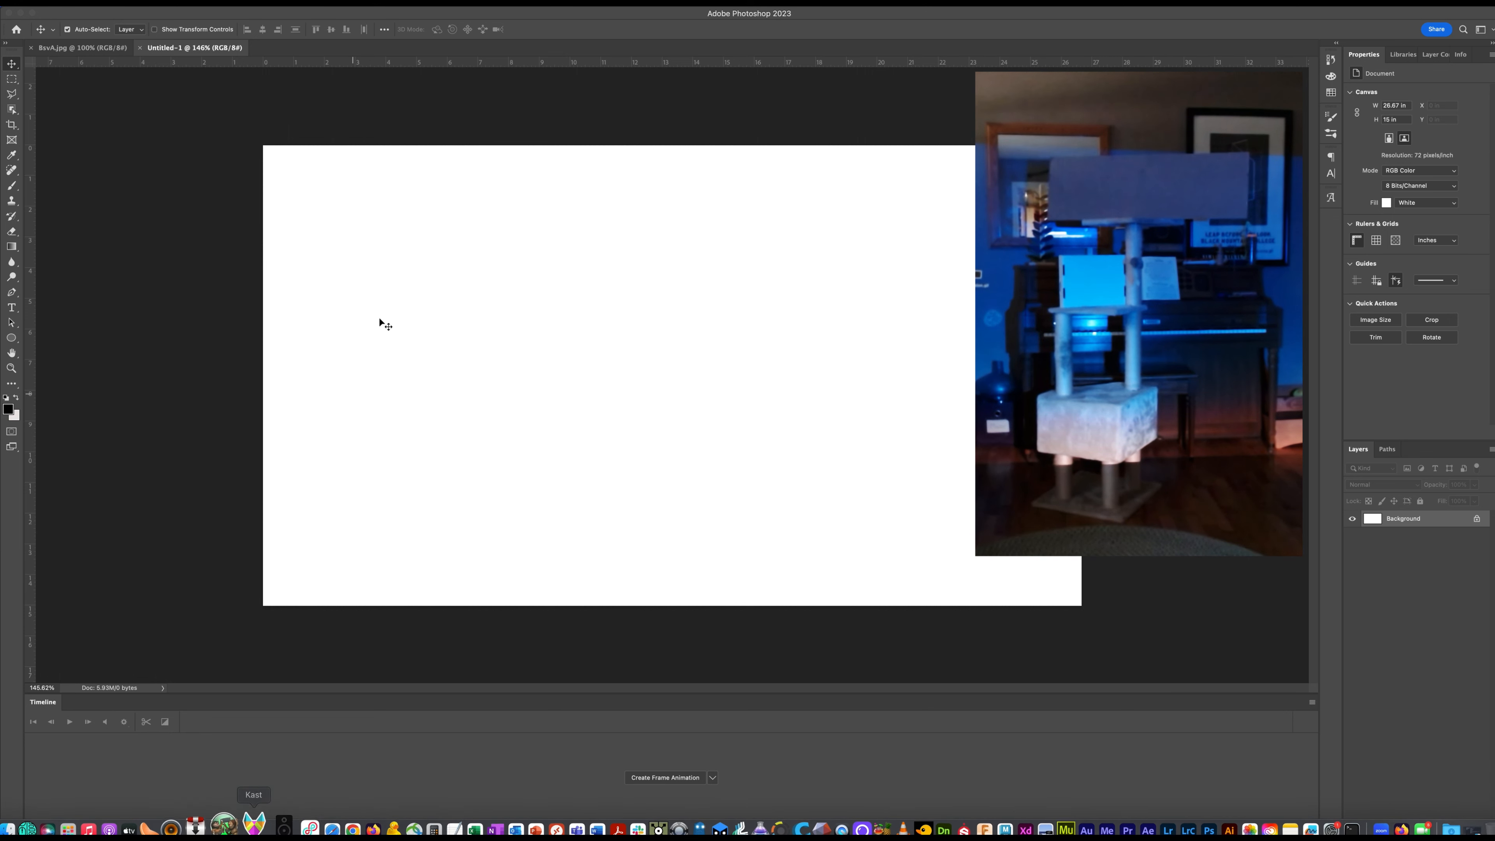
left_click_drag(234, 14, 530, 13)
left_click(239, 80)
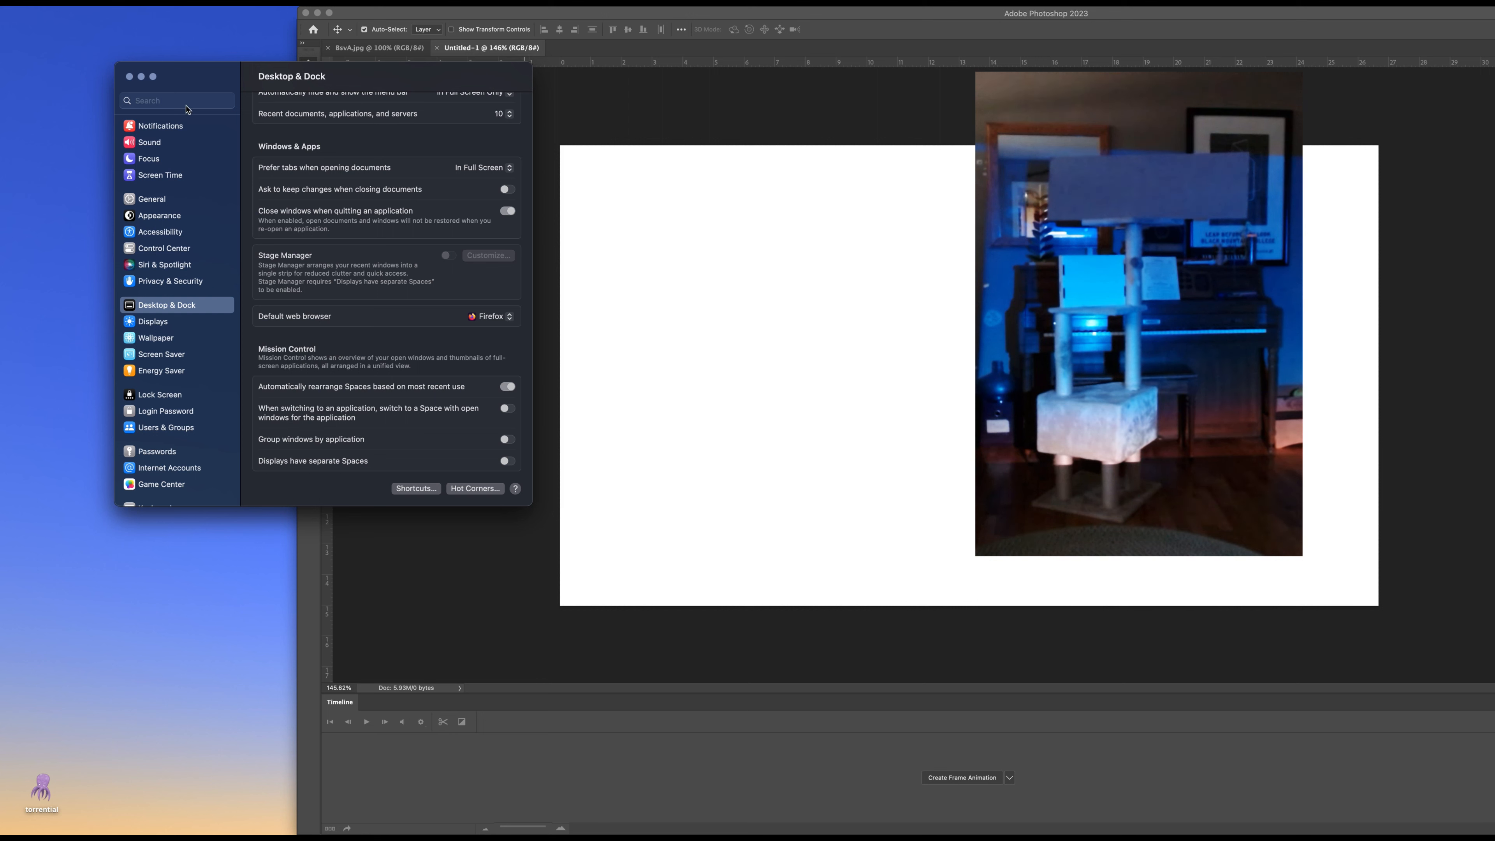
left_click_drag(208, 71, 130, 89)
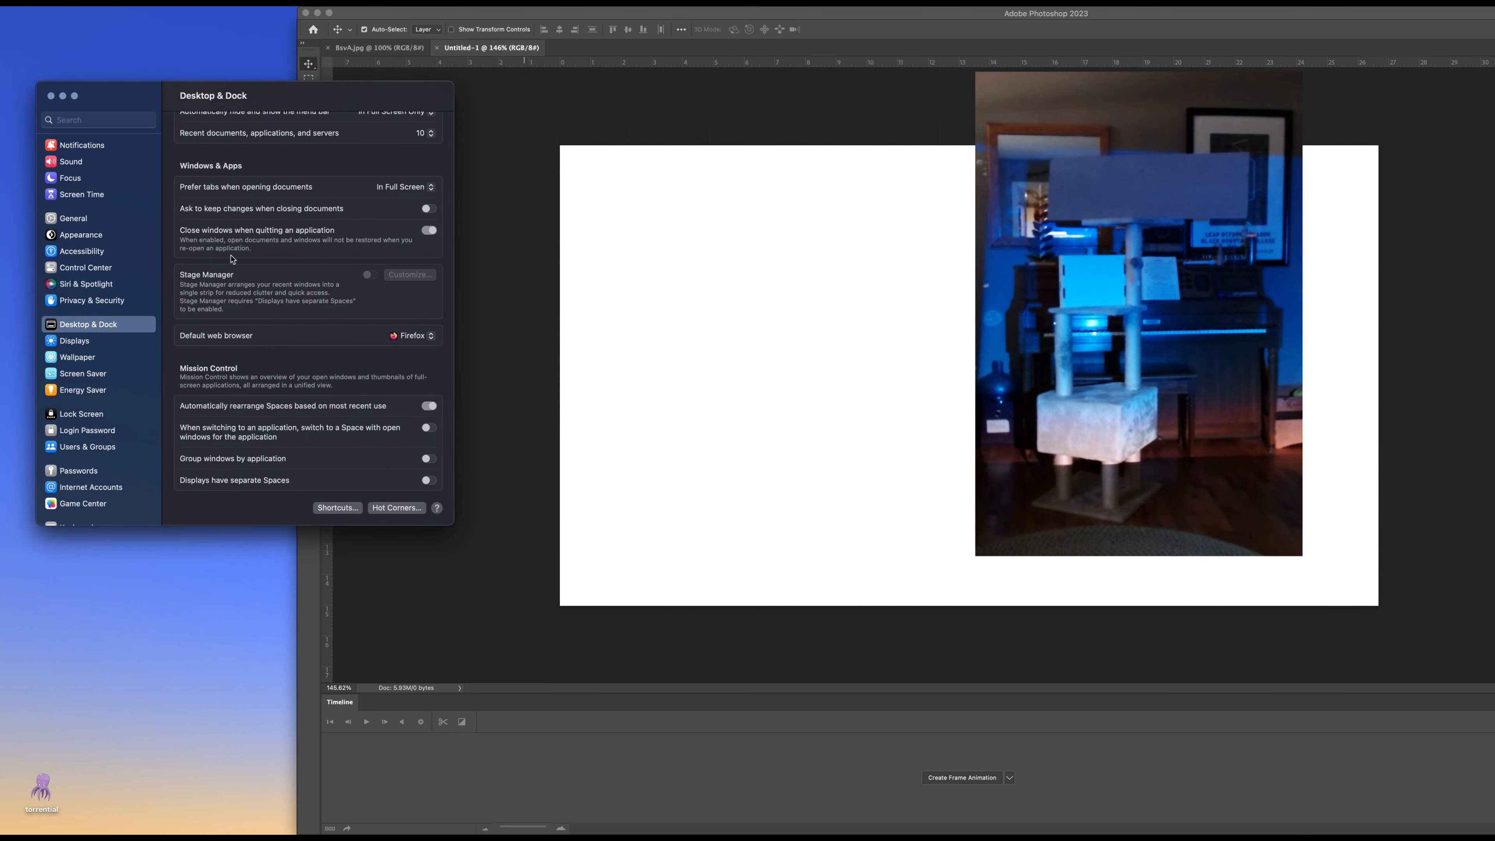
left_click(85, 325)
left_click(110, 2)
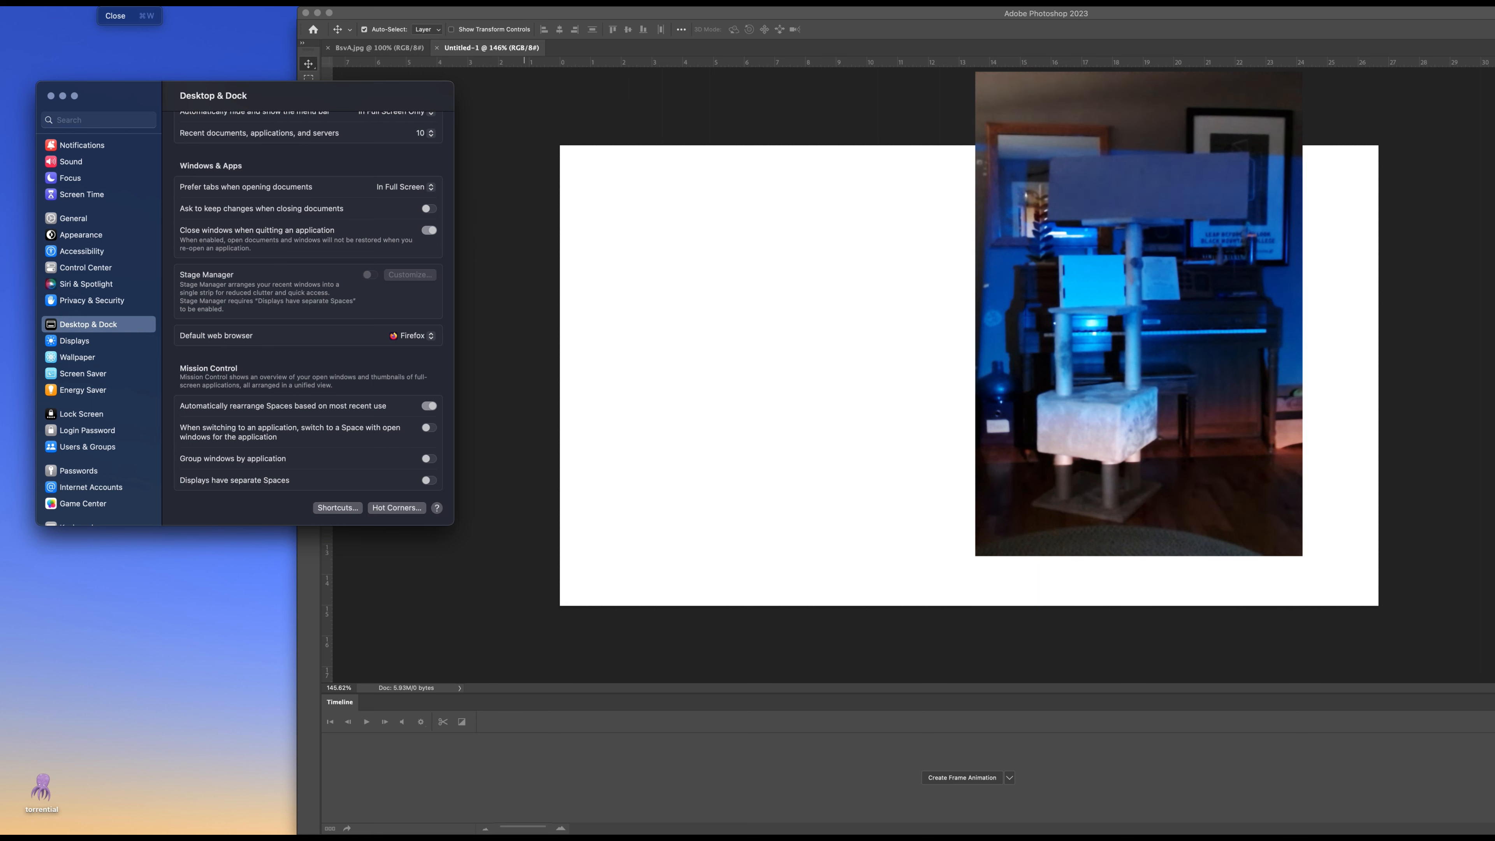
mouse_move(63, 2)
left_click(254, 65)
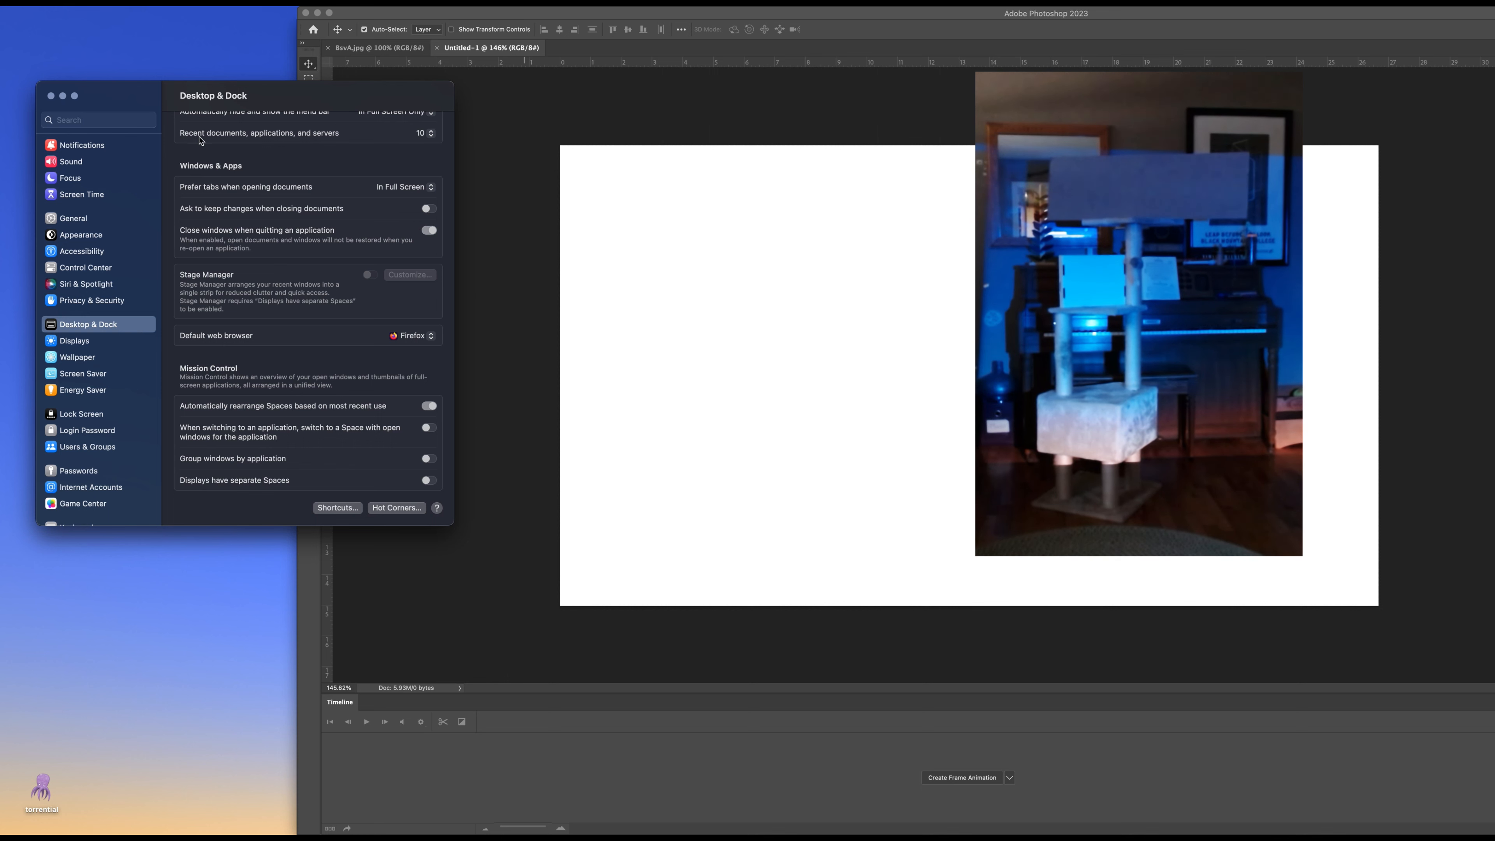
key("super+q")
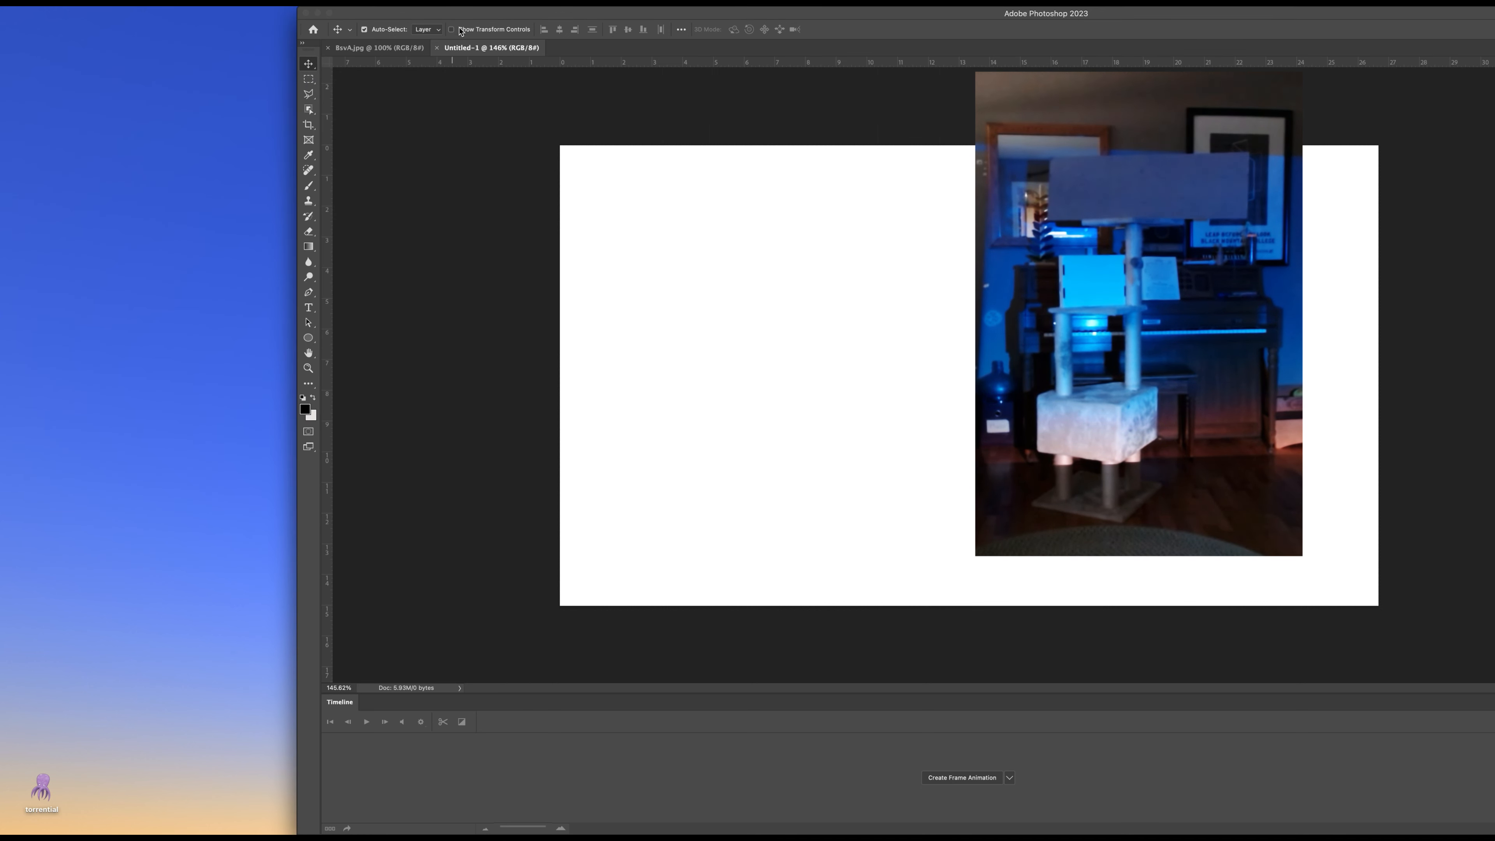
left_click_drag(473, 12, 175, 12)
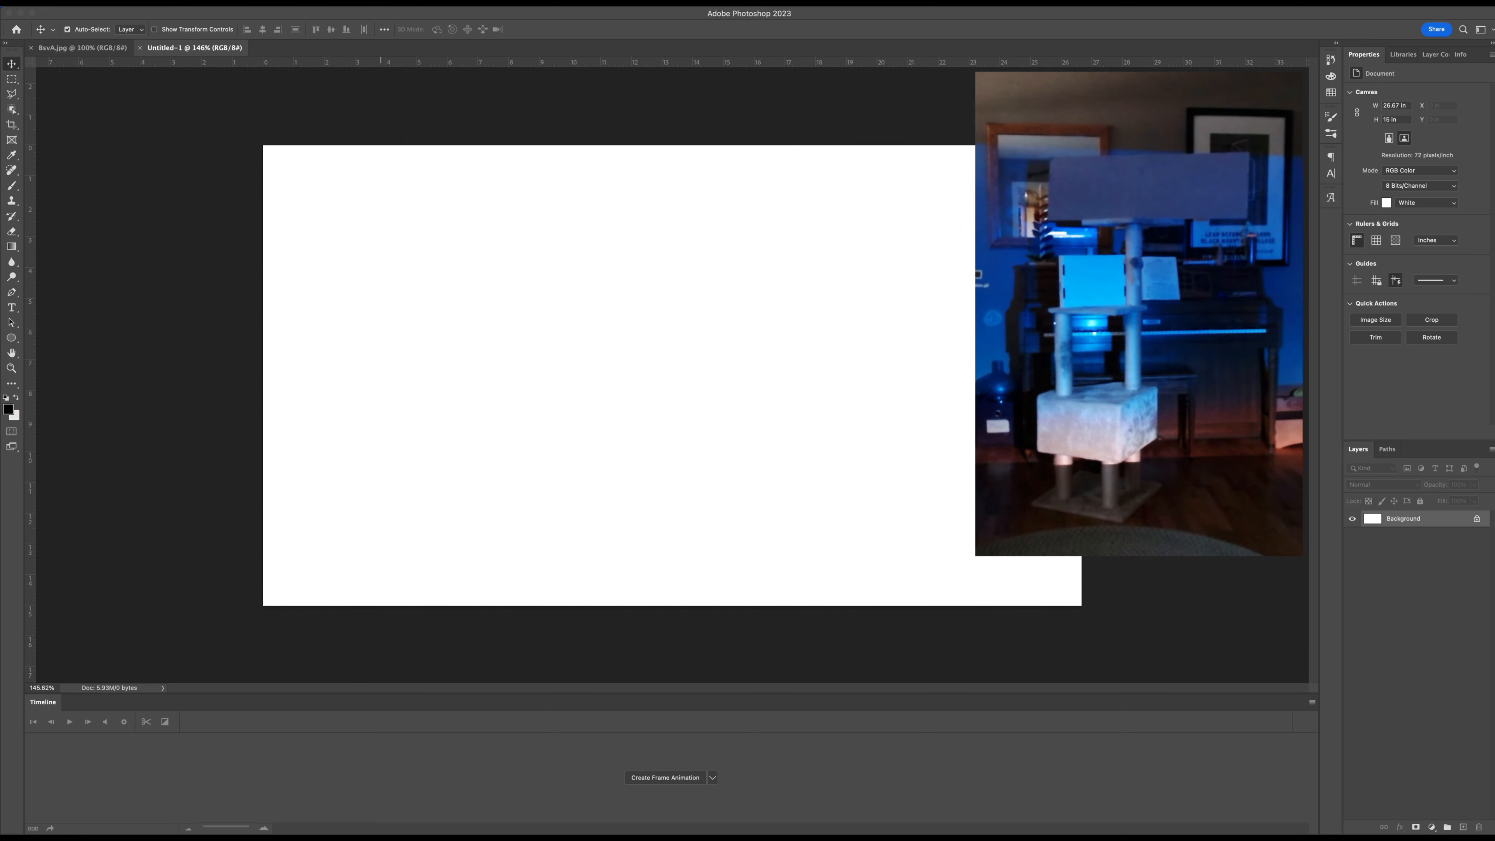
Look through the window arrangement options for the command that opens a new window for Untitled-1.
left_click(388, 2)
mouse_move(405, 16)
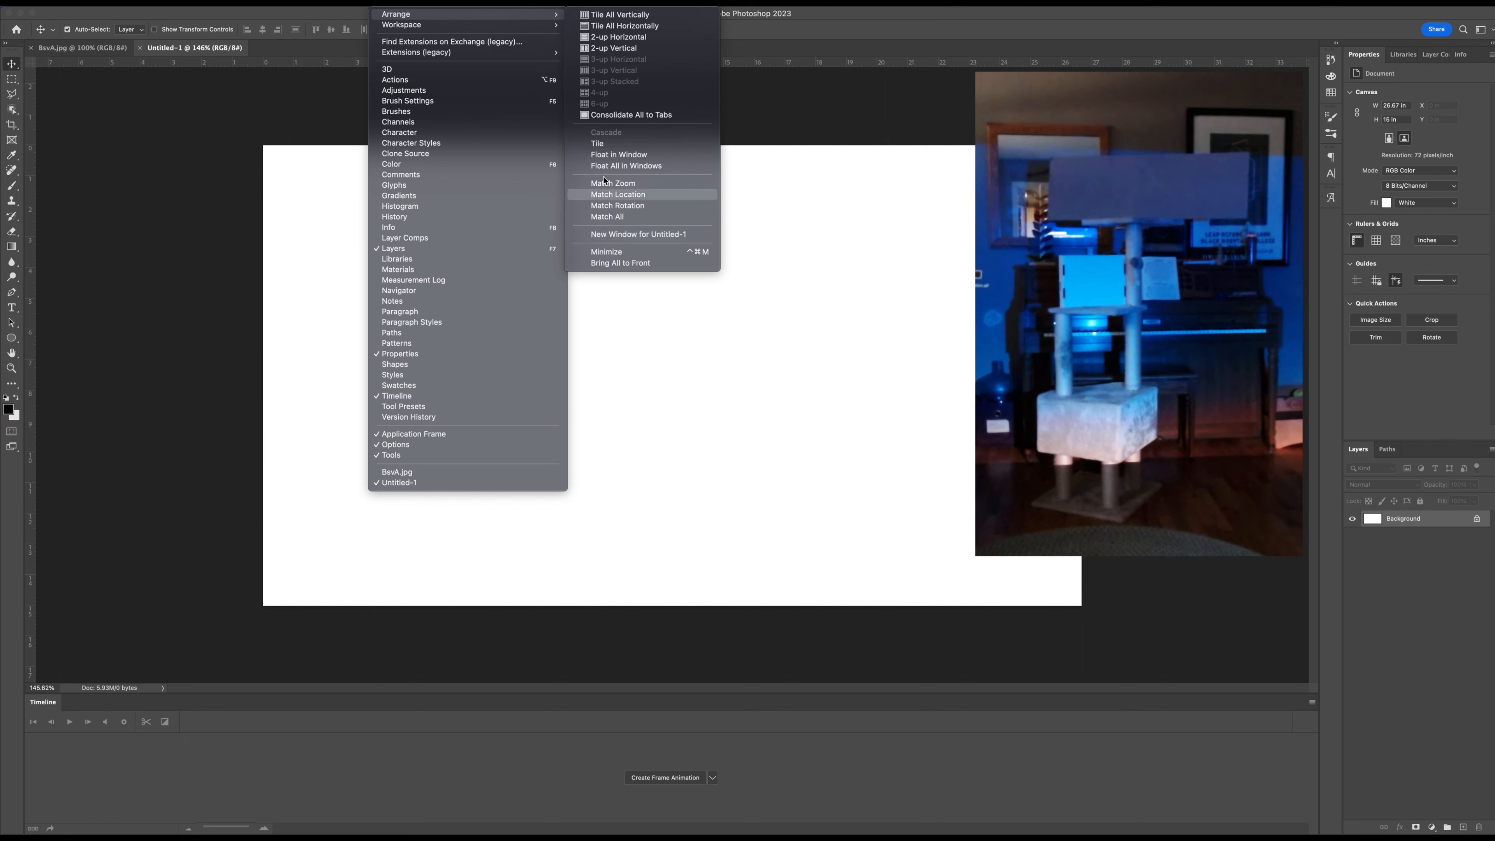
left_click(389, 2)
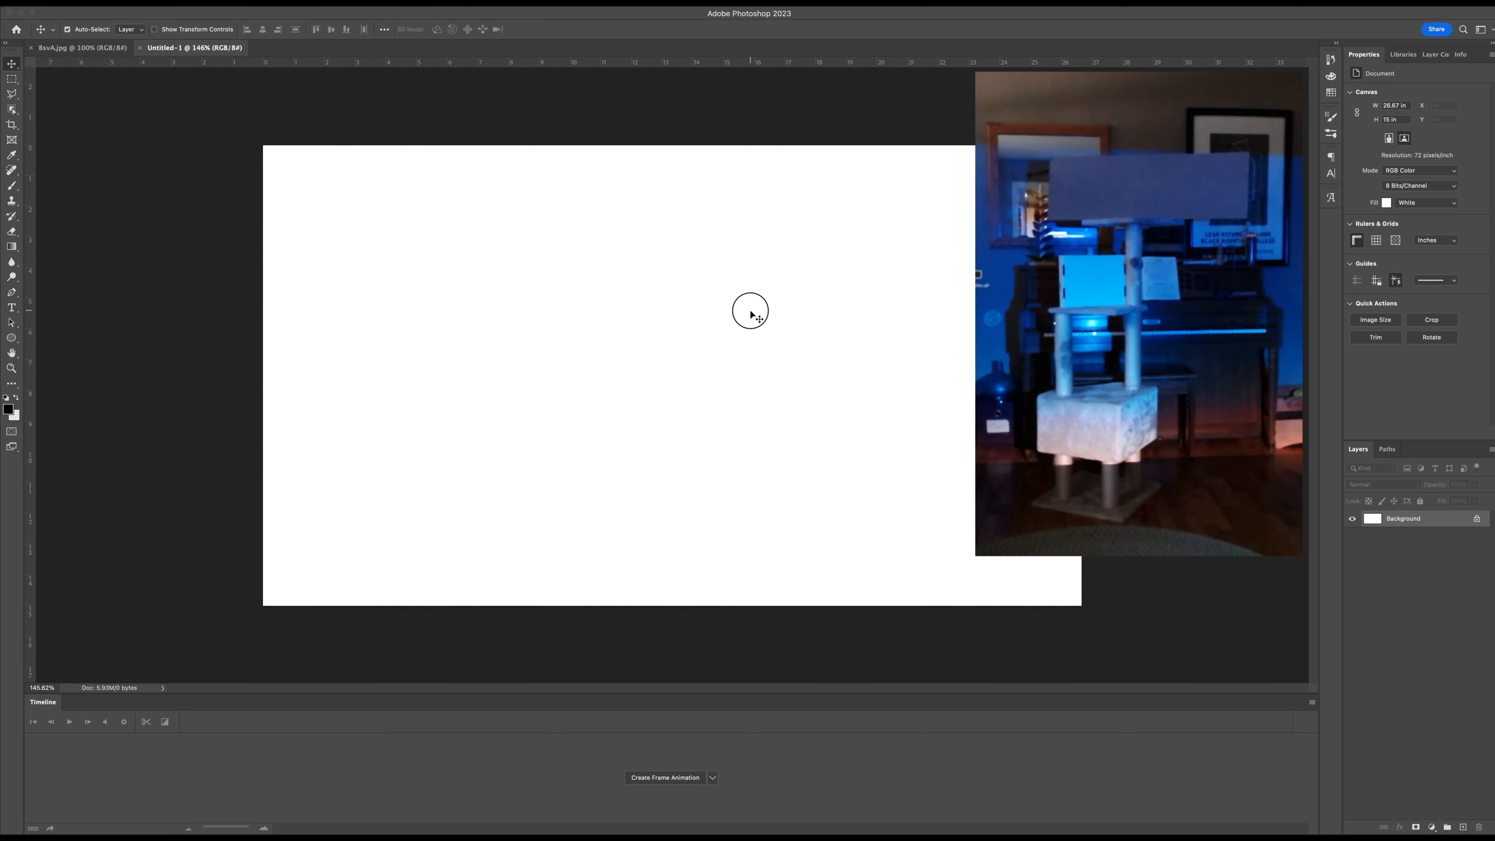
Save the blank document on the computer's Desktop as jb-keytar-animation2 in Photoshop format.
key("super+s")
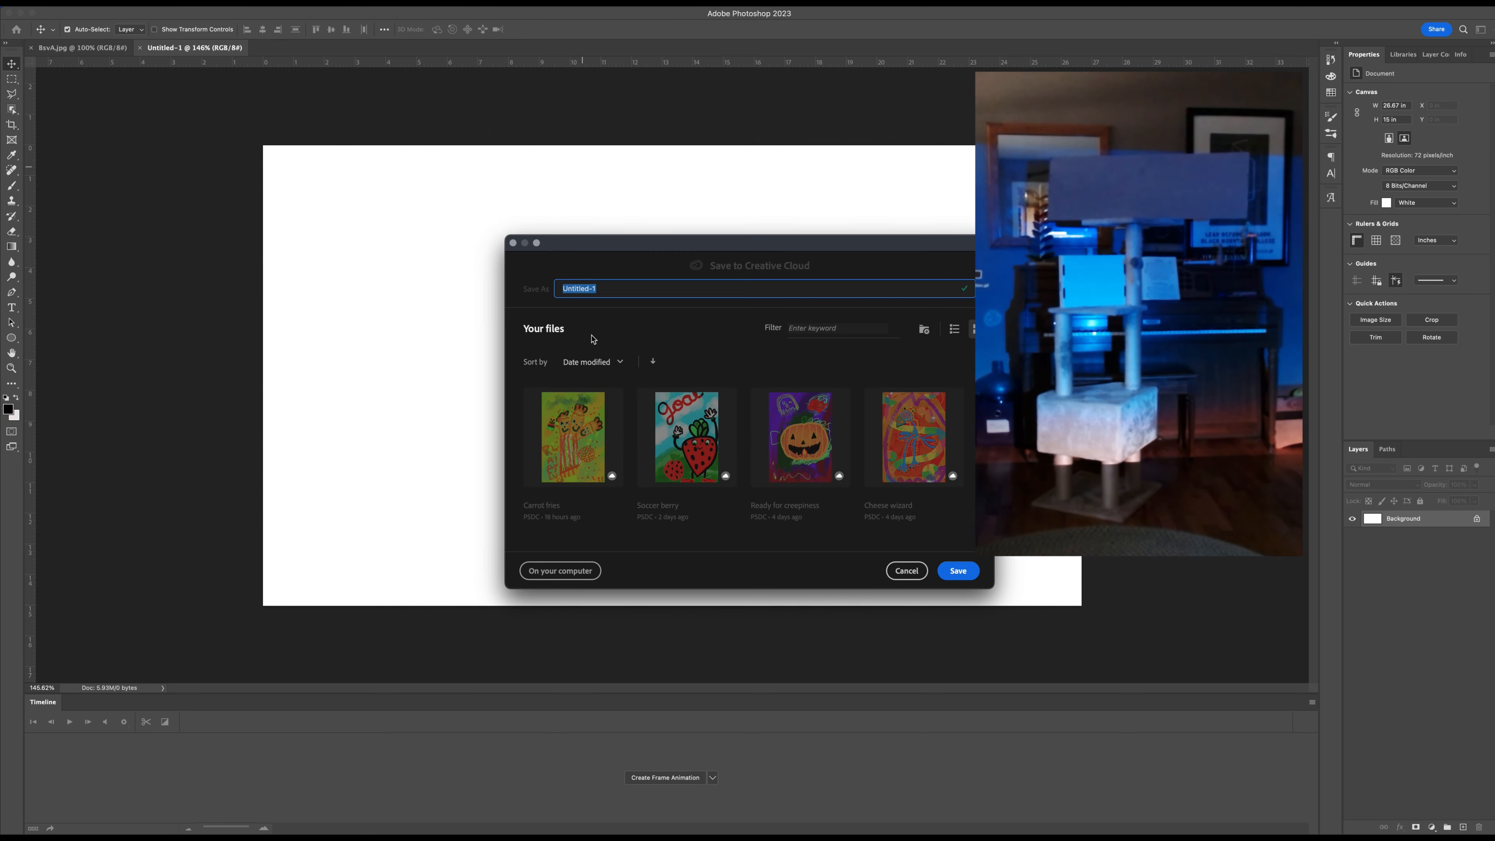
left_click(551, 569)
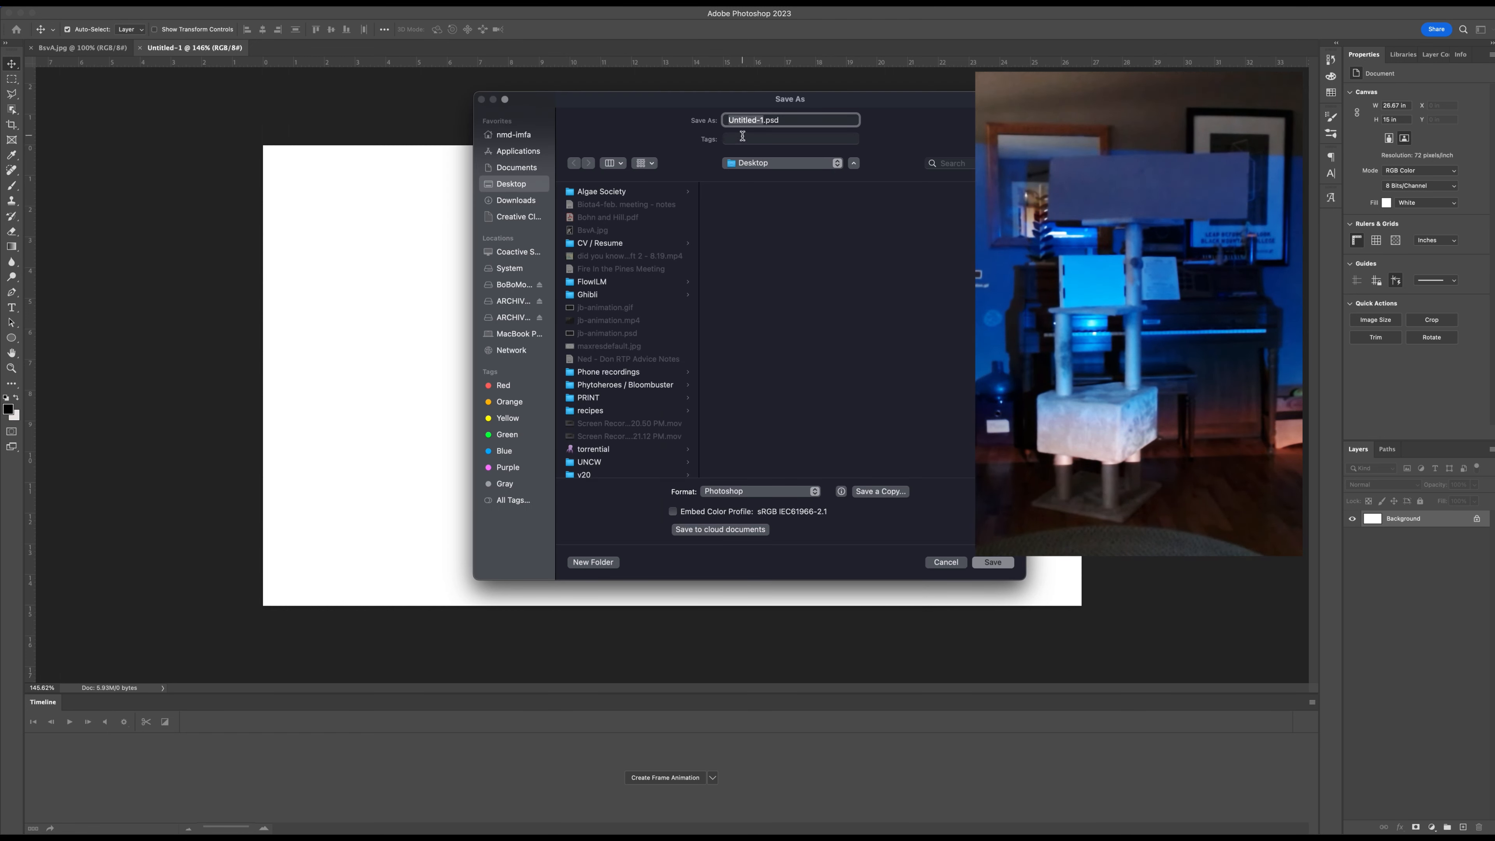
type("jb-keytar-animation2")
left_click(991, 562)
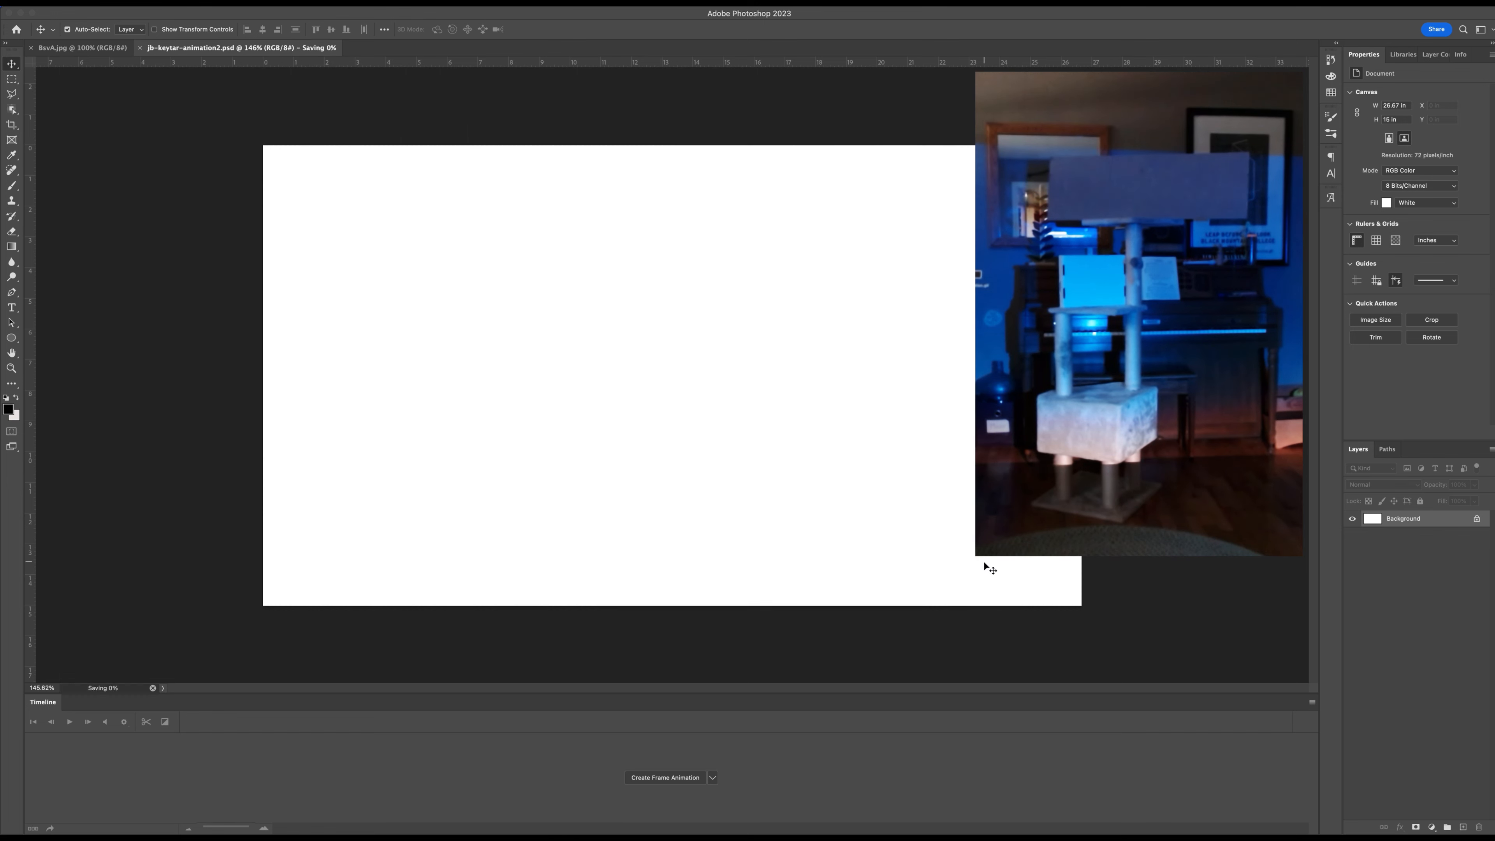
Open a second window of jb-keytar-animation2.psd and switch back to the original window to compare the two.
left_click(389, 2)
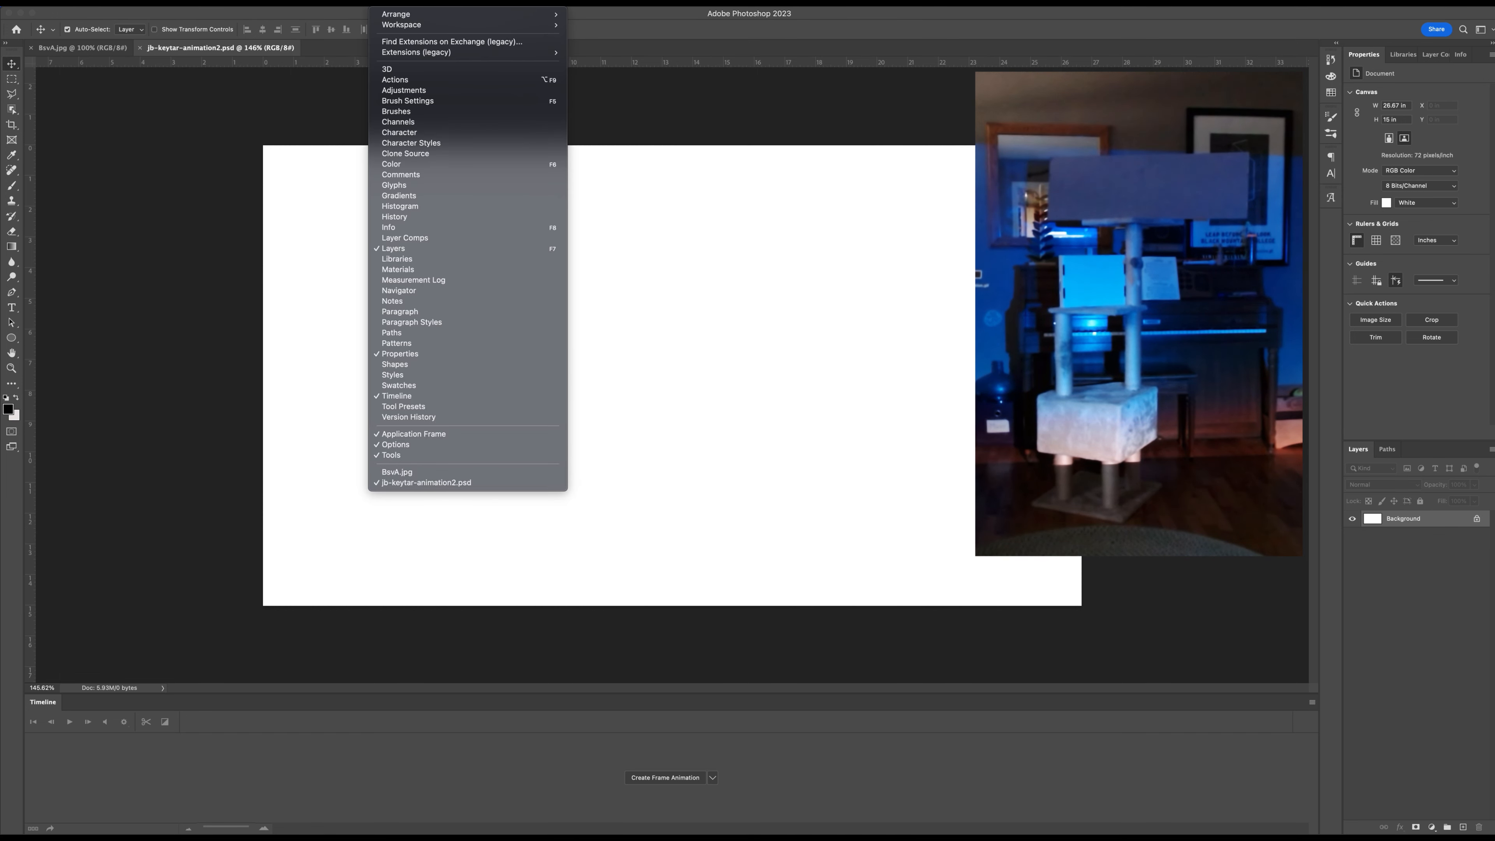
mouse_move(406, 13)
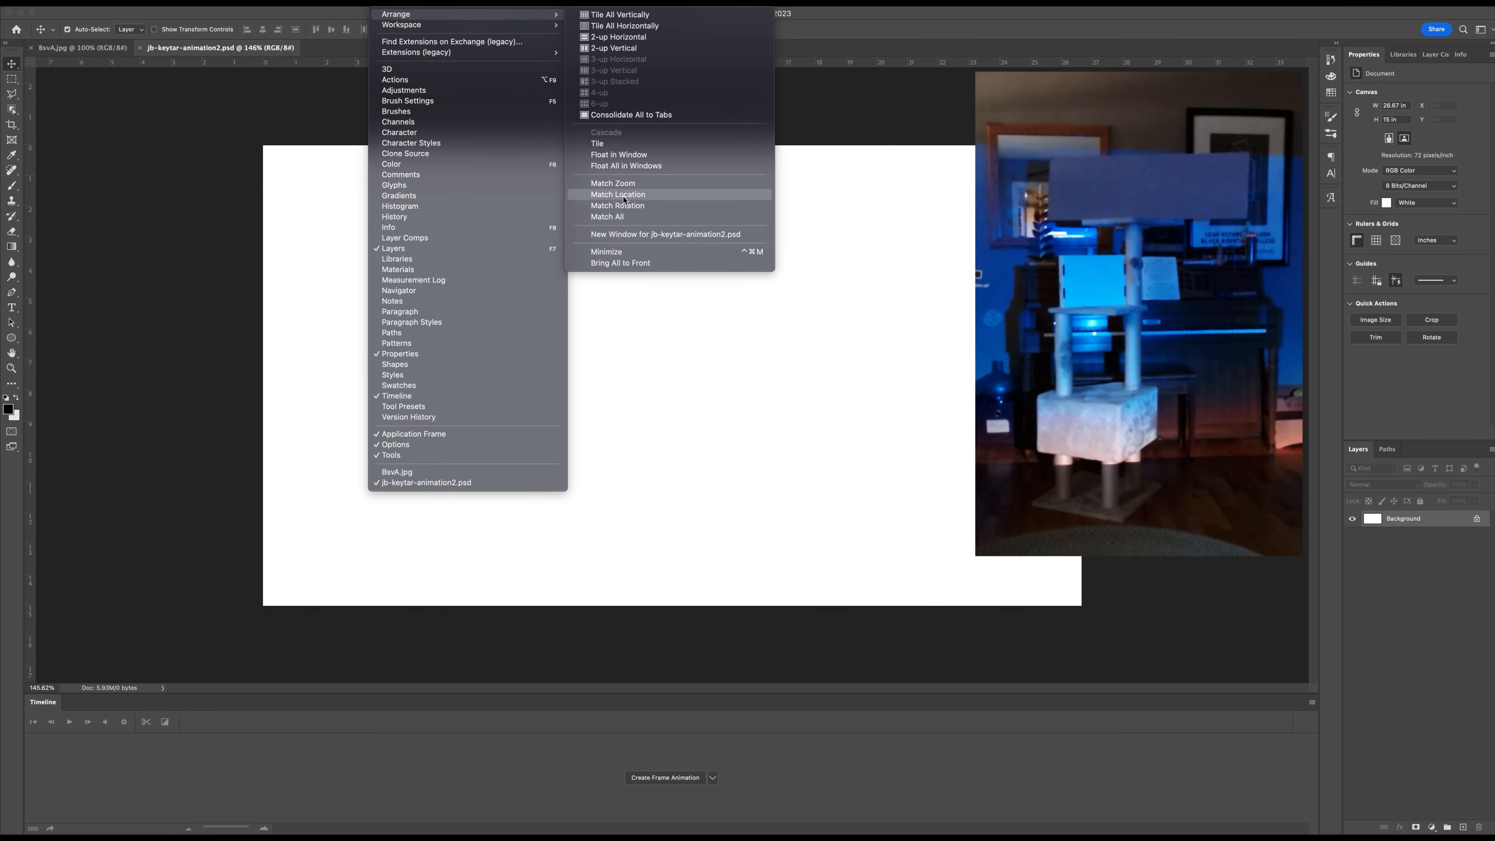
left_click(640, 235)
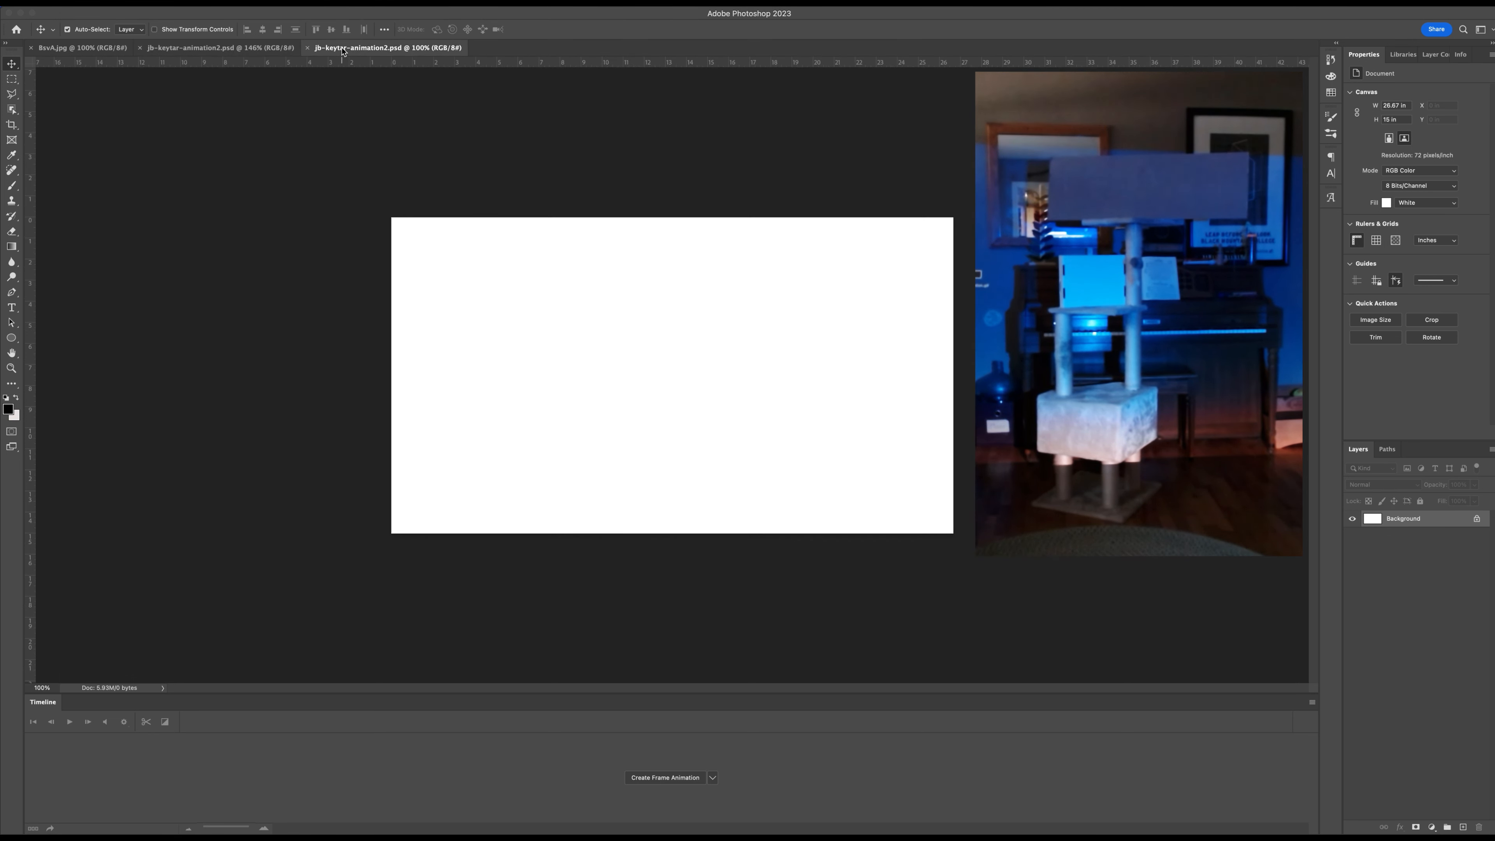
left_click(243, 47)
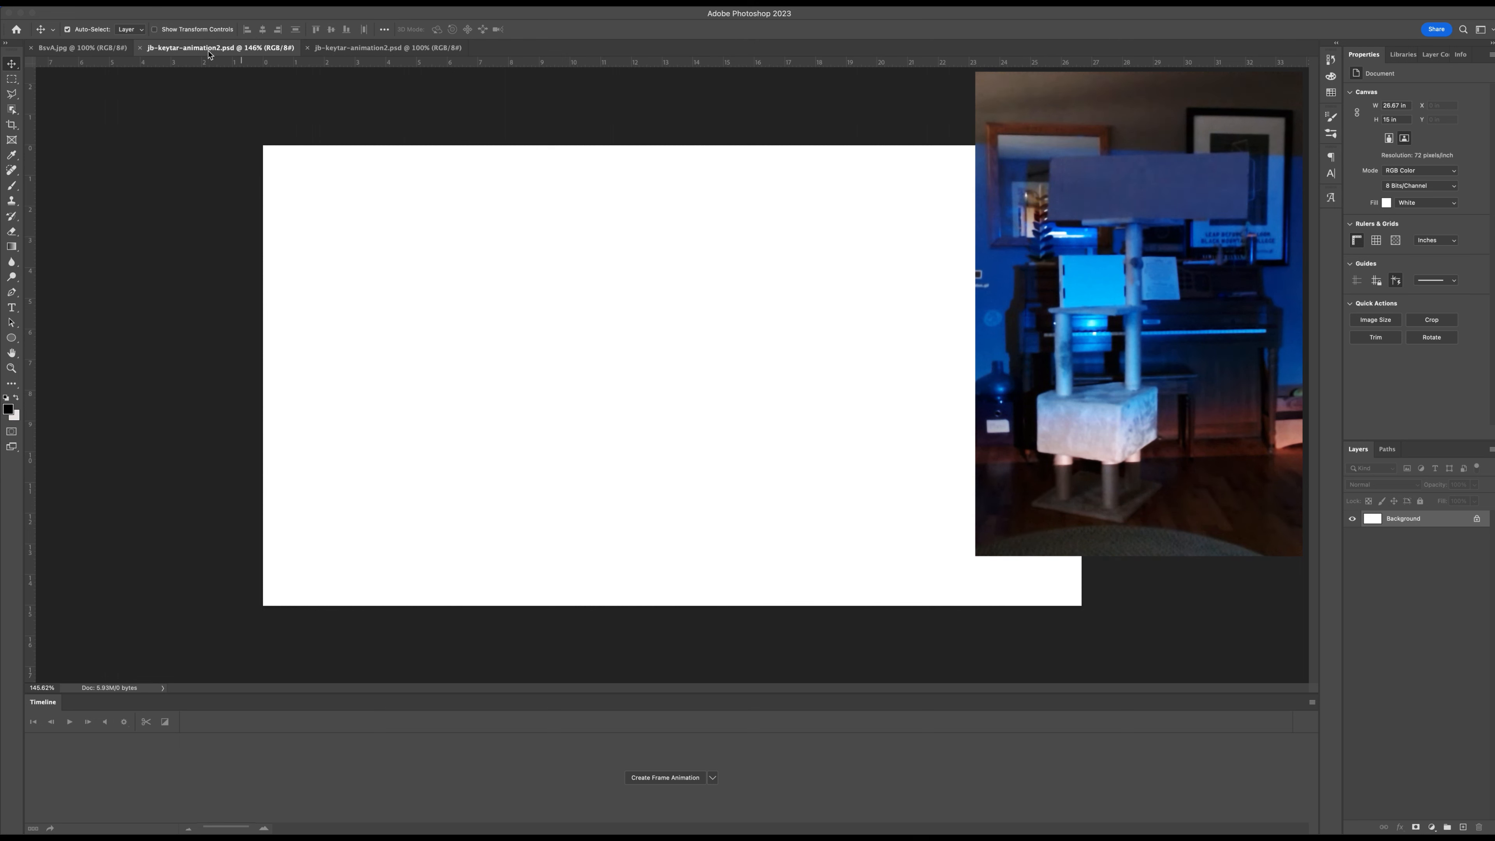
Move the second document window onto the projector display, hide its rulers and zoom its canvas to cover the projection area.
left_click(369, 48)
left_click_drag(370, 48, 1490, 171)
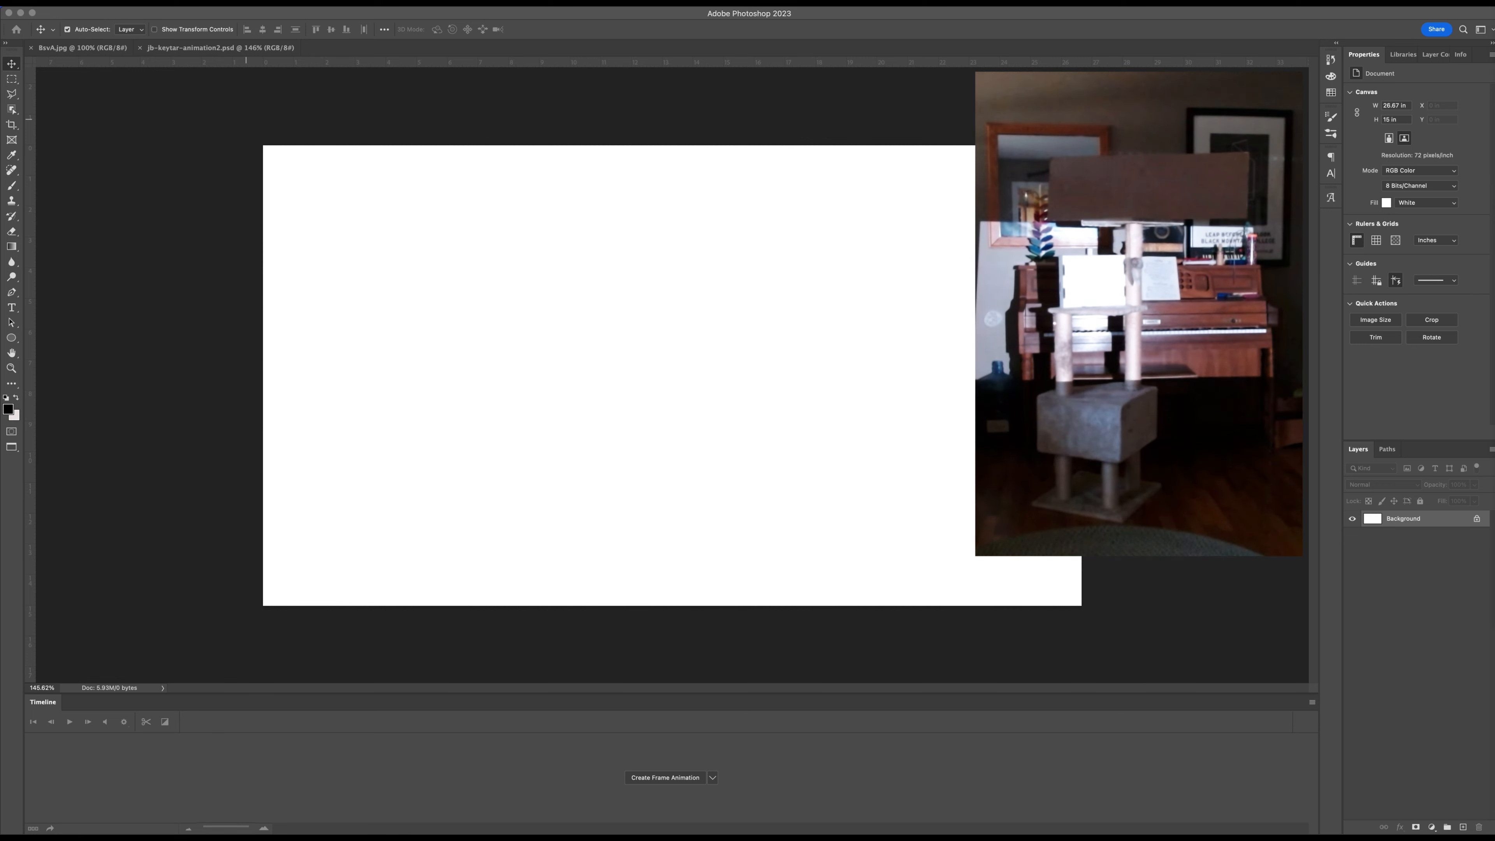
key("super+r")
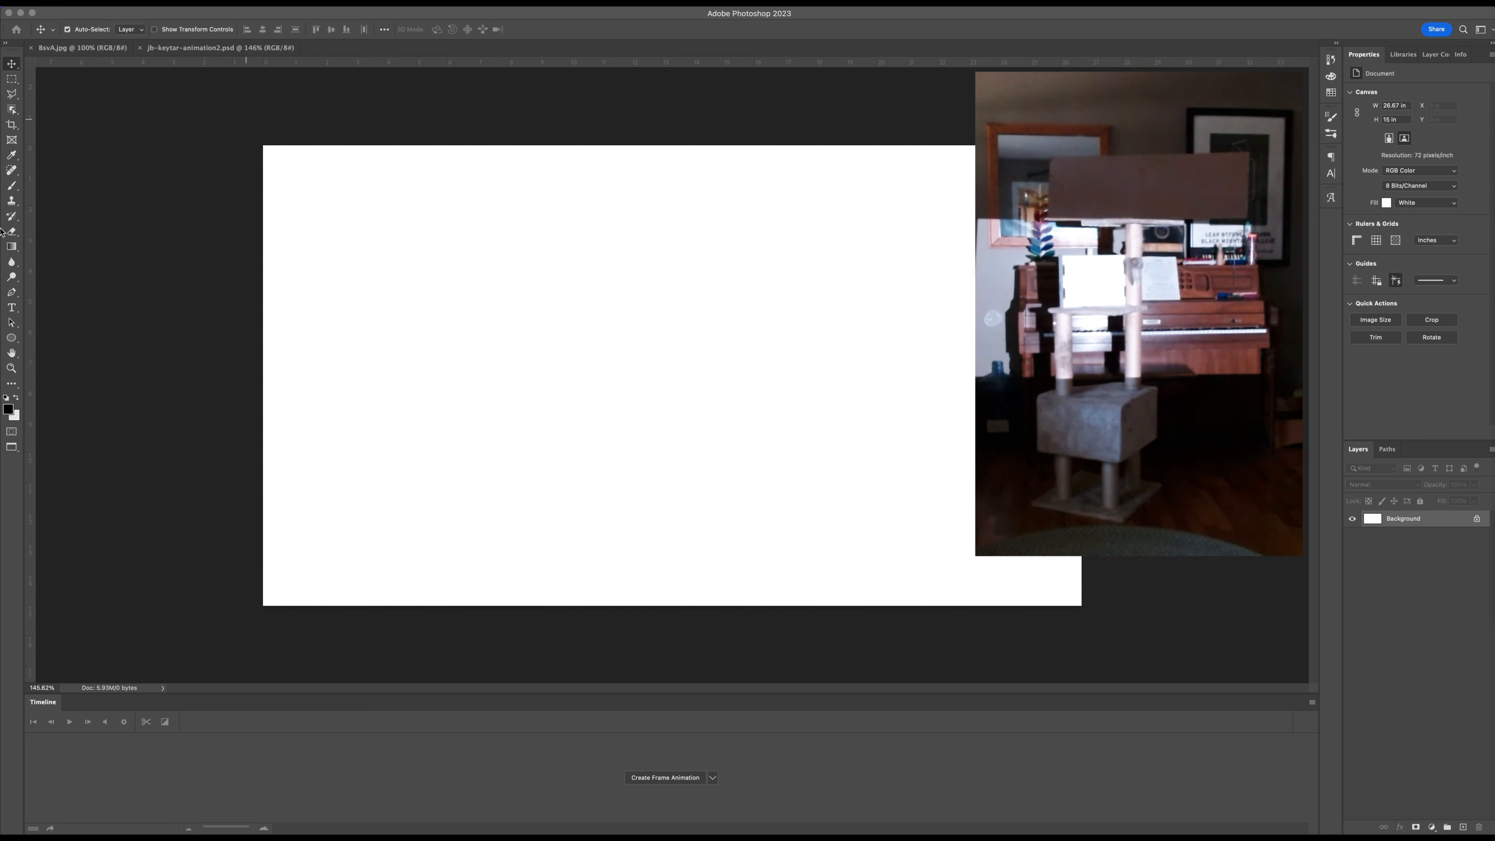
left_click(12, 368)
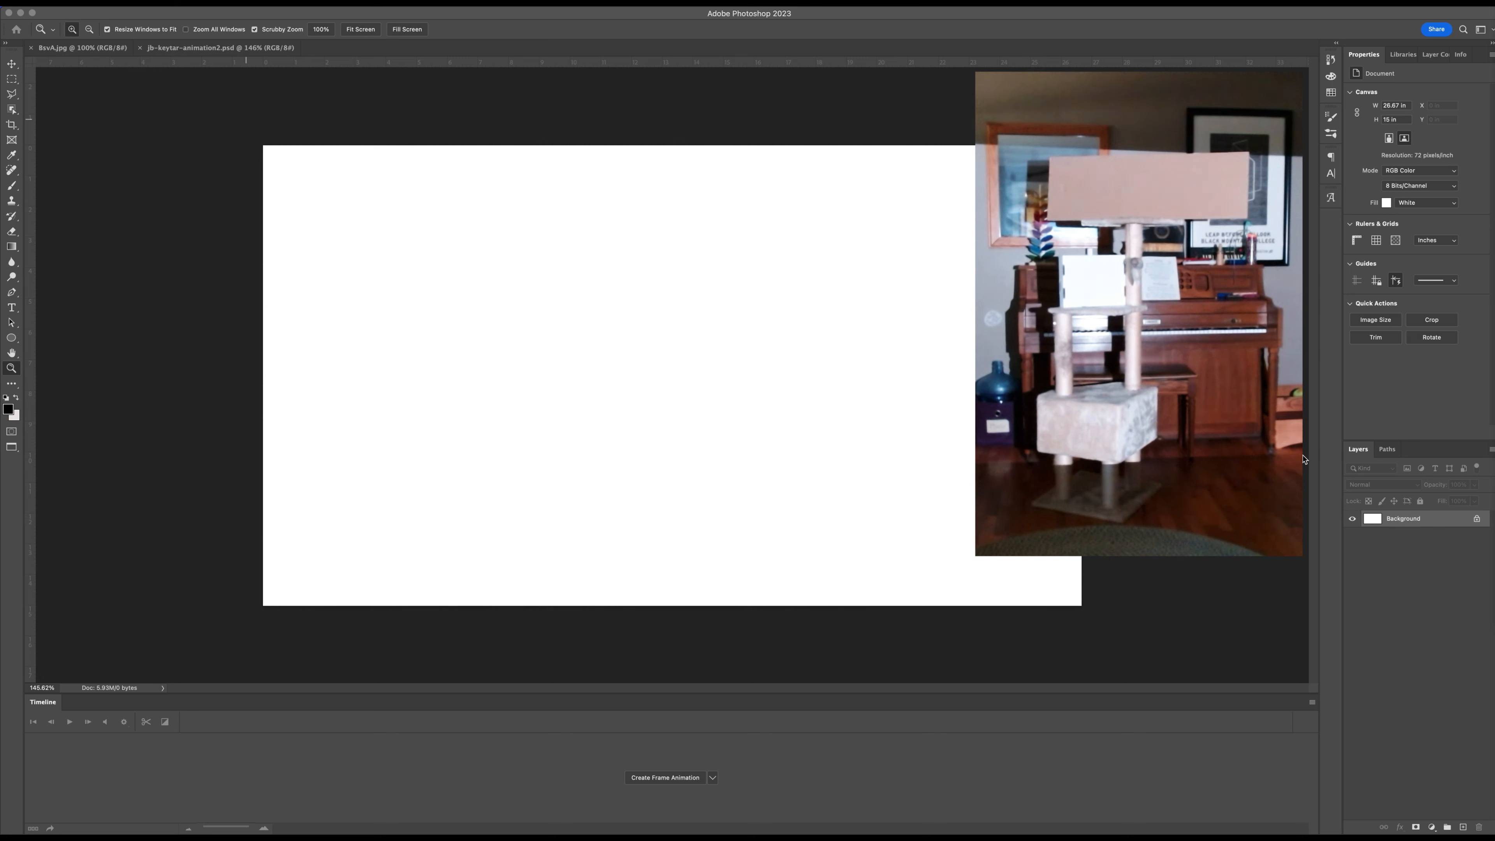
Fill the Background layer with black in Normal mode at 100% opacity.
left_click(106, 8)
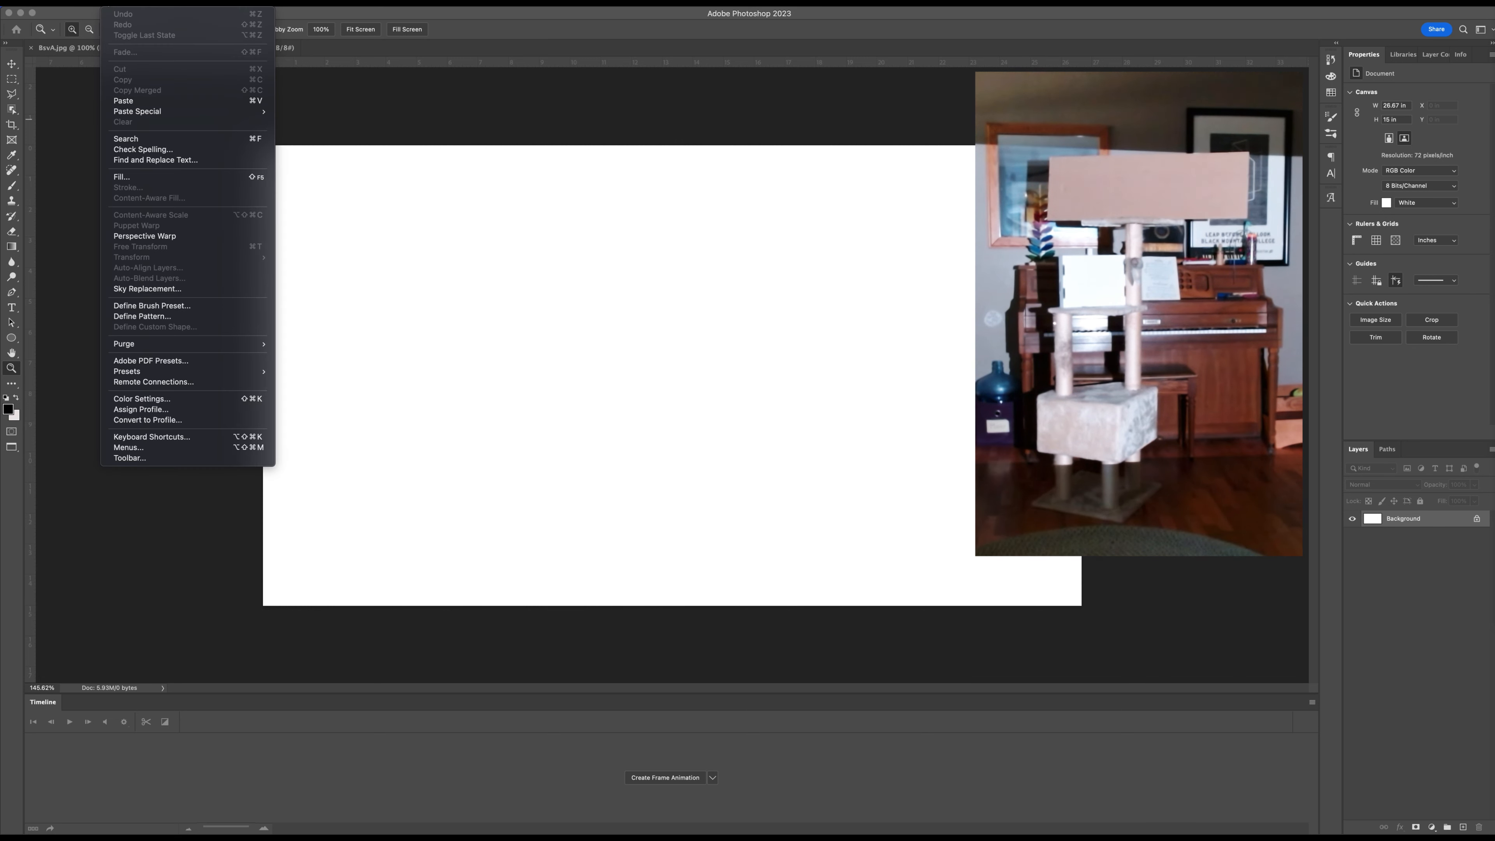
left_click(141, 179)
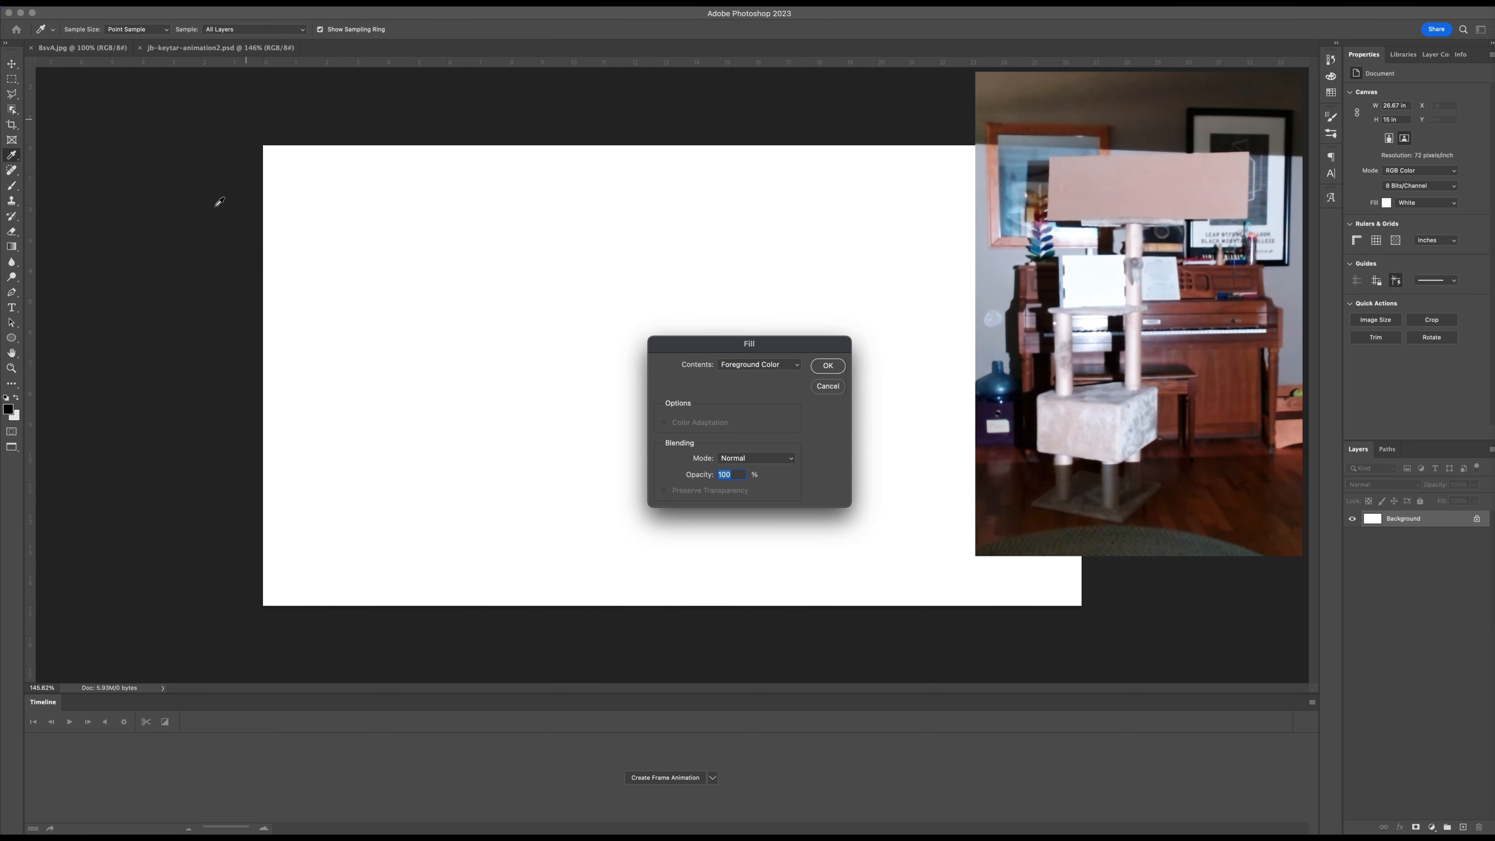
left_click(763, 364)
left_click(755, 451)
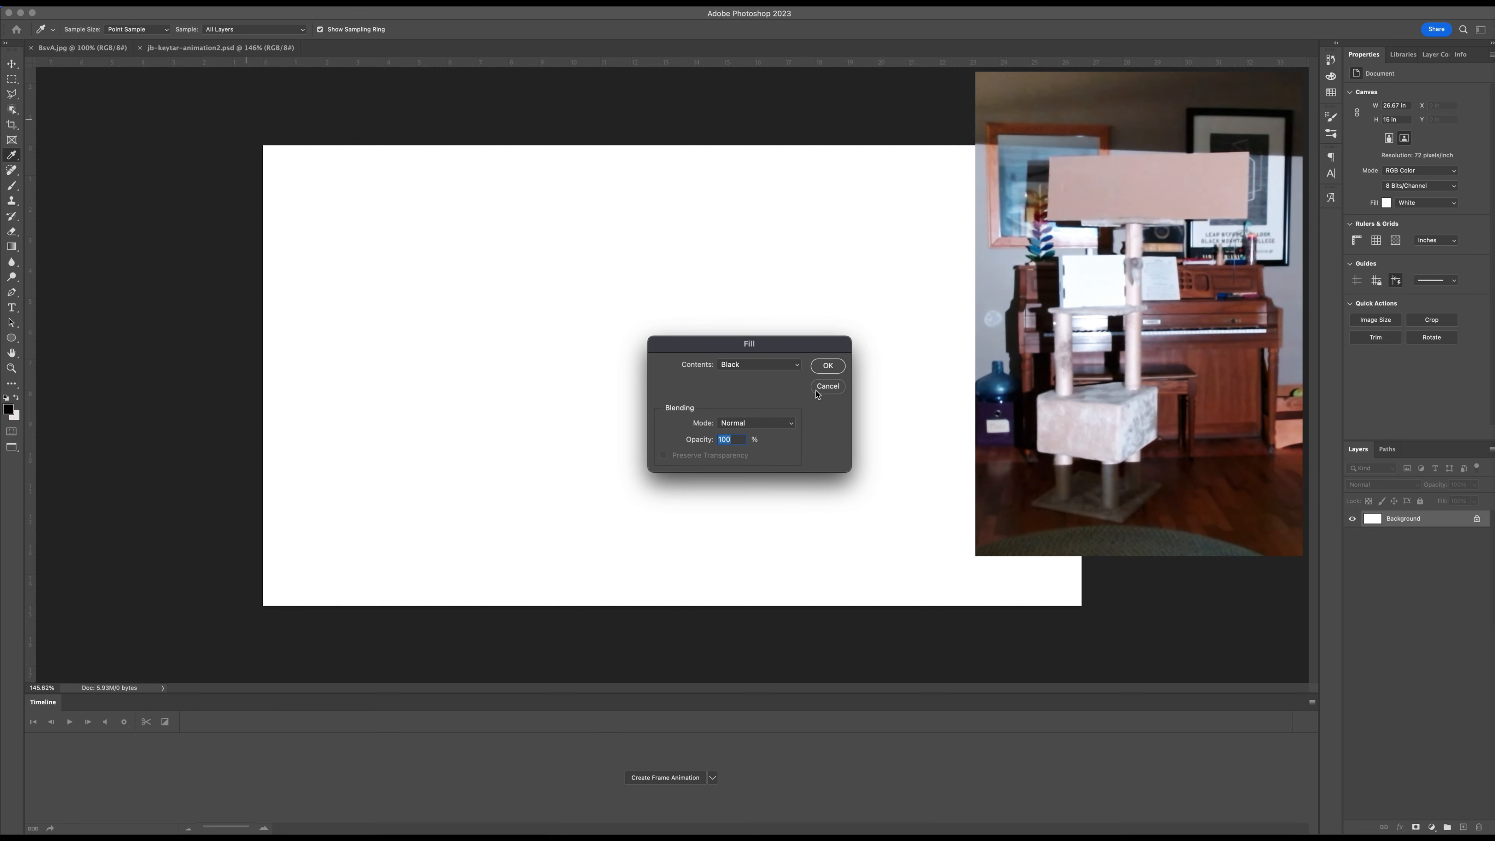
left_click(829, 367)
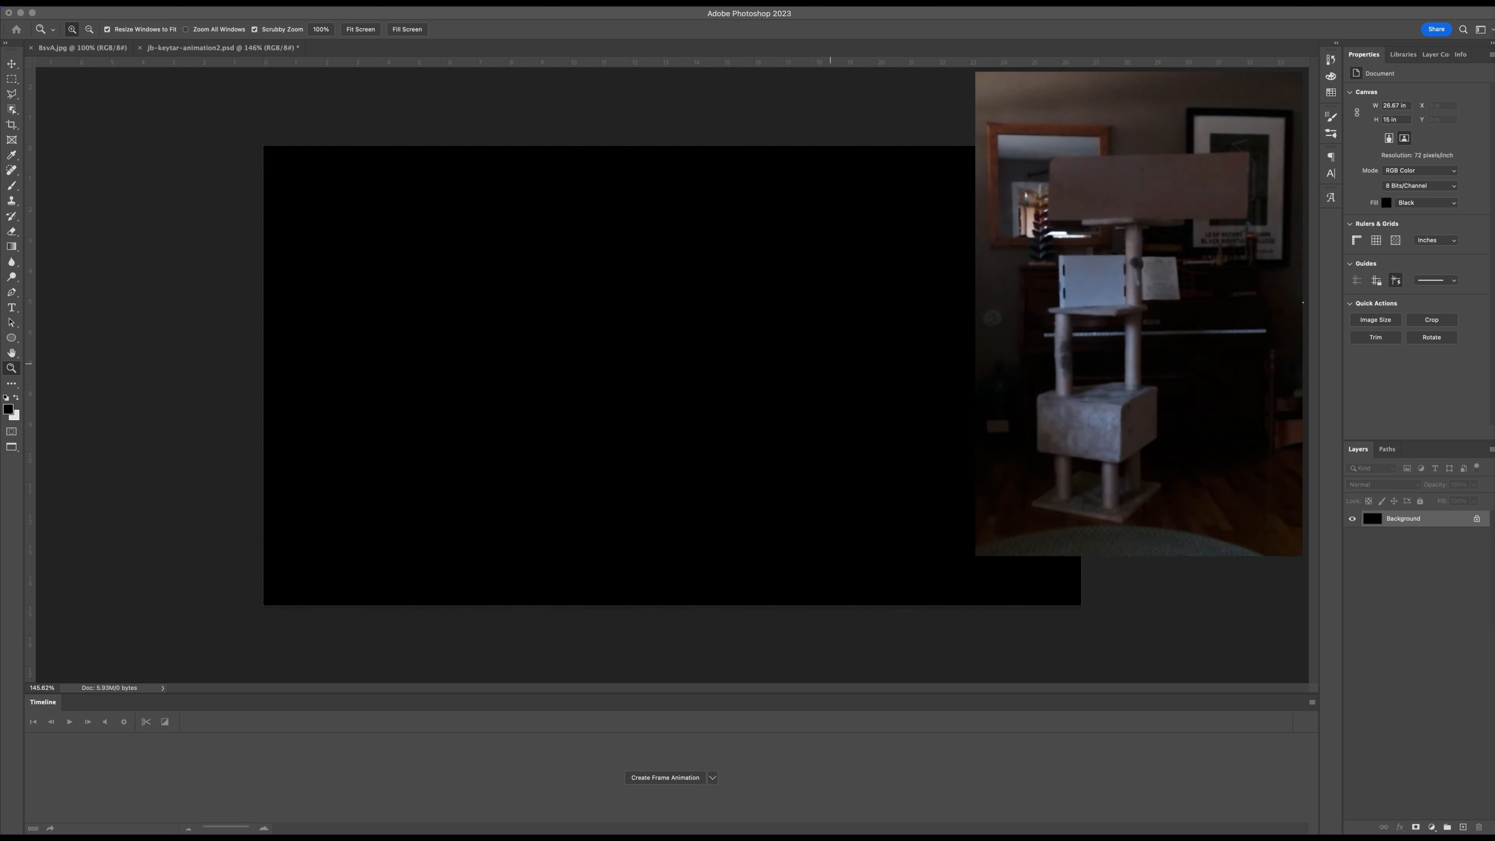
Copy the entire black-and-white keytar photo and paste it as a new layer in jb-keytar-animation2.psd.
left_click(82, 47)
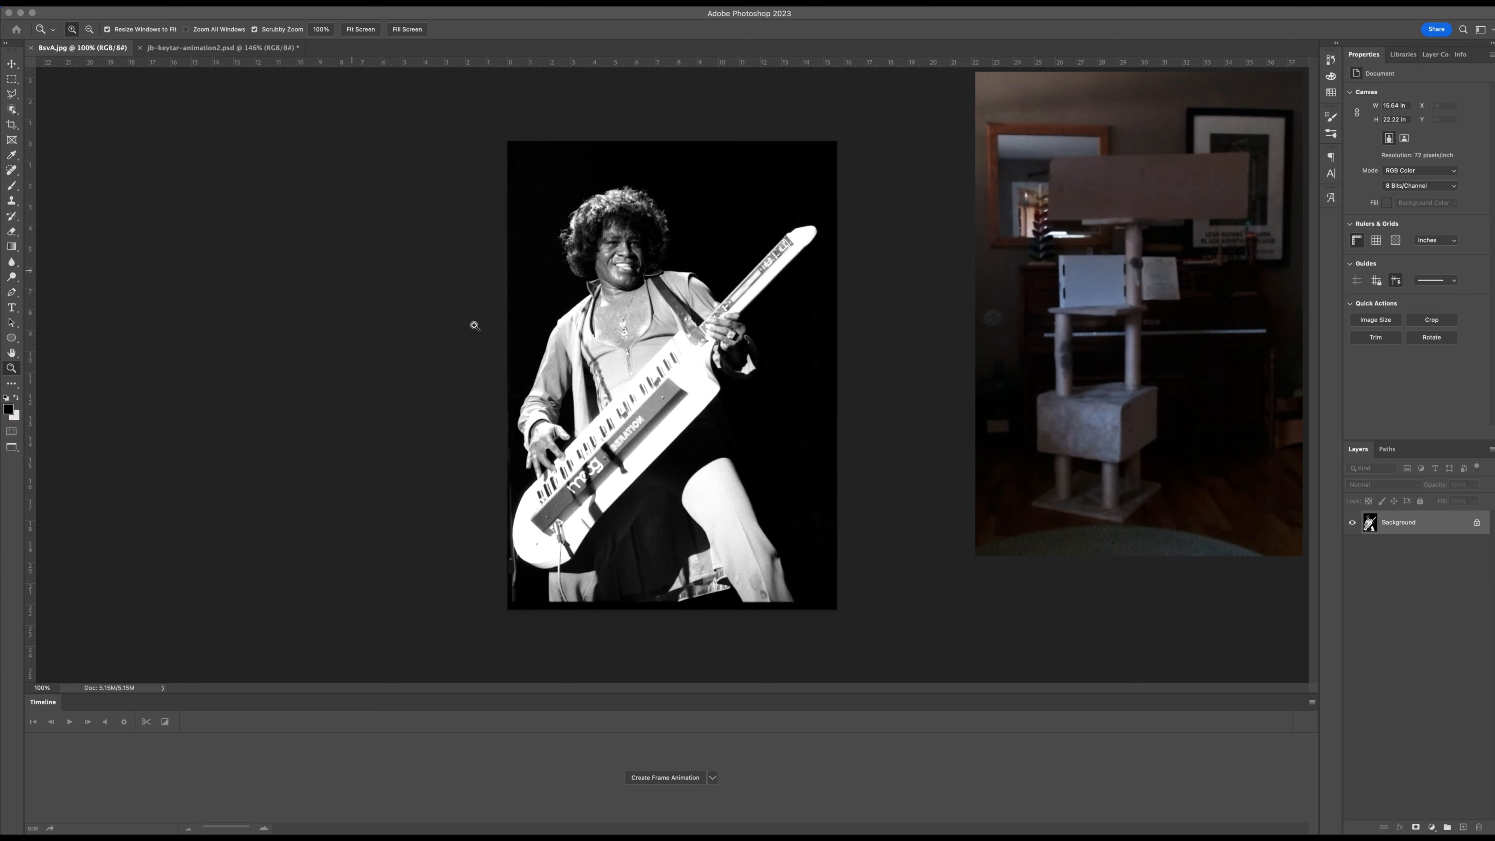
key("super+a")
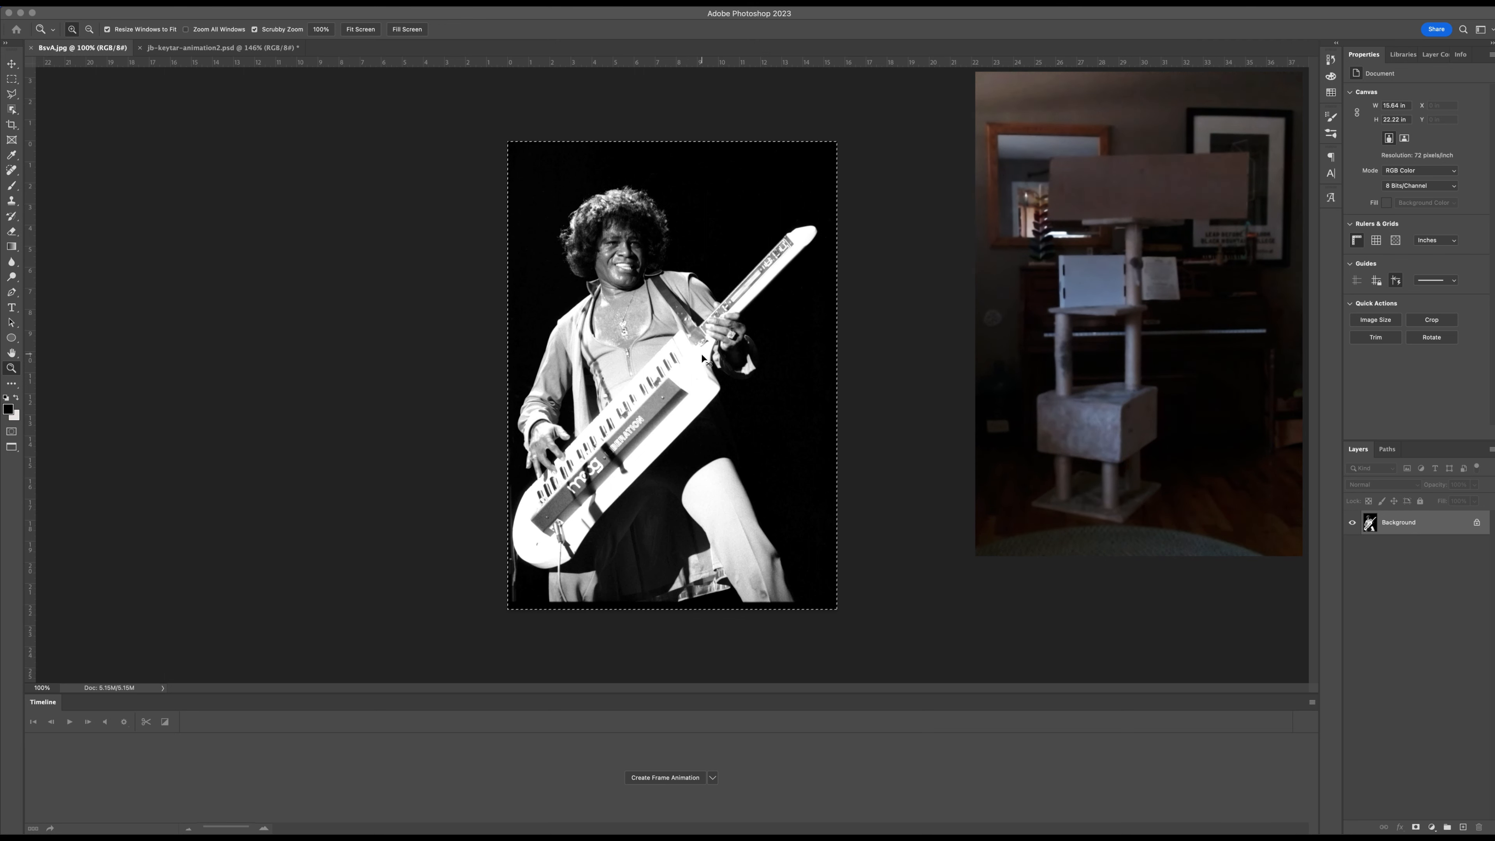
key("ctrl+Tab")
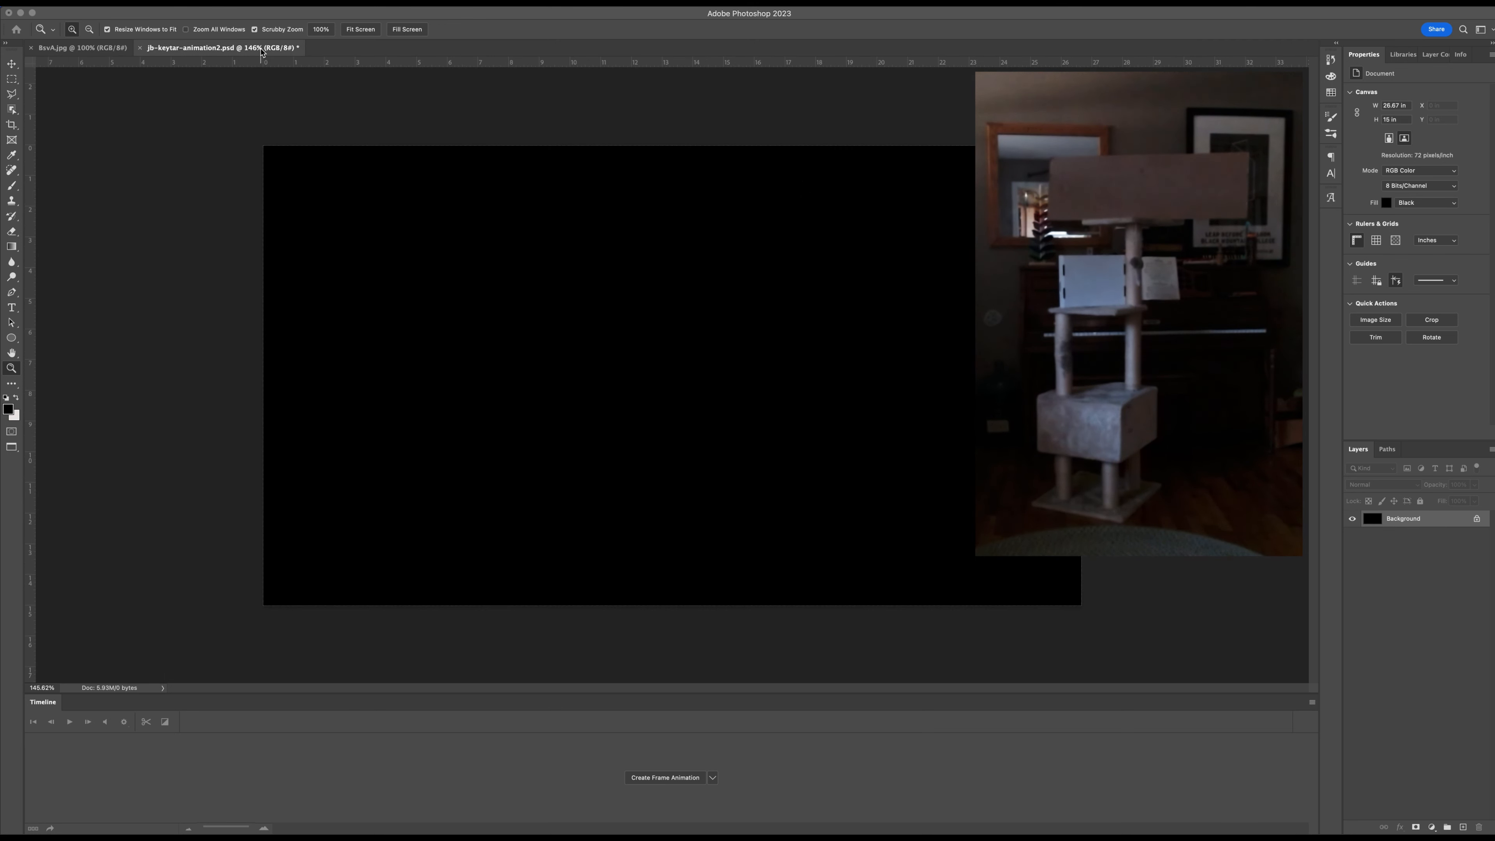
key("super+v")
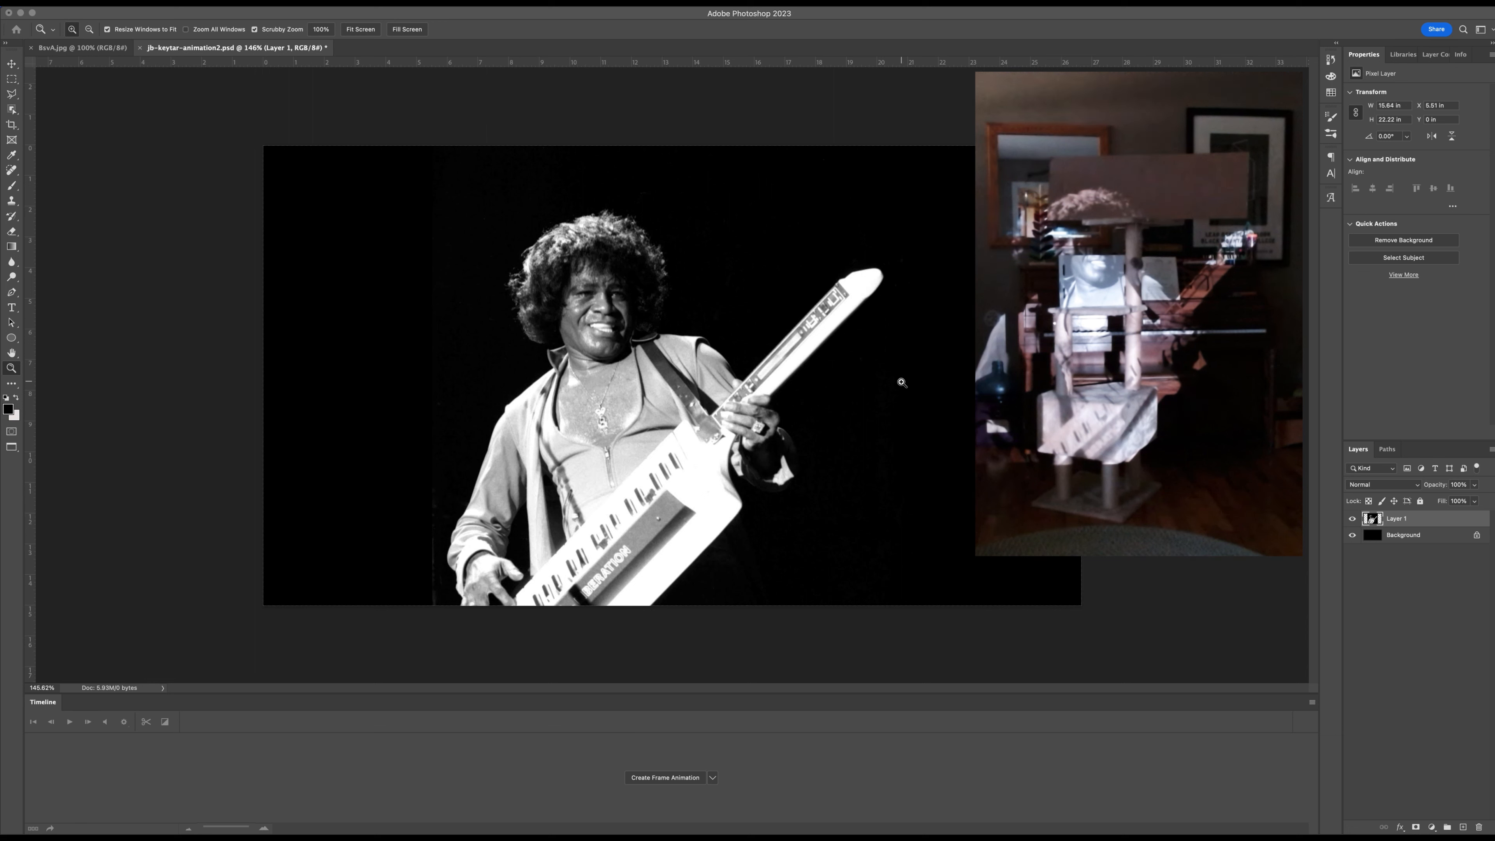
Convert the pasted keytar photo layer, Layer 1, to a smart object.
key("v")
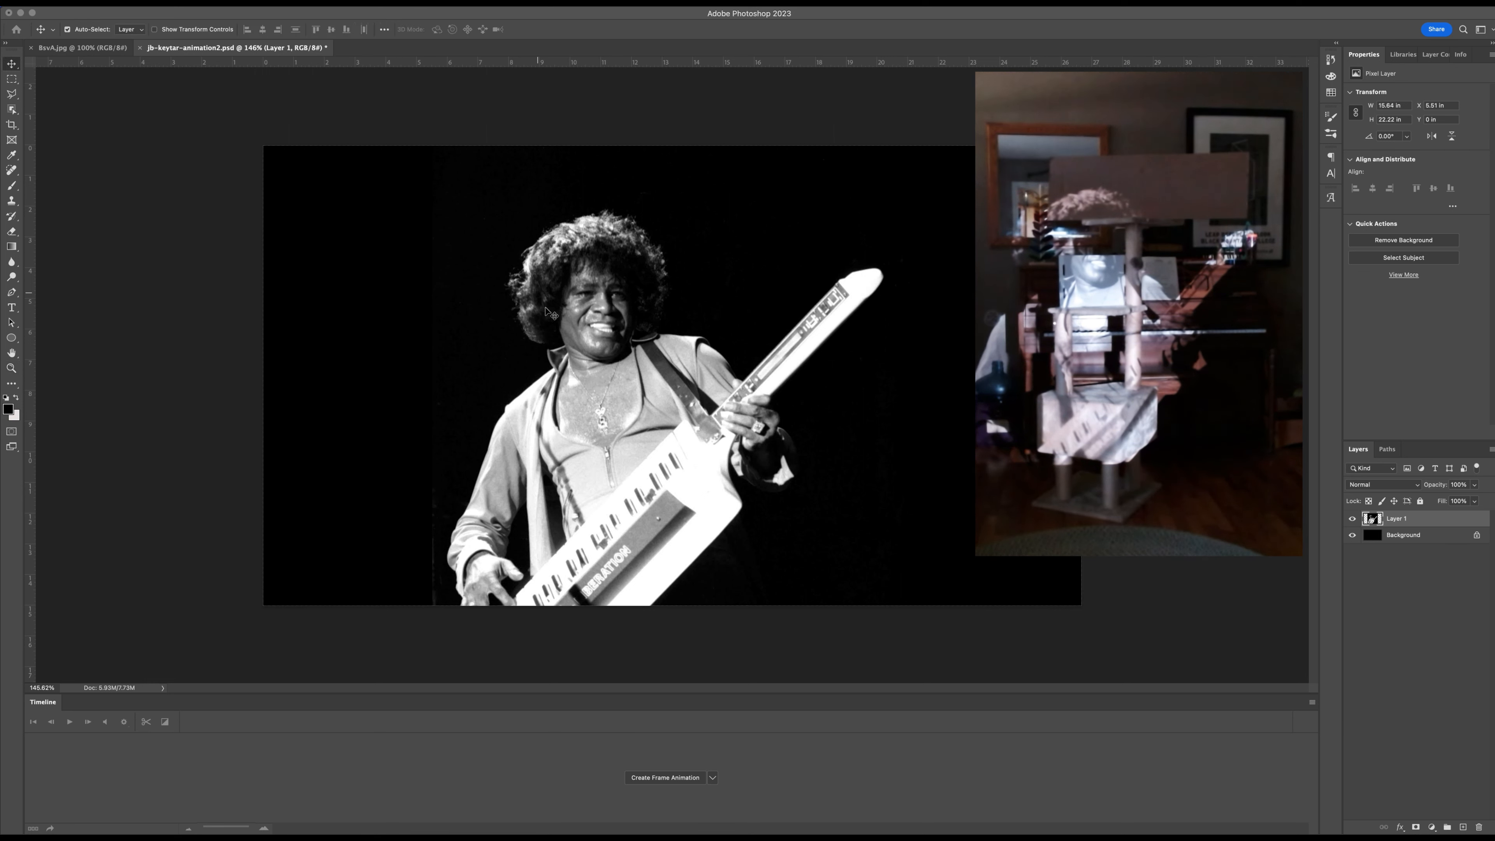
left_click(590, 371)
right_click(1431, 521)
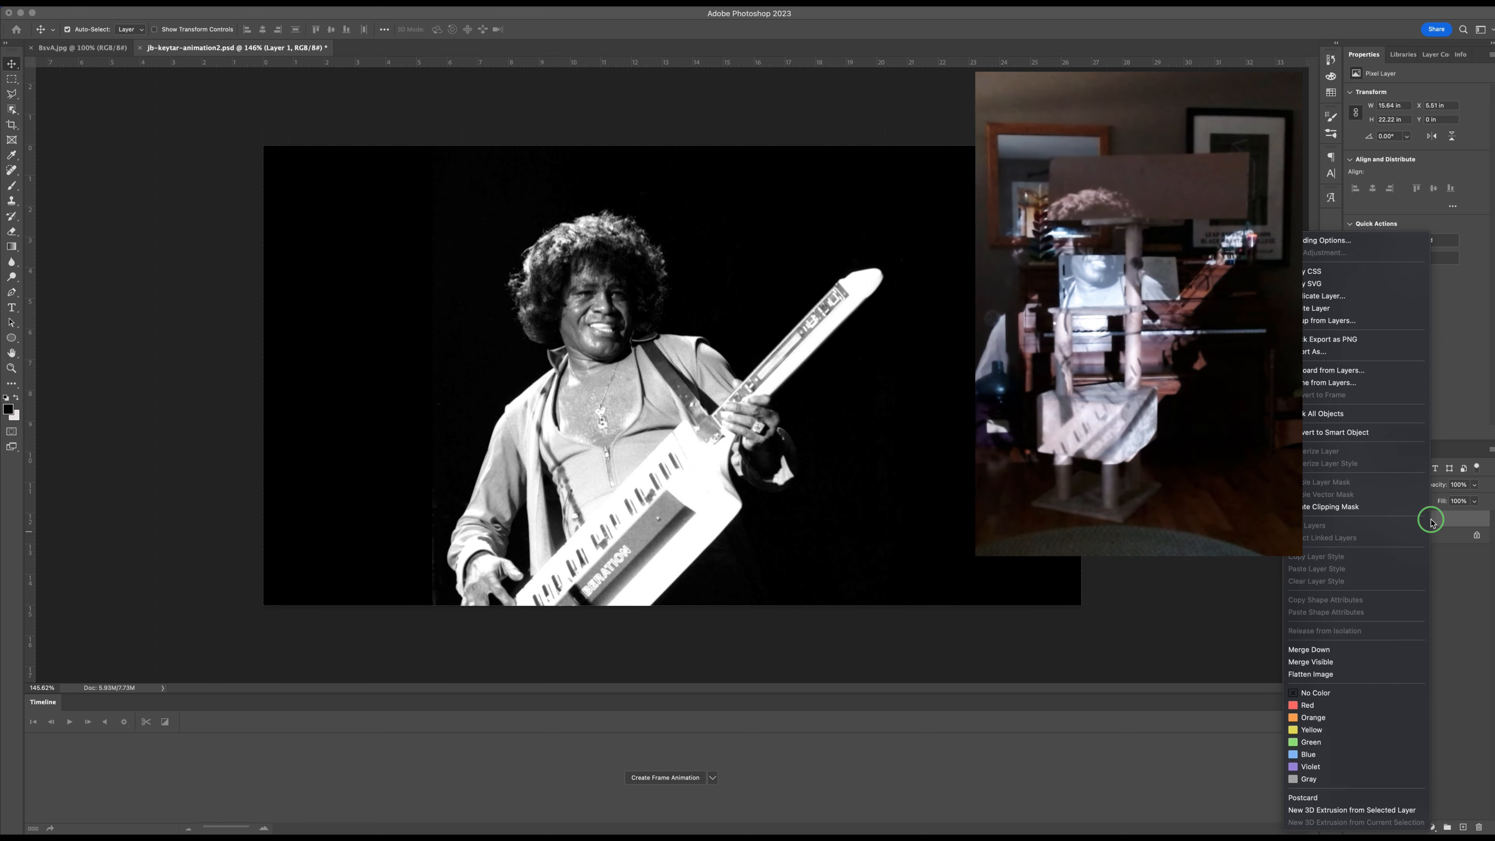
left_click(1327, 432)
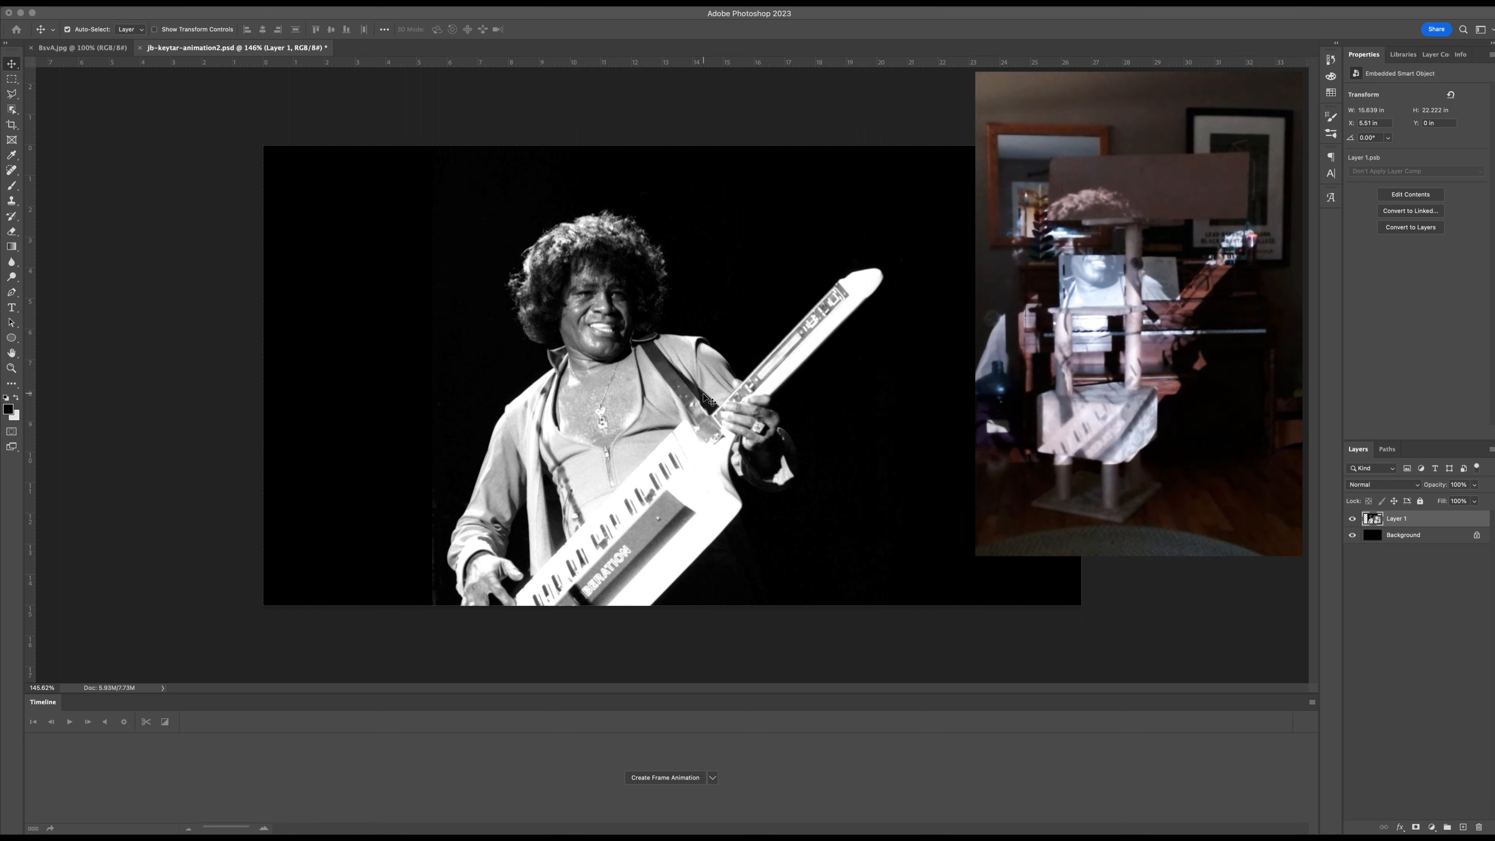
Free Transform the keytar photo down to about 61% and place it whole within the left half of the canvas.
key("ctrl+t")
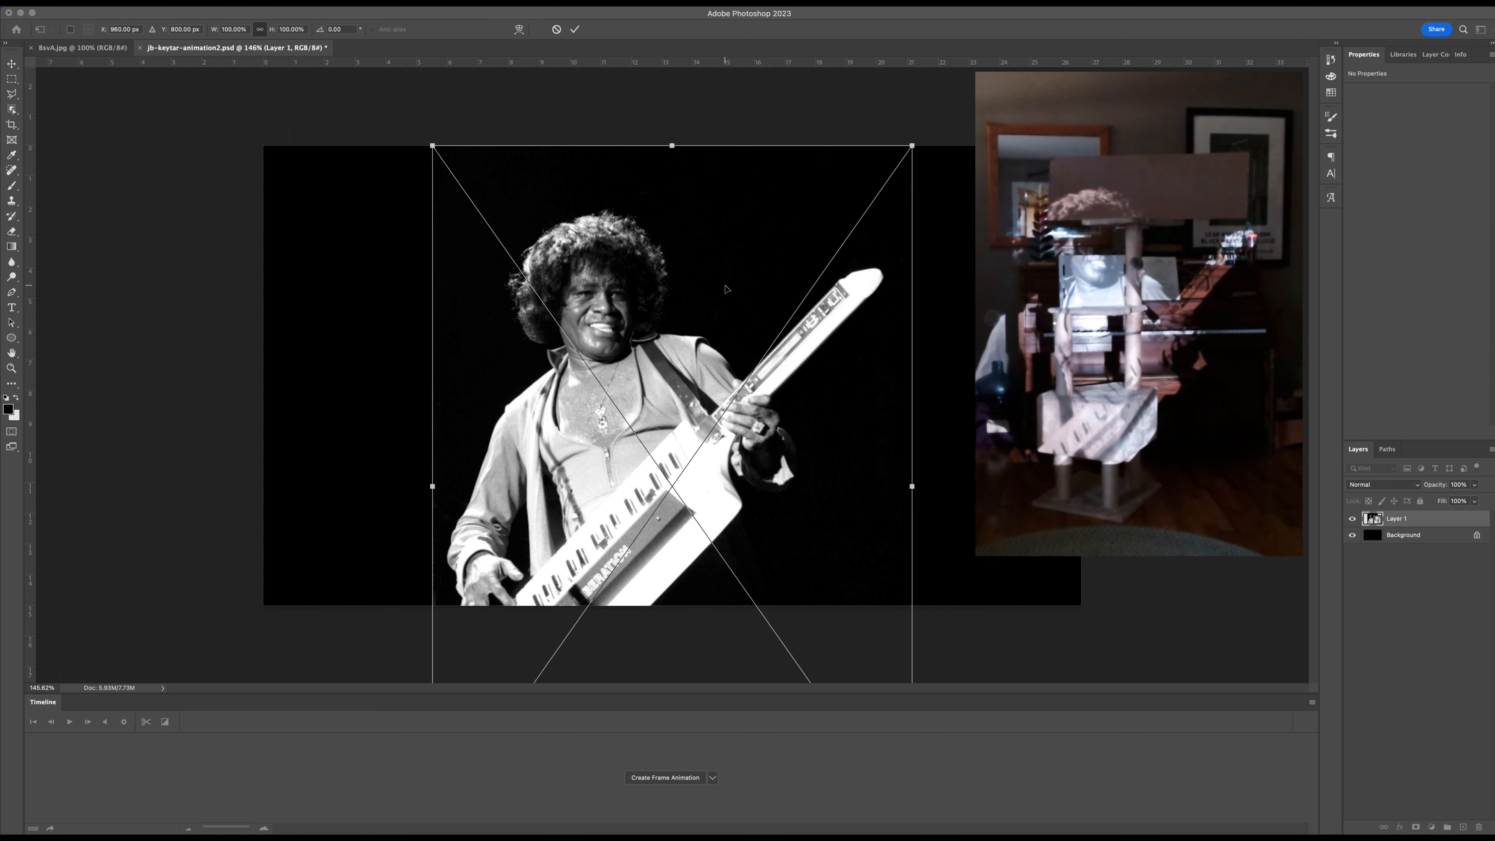
left_click(108, 3)
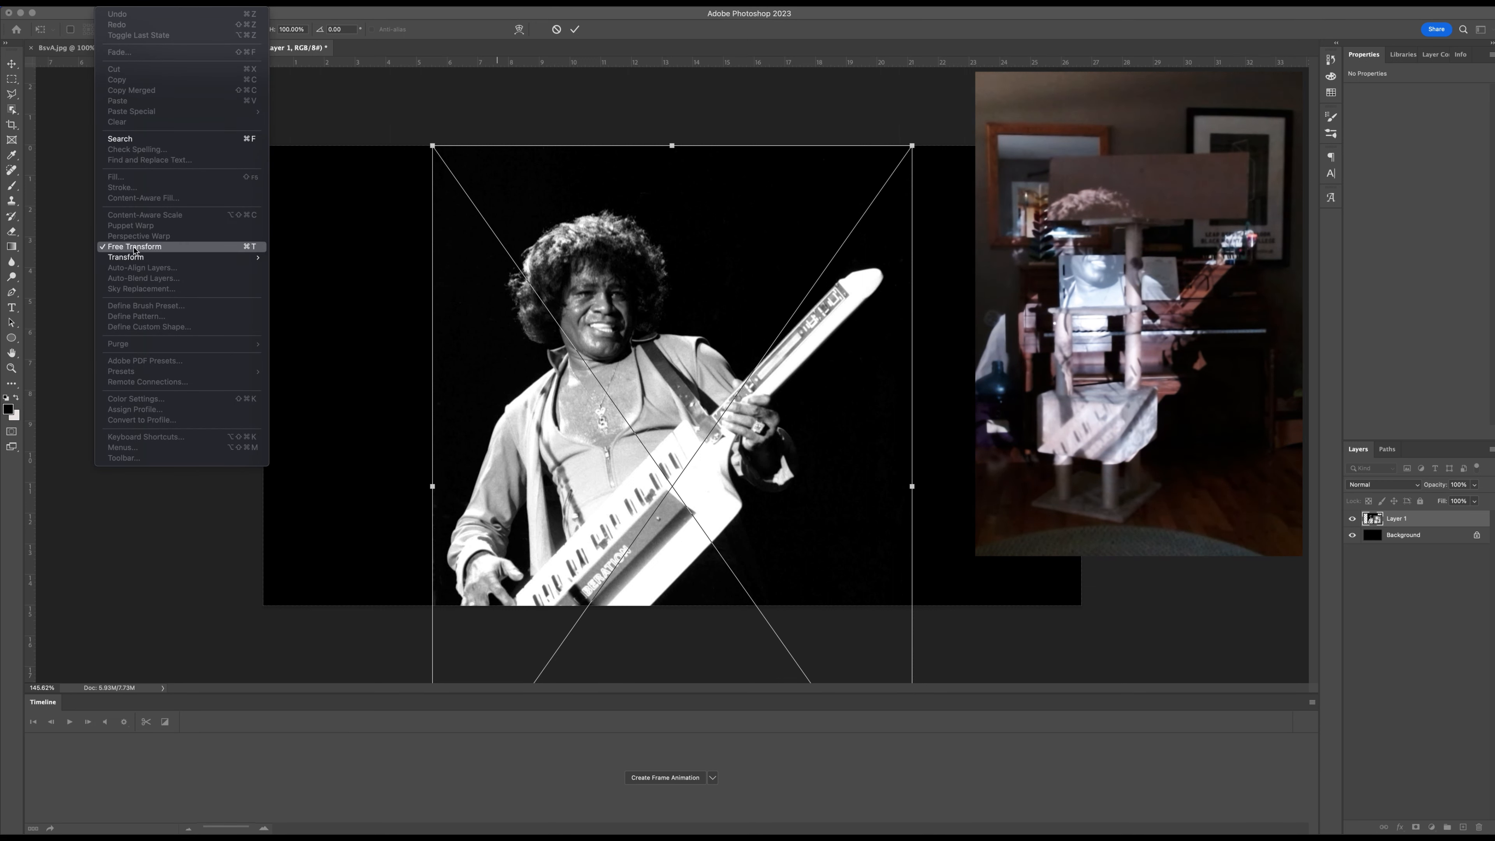
left_click(317, 49)
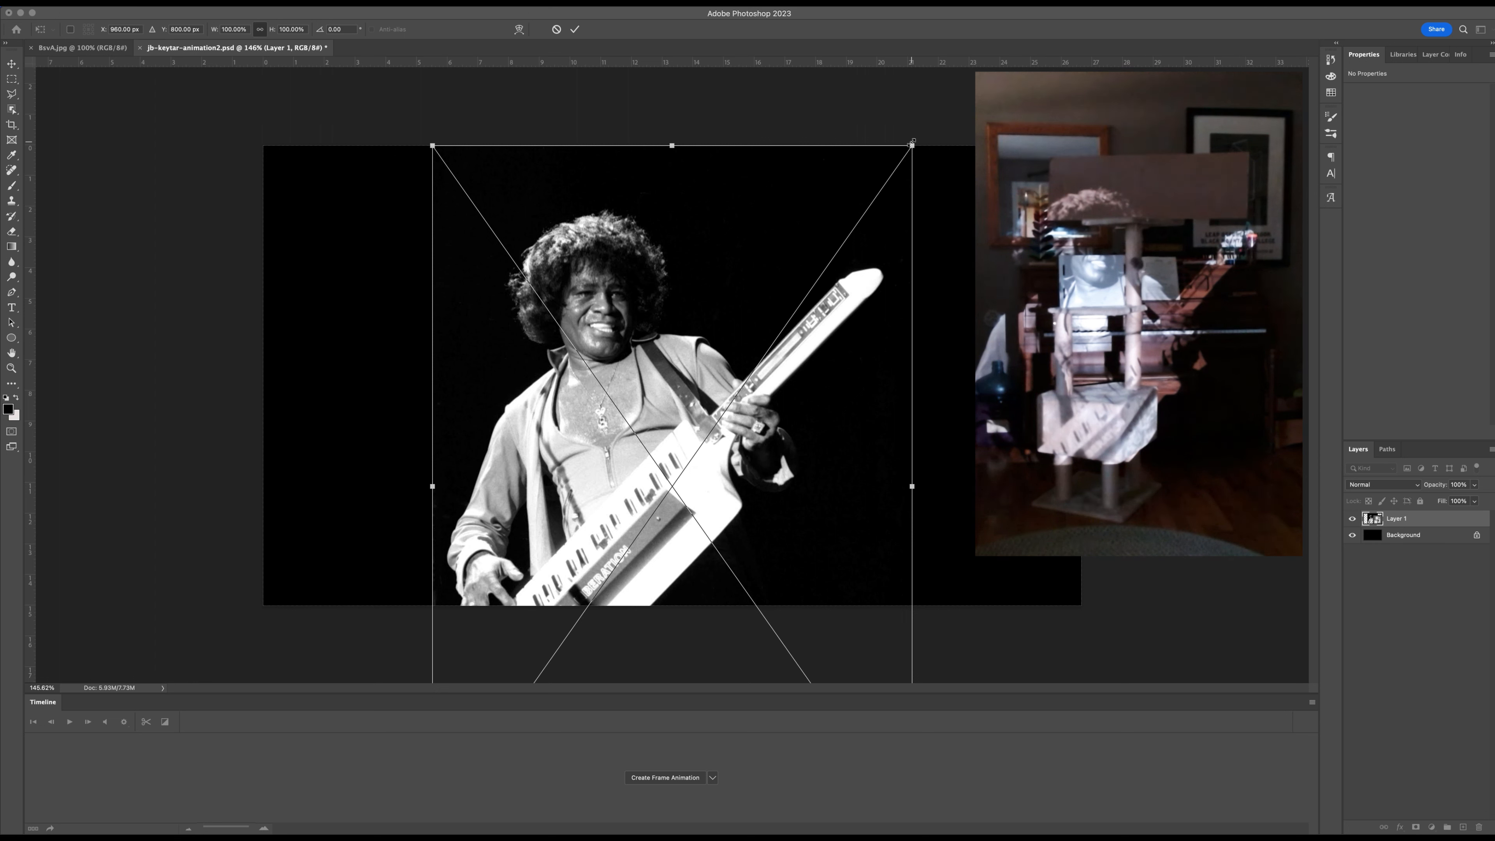
left_click_drag(912, 142, 615, 343)
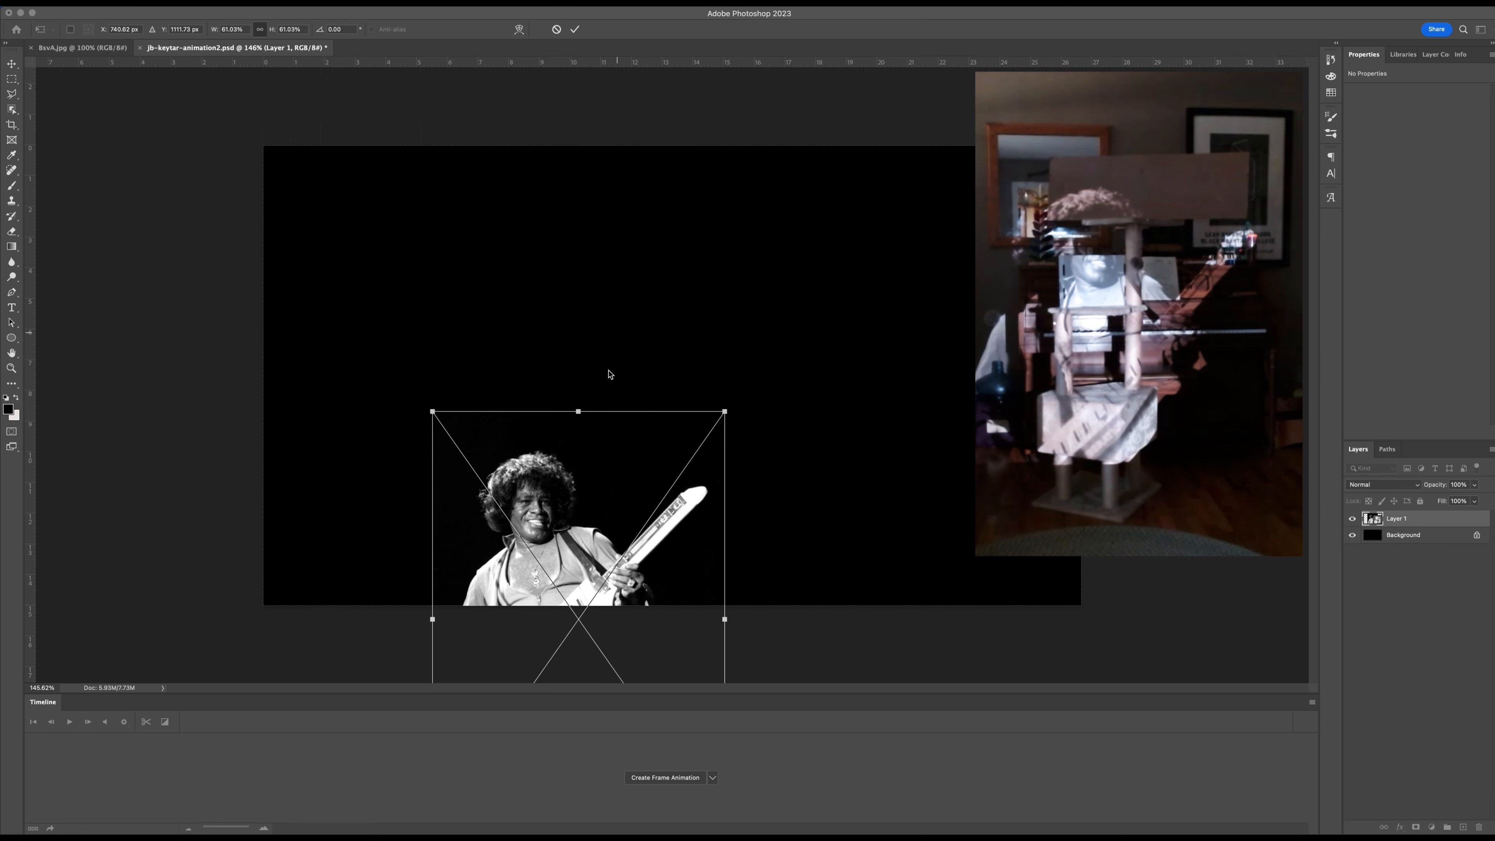
left_click_drag(564, 536, 523, 248)
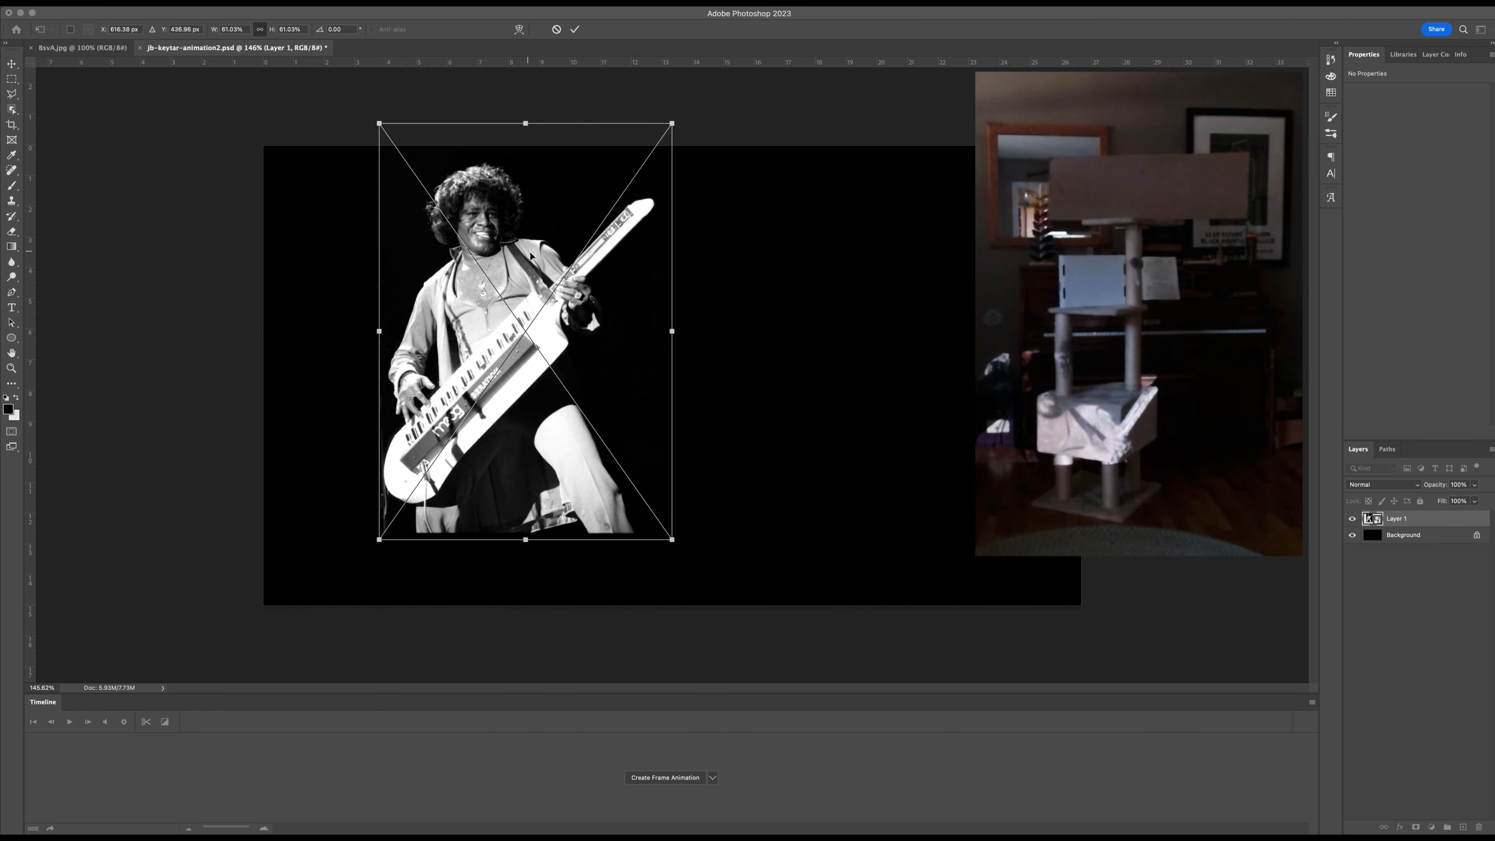
left_click_drag(537, 279, 512, 314)
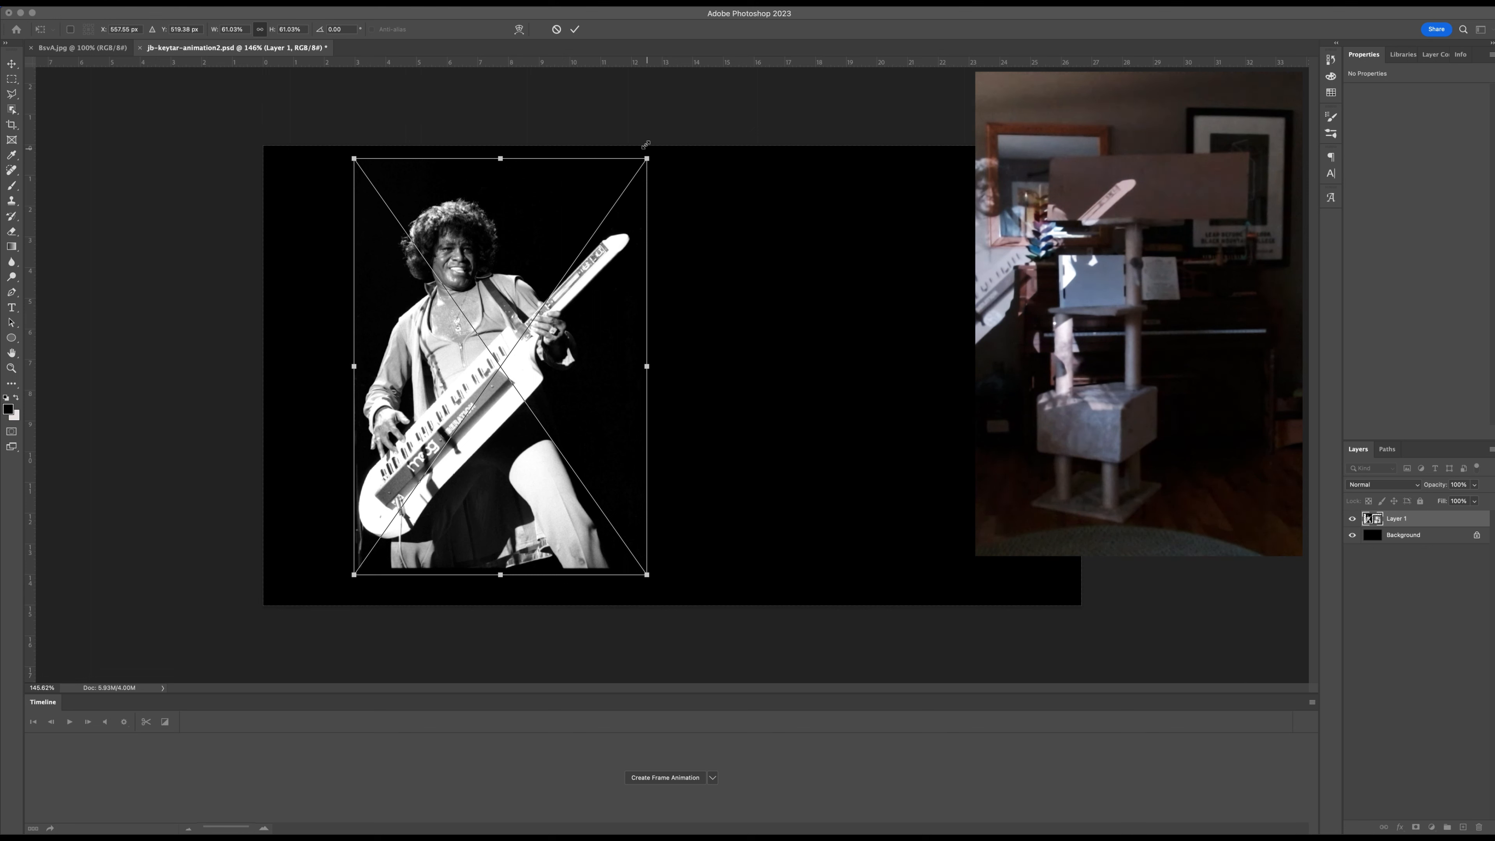
Scale the keytar photo to about 14.8% and position it so it projects onto the left end of the cat tree's top box.
left_click_drag(647, 159, 436, 457)
left_click_drag(410, 541, 616, 246)
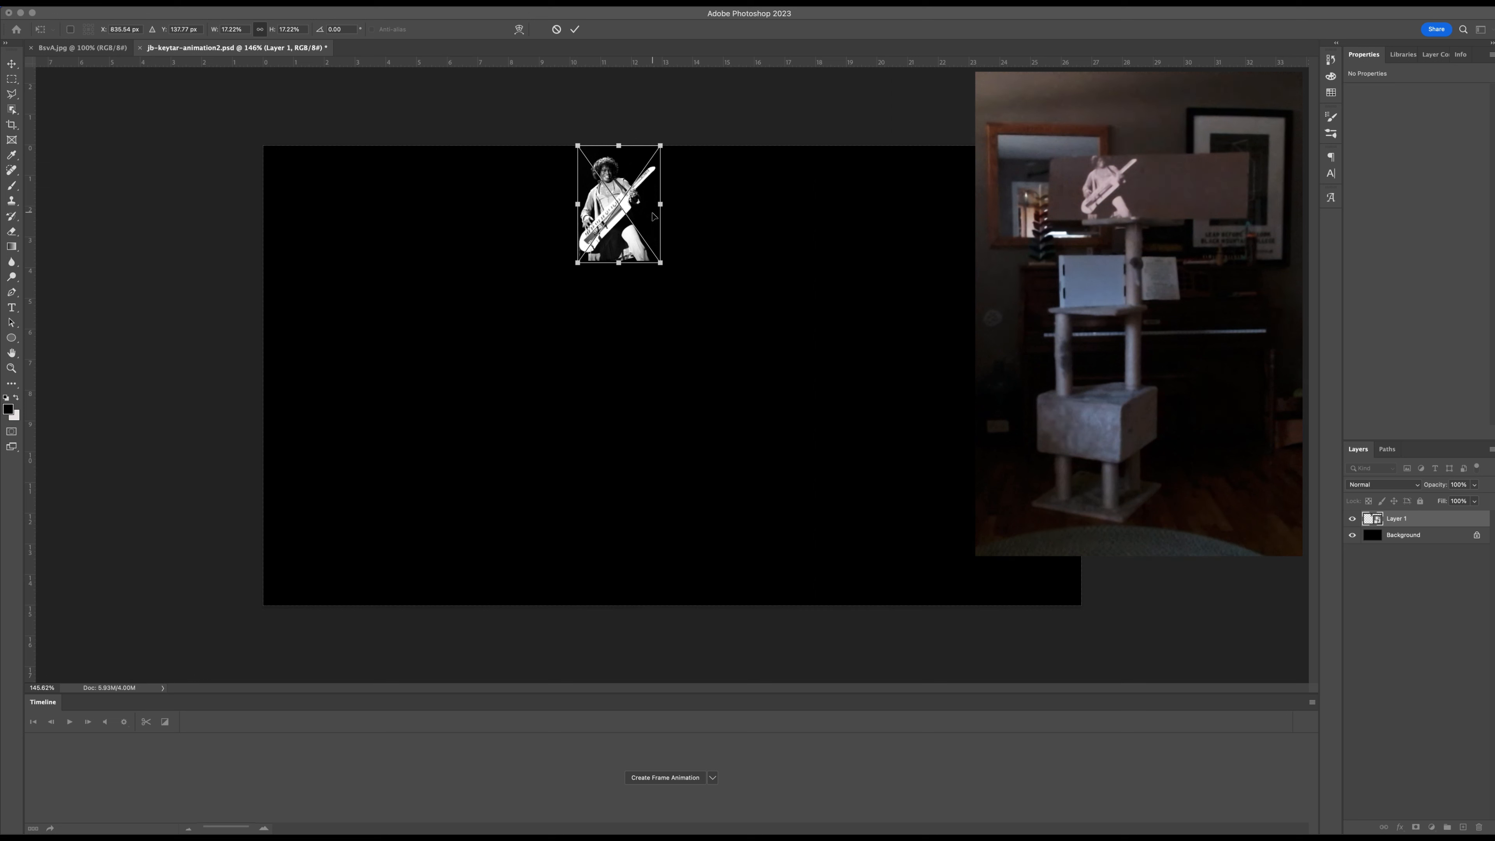
left_click_drag(664, 150, 570, 226)
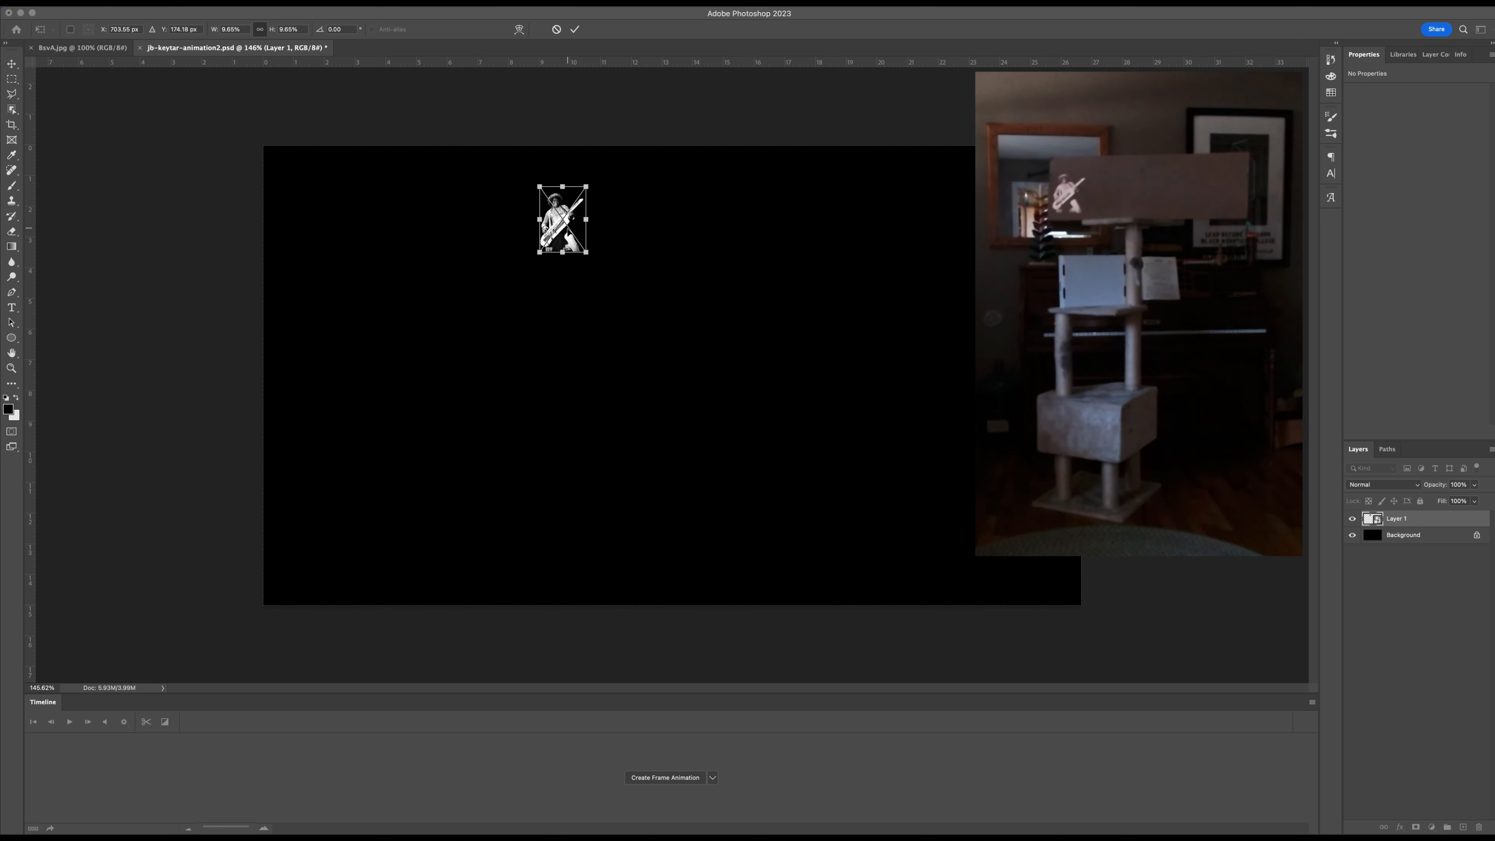
left_click_drag(584, 186, 591, 177)
left_click_drag(592, 252, 601, 263)
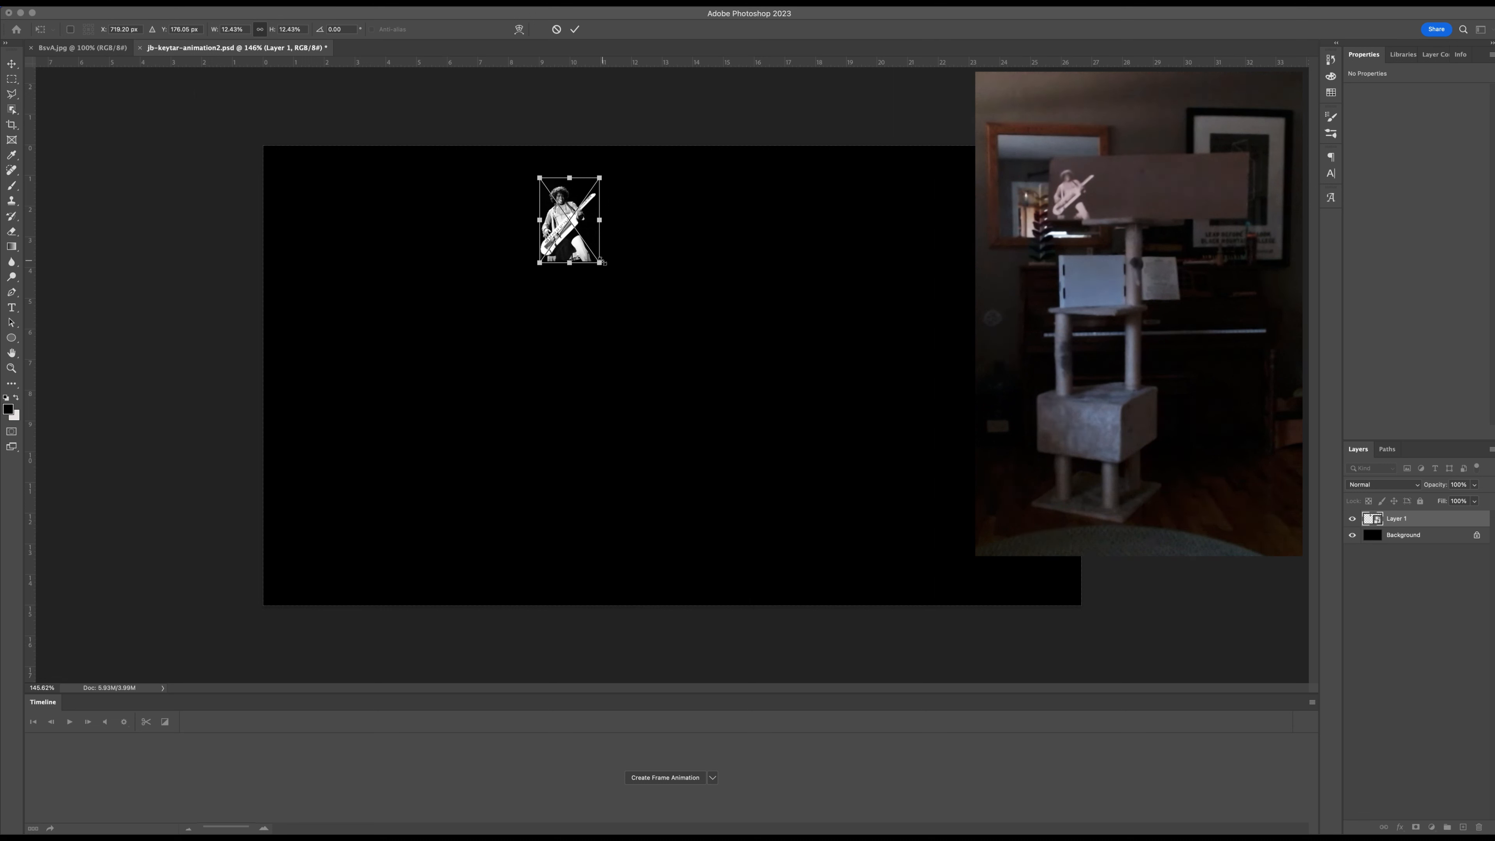
left_click_drag(600, 177, 616, 165)
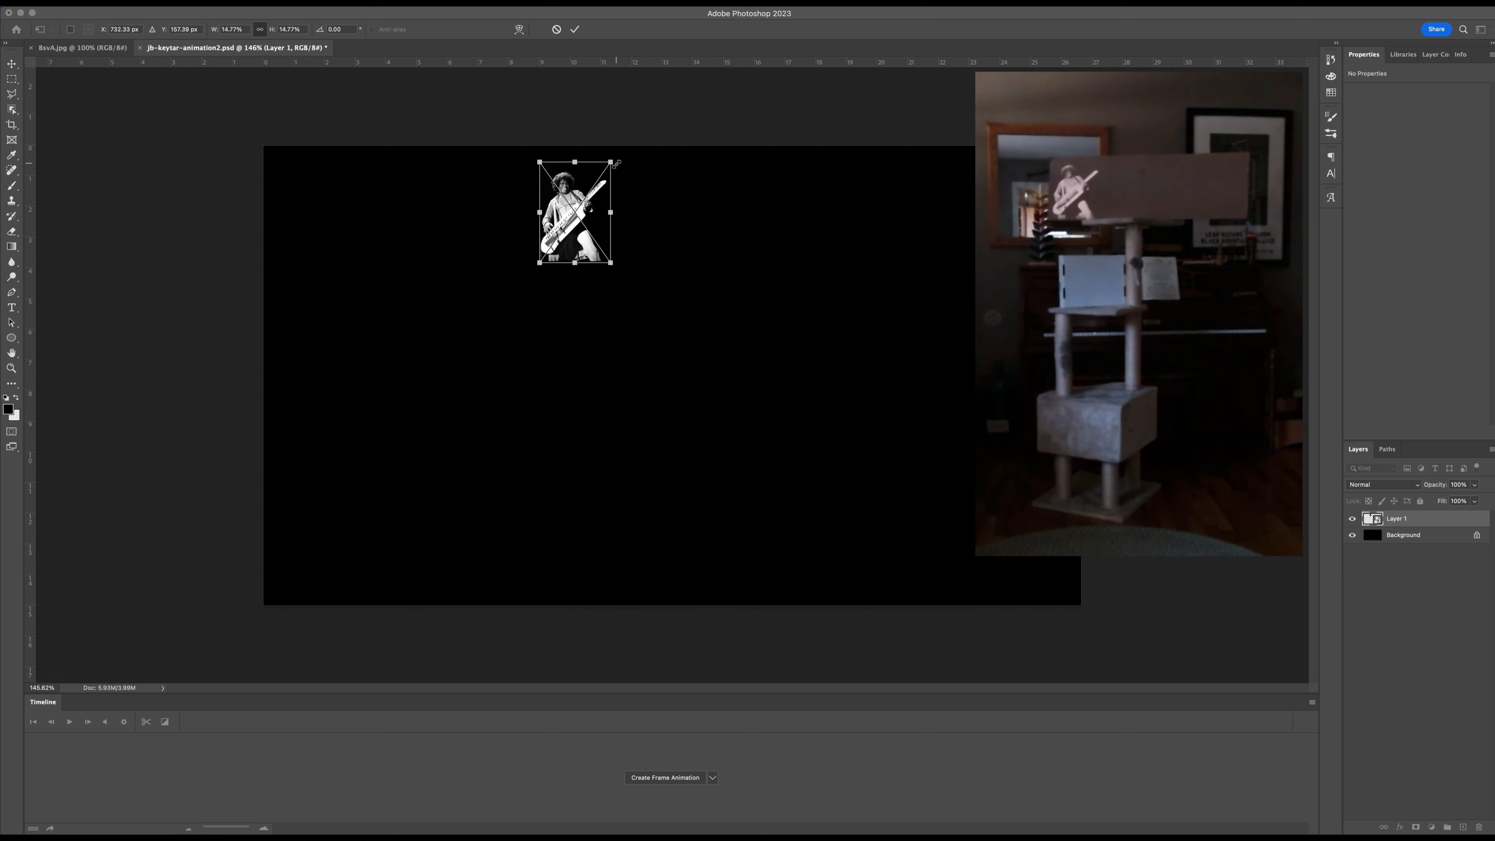
Nudge the keytar photo down and left to about X 725 px, Y 160 px and apply the transform.
key("Down")
key("Down")
key("Down")
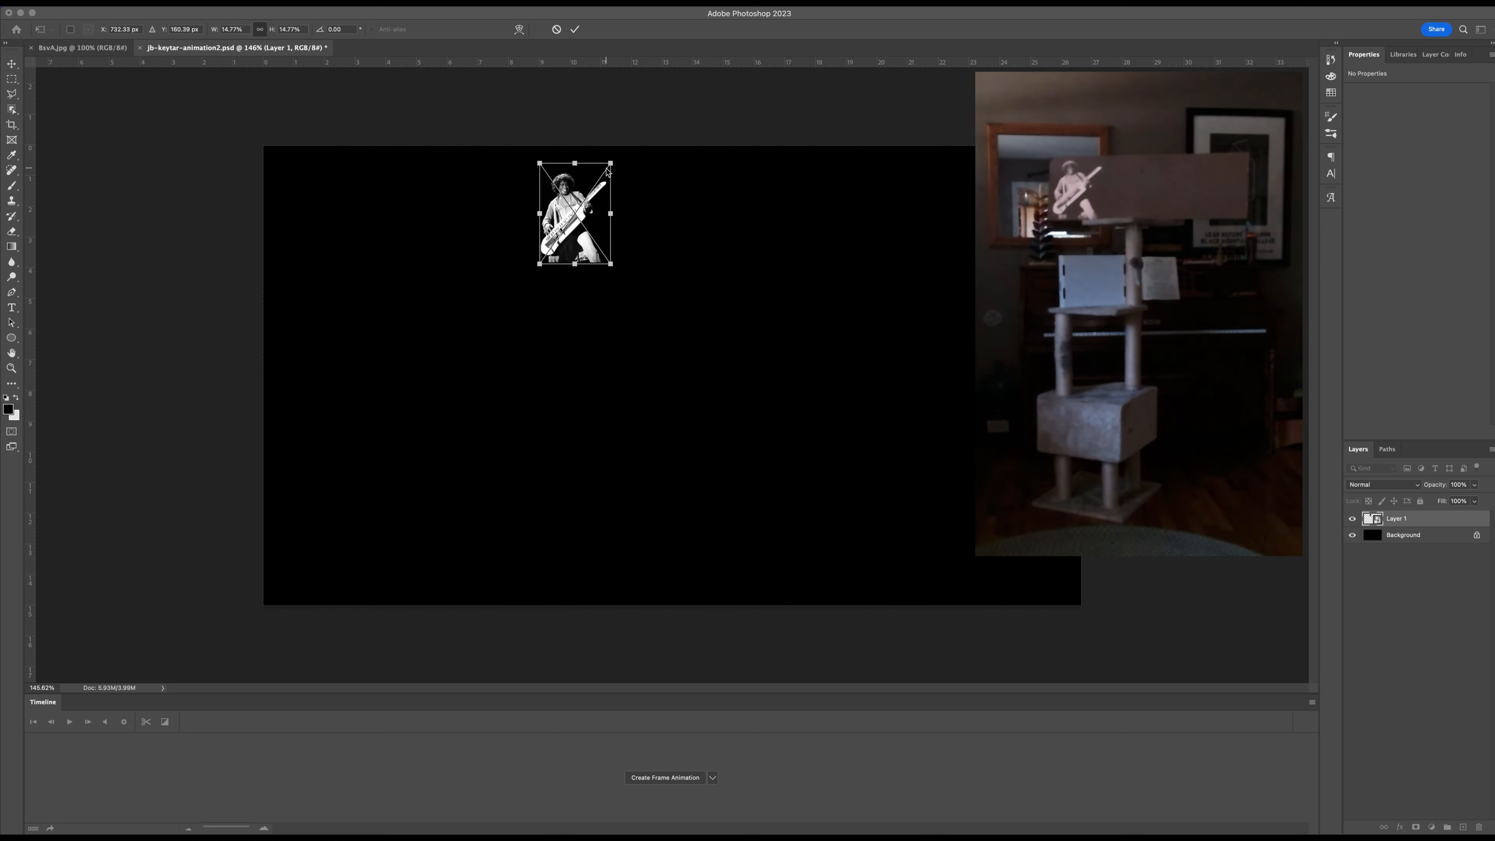
key("Left")
key("Left")
key("Left")
key("Left")
key("Left")
key("Left")
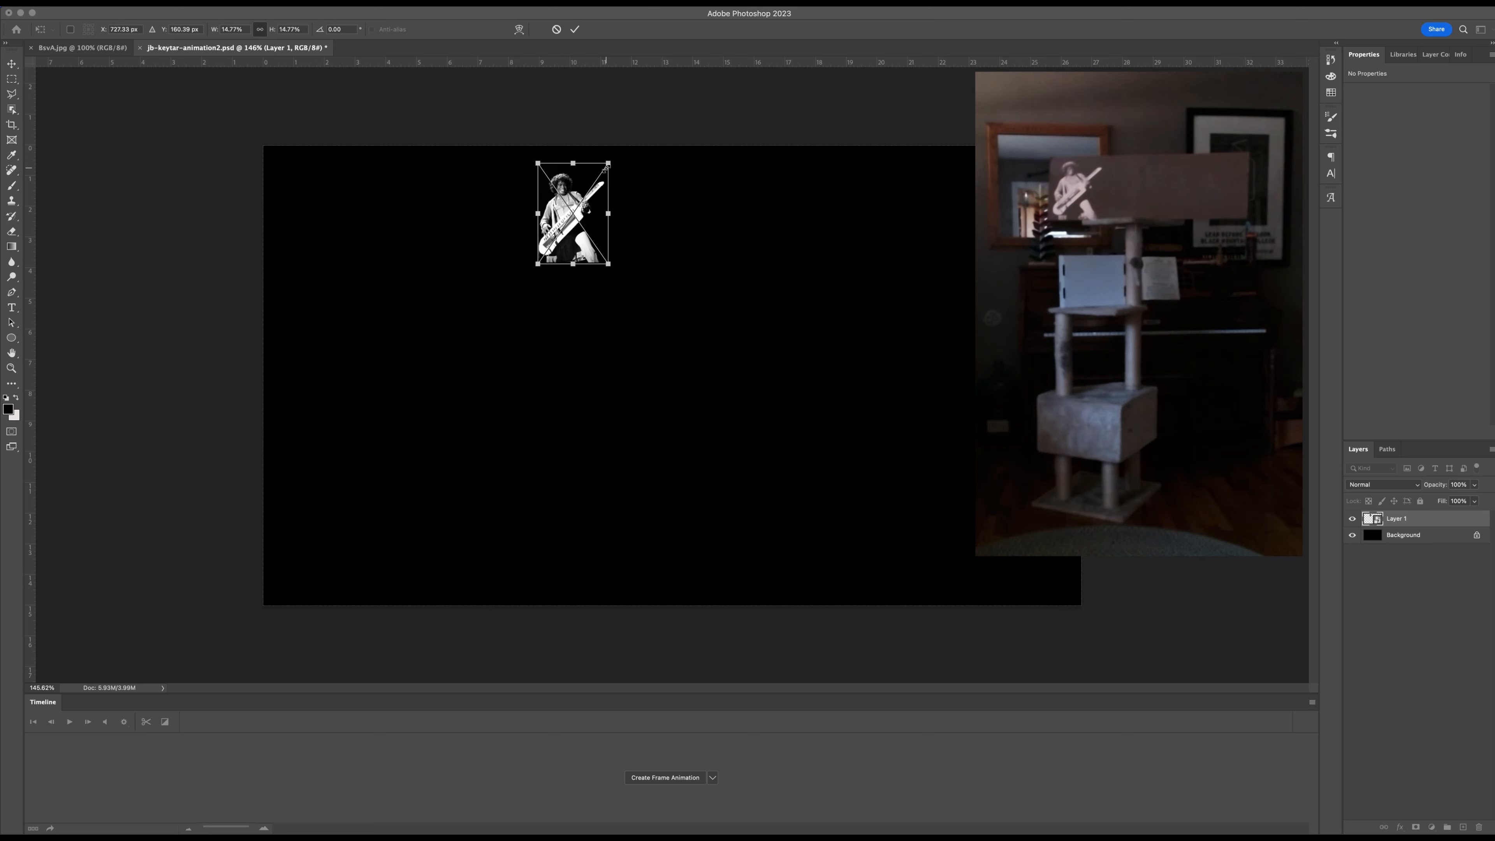
key("Left")
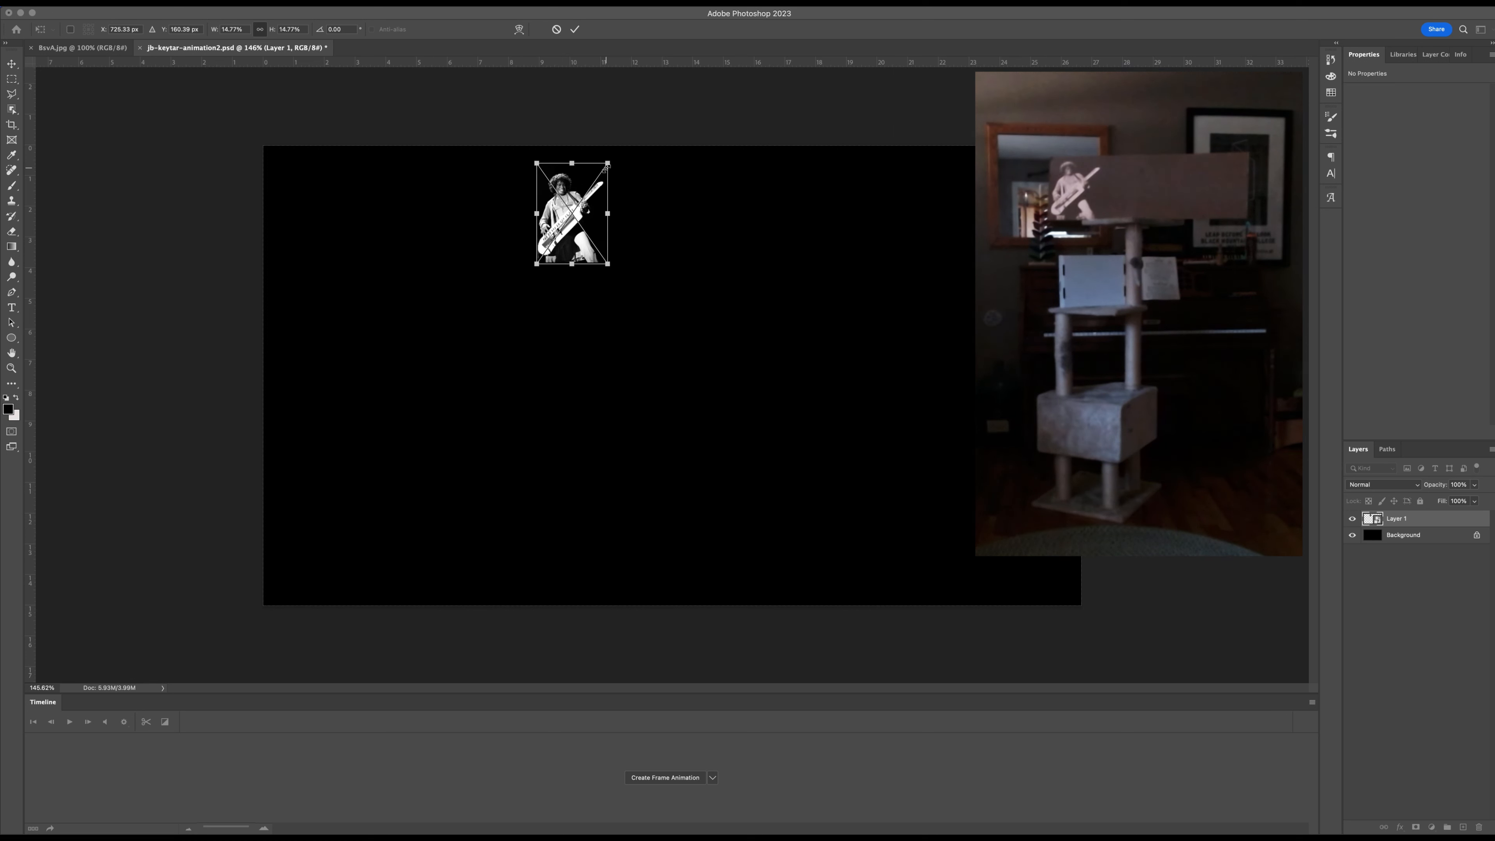
key("Return")
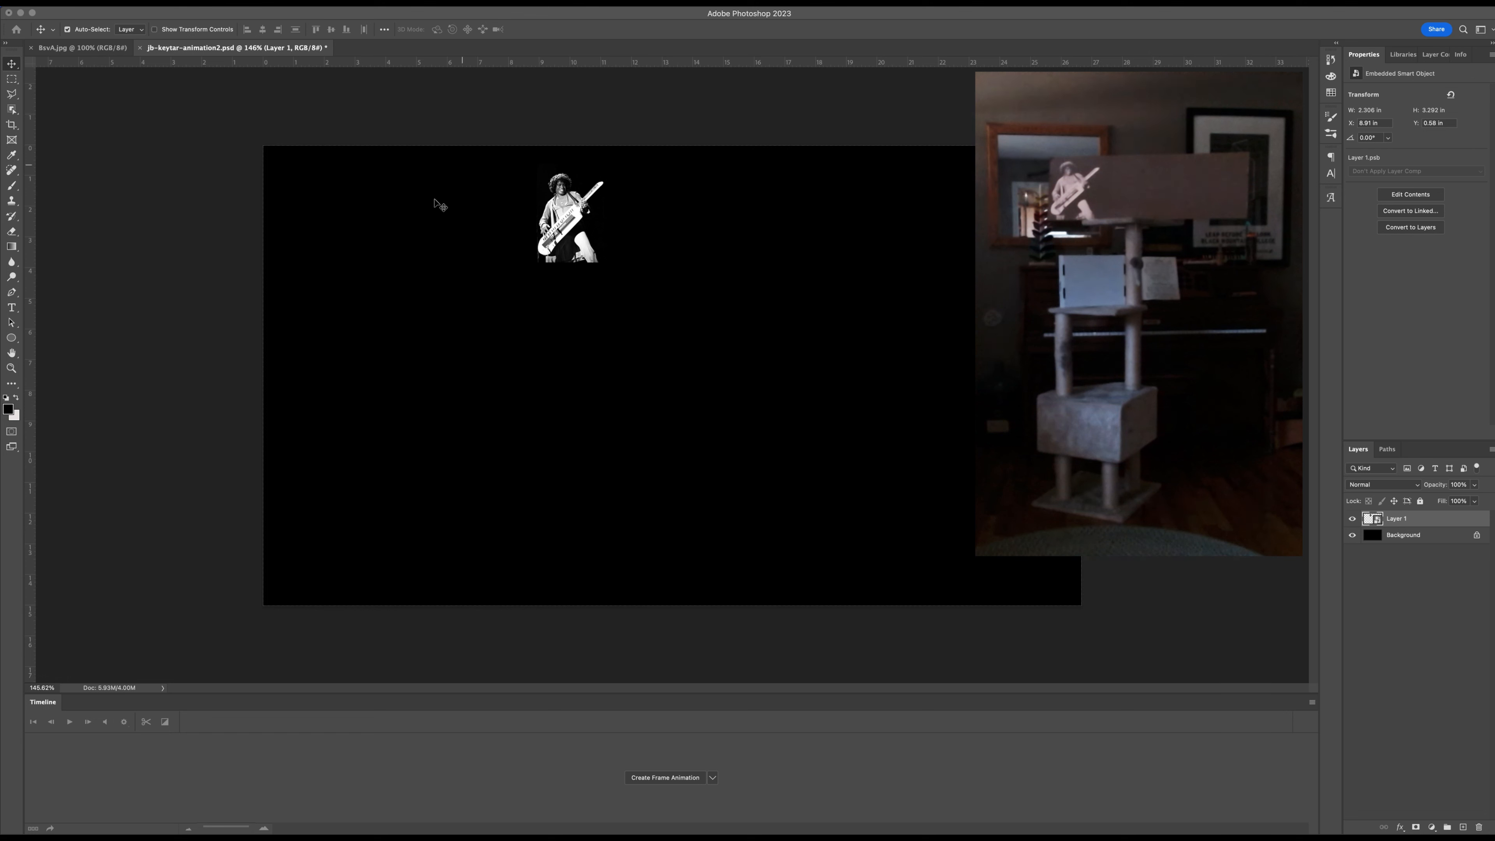
Open the test grid image maxresdefault.jpg from the Desktop, then select and copy the whole image.
left_click(88, 2)
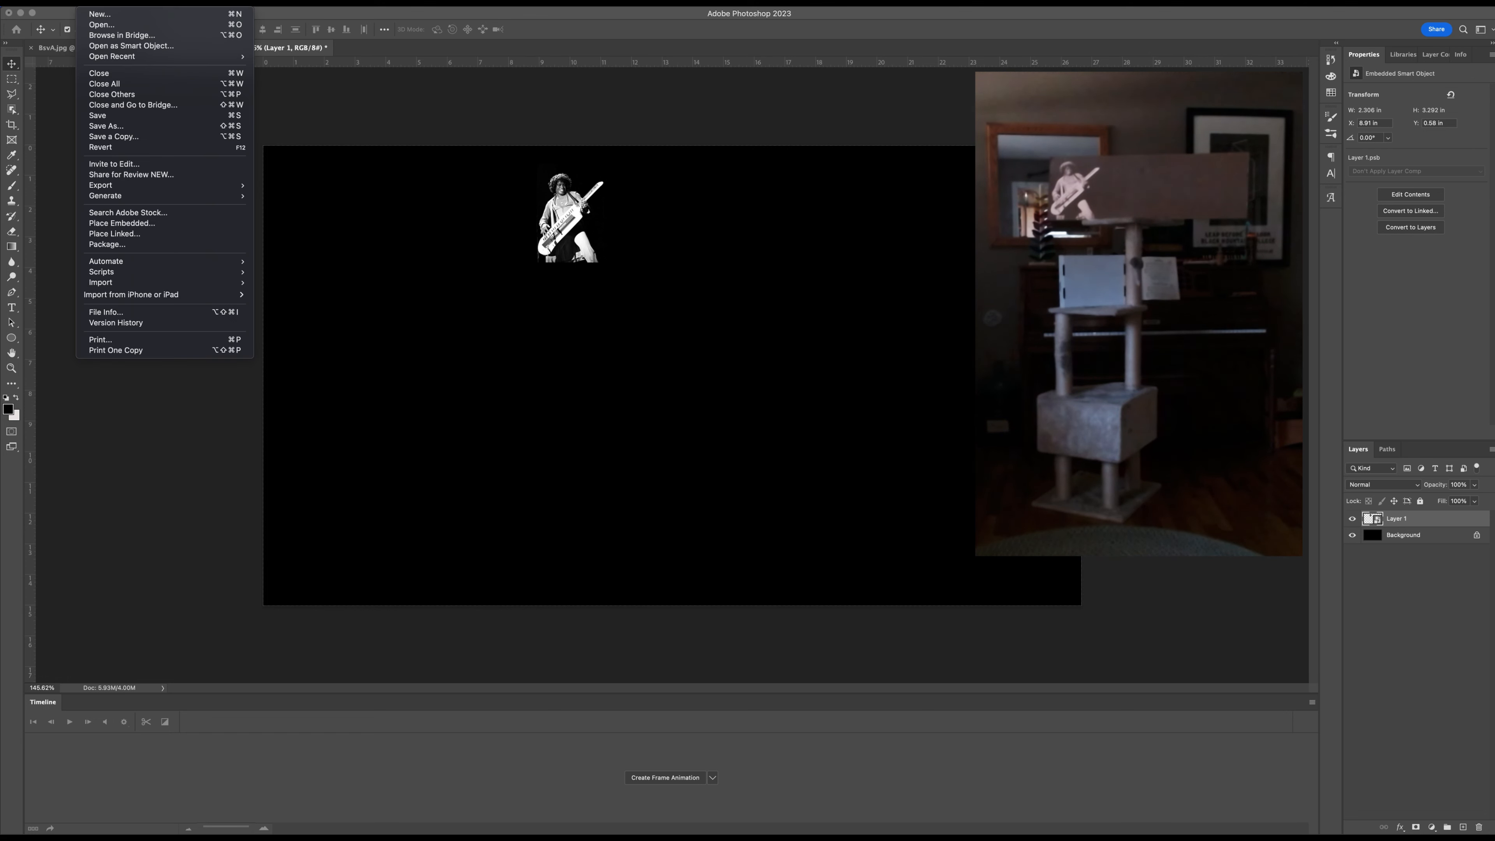
key("Escape")
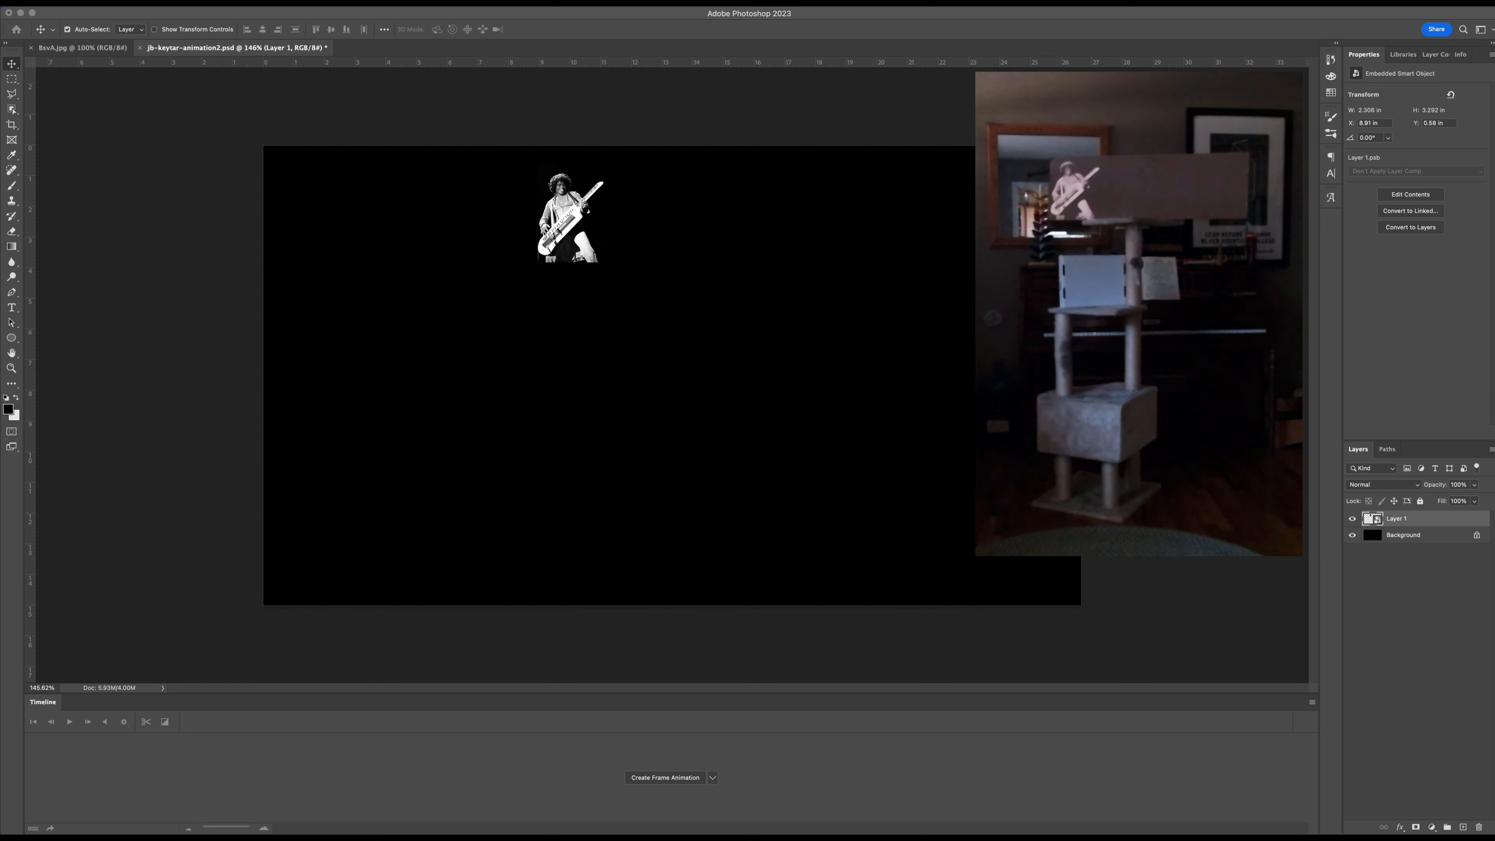
left_click(89, 2)
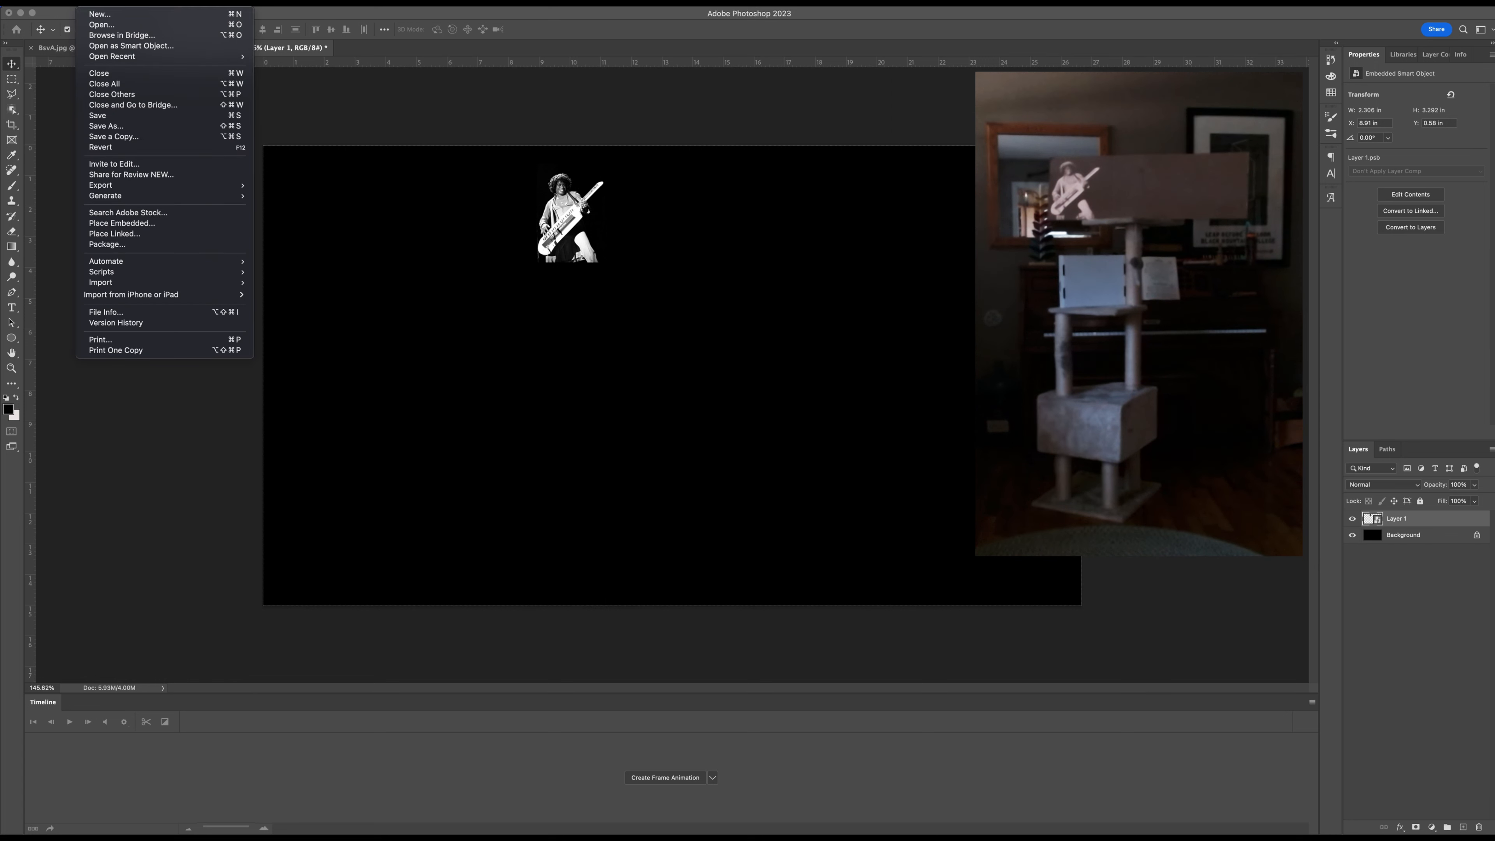
left_click(107, 26)
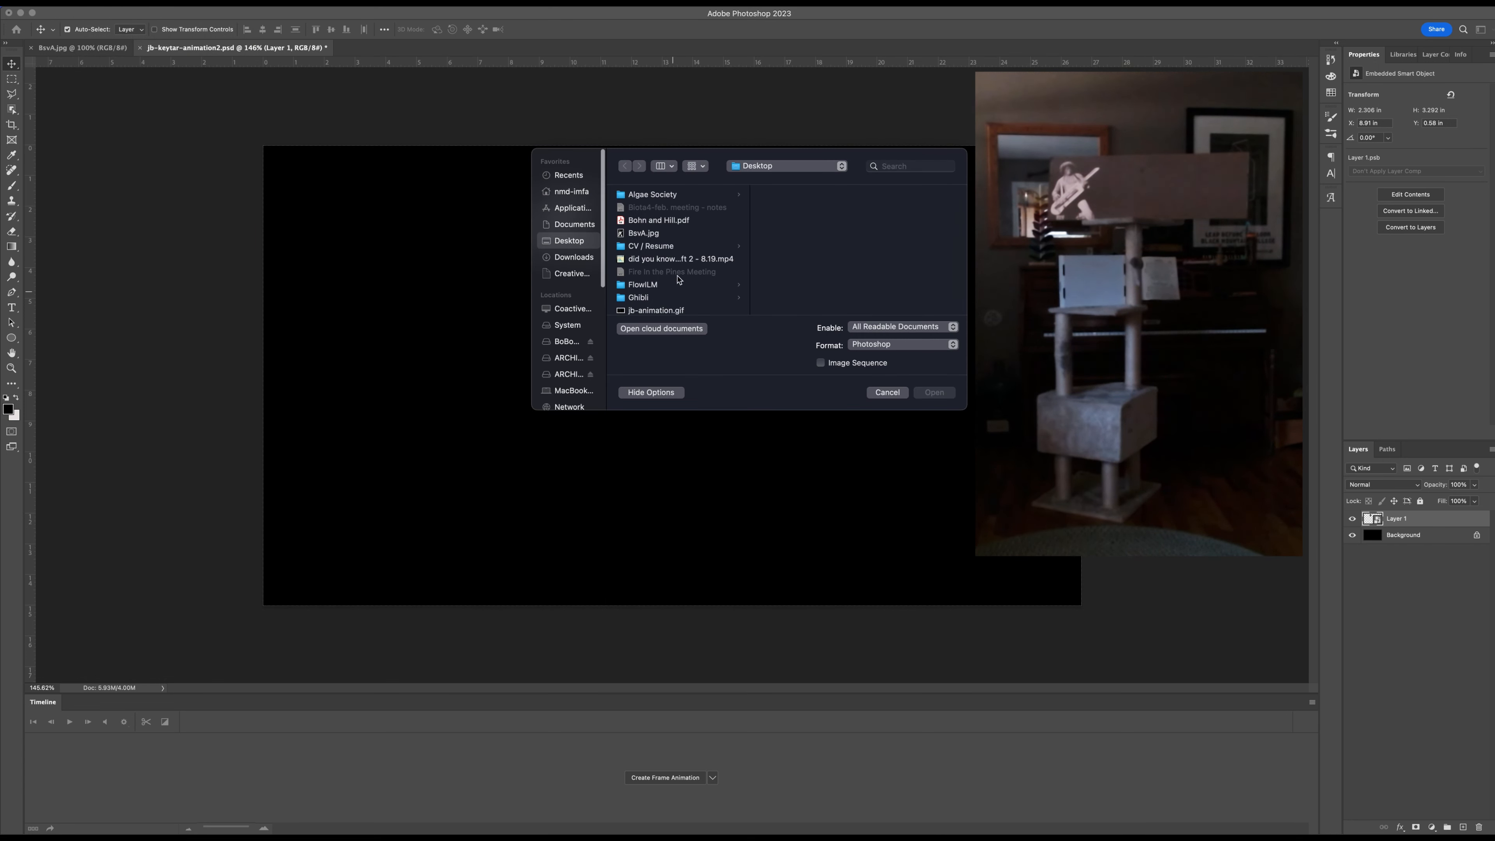
scroll(664, 236, "down", 5)
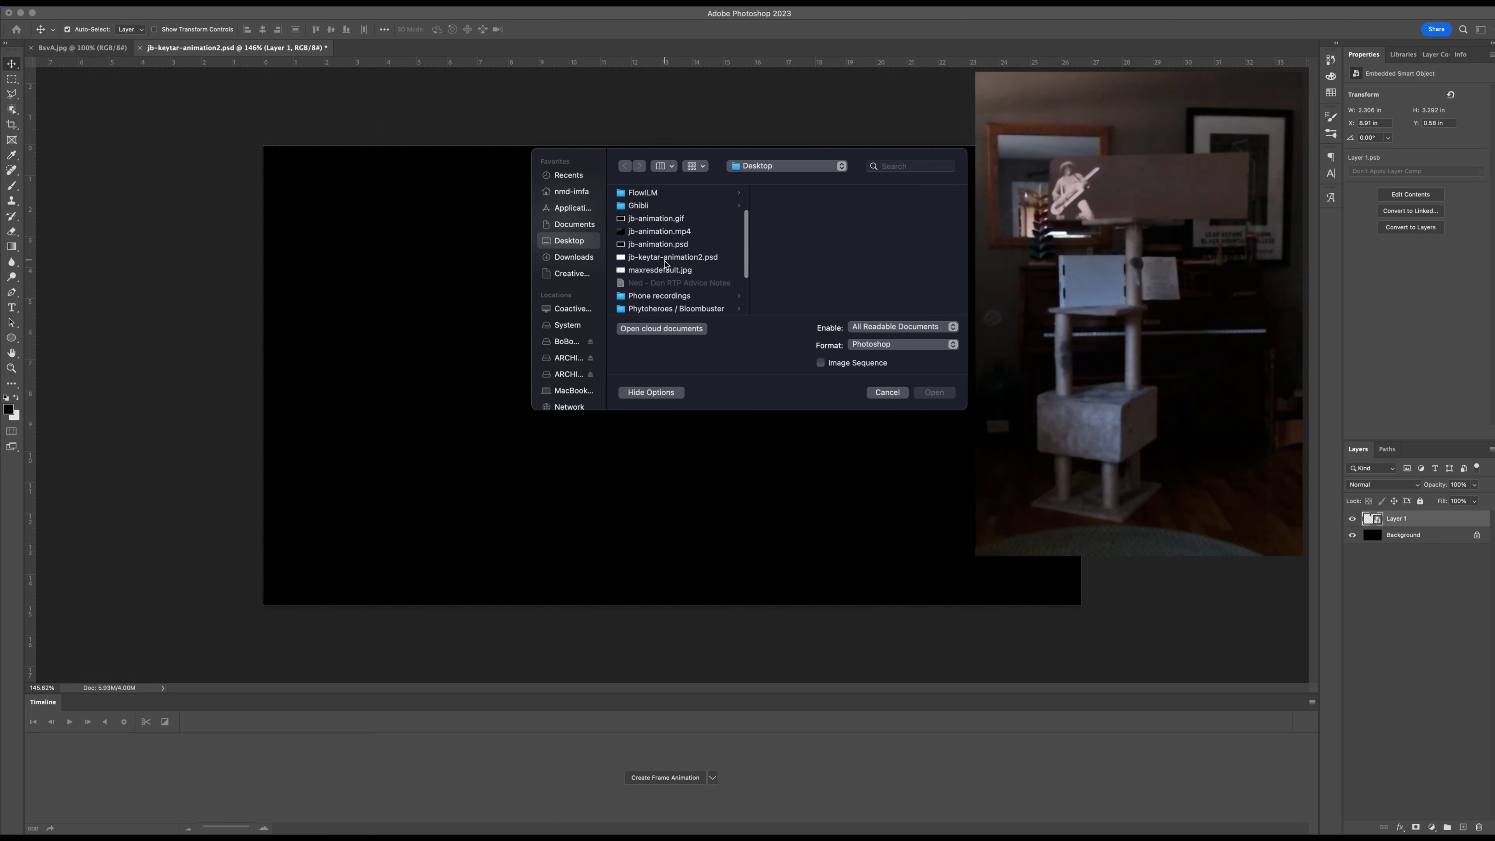
left_click(660, 272)
left_click(936, 392)
key("super+a")
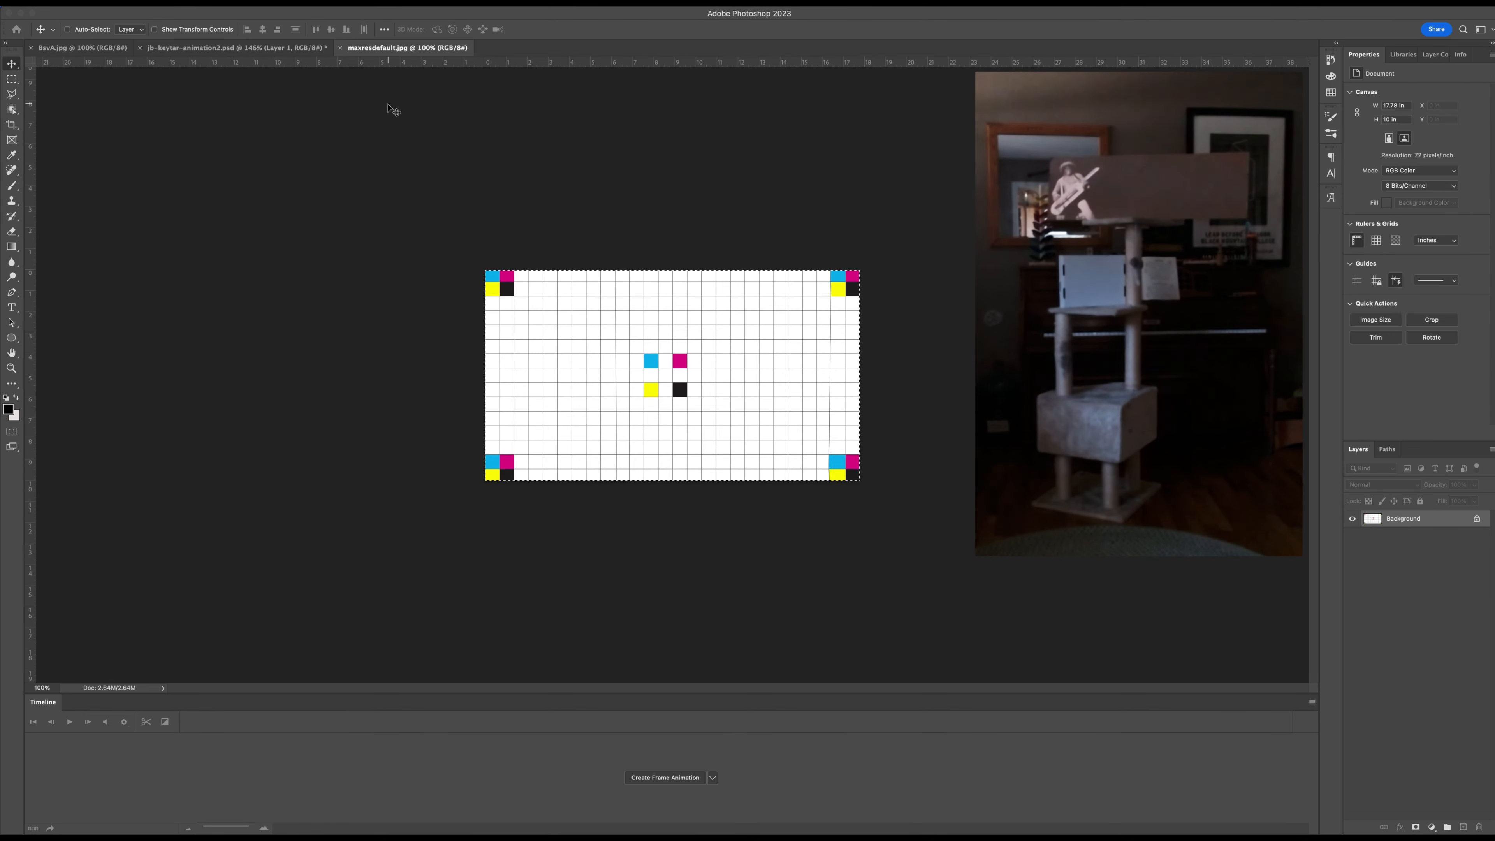
Close the grid image and paste the grid into jb-keytar-animation2.psd directly above the Background layer.
key("super+w")
left_click(252, 47)
left_click(1372, 537)
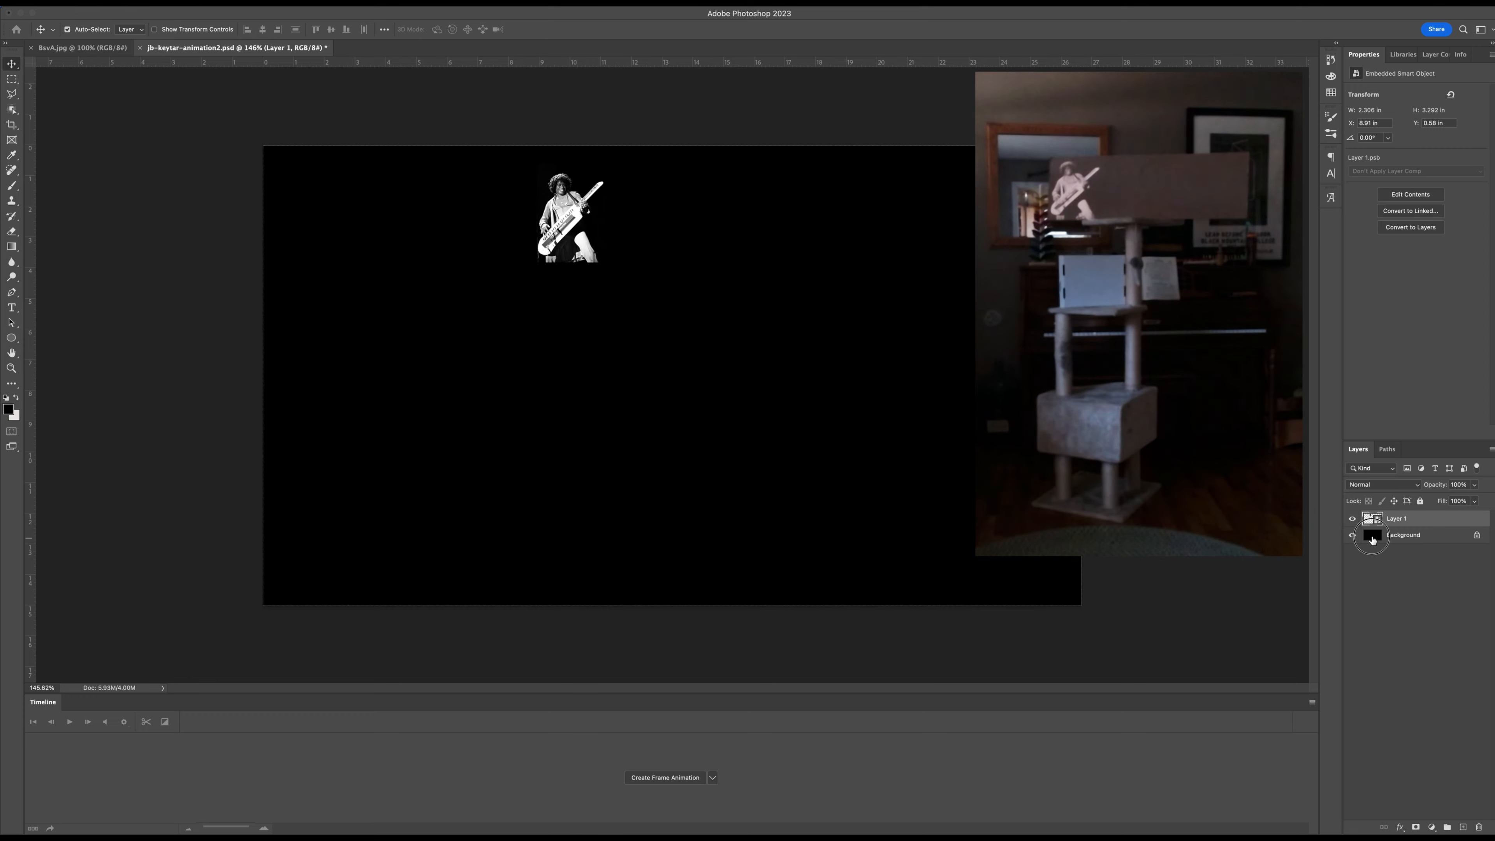
key("super+v")
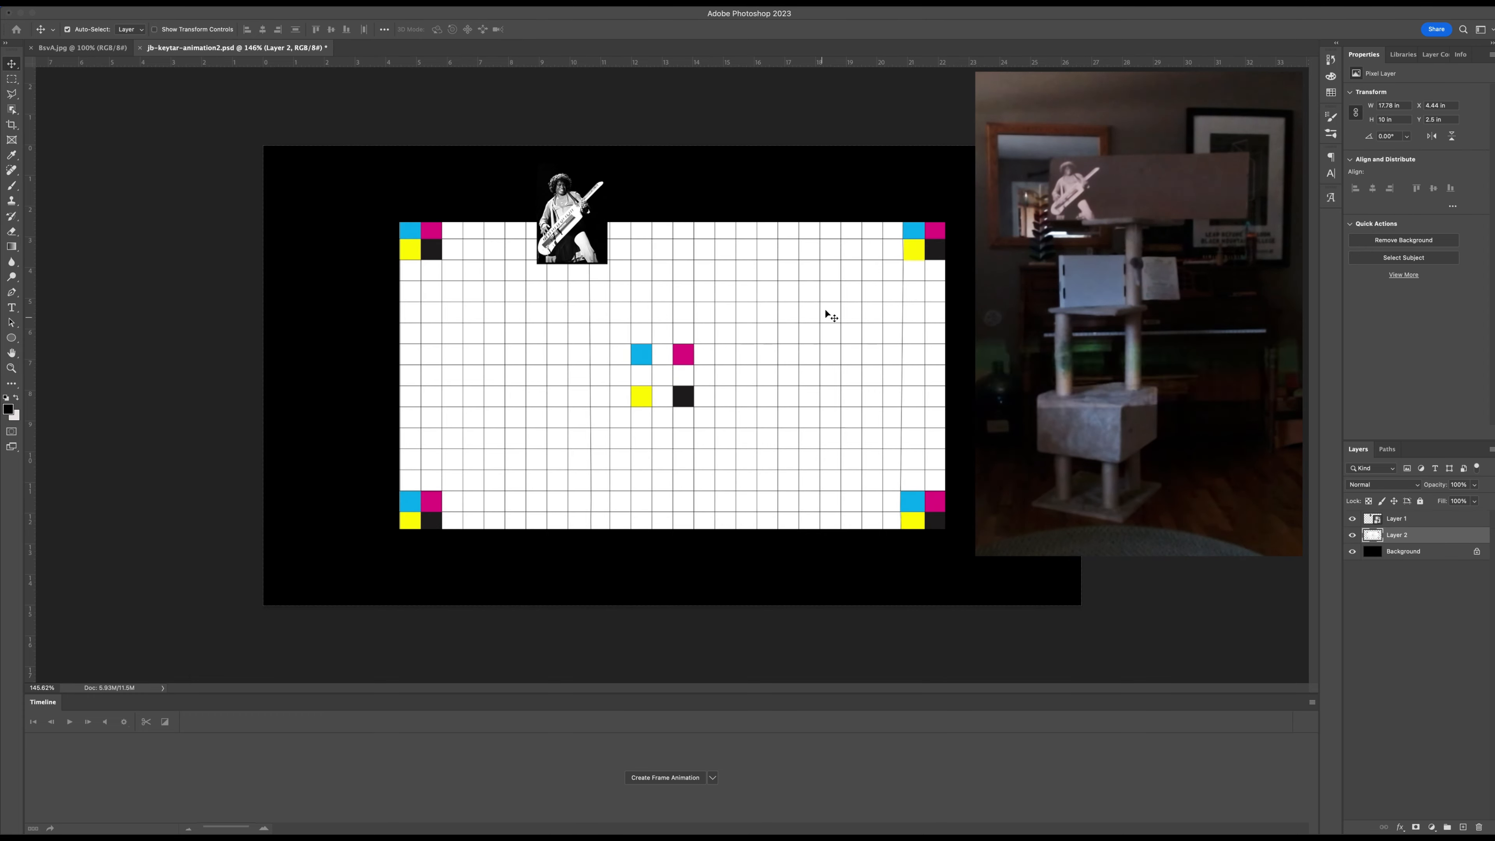
Free Transform the pasted grid to fill the whole canvas, then hide its layer, Layer 2.
key("super+t")
left_click_drag(946, 220, 1081, 147)
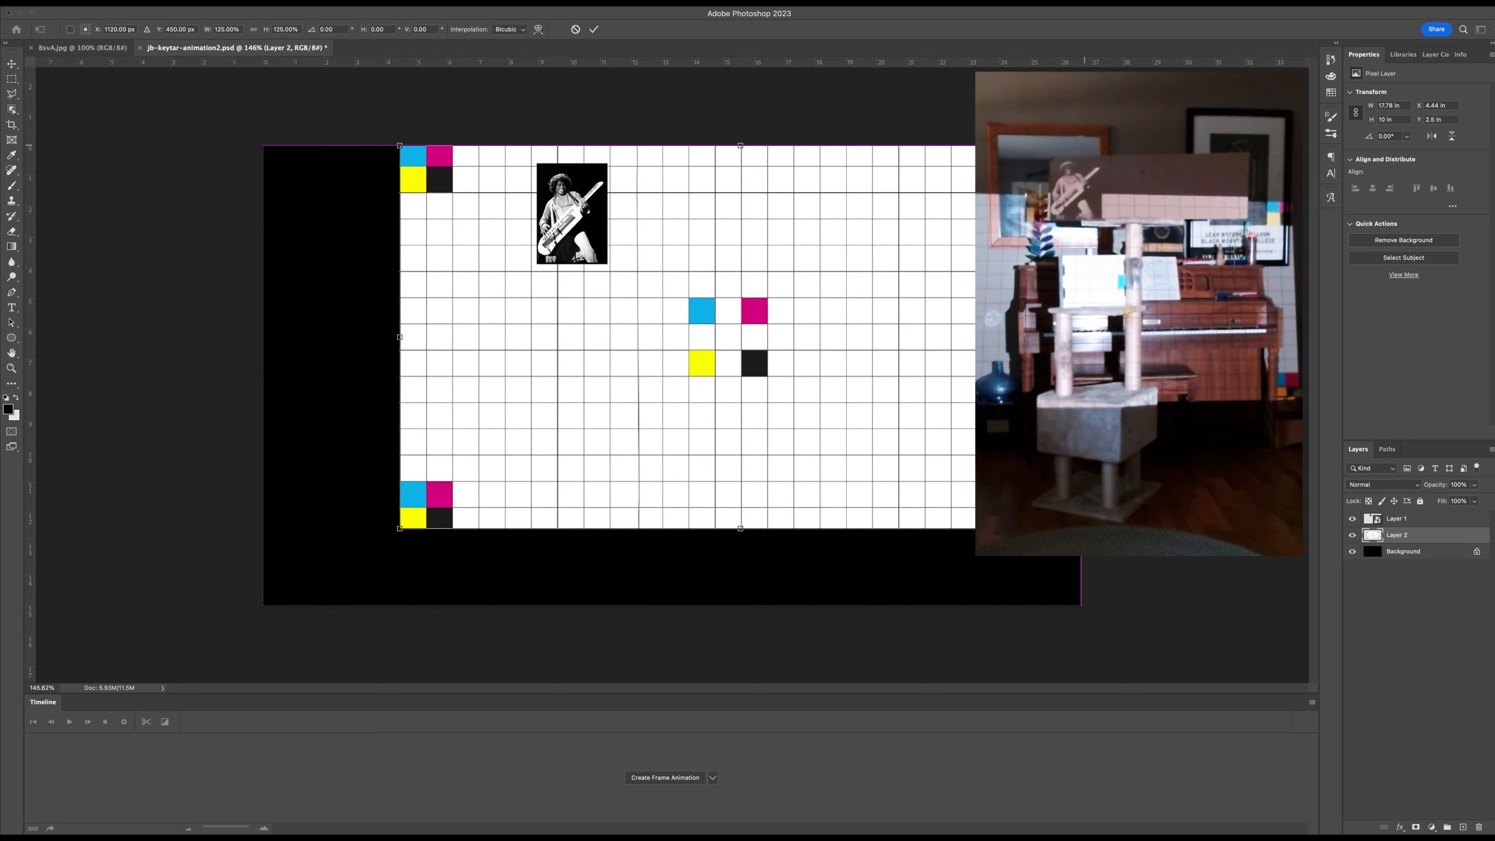
left_click(401, 528)
left_click_drag(401, 528, 266, 608)
key("Return")
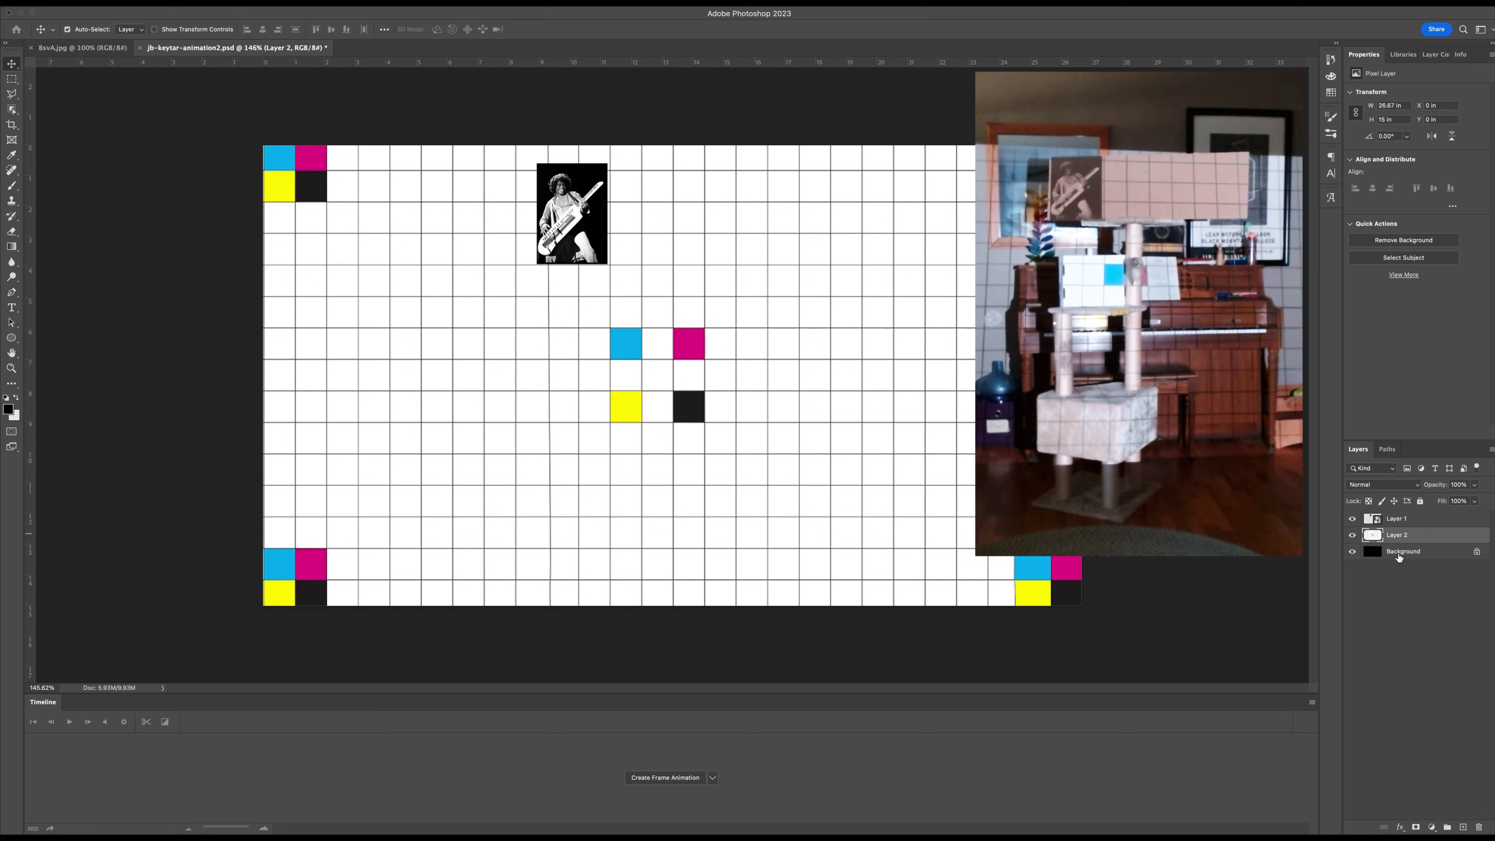
left_click(1353, 536)
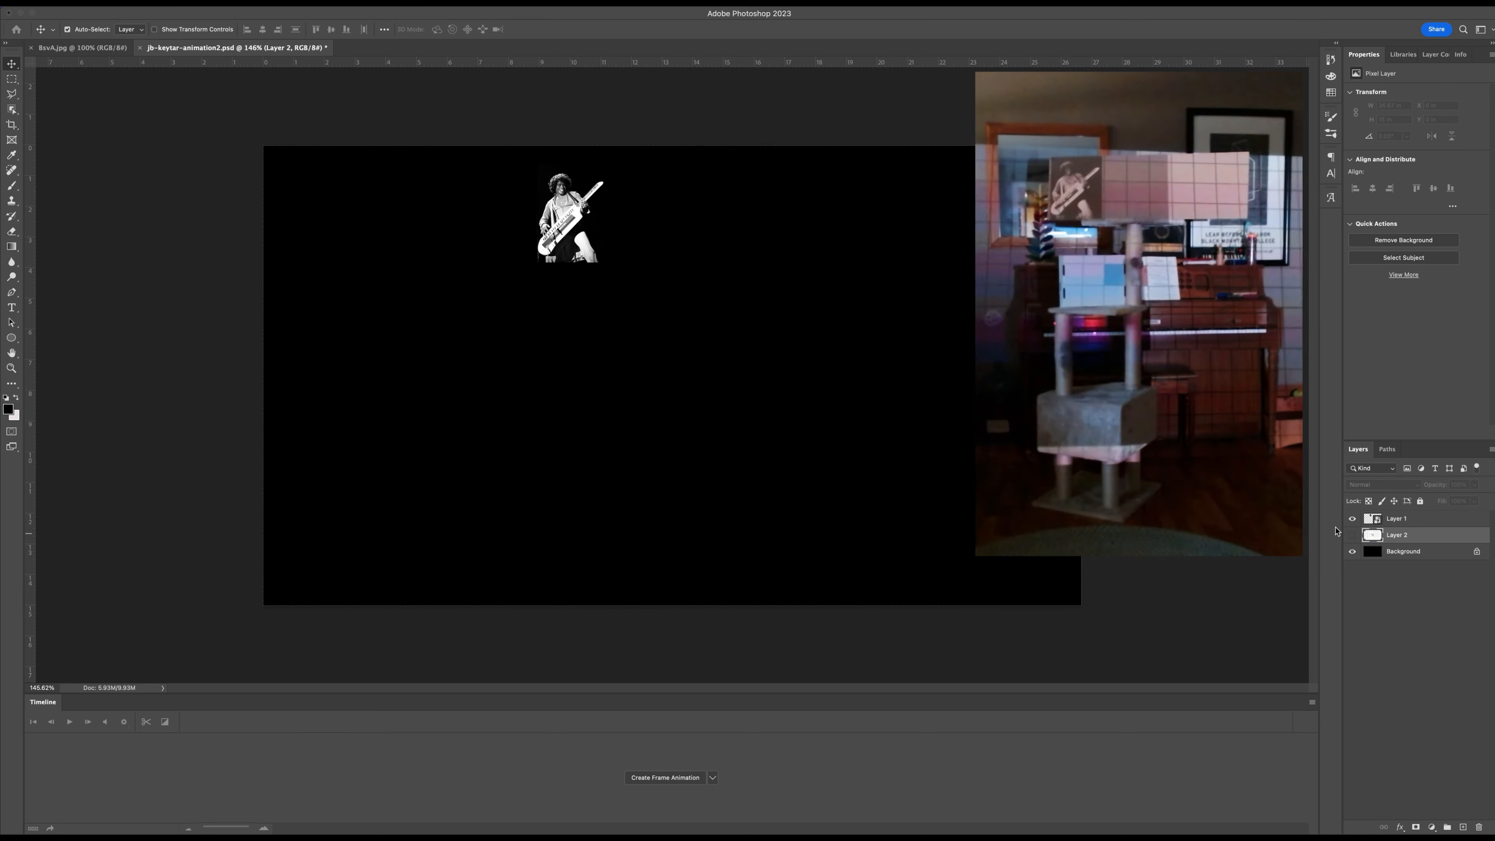
Duplicate the keytar photo layer, Layer 1, and move the copy down so it projects onto the cat tree's middle box.
left_click(1448, 517)
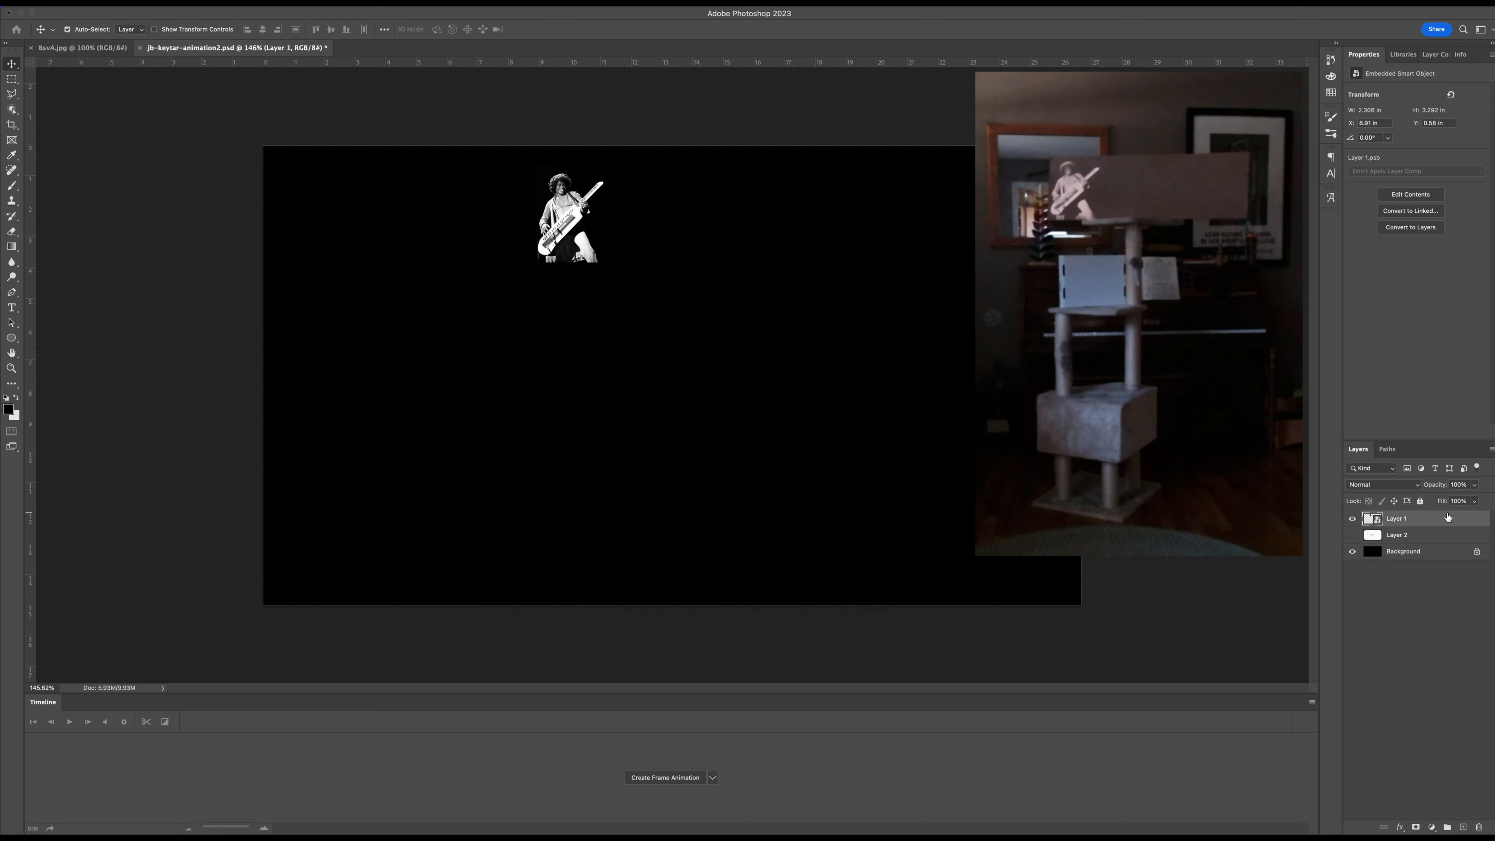
left_click(1373, 519)
left_click_drag(1373, 520, 1463, 827)
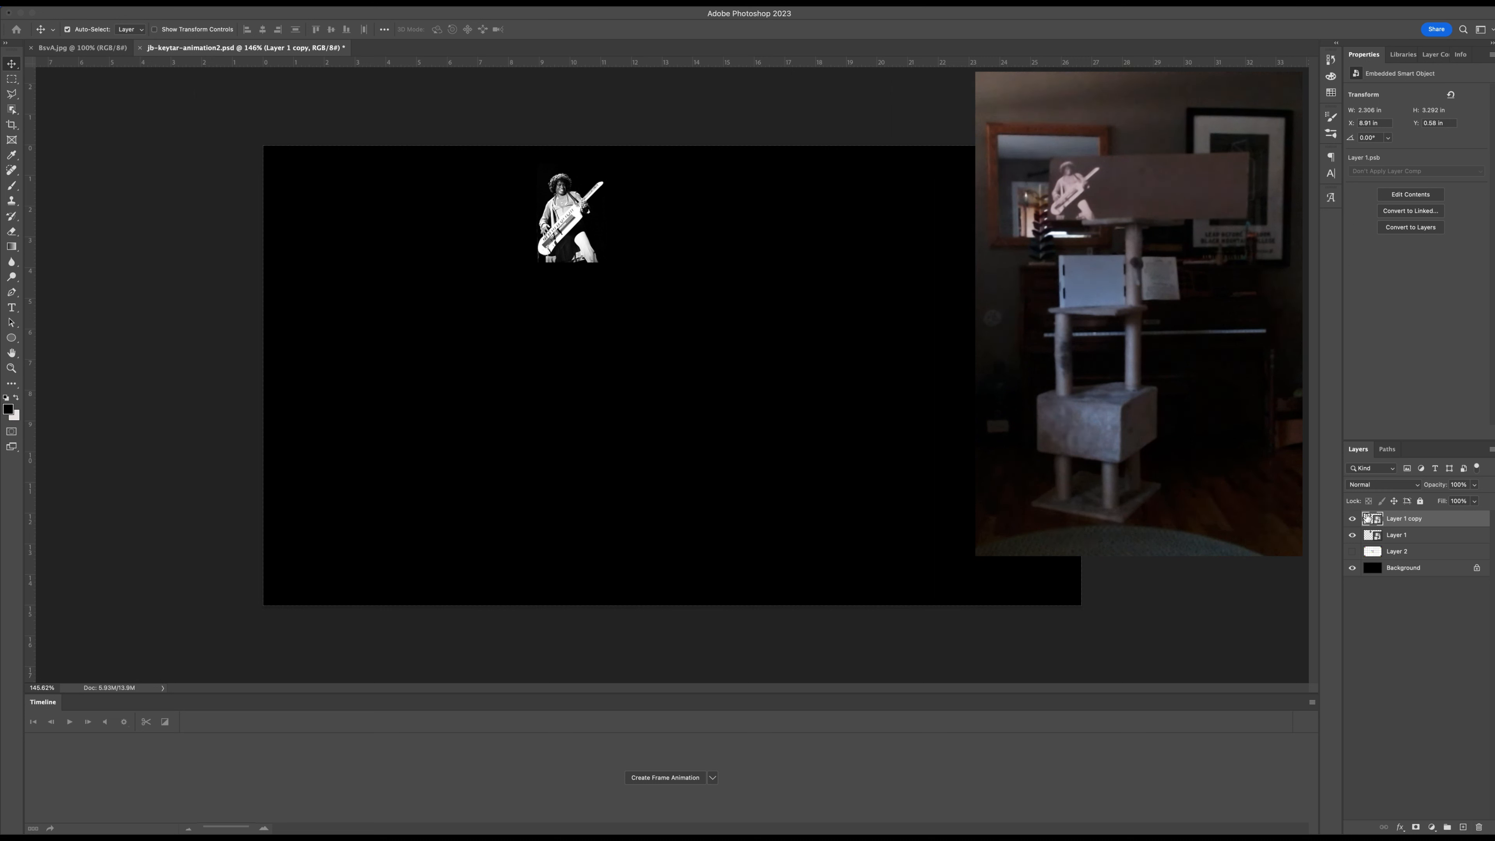
left_click_drag(581, 211, 592, 354)
Scale the copied keytar photo on the middle box to about 11.5% and apply the transform.
key("ctrl+t")
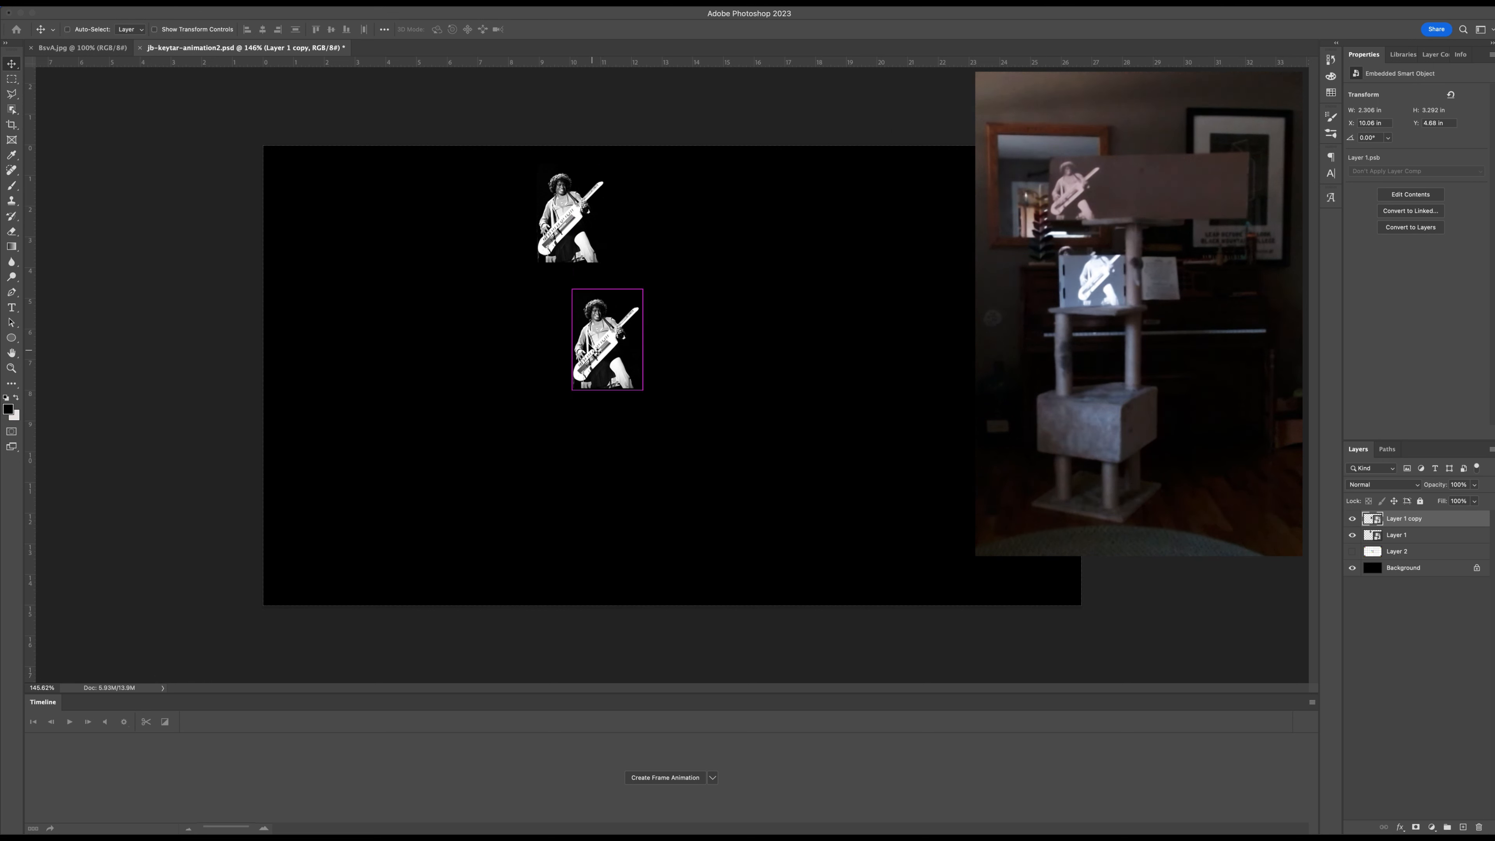
left_click_drag(647, 289, 611, 335)
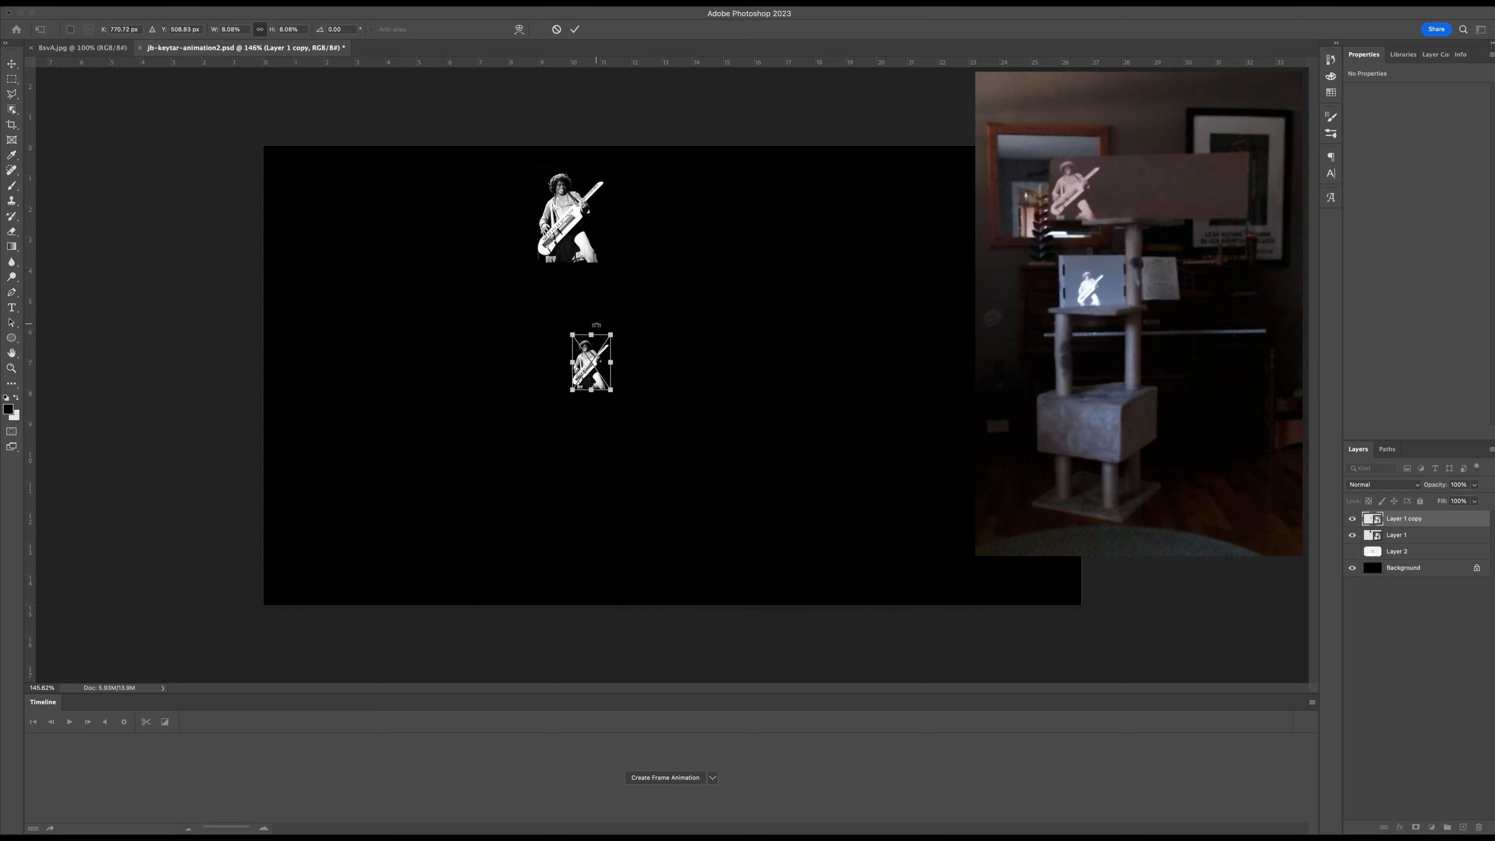
left_click_drag(611, 334, 638, 318)
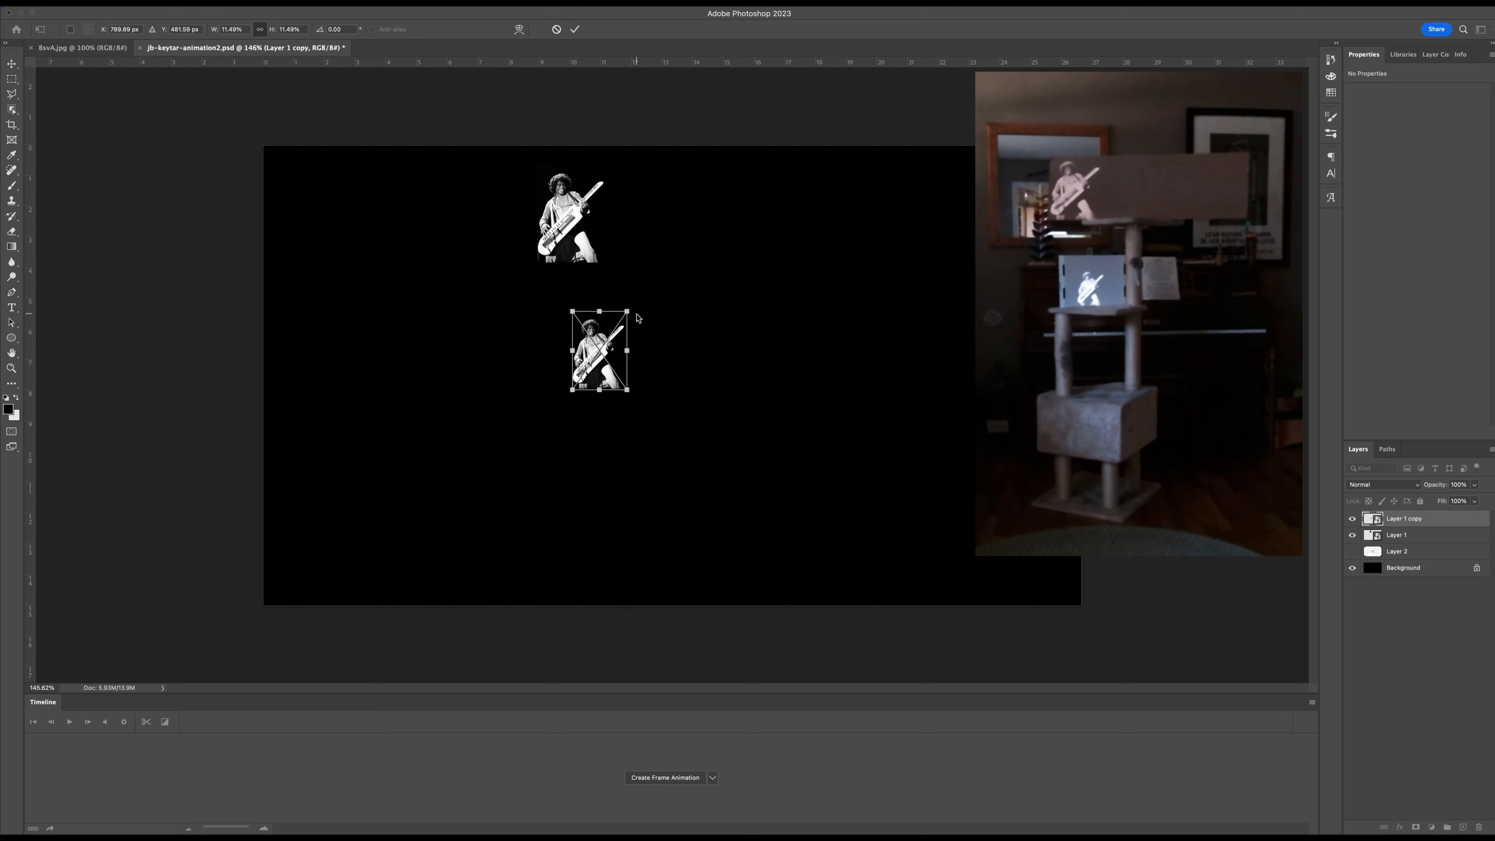
key("Return")
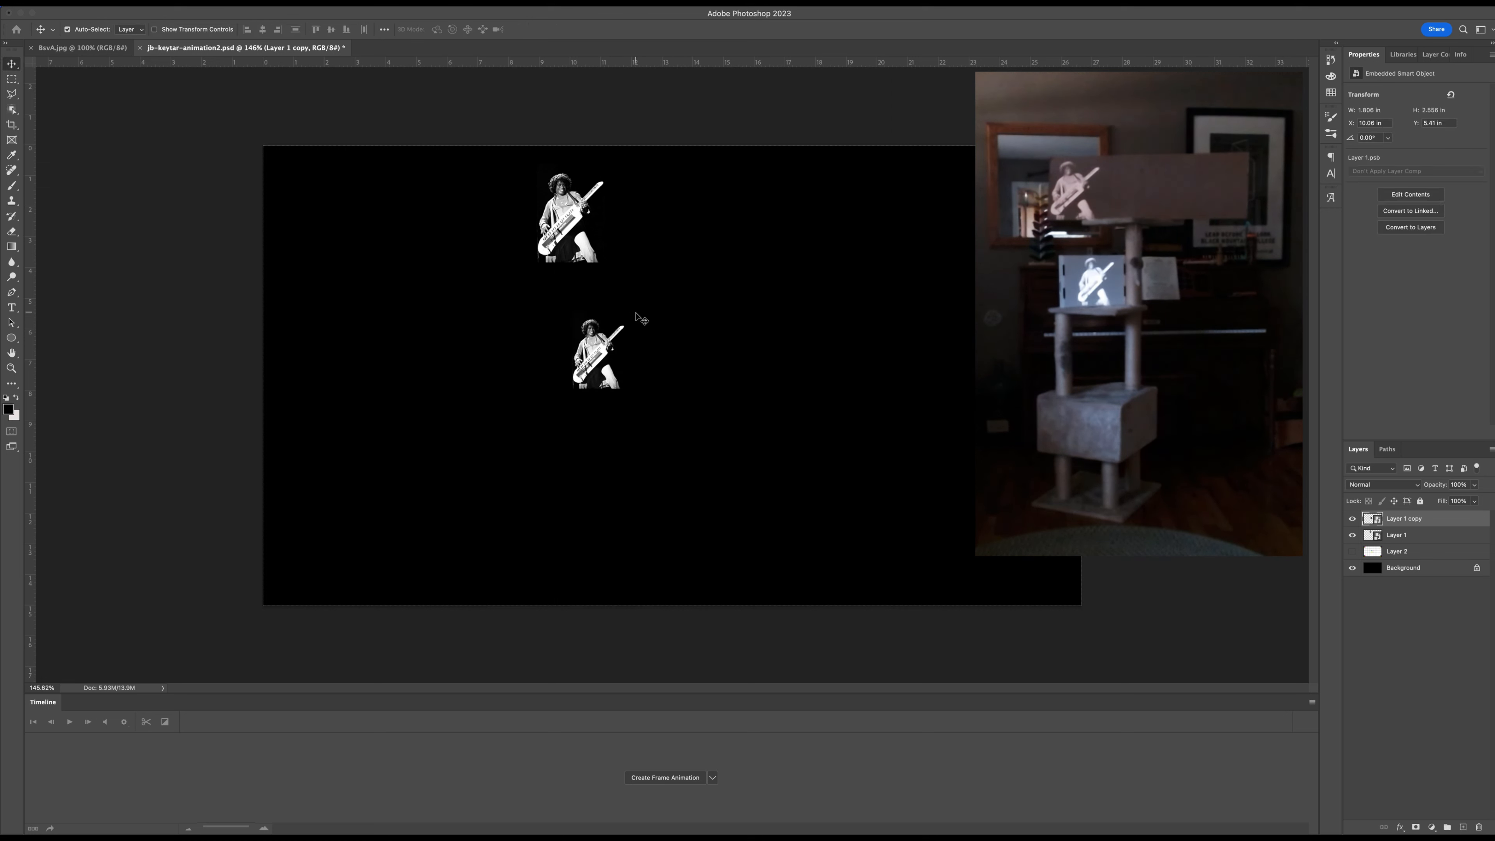
Flip the middle keytar photo horizontally and nudge it right to about X 10.3 in.
left_click(118, 2)
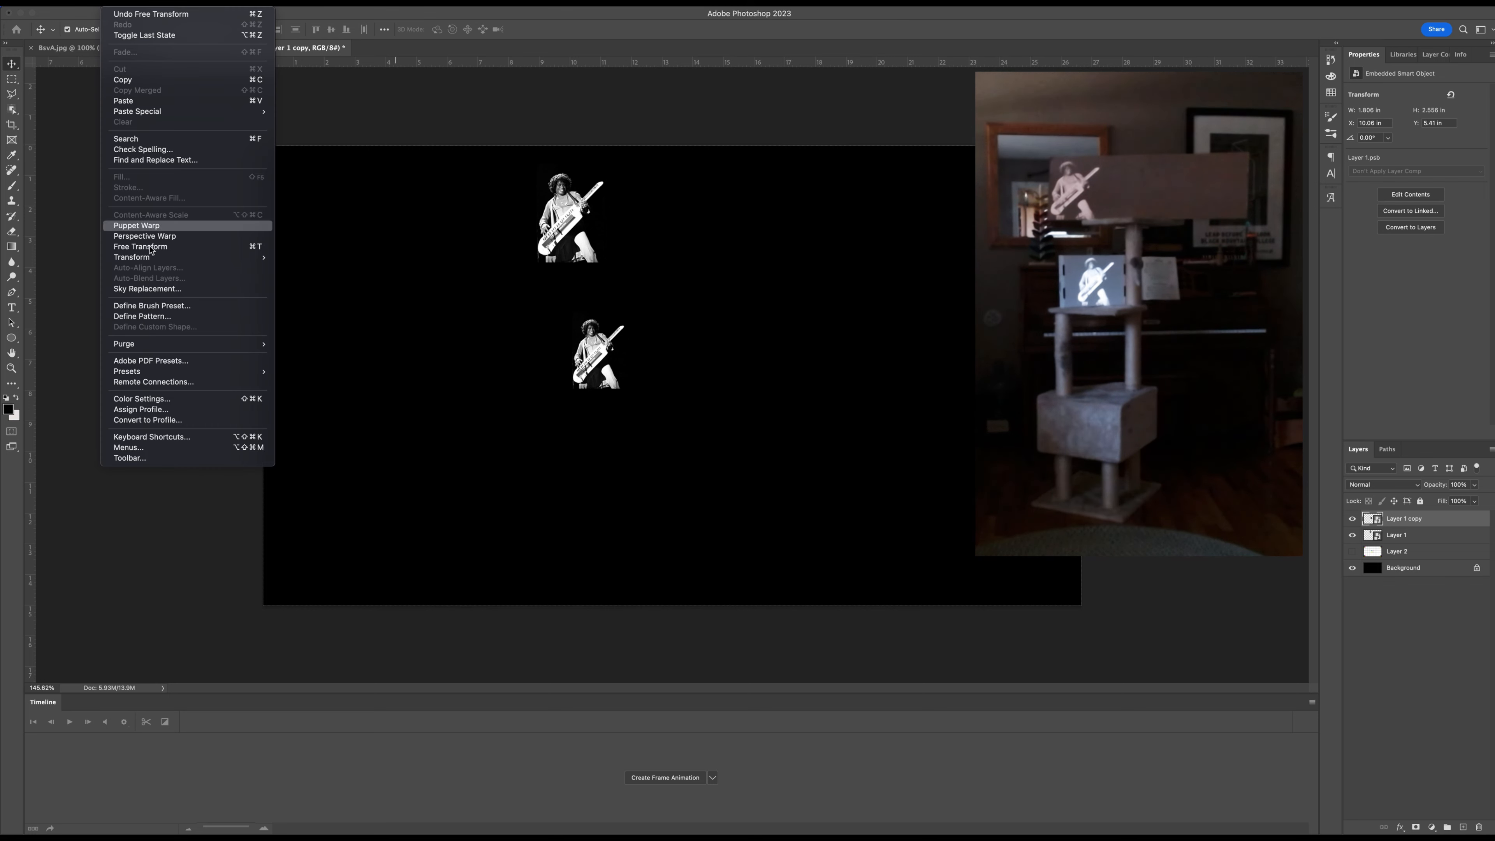
mouse_move(235, 257)
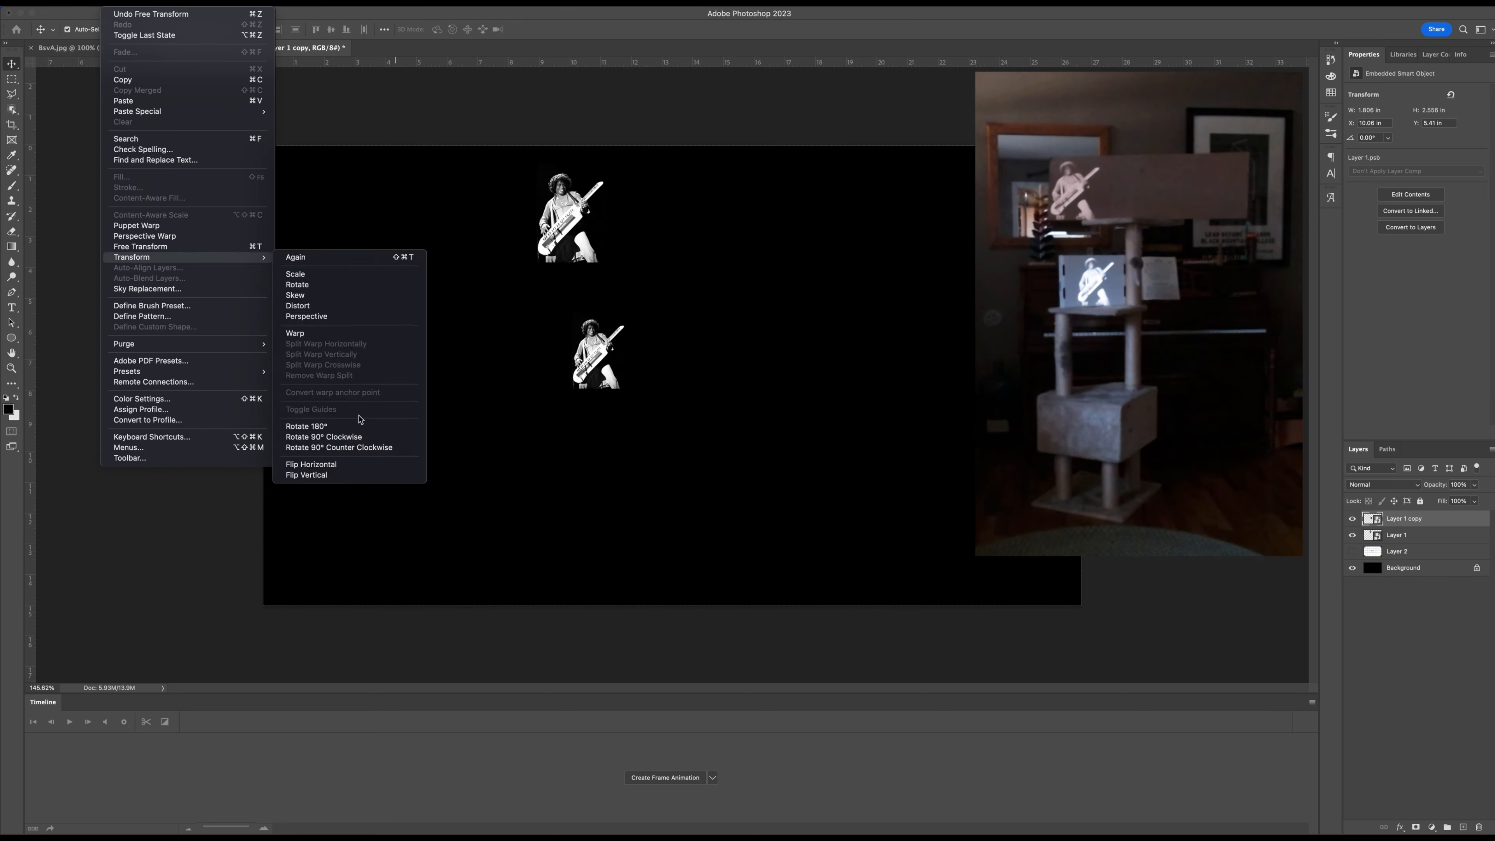
left_click(352, 466)
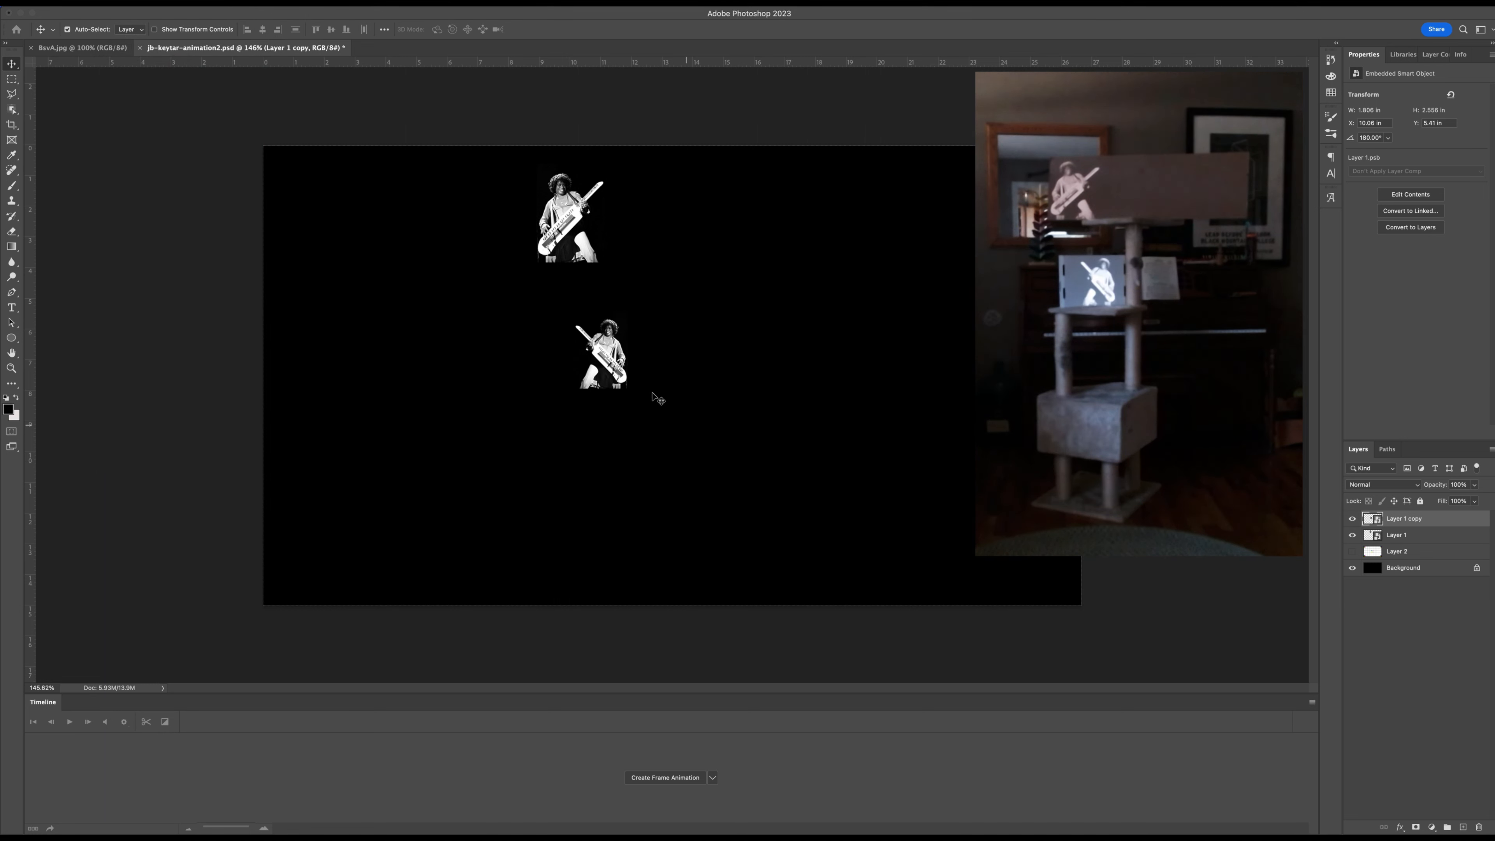
key("Right")
key("Right")
key("Right")
key("Right")
key("Right")
key("Right")
key("Right")
key("Right")
key("Right")
key("Right")
key("Right")
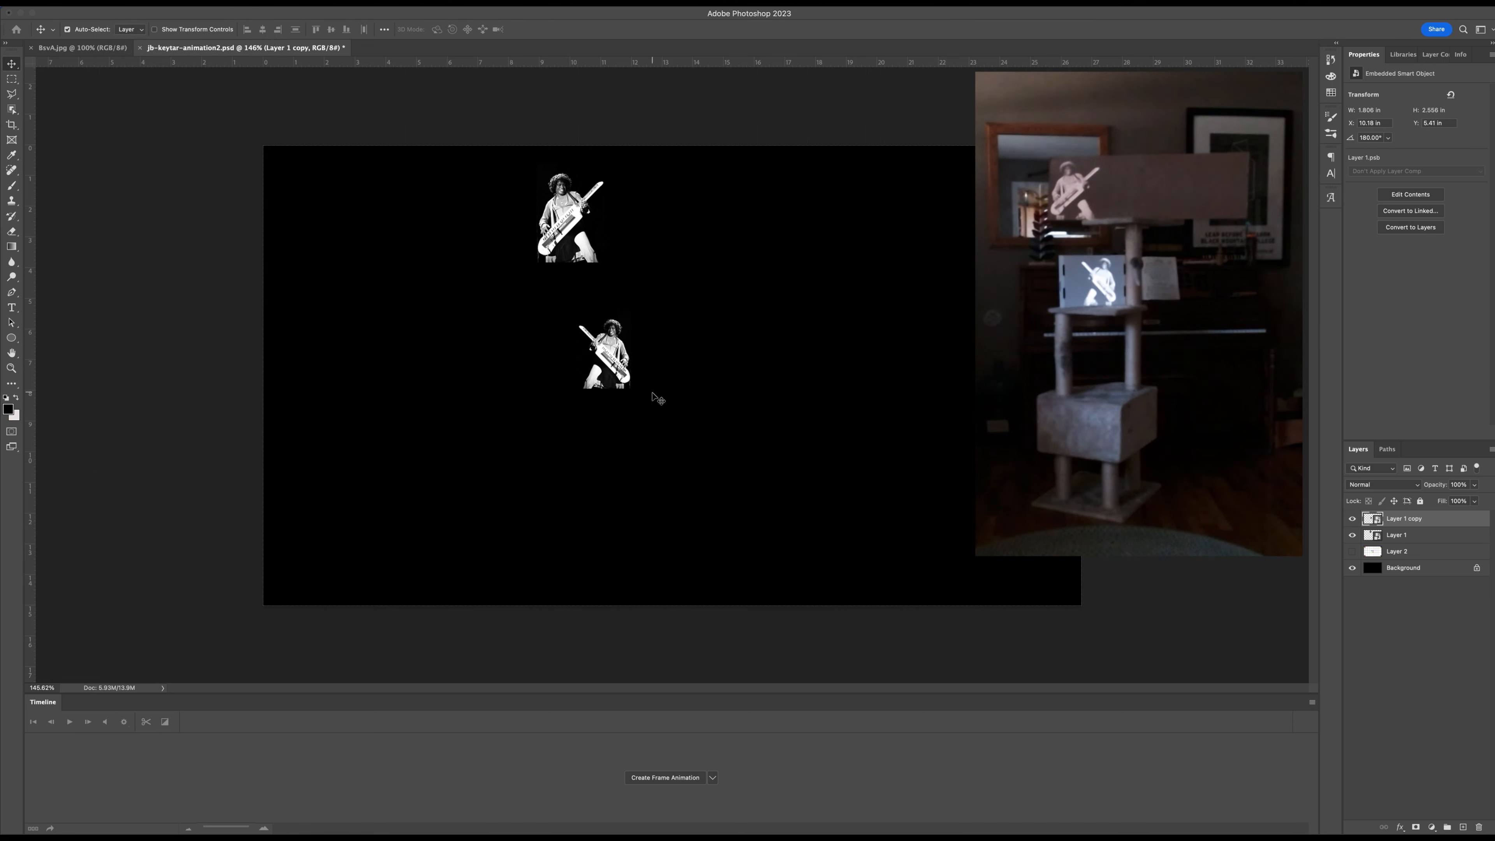
key("Right")
key("Right")
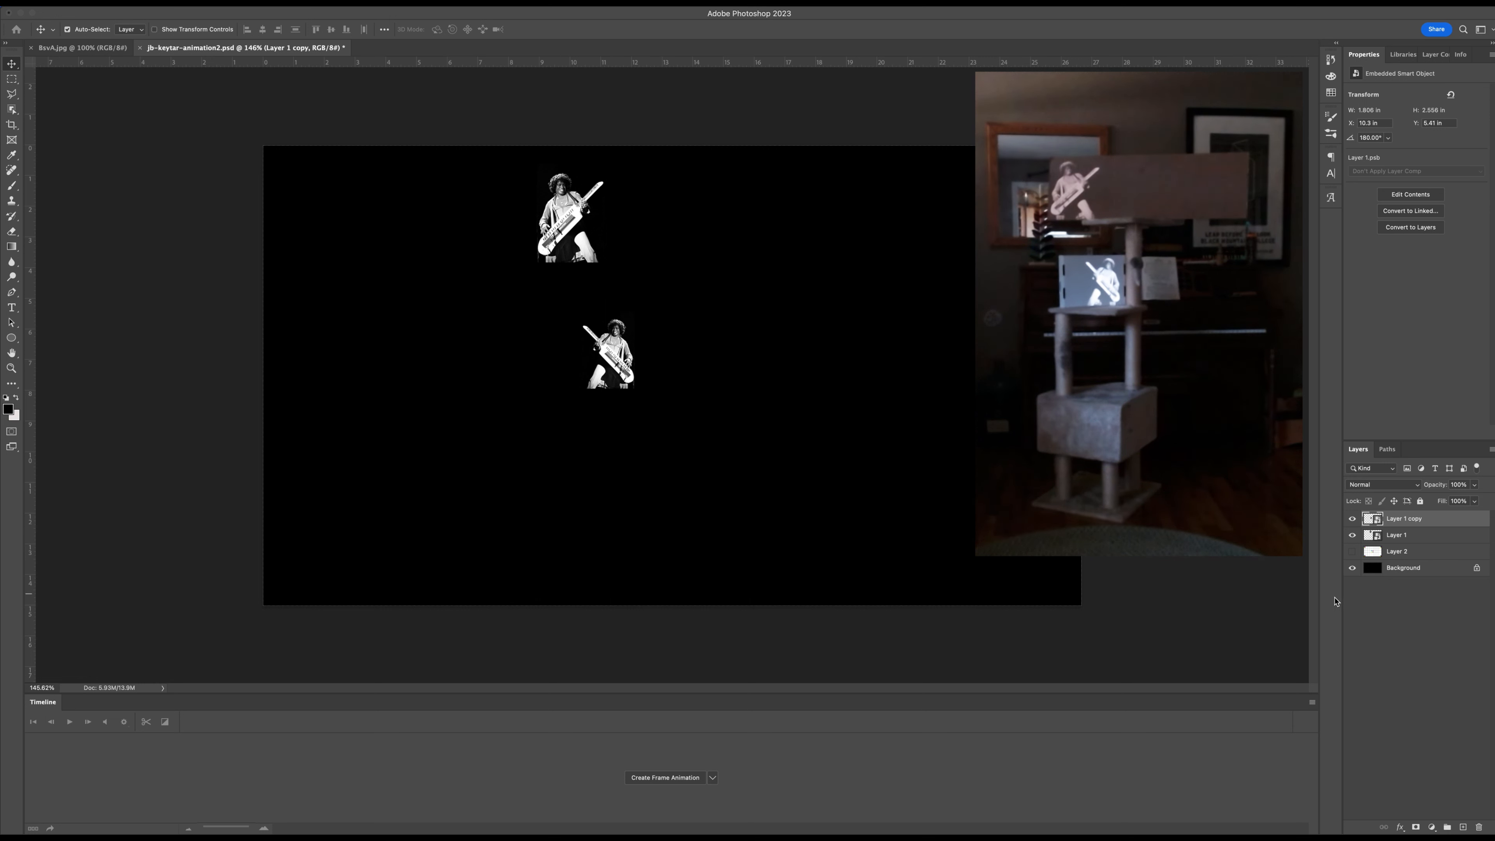
Duplicate Layer 1 a second time and place the new copy at the top of the layer stack.
left_click(1426, 535)
left_click_drag(1373, 540, 1462, 826)
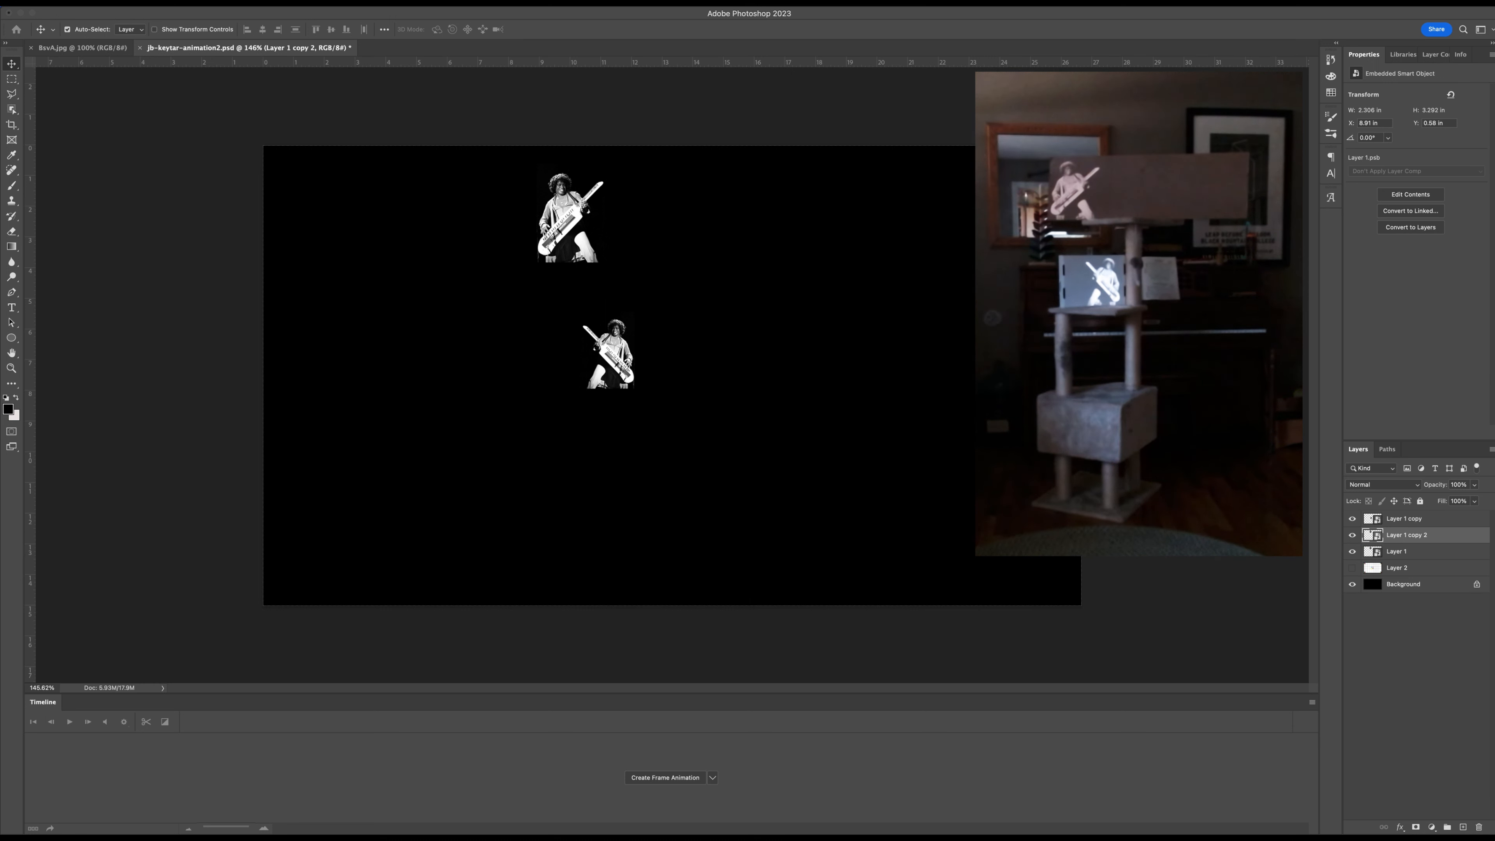
left_click_drag(1418, 536, 1416, 512)
Move Layer 1 copy 2 to about X 12.11 in, Y 11.08 in, onto the right face of the cat tree's bottom box.
left_click_drag(627, 358, 745, 476)
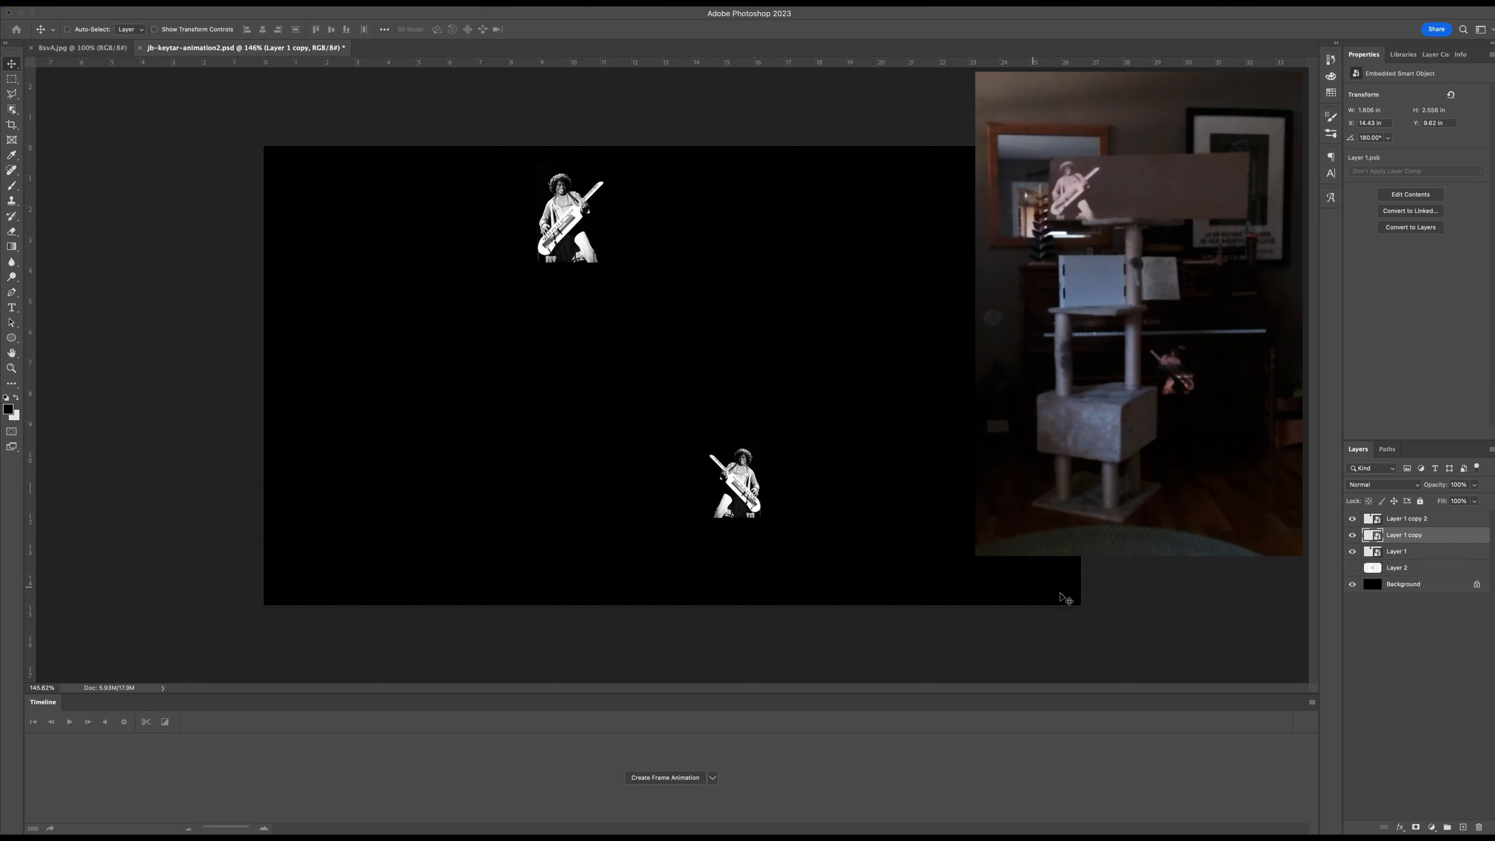
key("ctrl+z")
left_click(1392, 520)
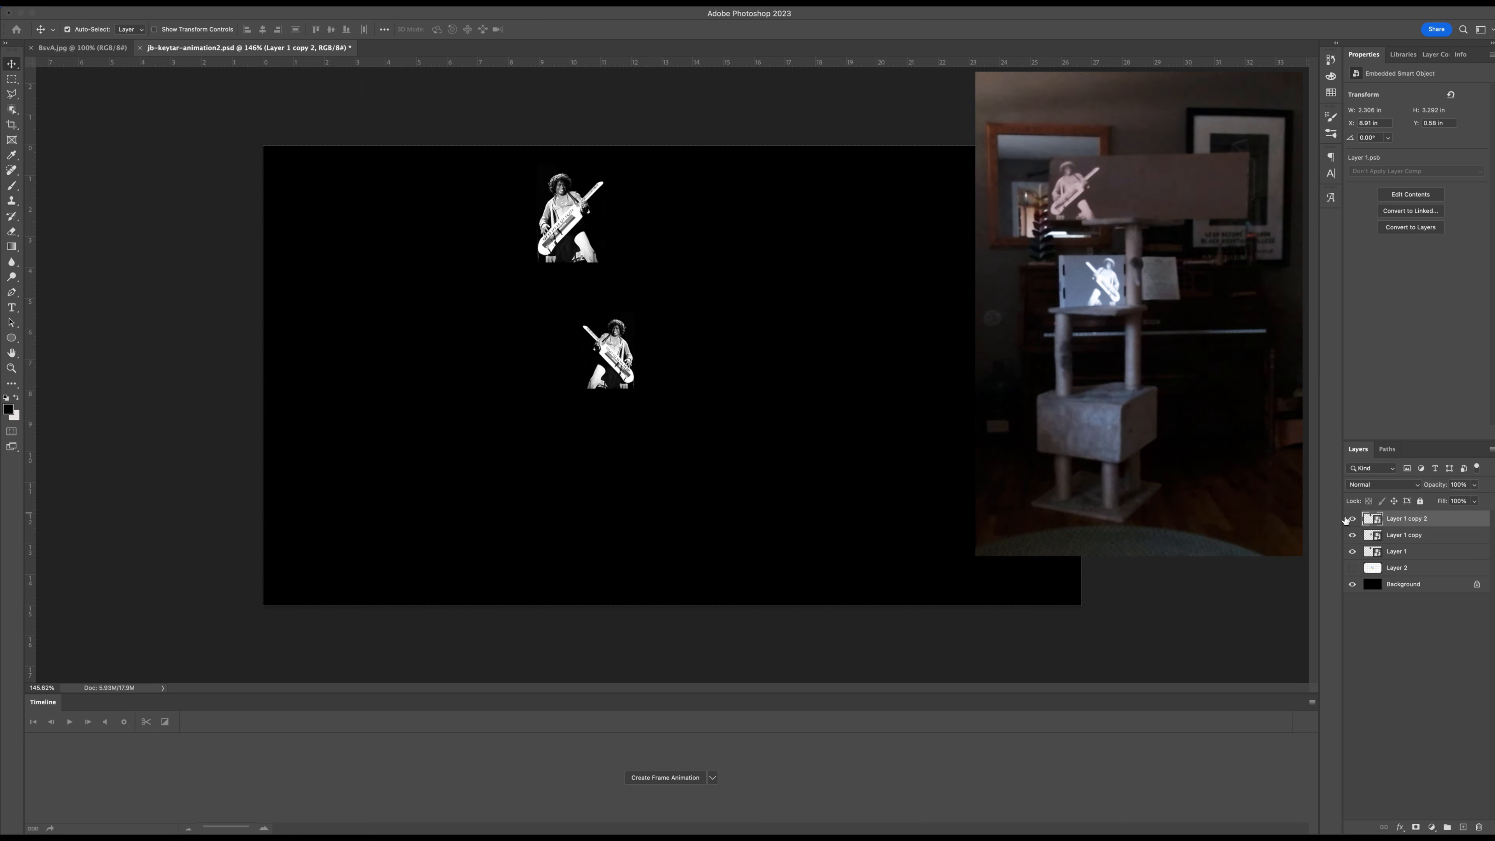
left_click_drag(547, 212, 654, 547)
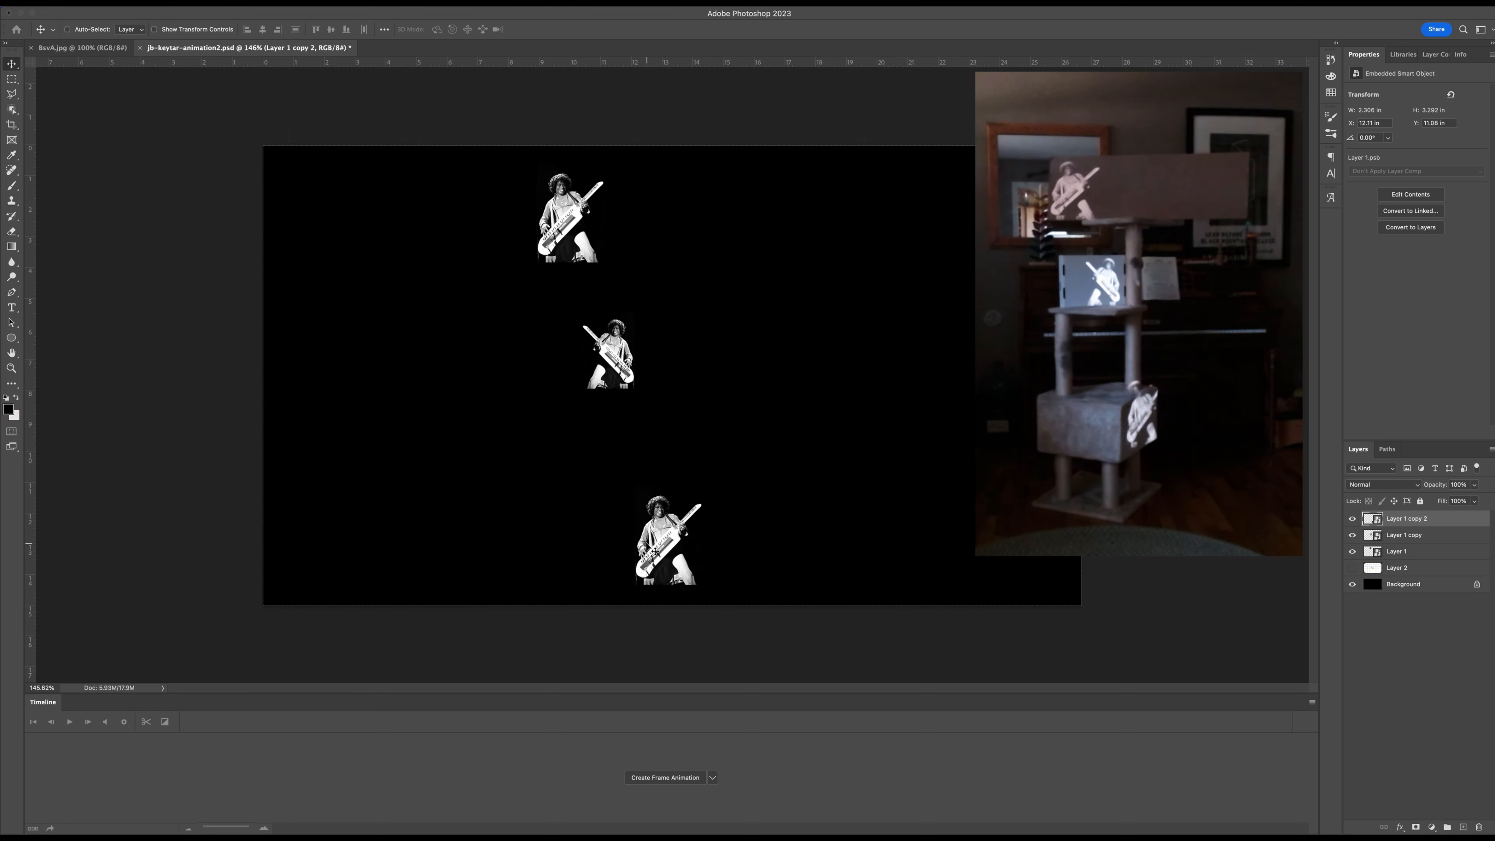
Scale the bottom keytar photo to about 11.08% to fit the box's right face and apply the transform.
key("ctrl+t")
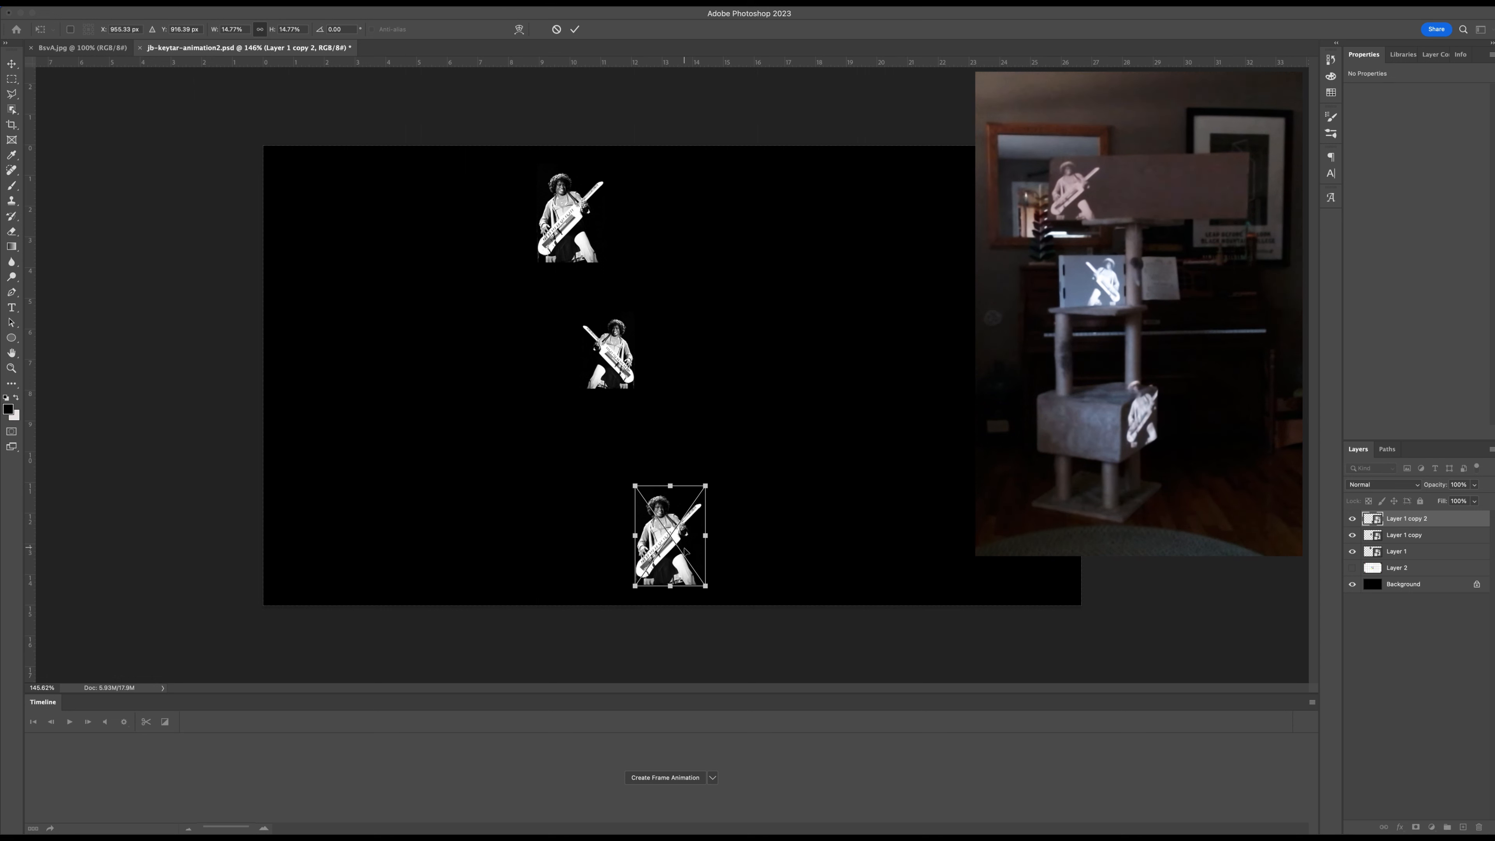
left_click_drag(705, 484, 682, 521)
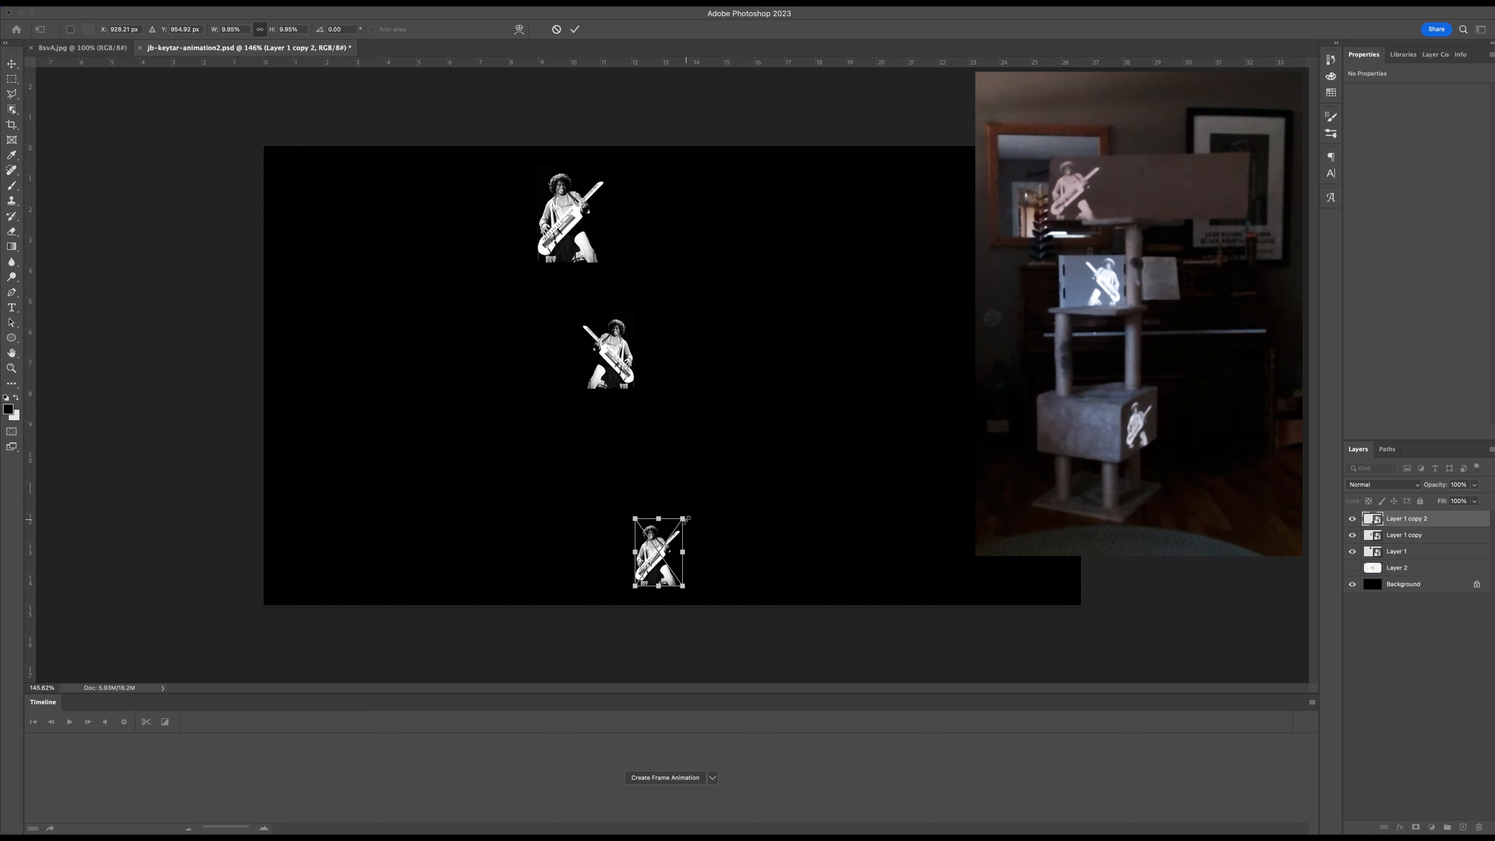
mouse_move(685, 520)
left_mouse_down()
mouse_move(713, 499)
mouse_move(692, 516)
left_mouse_up()
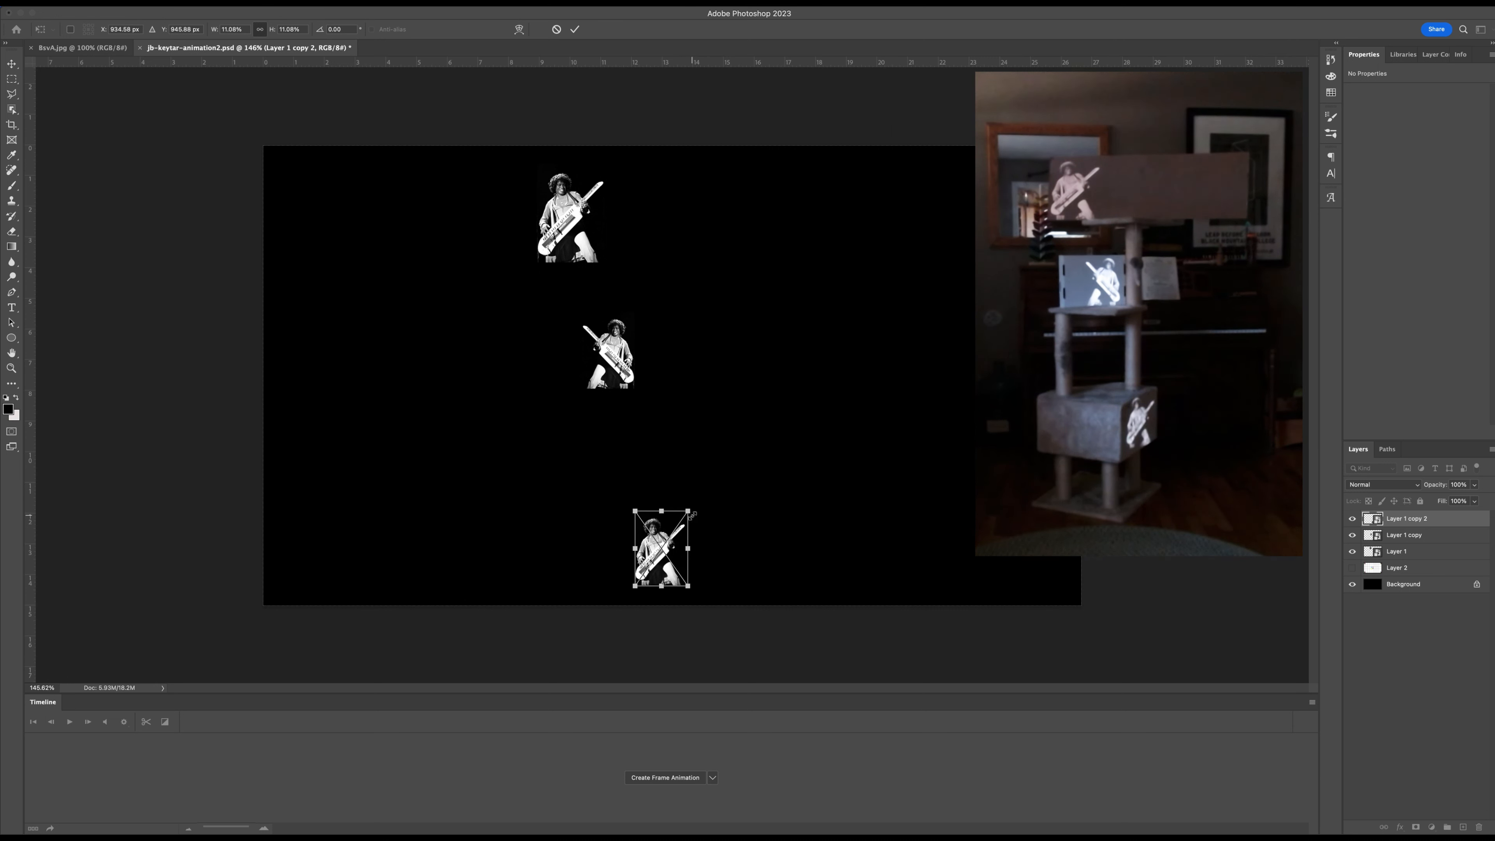
key("Return")
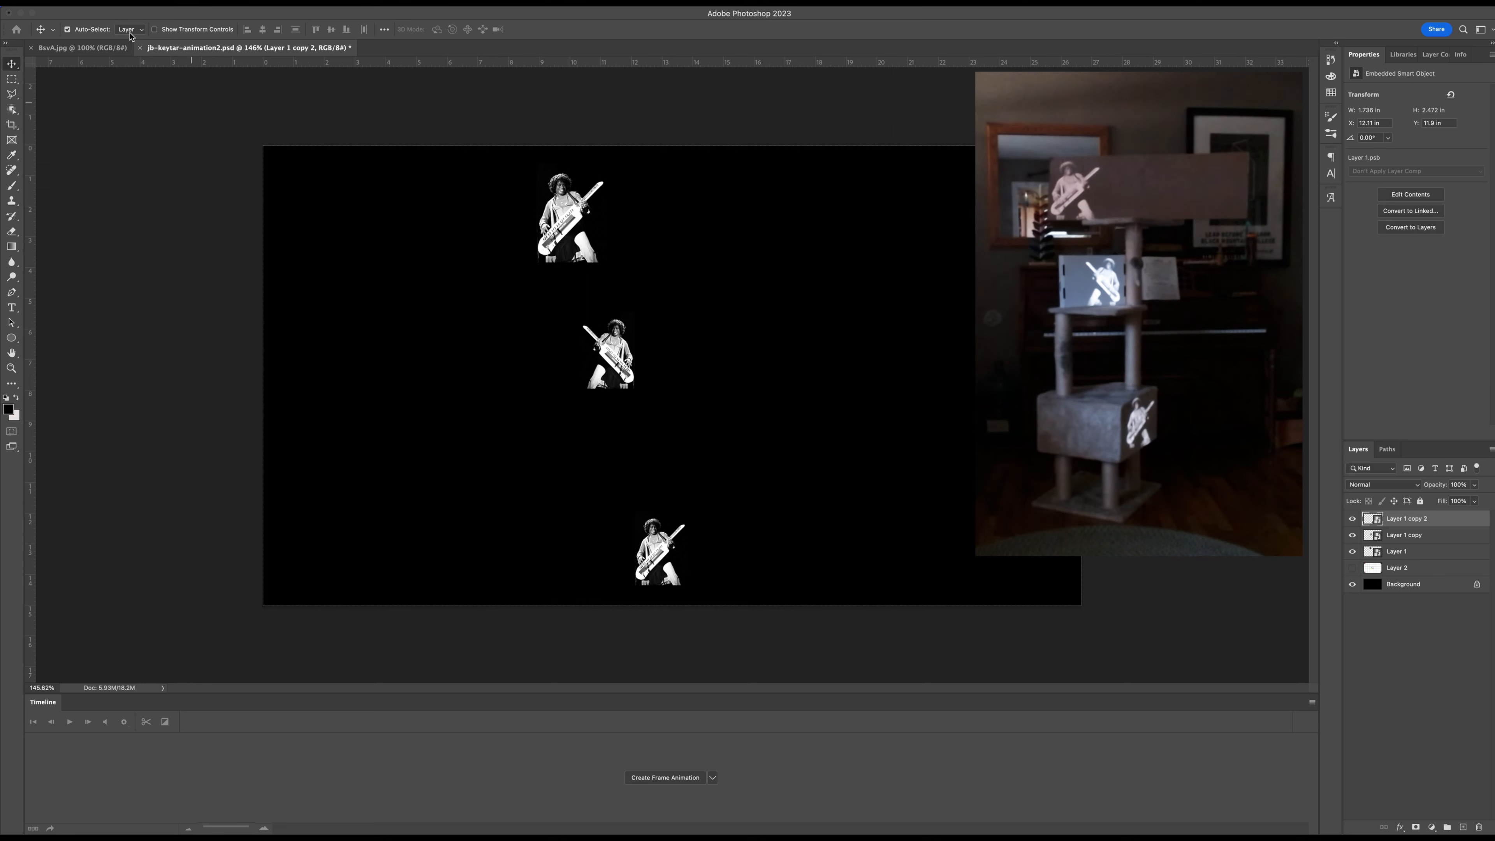
Distort the bottom keytar photo with a Perspective transform, making its right edge shorter and its left edge taller to about 13.22% height.
left_click(87, 2)
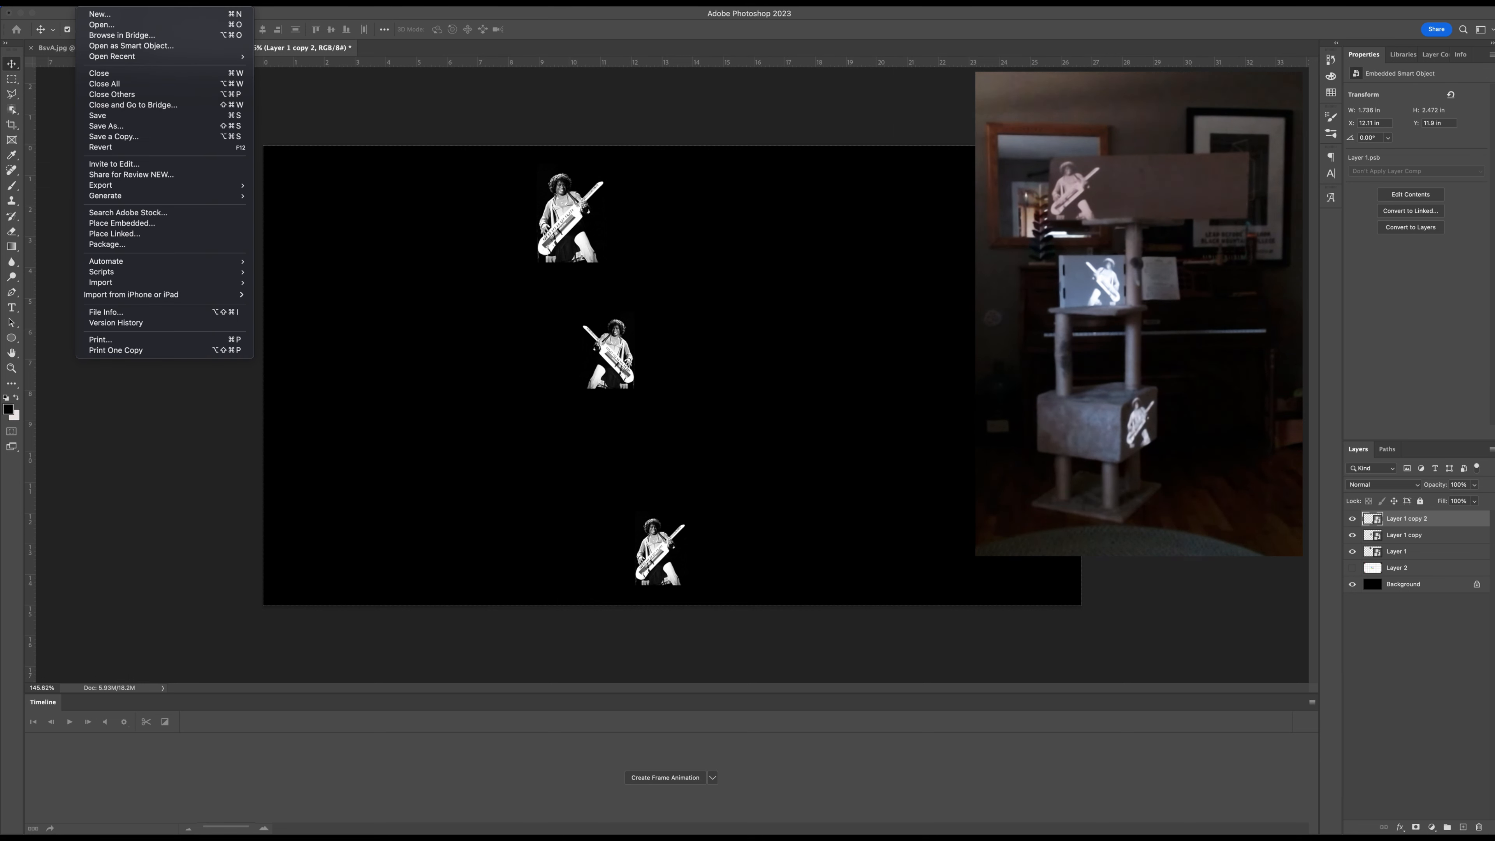
mouse_move(112, 2)
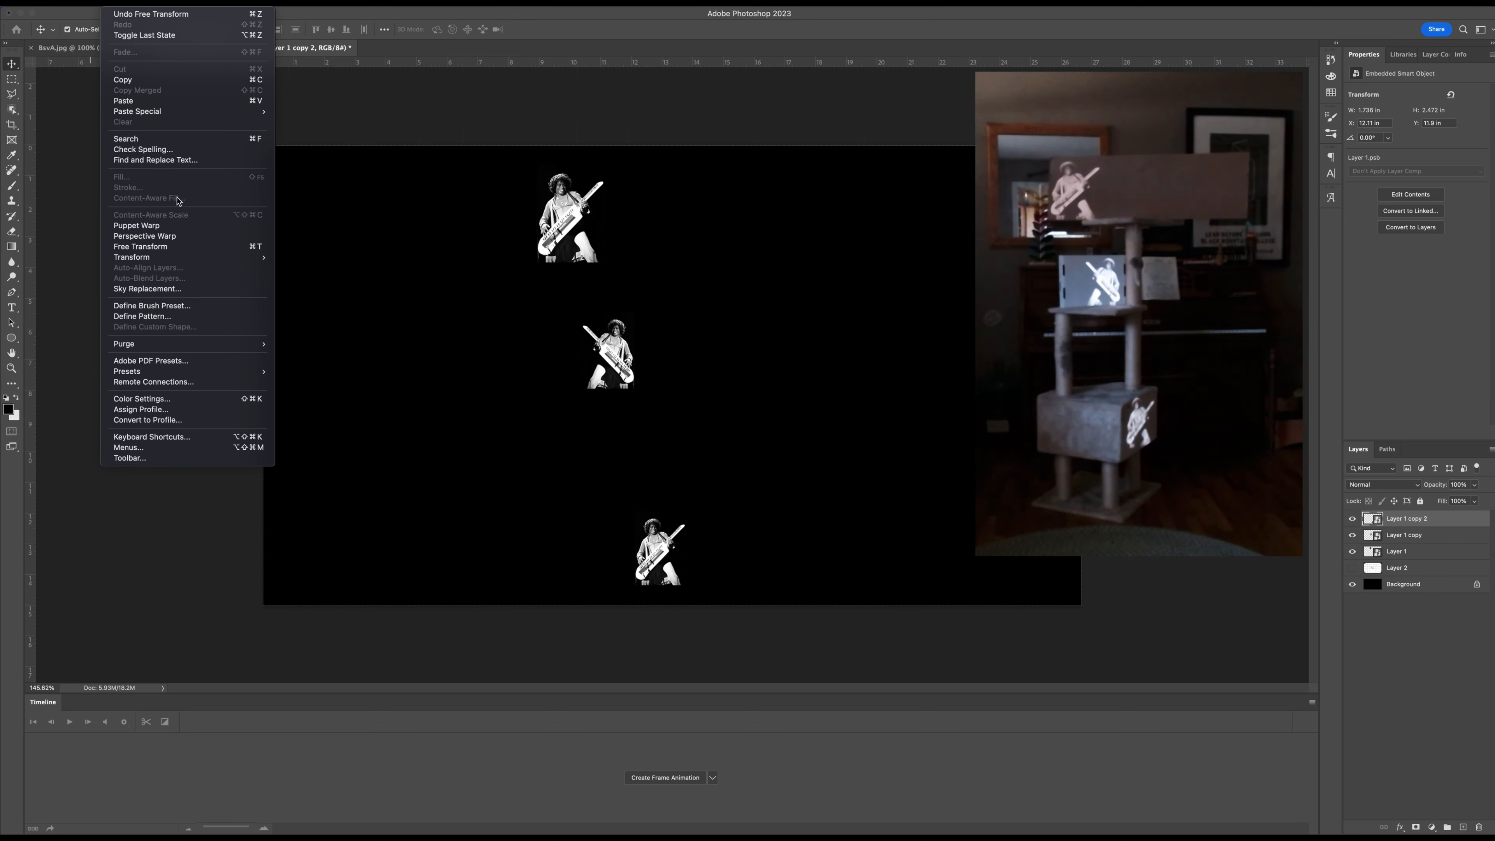
mouse_move(178, 256)
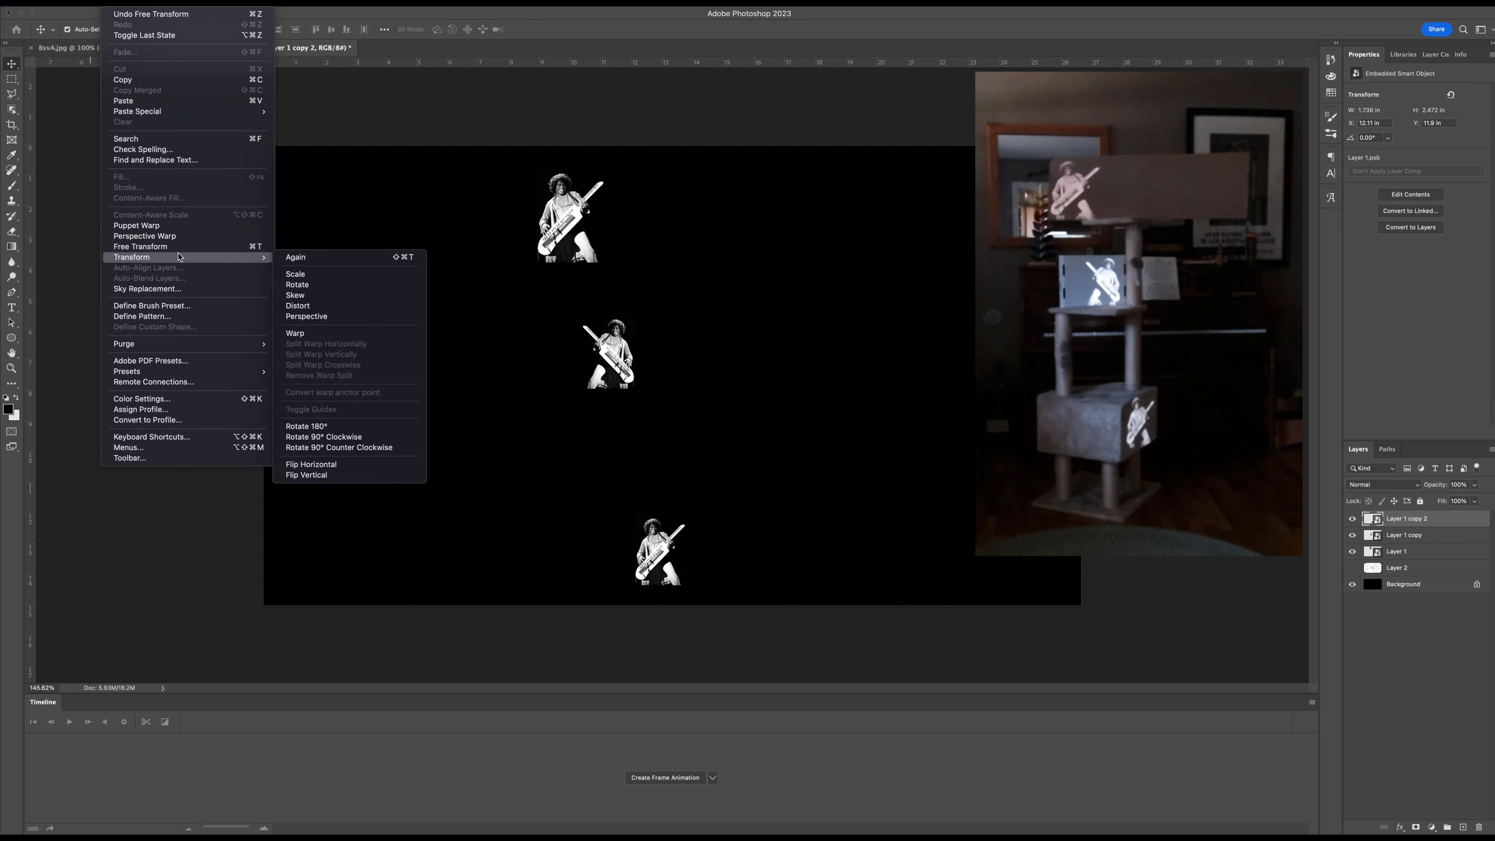
left_click(371, 316)
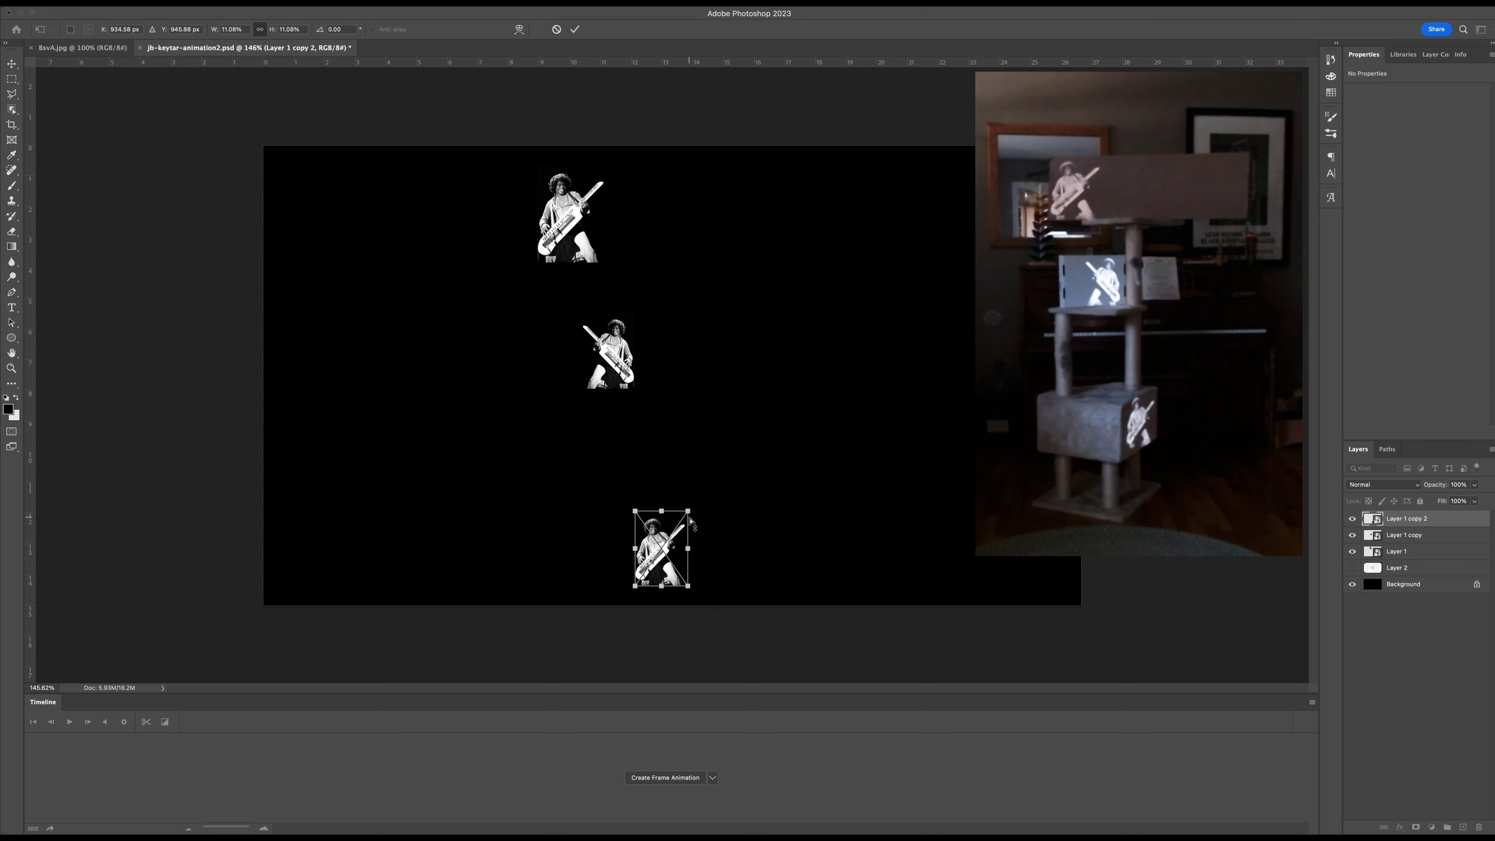
mouse_move(689, 511)
left_mouse_down()
mouse_move(710, 508)
mouse_move(693, 526)
left_mouse_up()
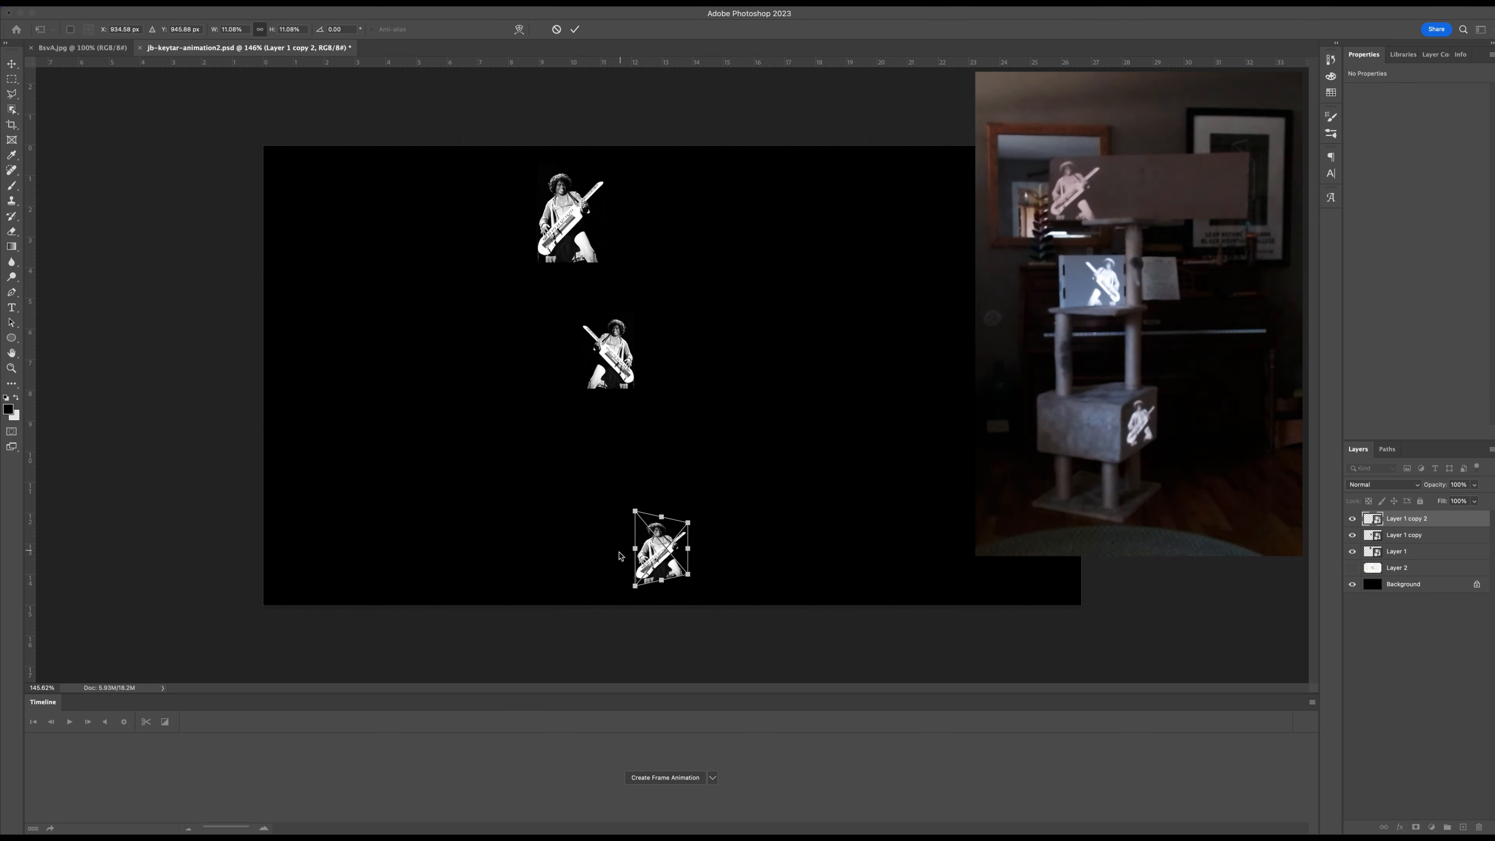
left_click_drag(635, 587, 636, 594)
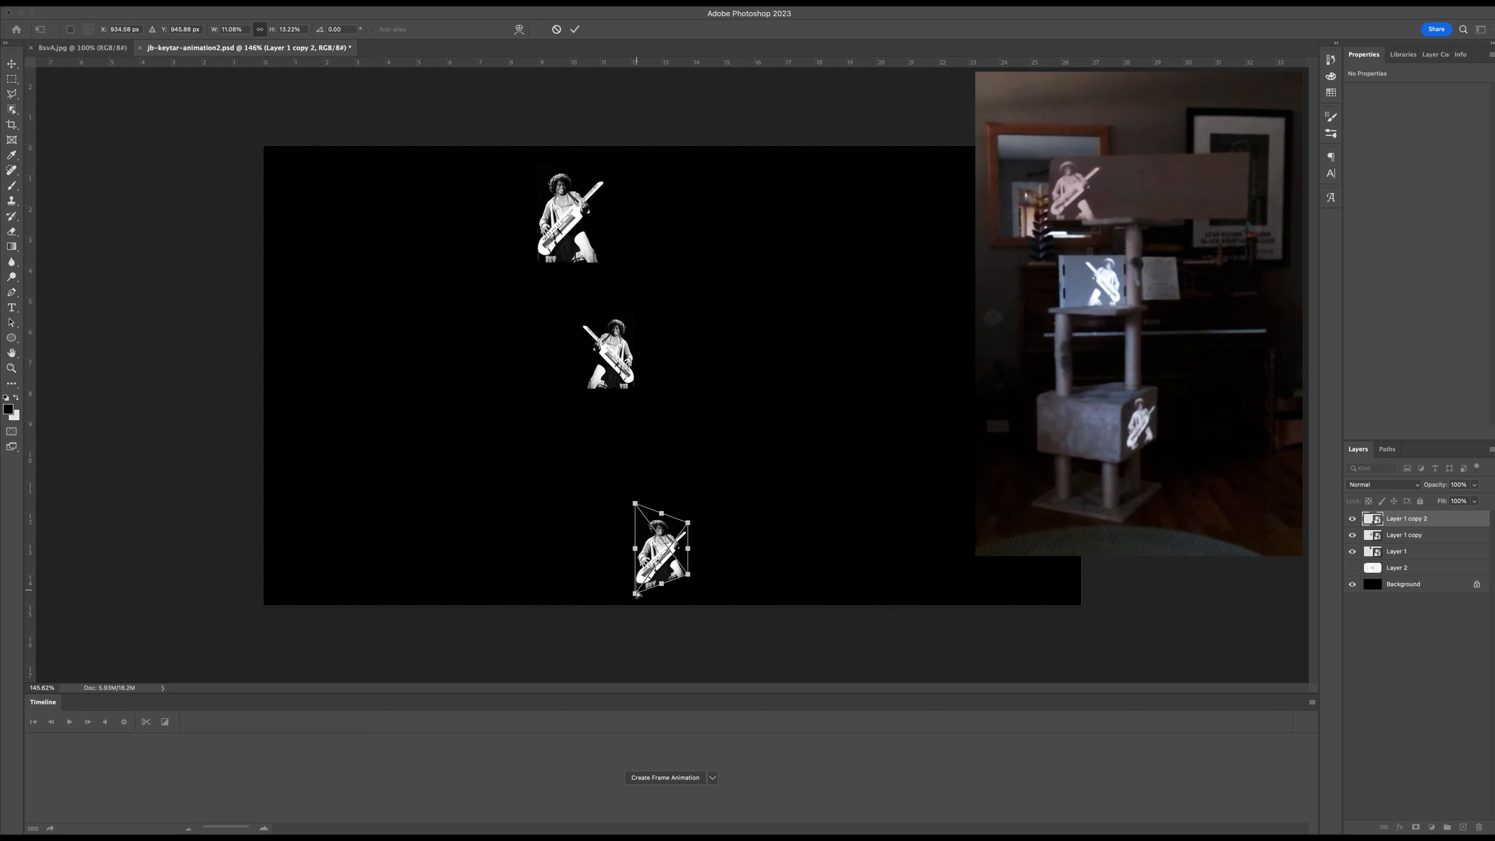
Skew the bottom keytar photo's left and right edges vertically to match the box face and apply the transform.
left_click_drag(640, 549, 636, 554)
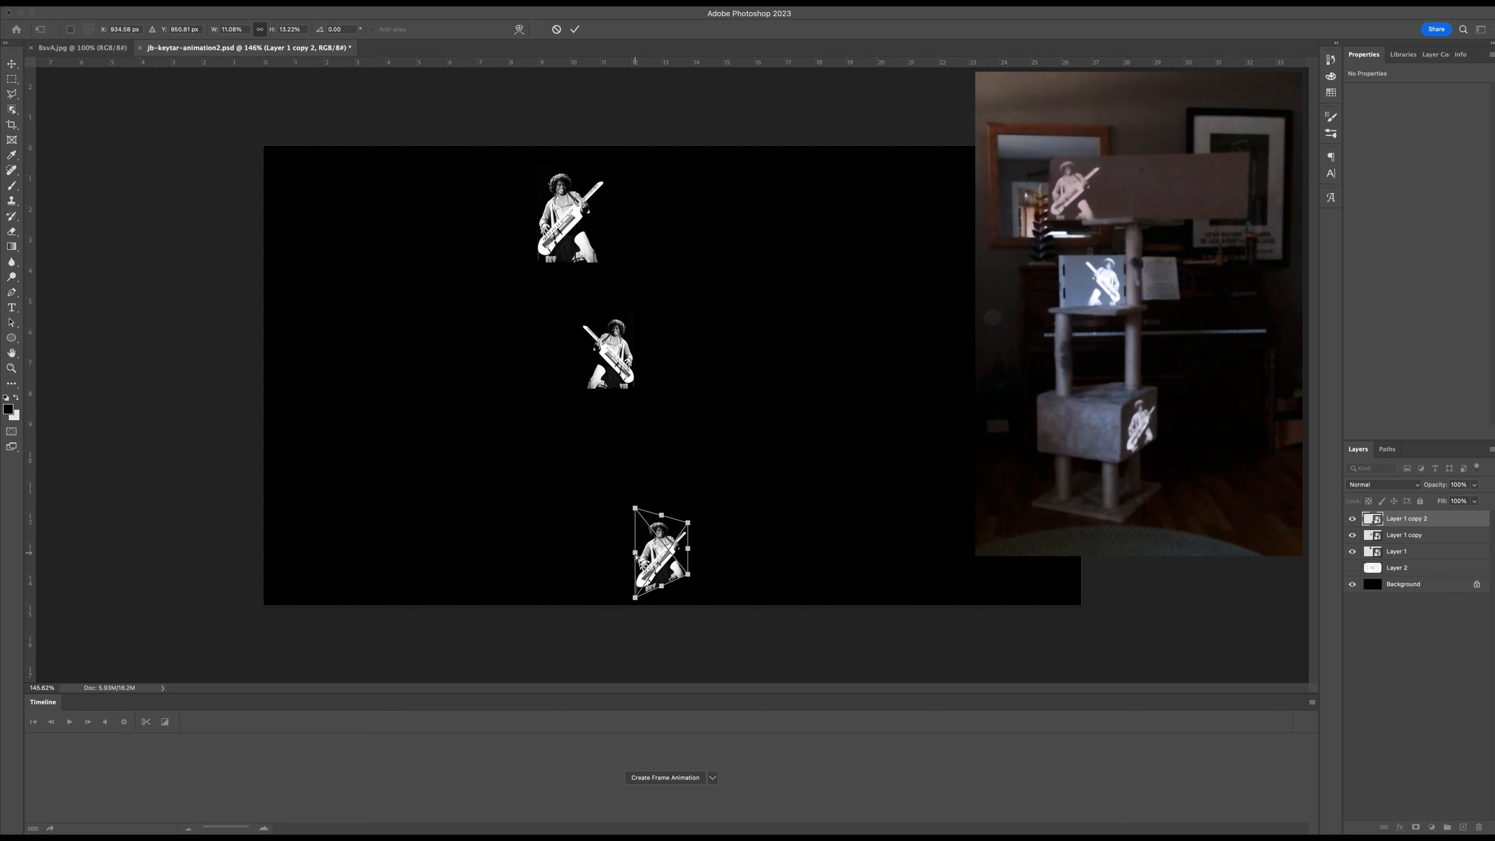
left_click_drag(688, 552, 690, 546)
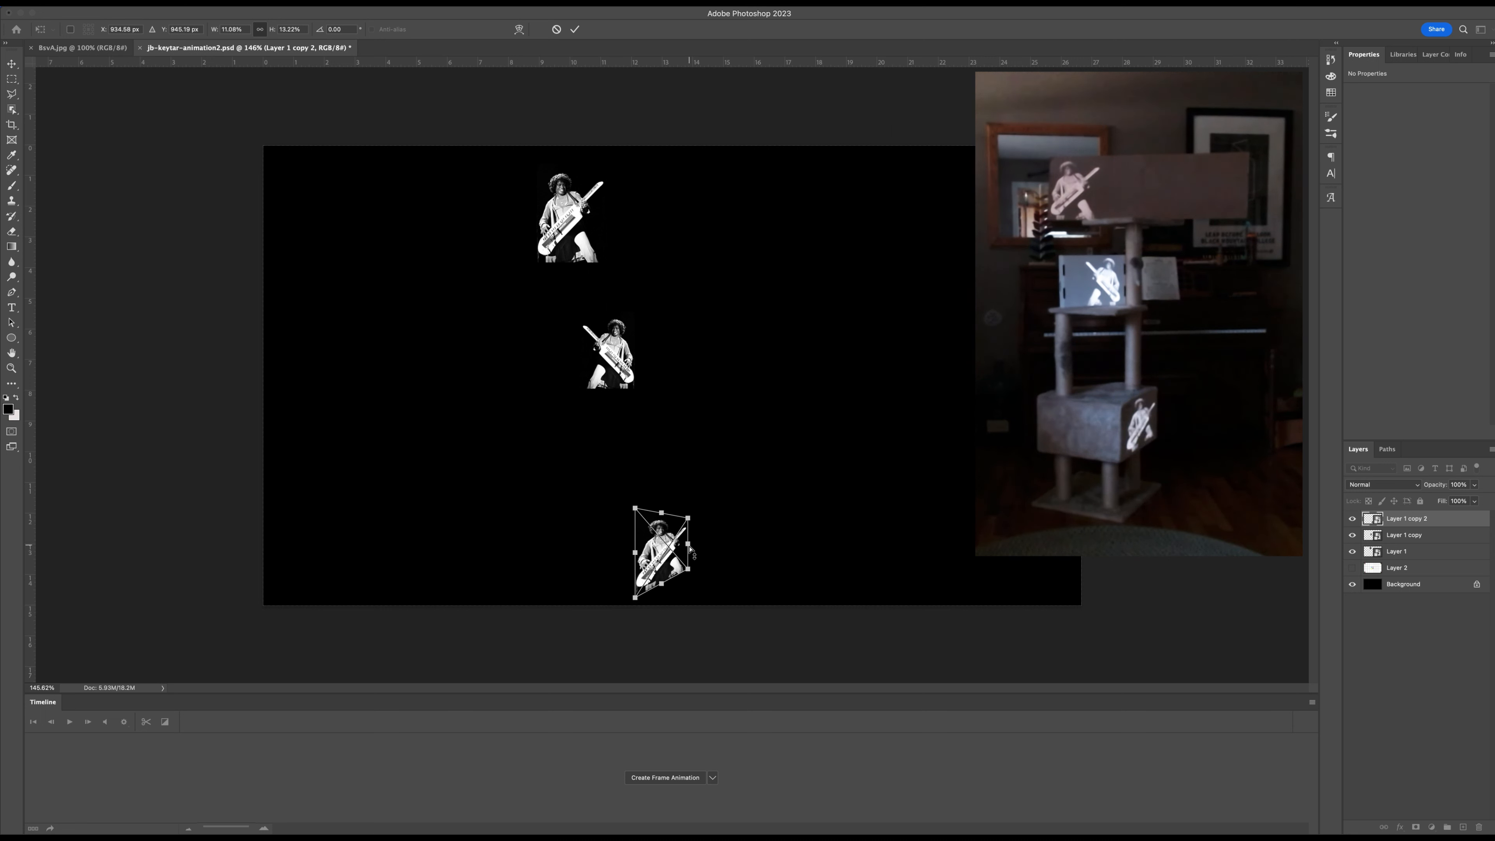
left_click_drag(690, 548, 689, 547)
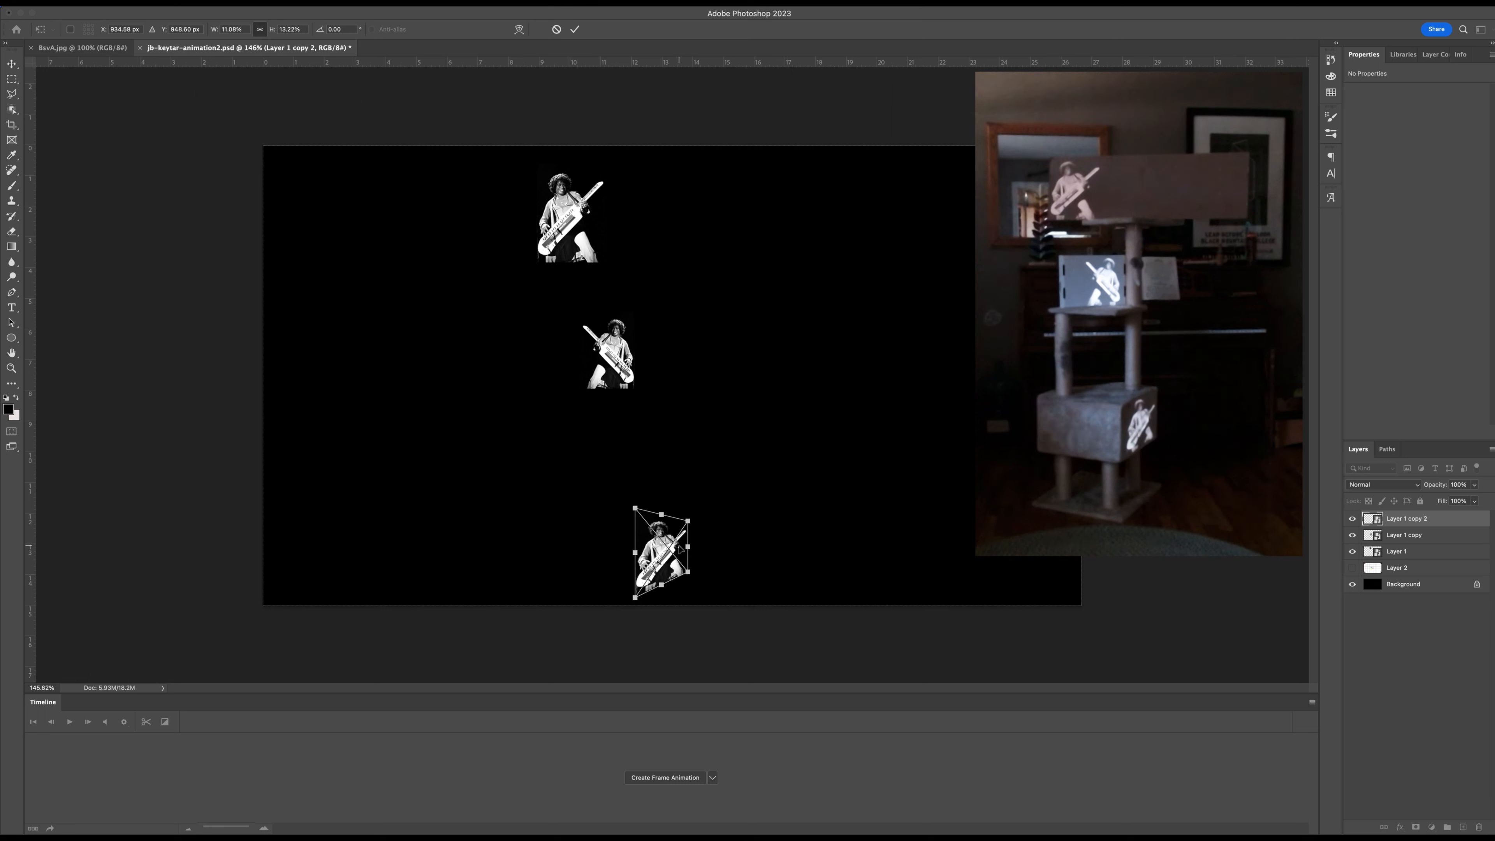
left_click_drag(688, 547, 688, 550)
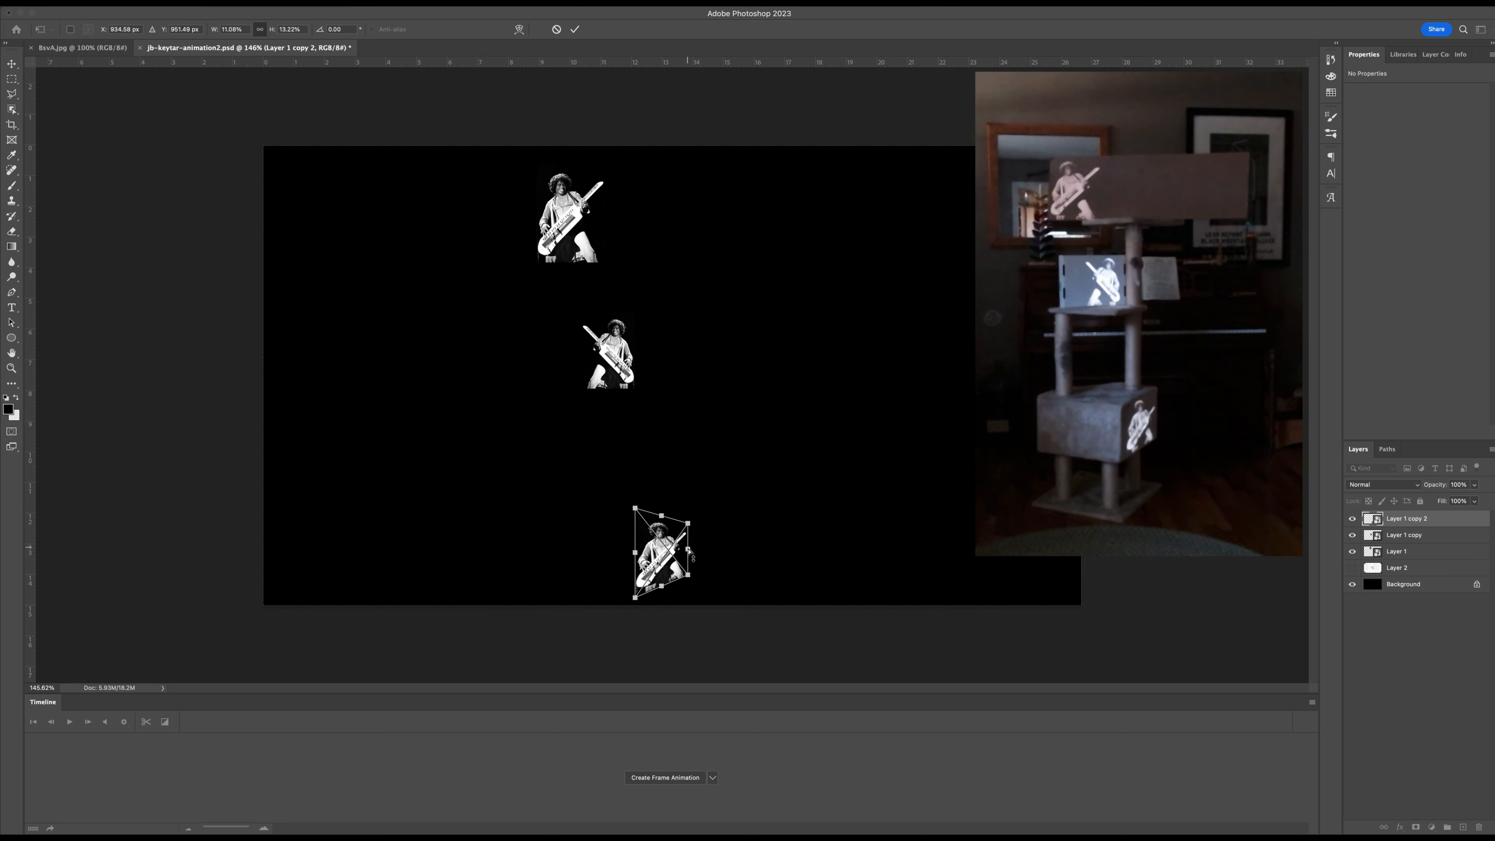
key("Return")
Nudge the bottom keytar photo down and left to about X 12.08 in, Y 11.81 in.
key("Down")
key("Down")
key("Down")
key("Down")
key("Down")
key("Down")
key("Down")
key("Down")
key("Left")
key("Left")
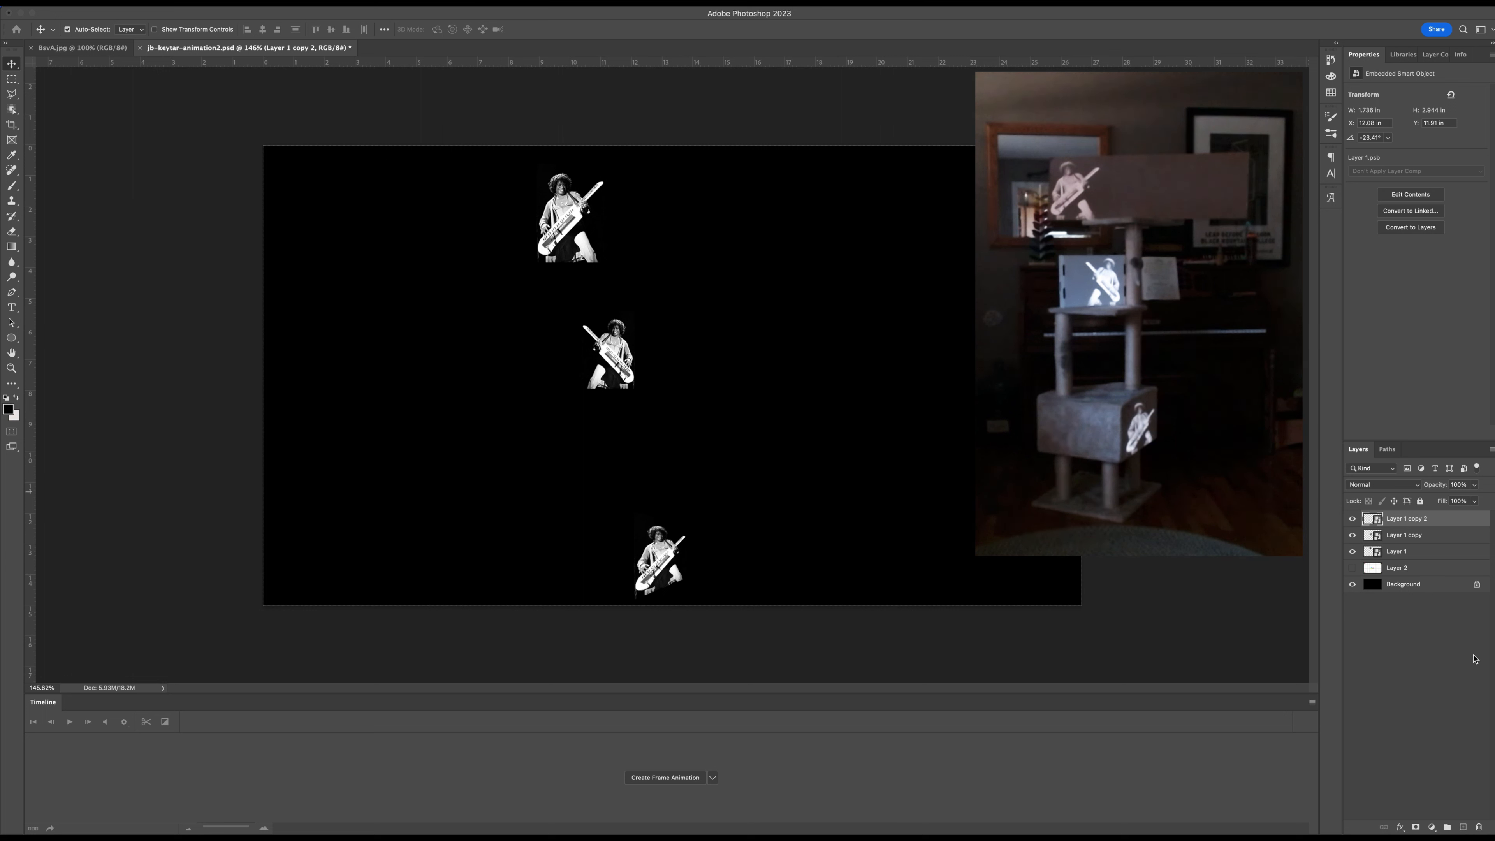
Add a new layer and fill a thin horizontal rectangle about 6.03 x 0.26 in with white near the canvas's lower part.
left_click(1464, 827)
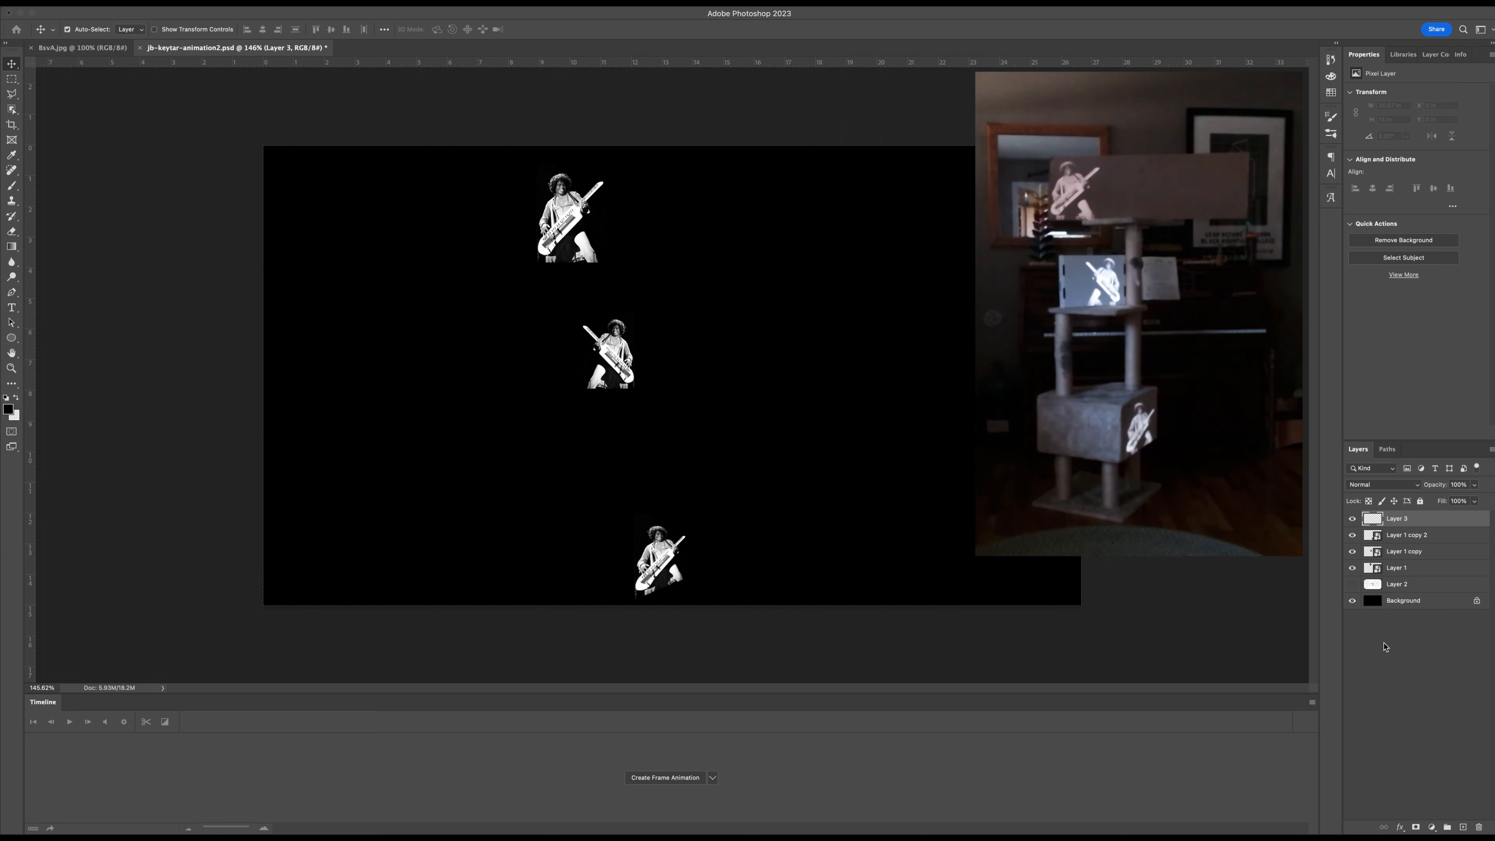
left_click(11, 79)
left_click_drag(381, 518, 566, 524)
key("z")
key("x")
key("alt+BackSpace")
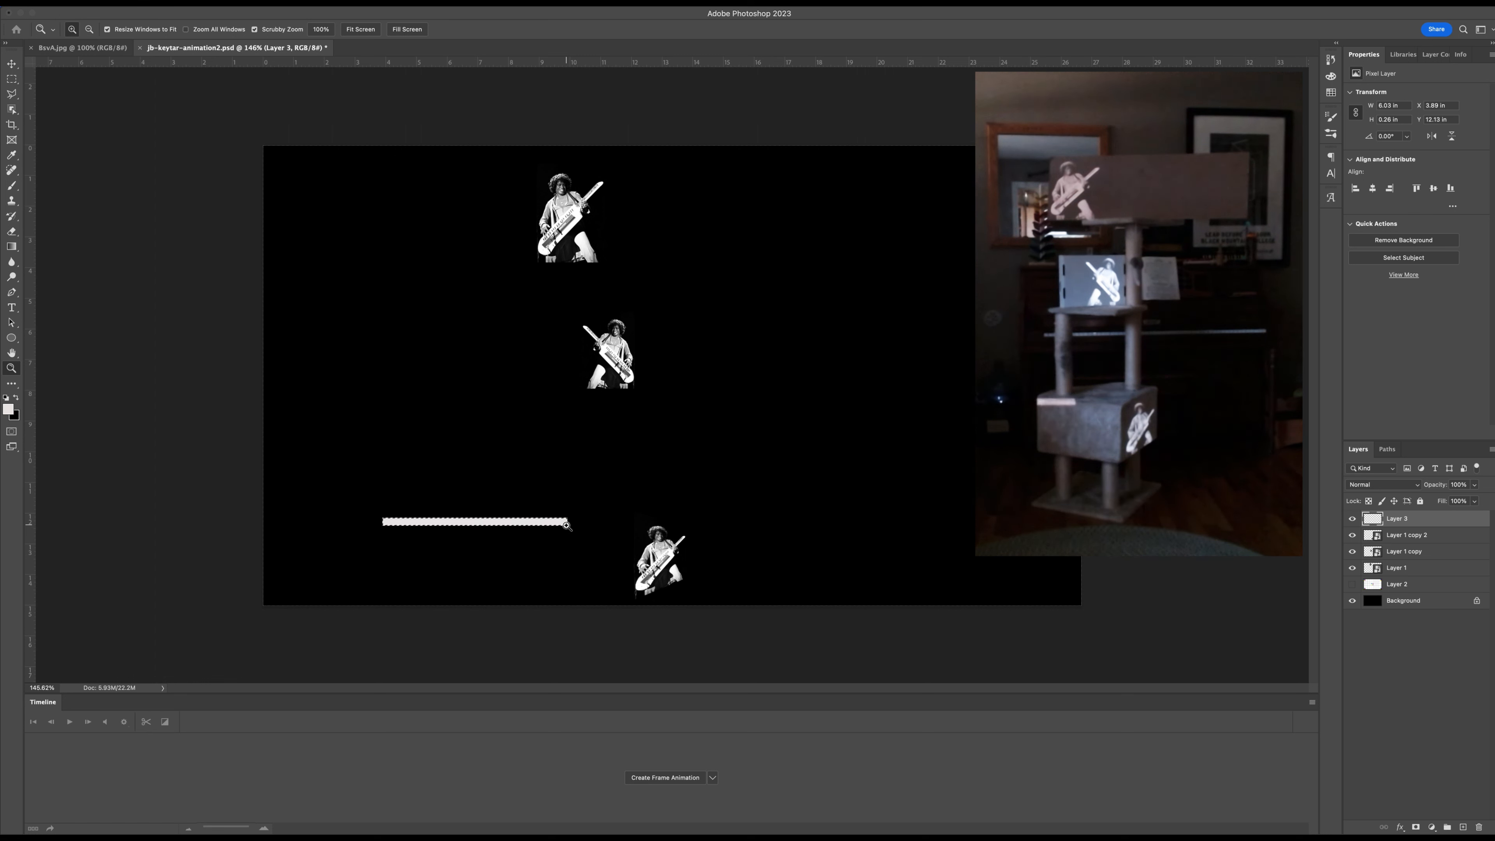
Deselect the white stripe, scale it proportionally to about 29.27% and apply the transform.
key("super+d")
key("super+t")
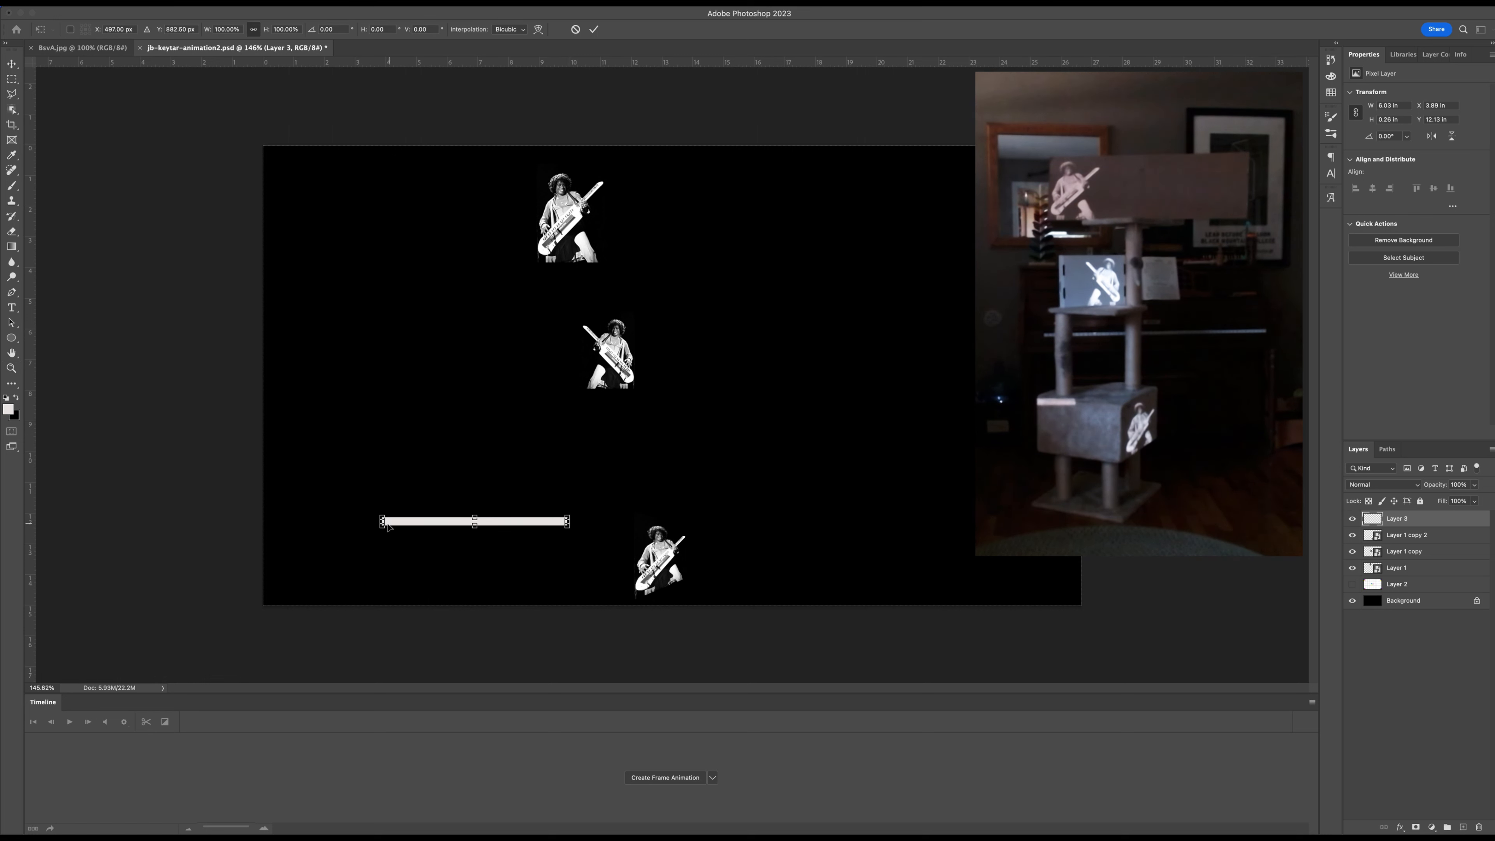
left_click_drag(386, 523, 505, 560)
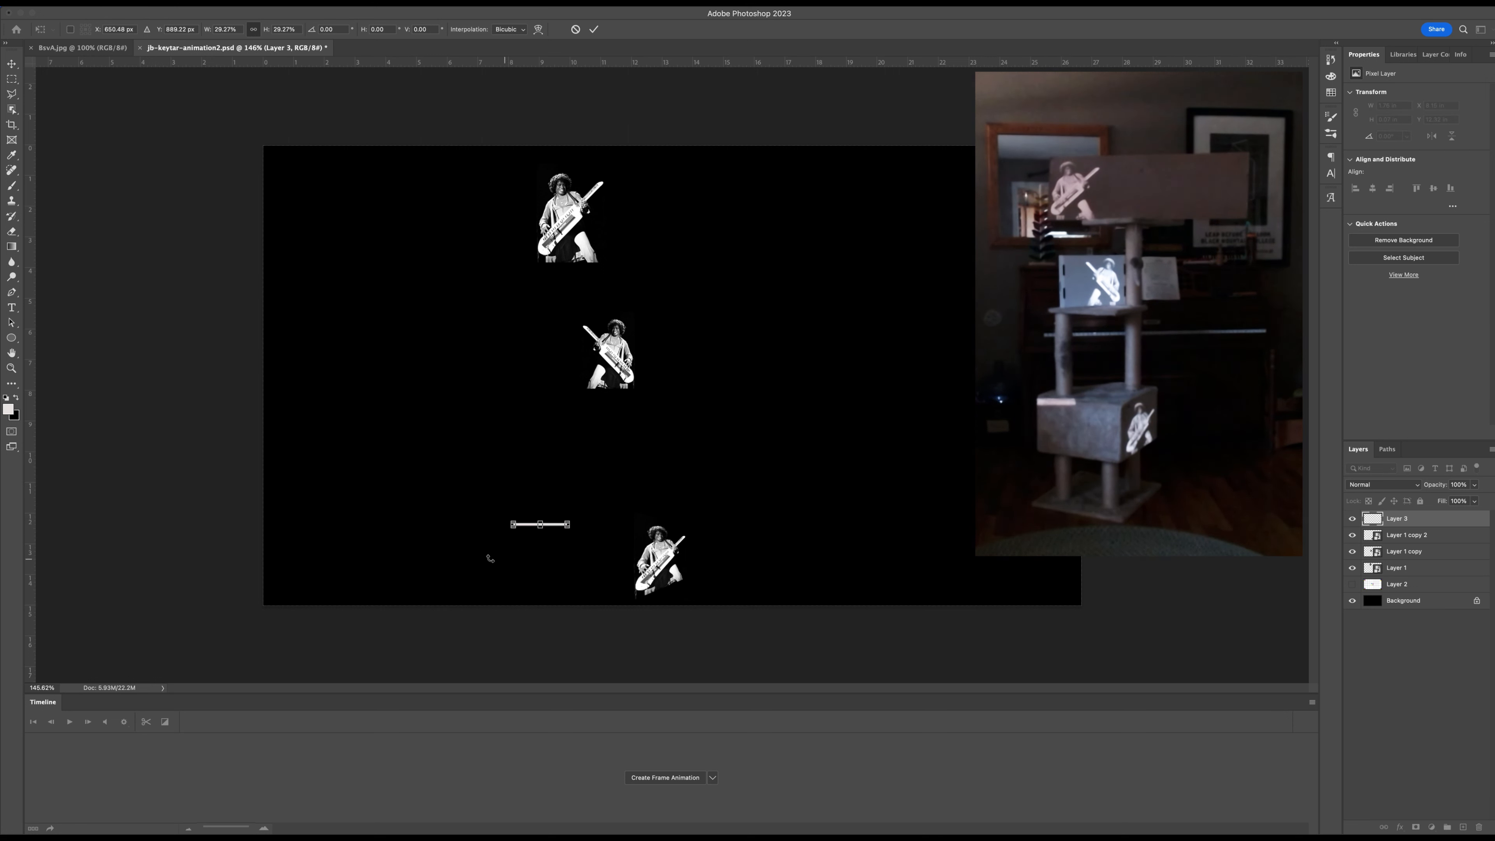
key("Return")
key("z")
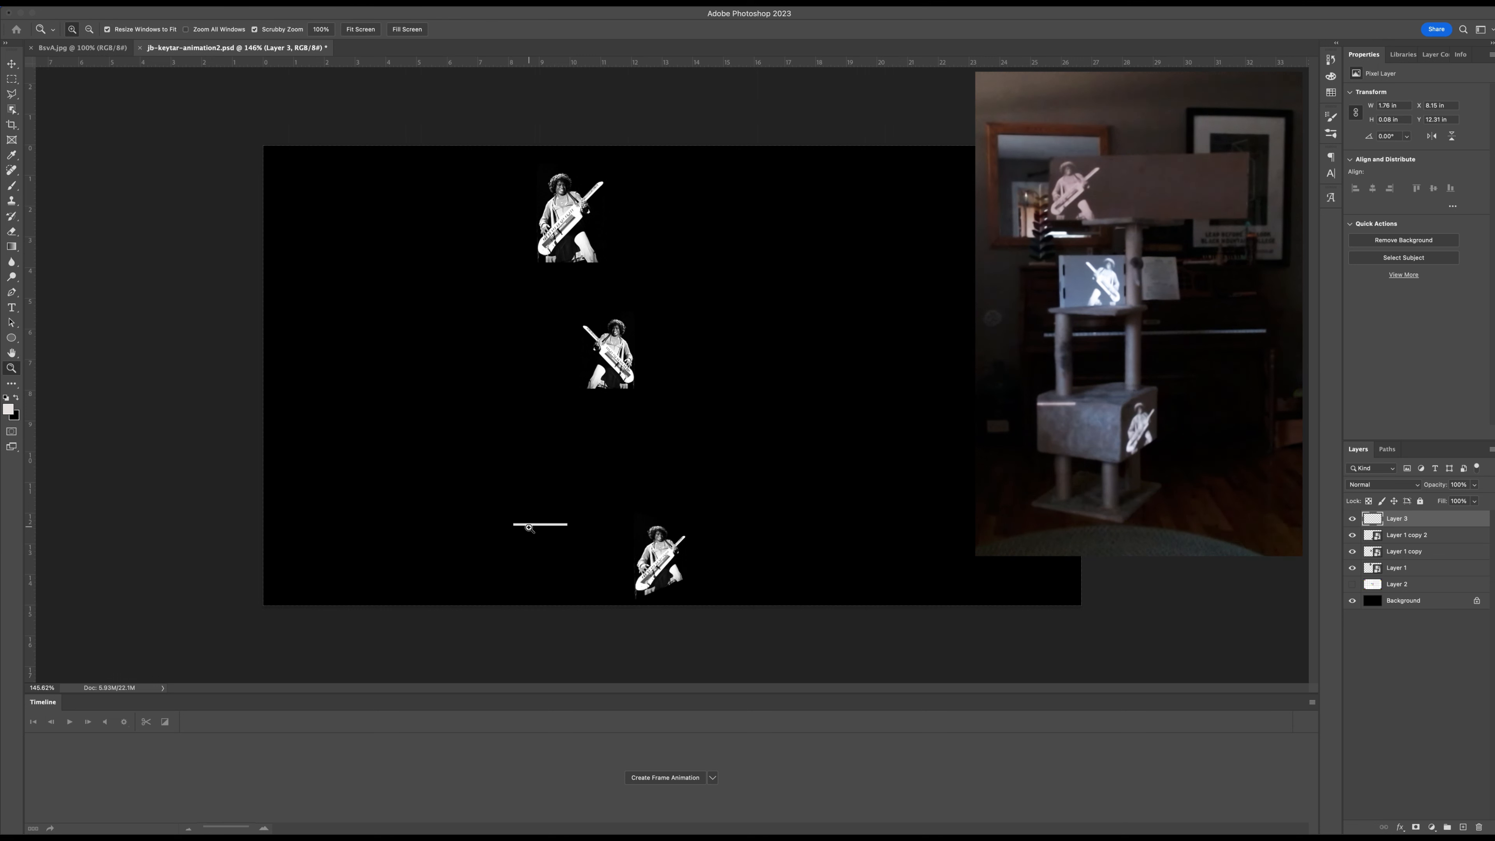
Place the stripe on the bottom box's left face at about X 9.19 in, Y 12.47 in with a copy below, and merge both layers.
key("v")
left_click_drag(541, 529, 577, 548)
left_click(1412, 537, "shift")
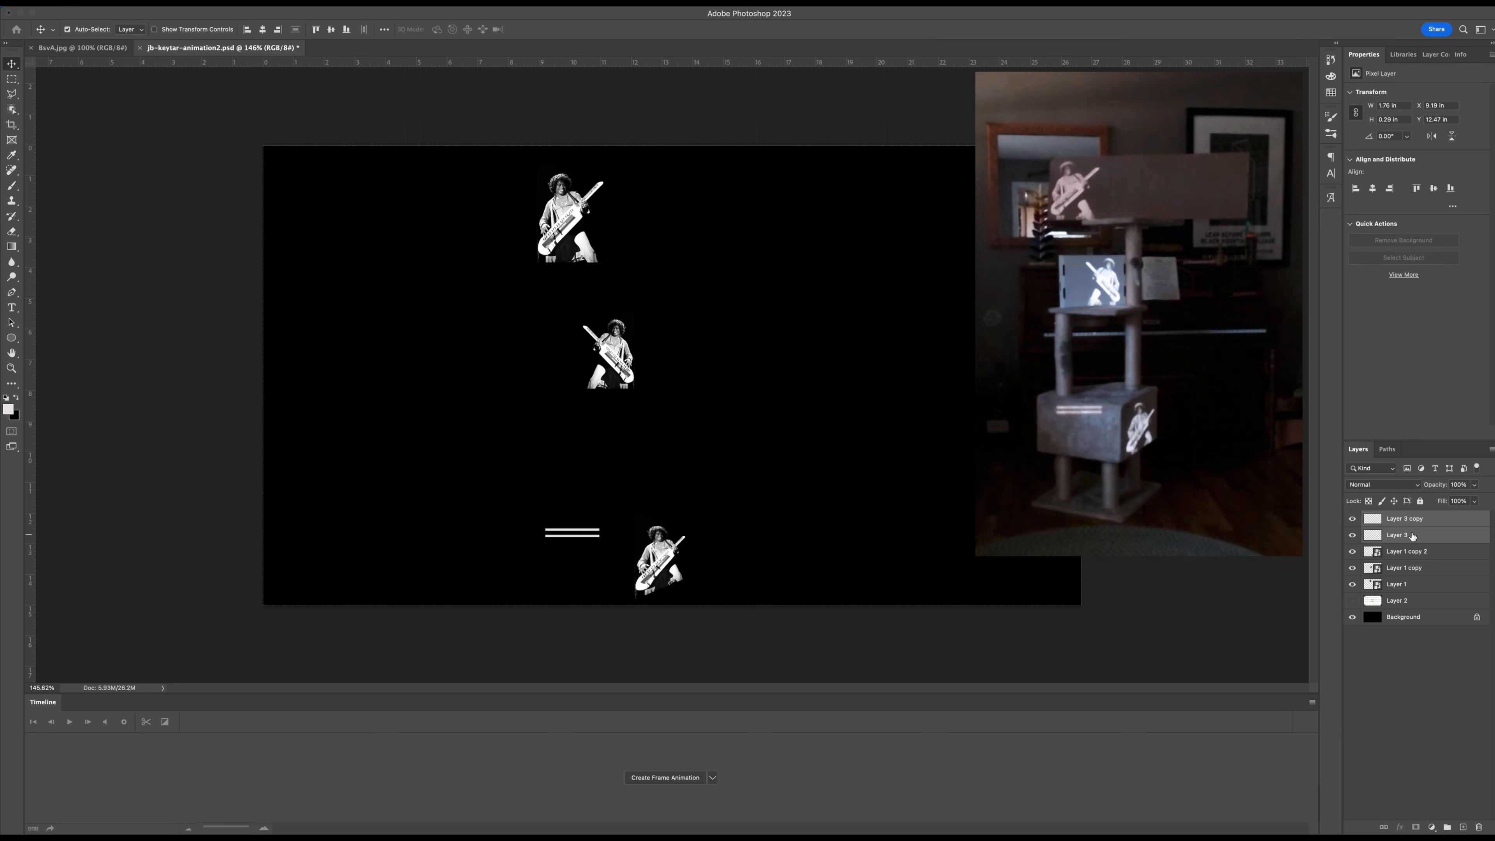
key("super+e")
Duplicate the stripe pair directly below itself and merge the two layers into one set of four stripes.
left_click_drag(563, 537, 566, 550, "alt")
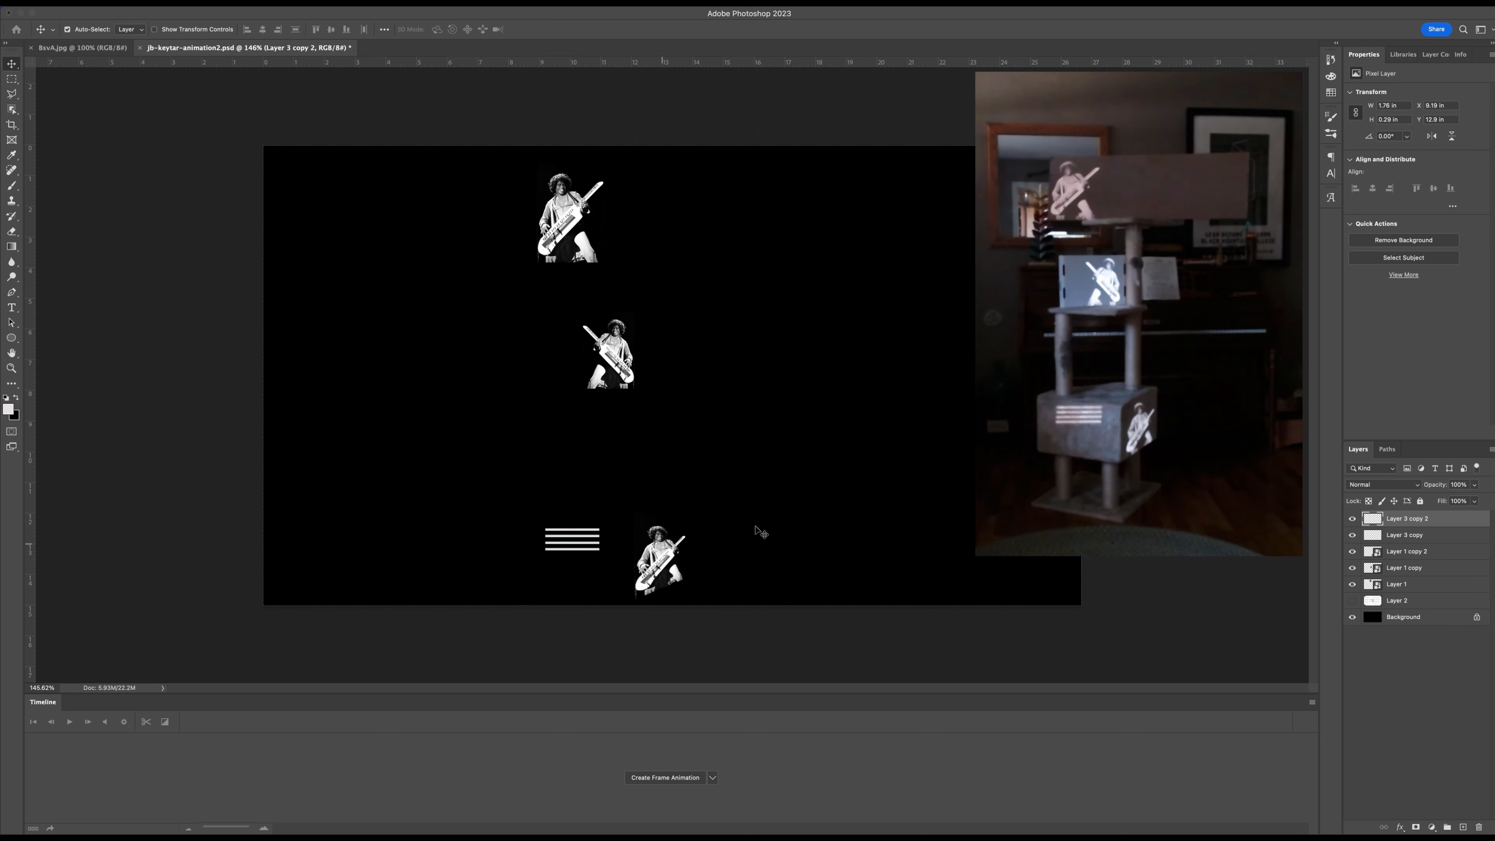
left_click(1392, 536, "shift")
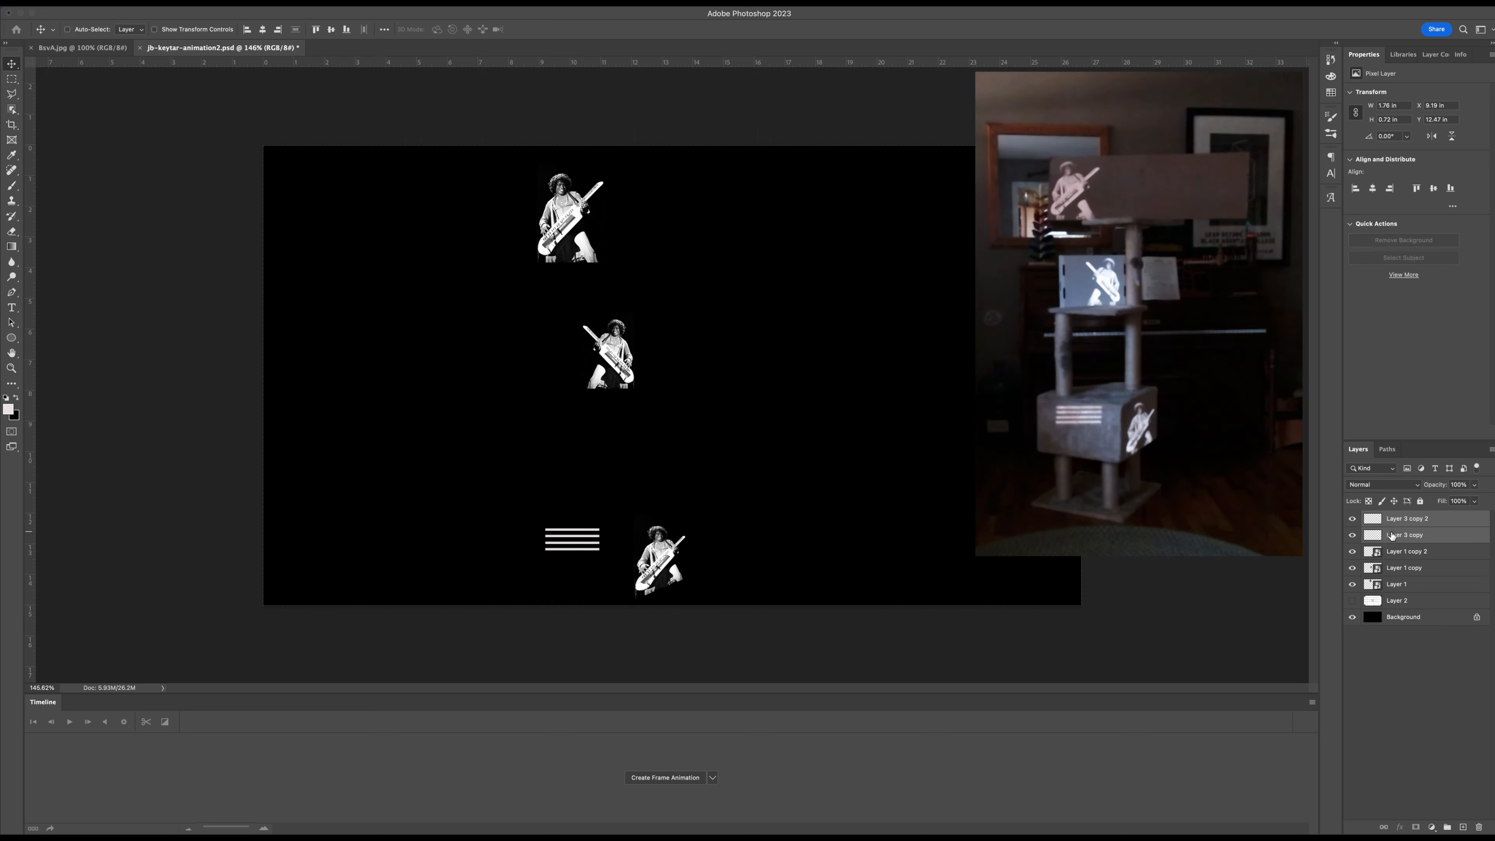
key("super+e")
Duplicate the four-stripe set below itself, nudge the copy up to even the spacing at about Y 13.32 in, and merge both layers.
left_click_drag(589, 535, 587, 583)
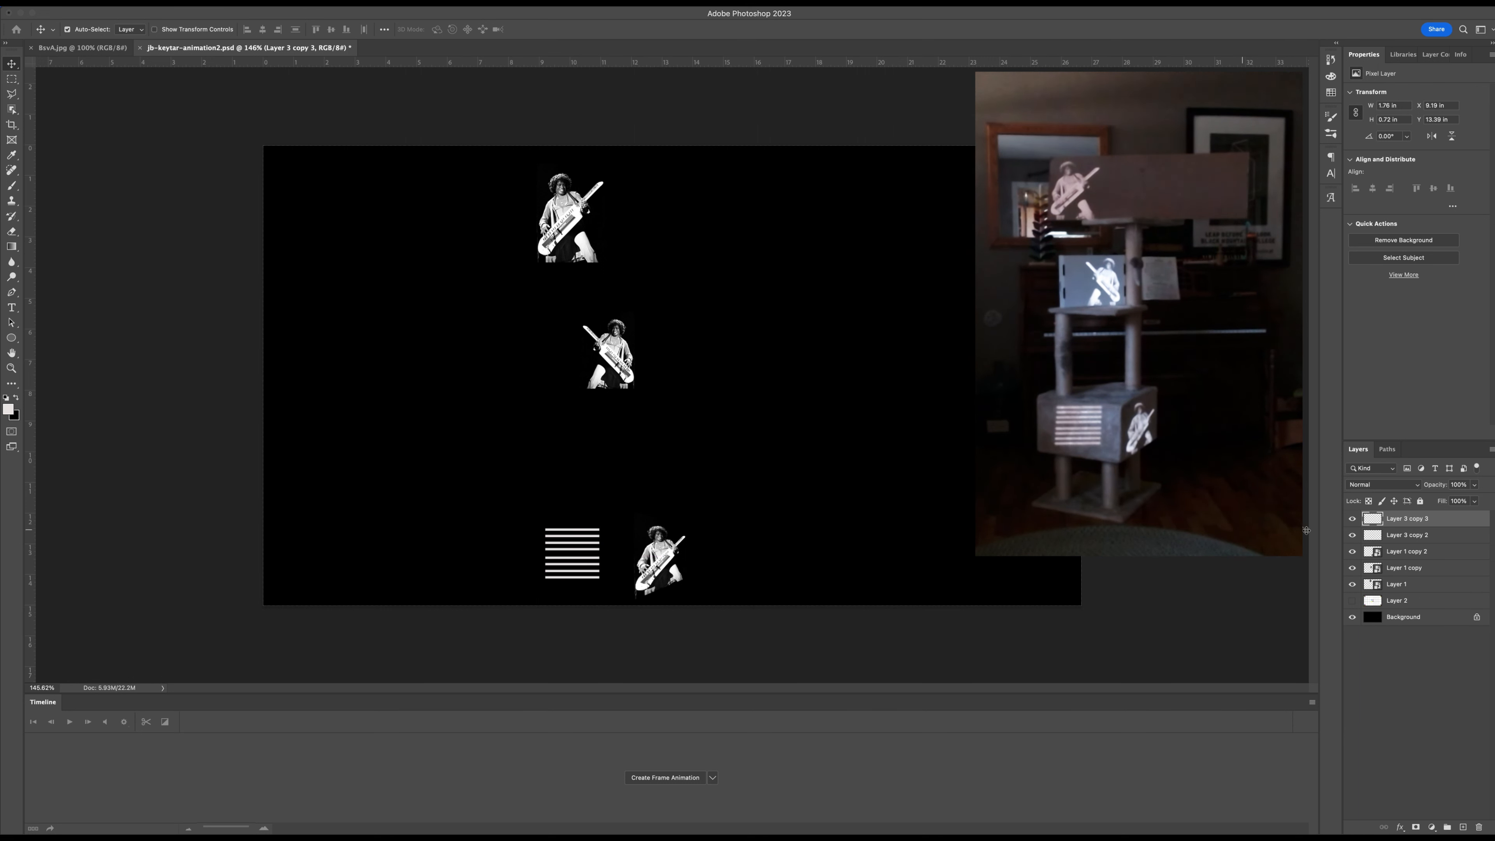
key("Up")
key("Up")
key("Up")
key("Up")
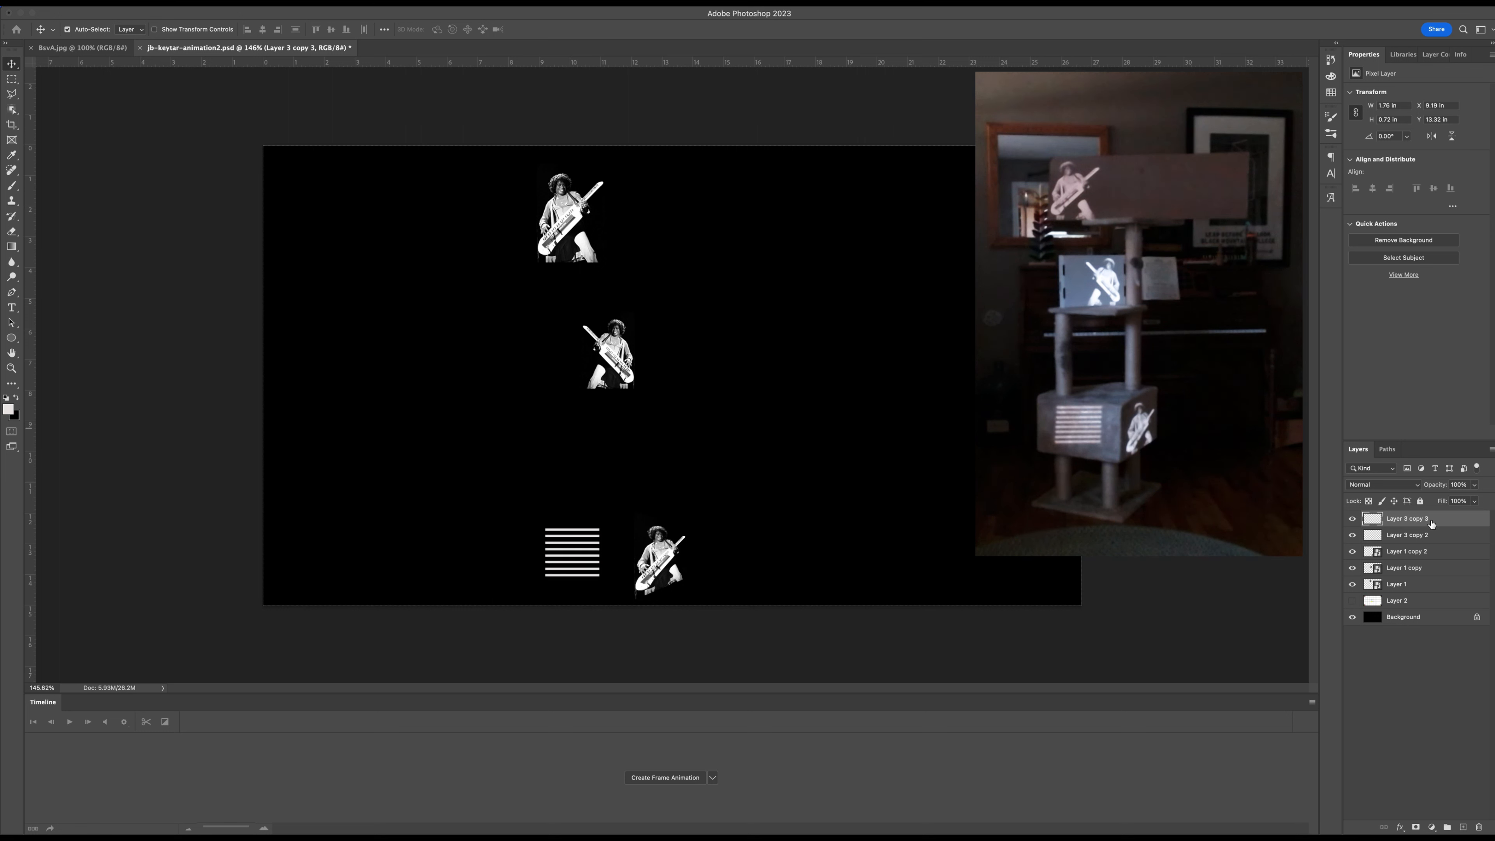
left_click(1421, 536, "shift")
key("super+e")
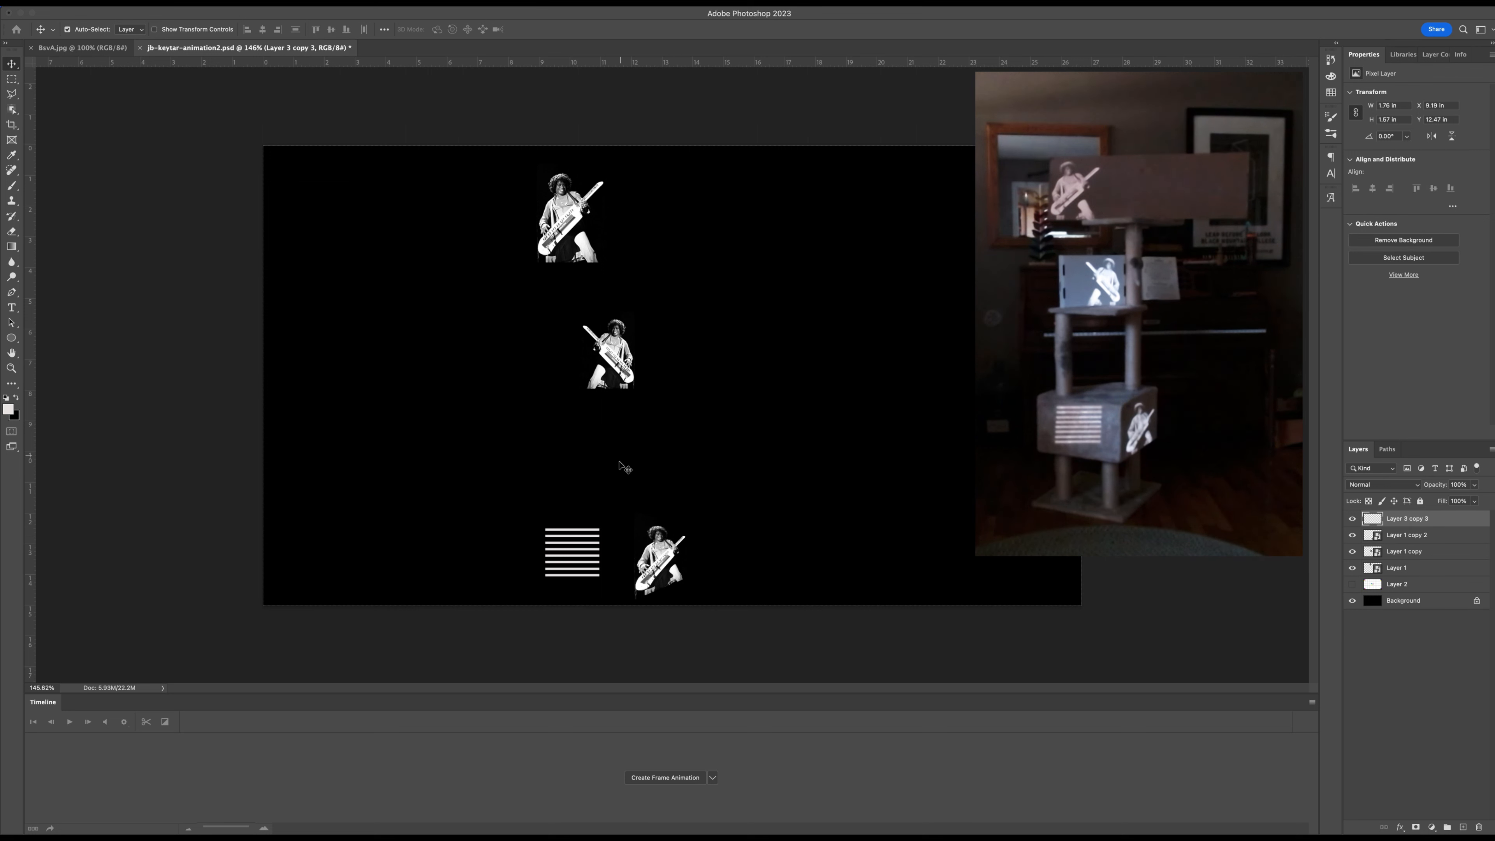
Enlarge the stripe block to about 189.76% width and 163.7% height to cover the bottom box's left face, and apply the transform.
key("super+t")
left_click_drag(599, 552, 555, 564)
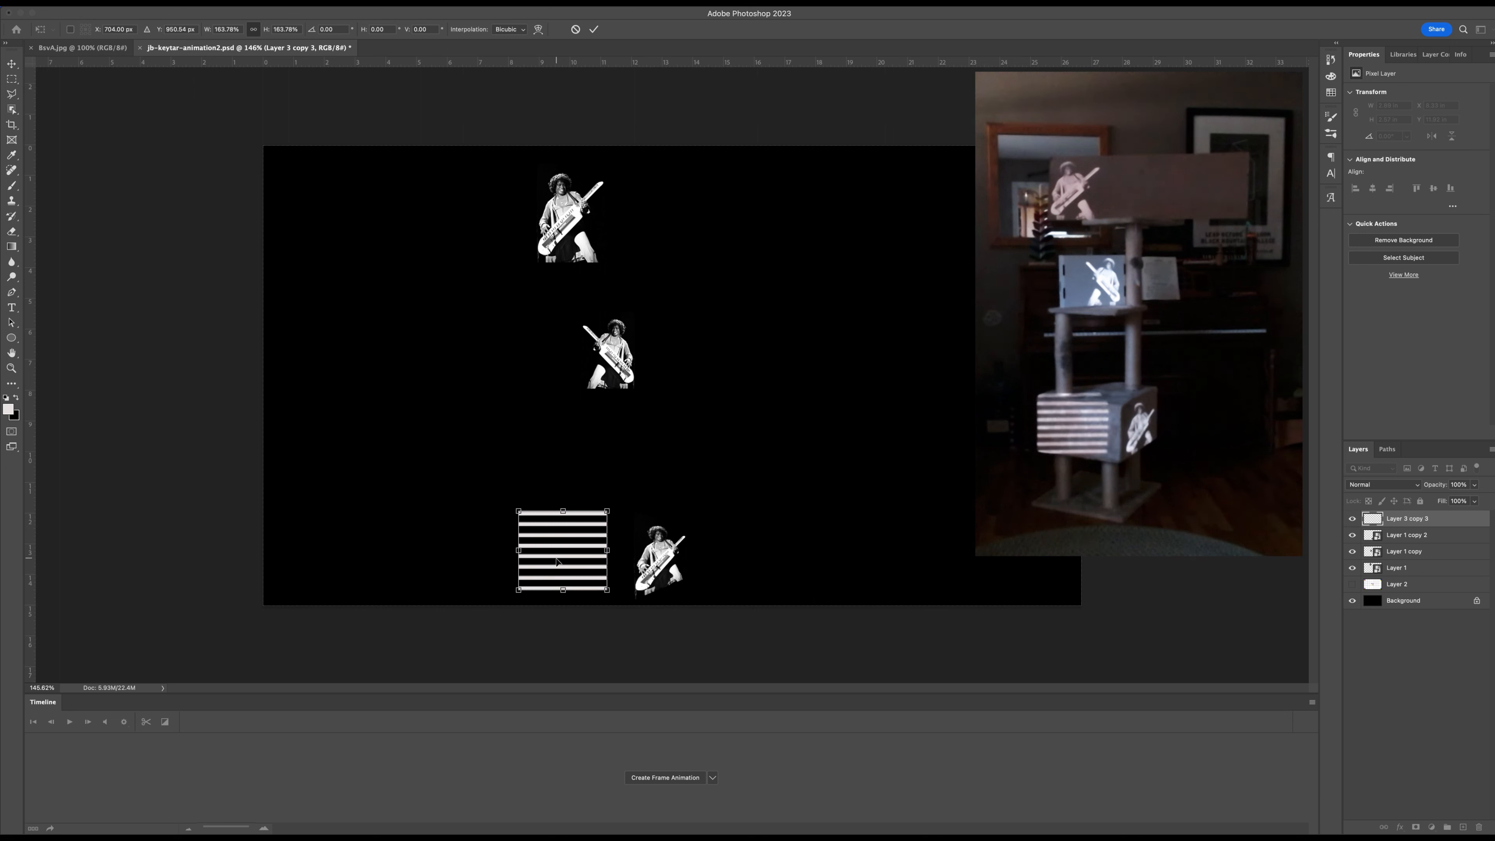
left_click_drag(609, 550, 623, 551)
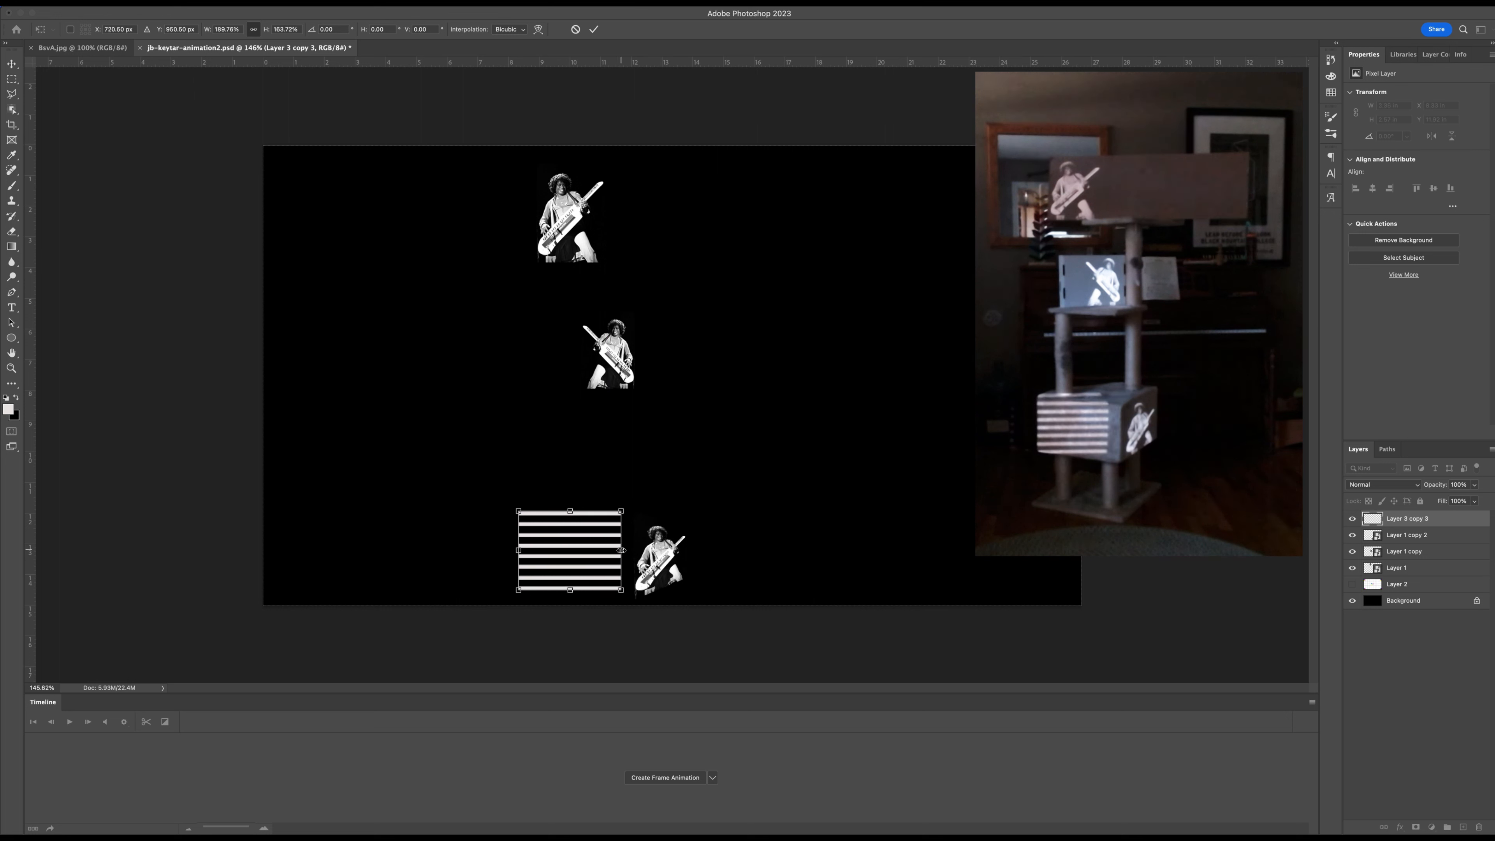
key("Return")
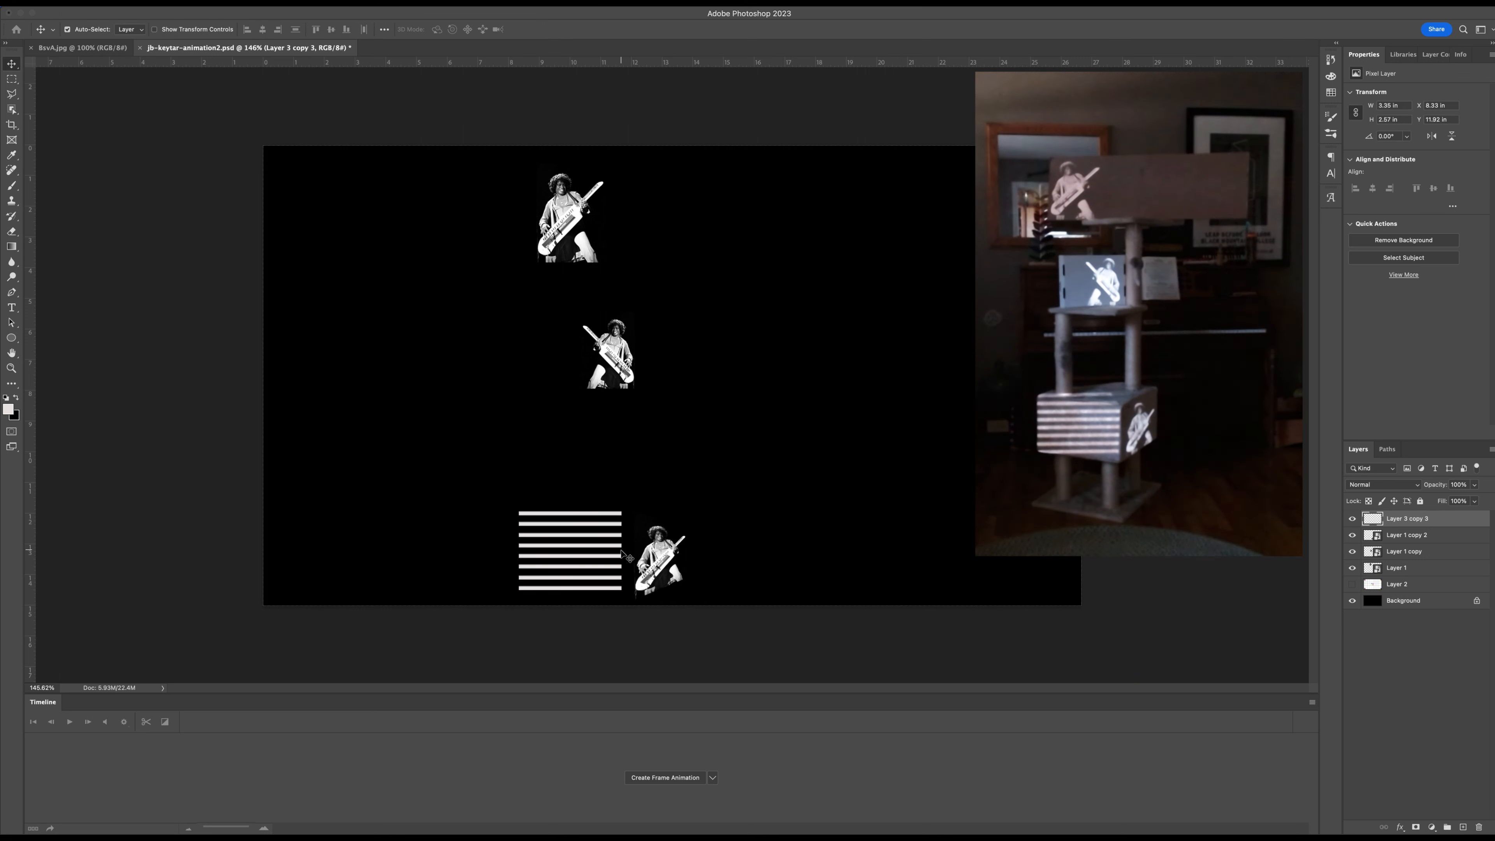
Nudge the stripe block down to about Y 12.21 in.
key("Down")
key("Down")
key("Down")
key("Down")
key("Down")
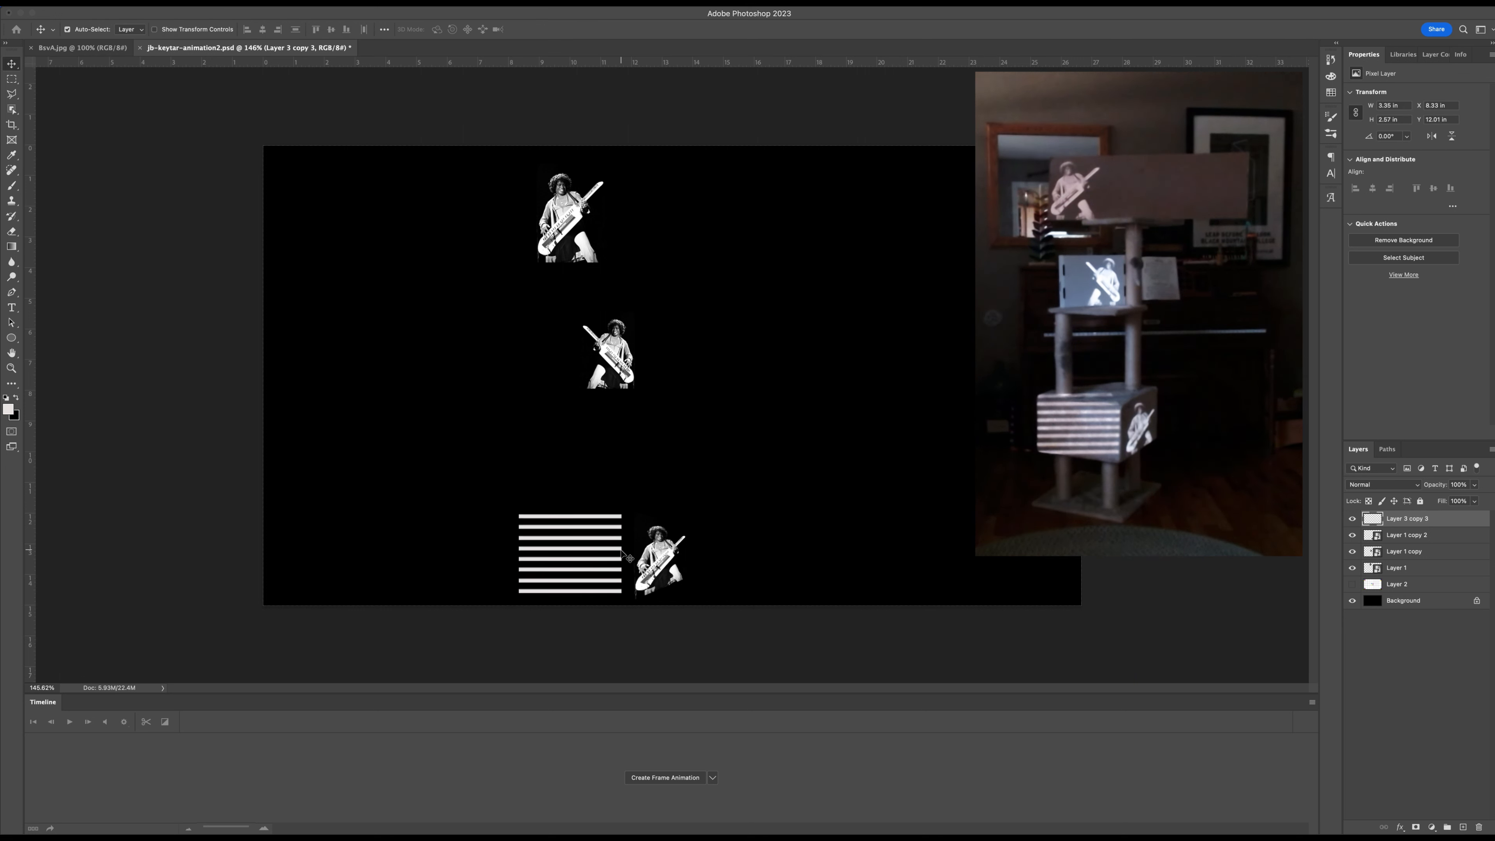
key("Down")
key("Down")
key("Down")
key("Down")
key("Down")
key("Down")
key("Down")
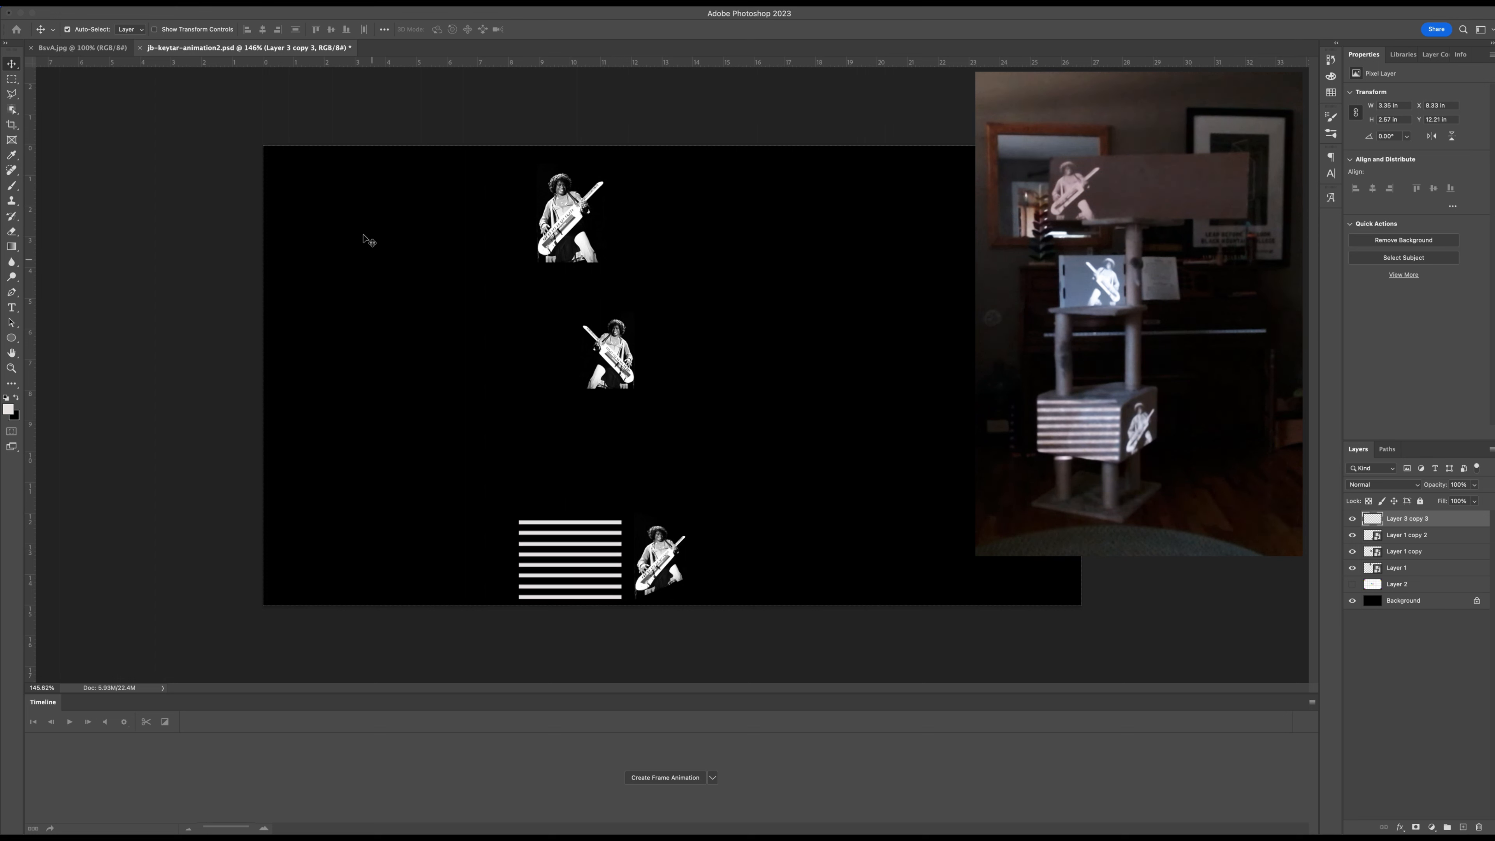
Shorten the stripe block's left edge with a Perspective transform and skew that edge upward.
left_click(117, 3)
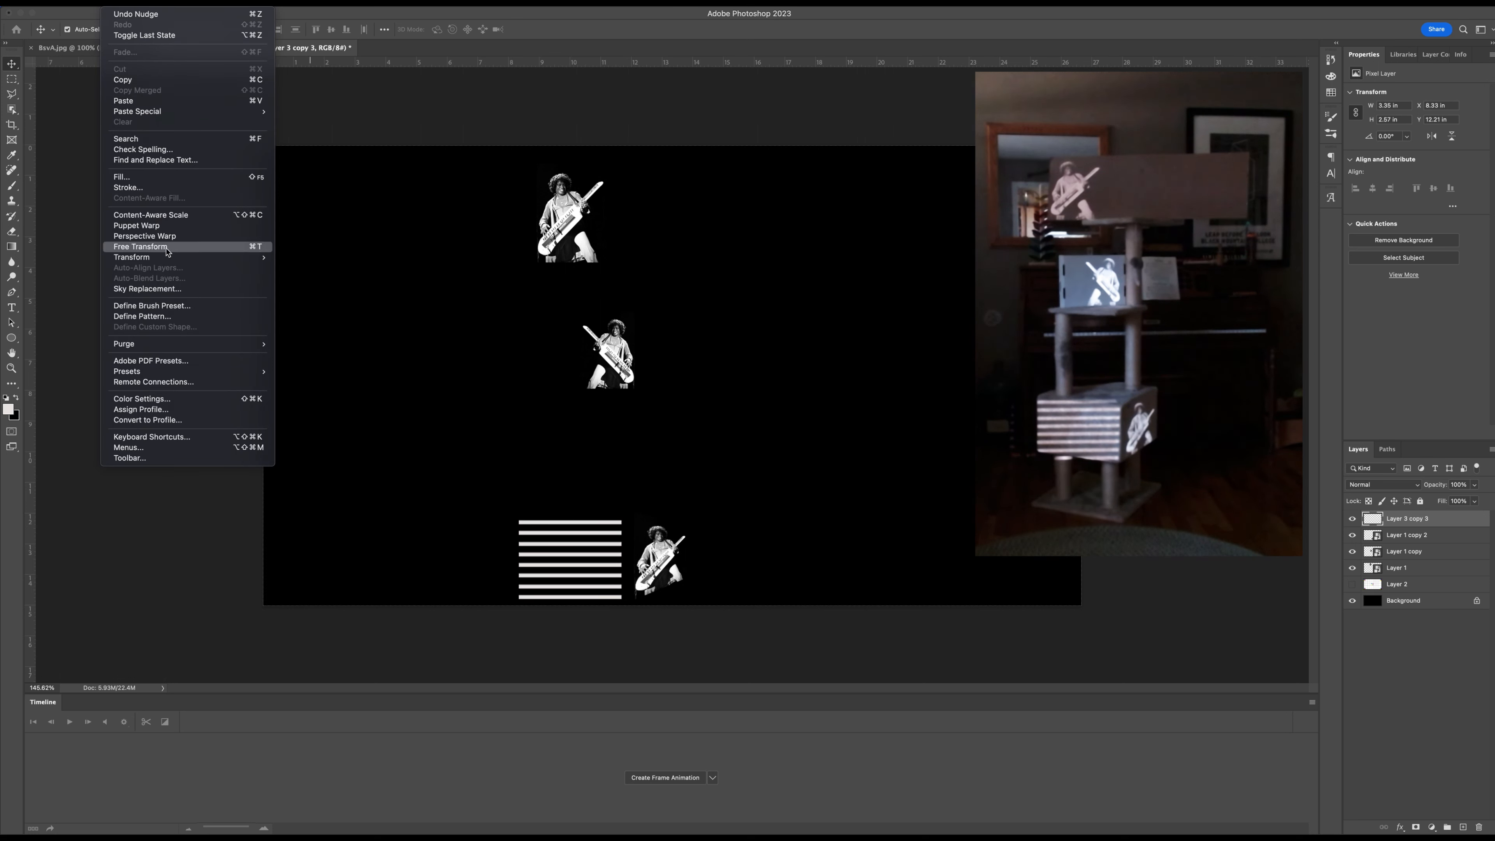
mouse_move(194, 258)
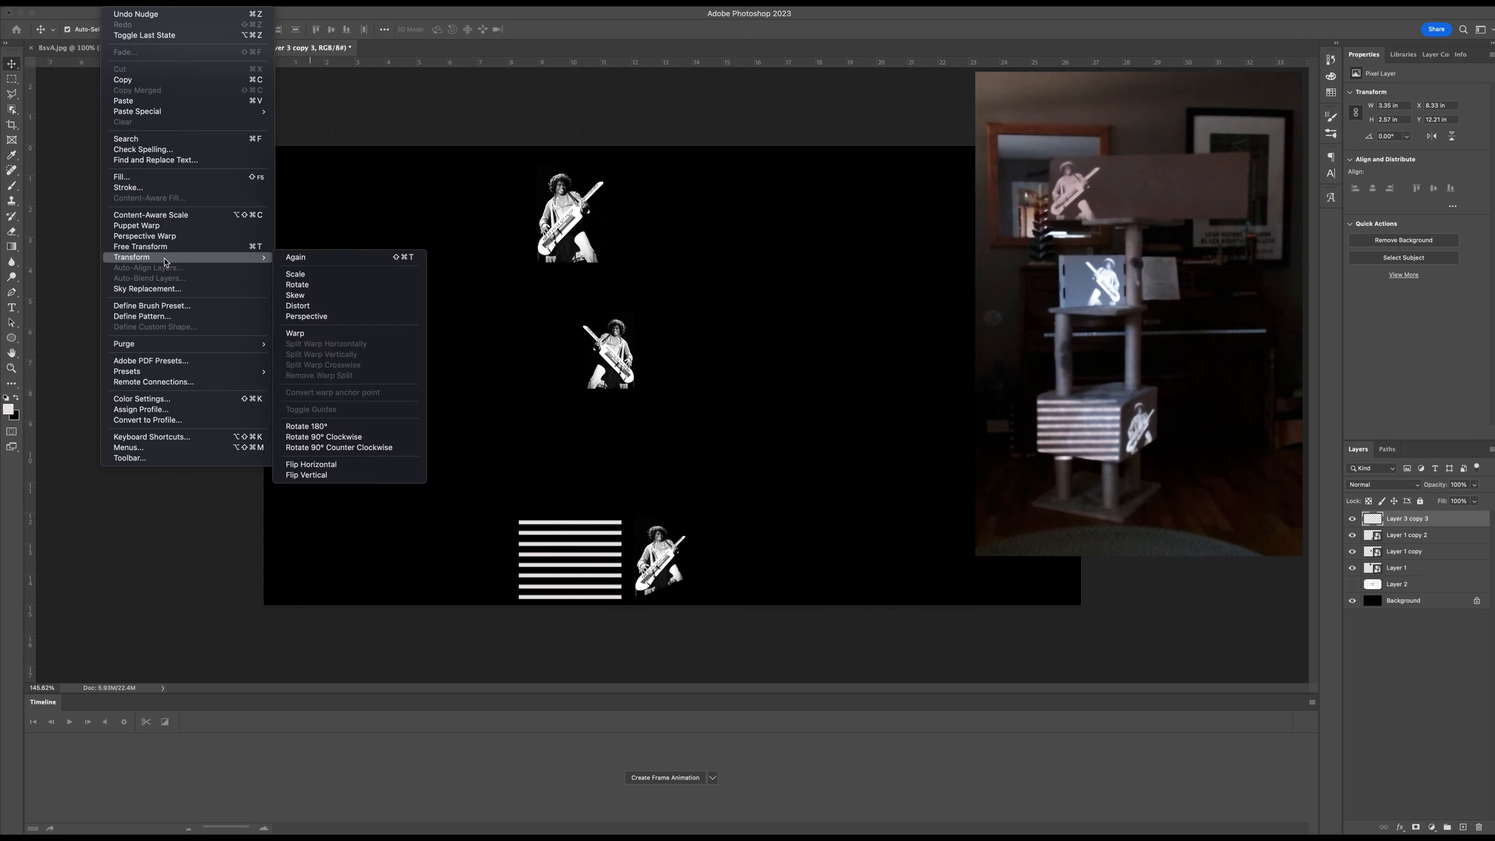
left_click(342, 318)
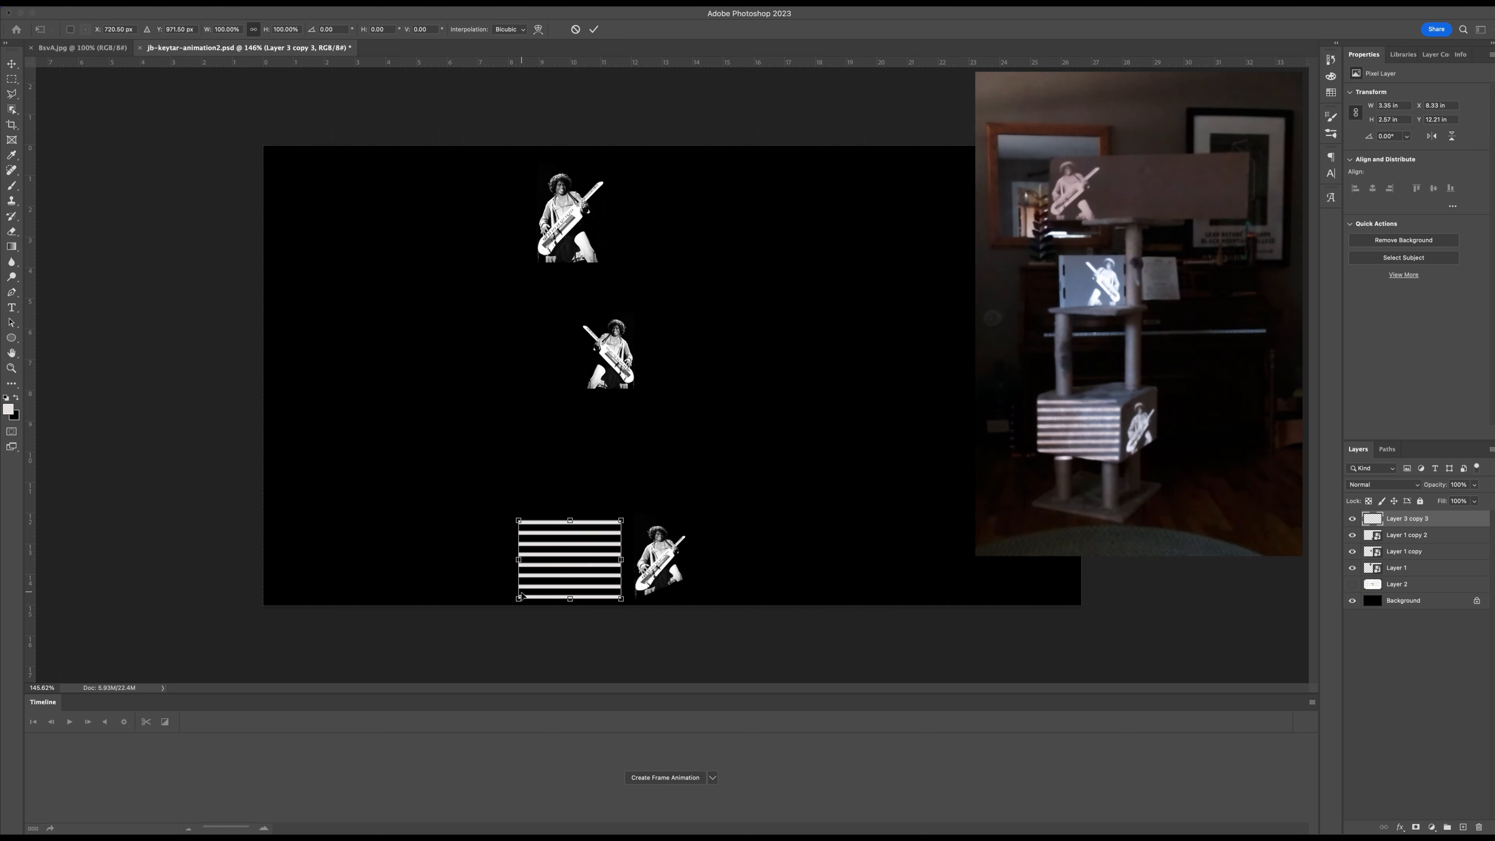
left_click_drag(518, 598, 519, 587)
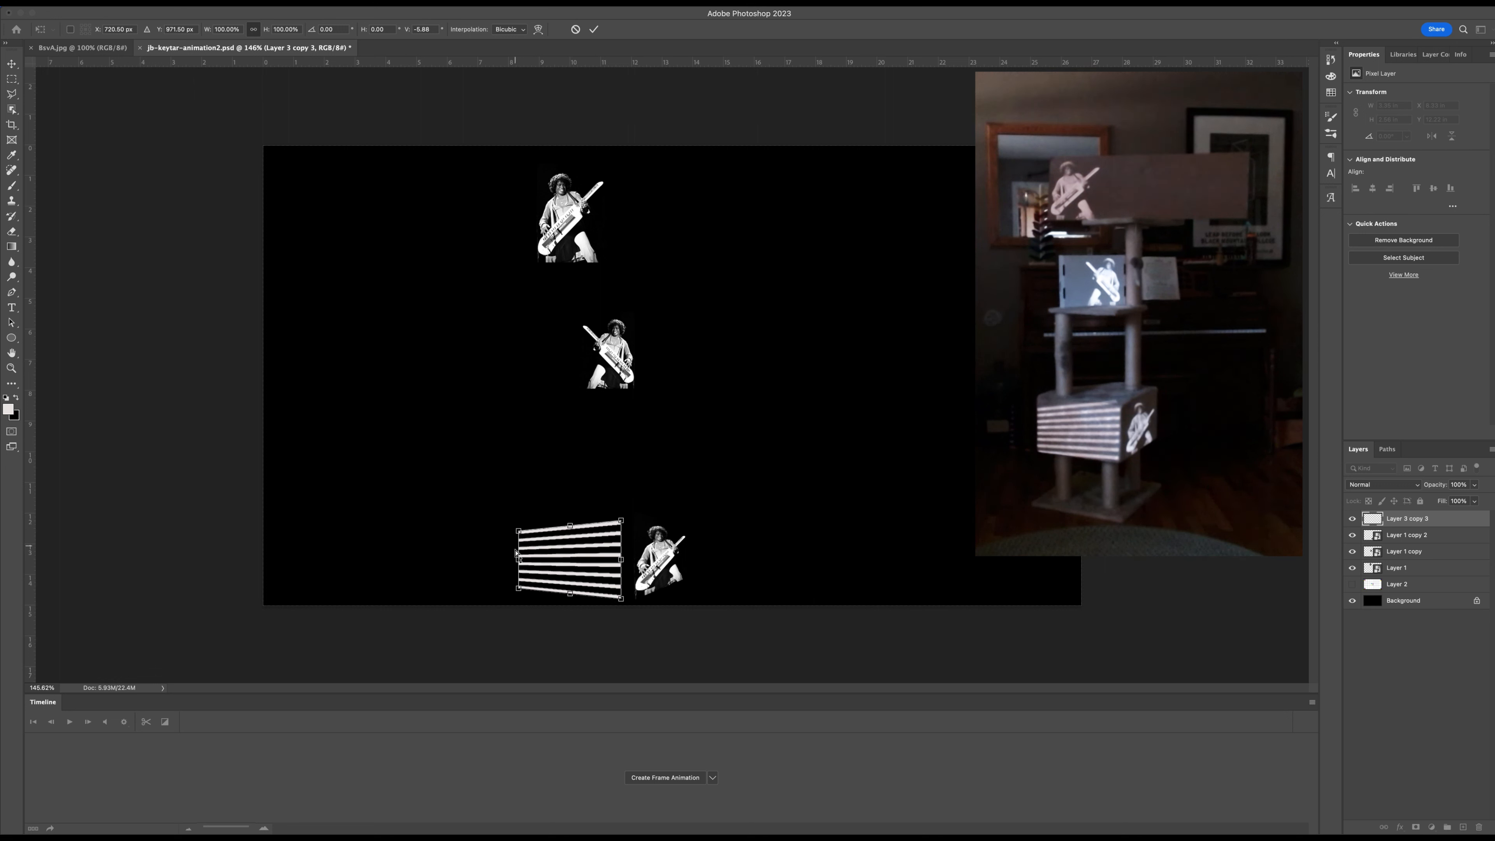
left_click_drag(519, 562, 520, 554)
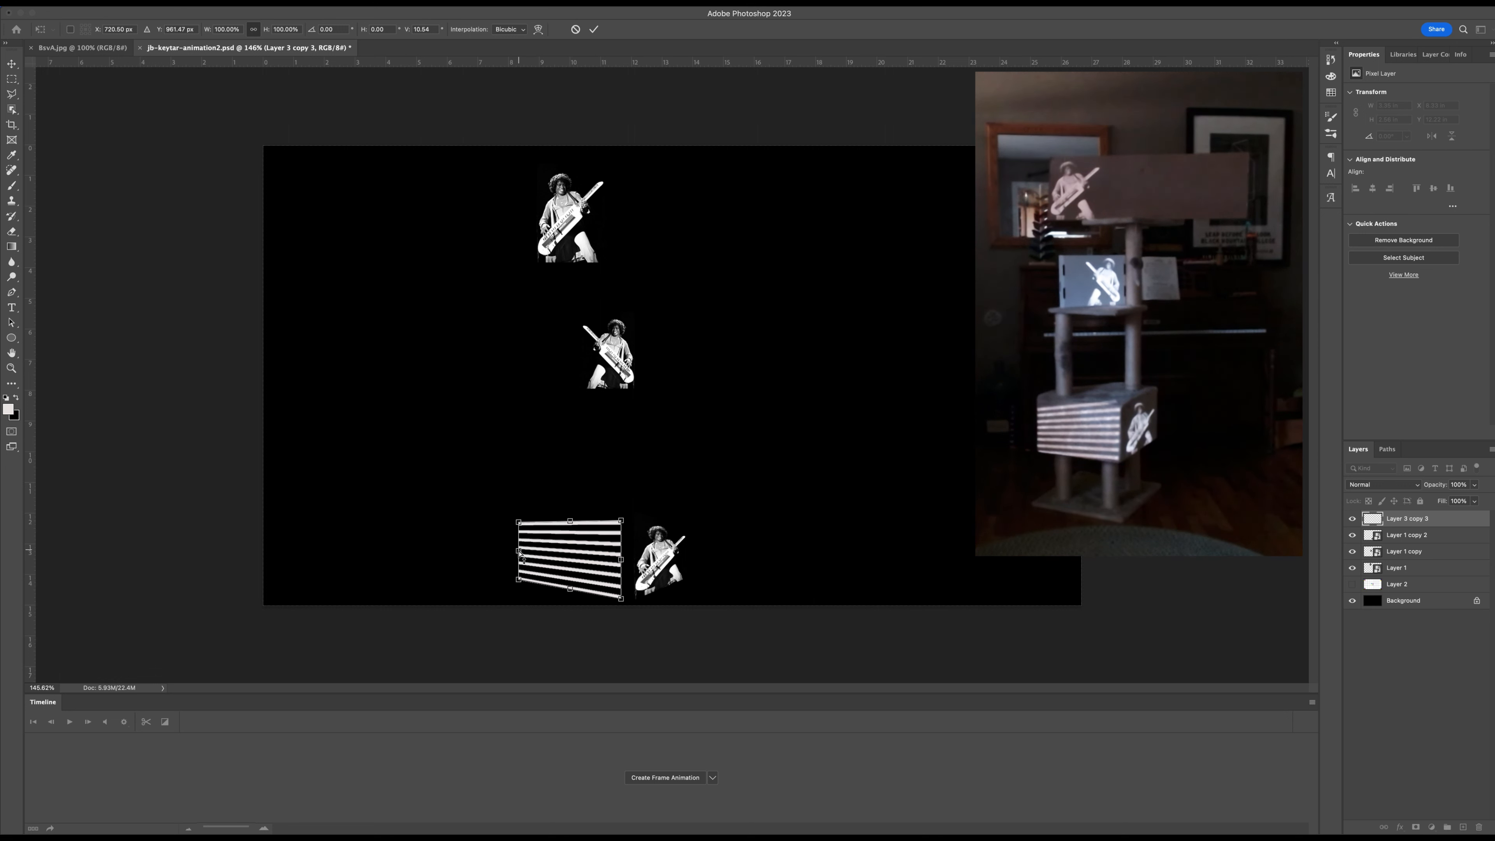
Shorten the stripe block's right edge with the Perspective transform and skew that edge slightly downward.
left_click_drag(622, 522, 620, 566)
left_click(618, 562)
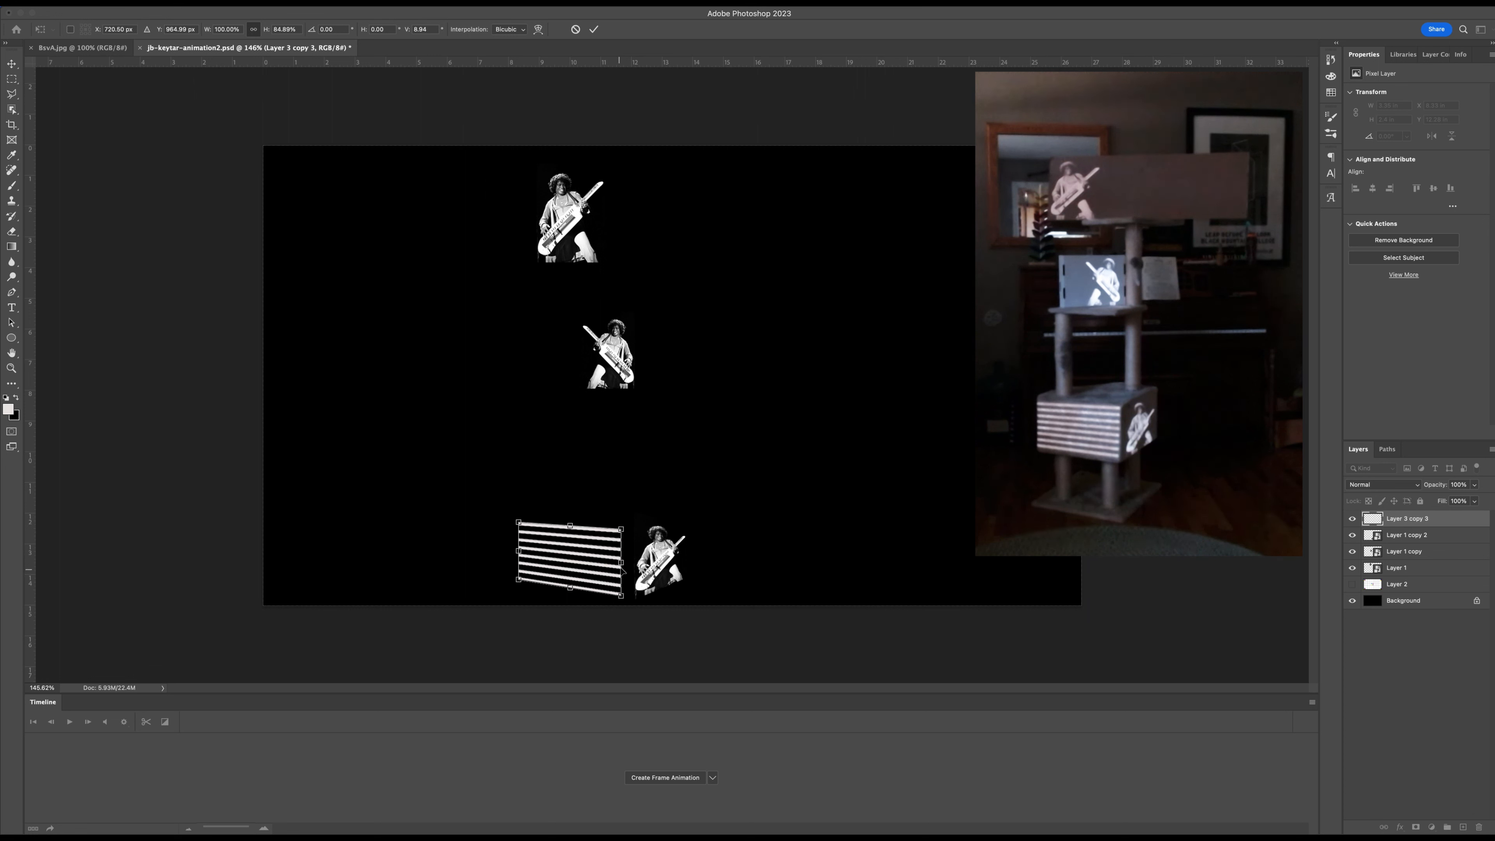
left_click_drag(621, 564, 622, 567)
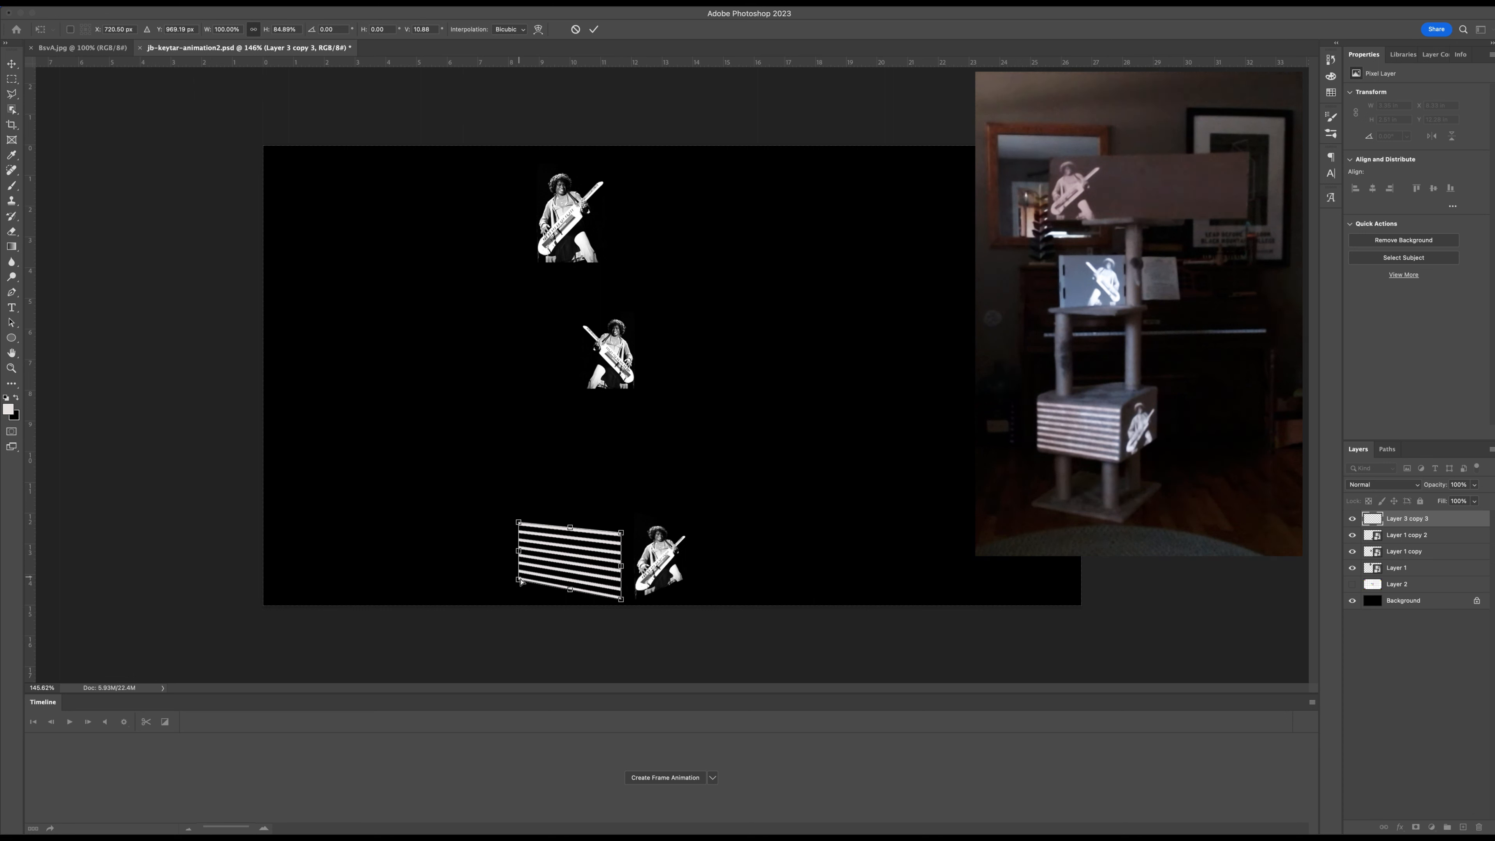
Fine-tune the height of the stripe block's left edge to match the bottom box's face, and apply the transform.
left_click_drag(520, 582, 517, 589)
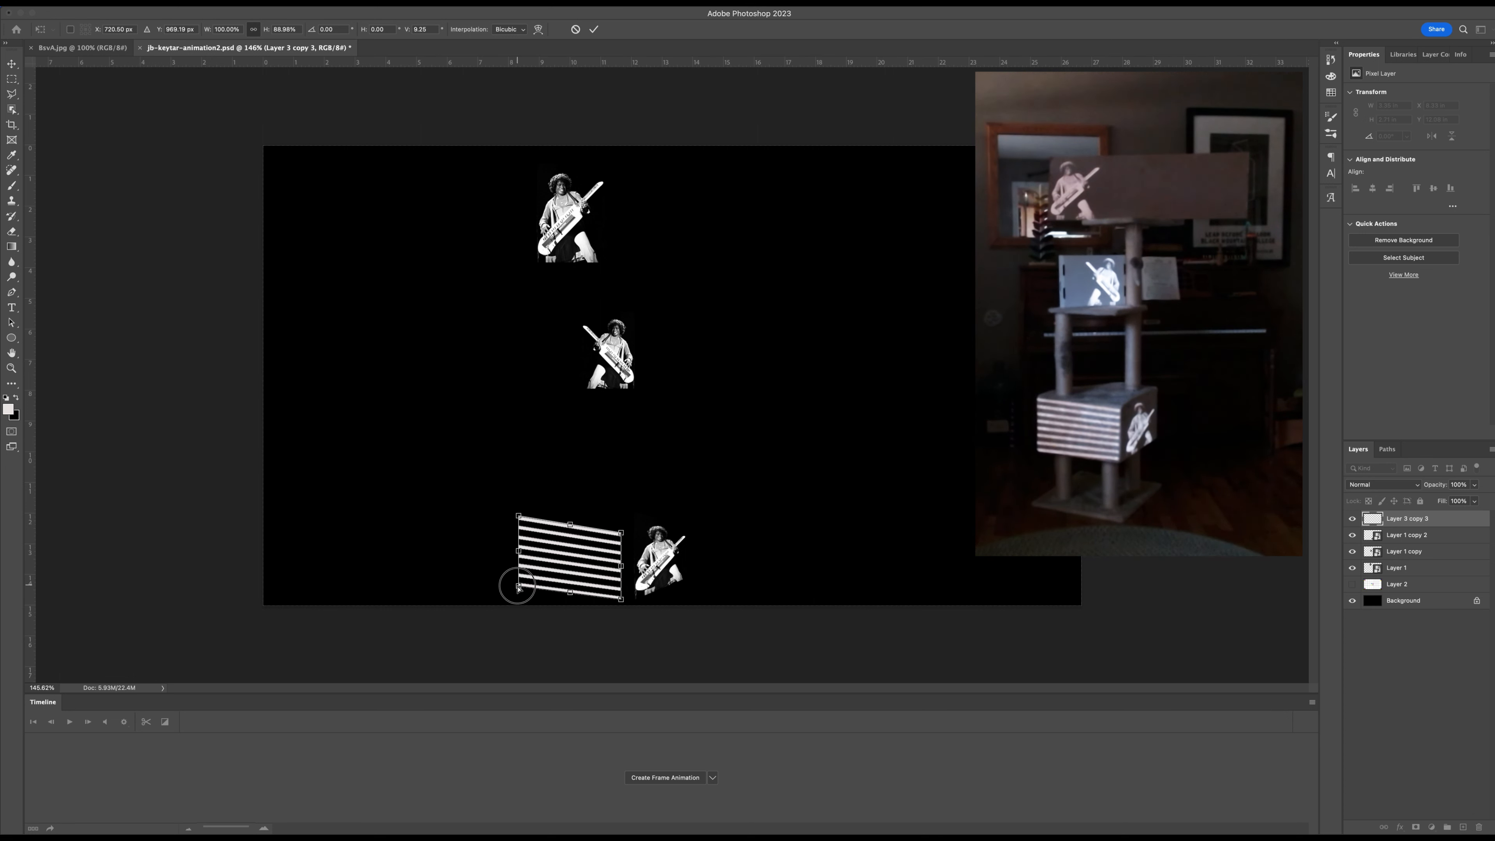
scroll(518, 586, "up", 5)
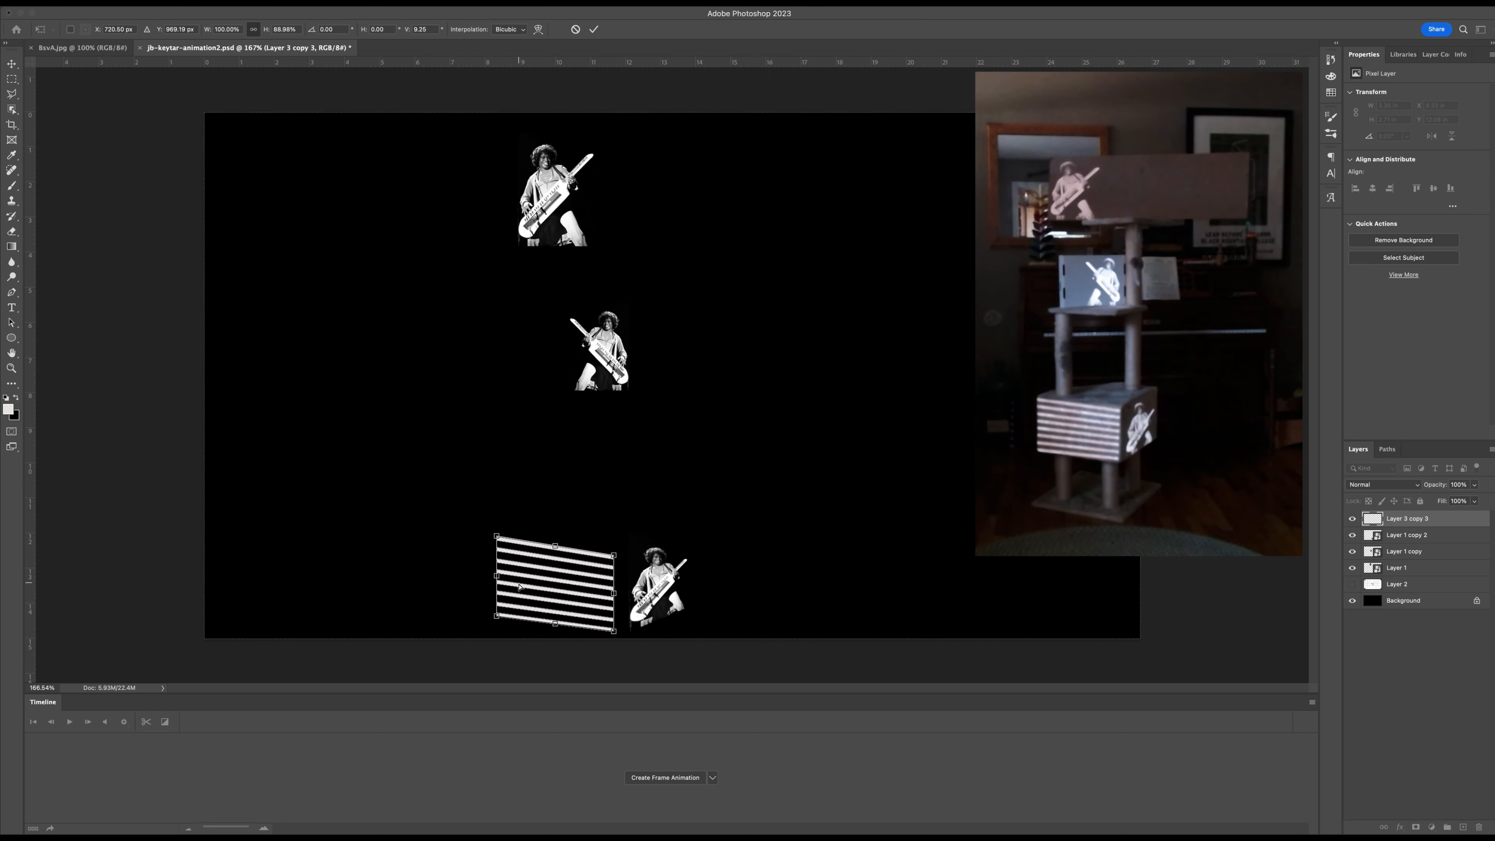
scroll(519, 587, "up", 4)
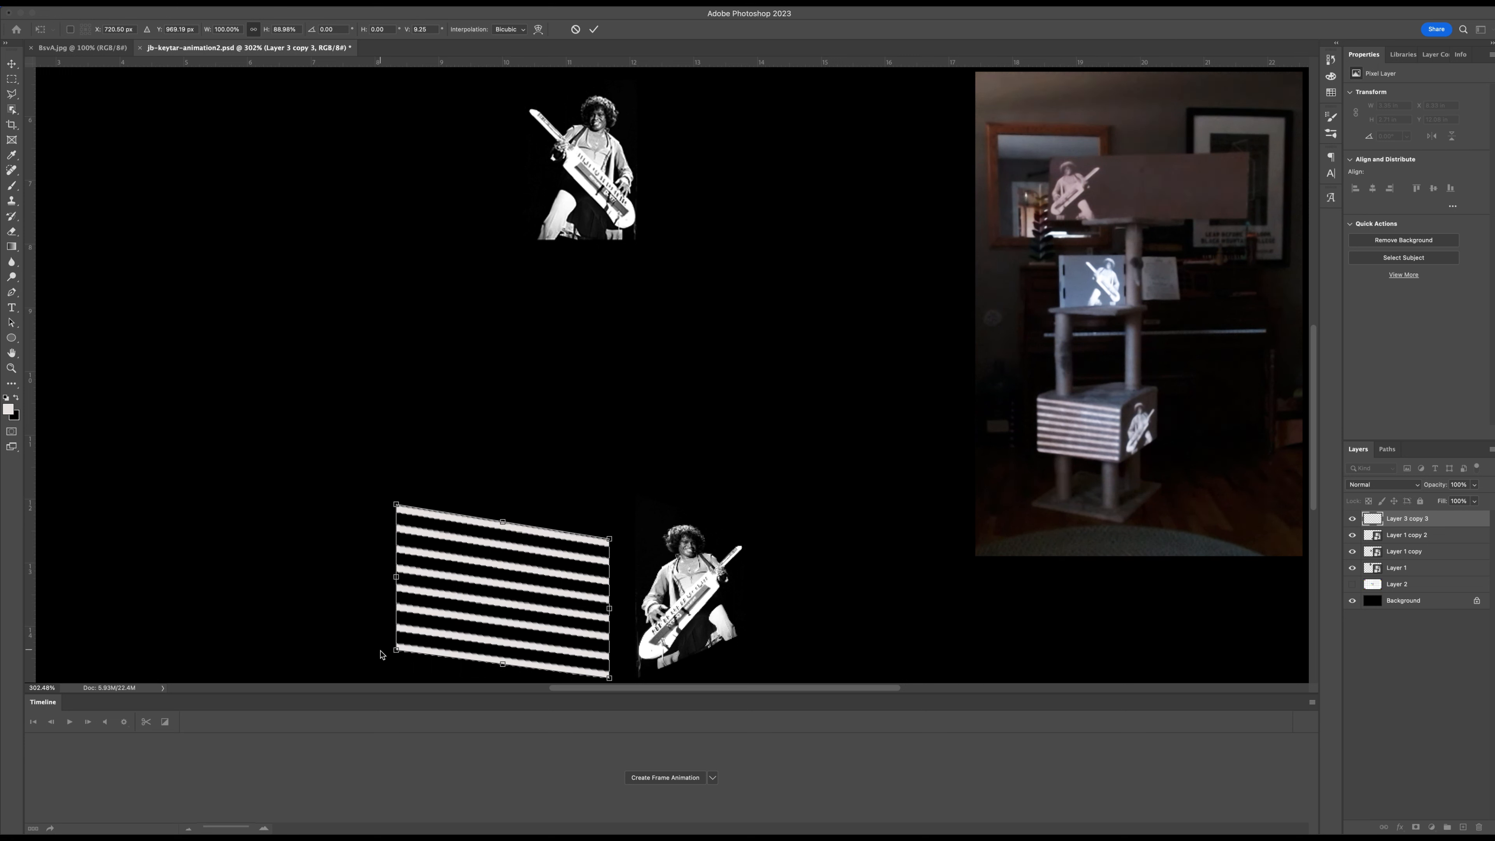
left_click_drag(396, 649, 396, 646)
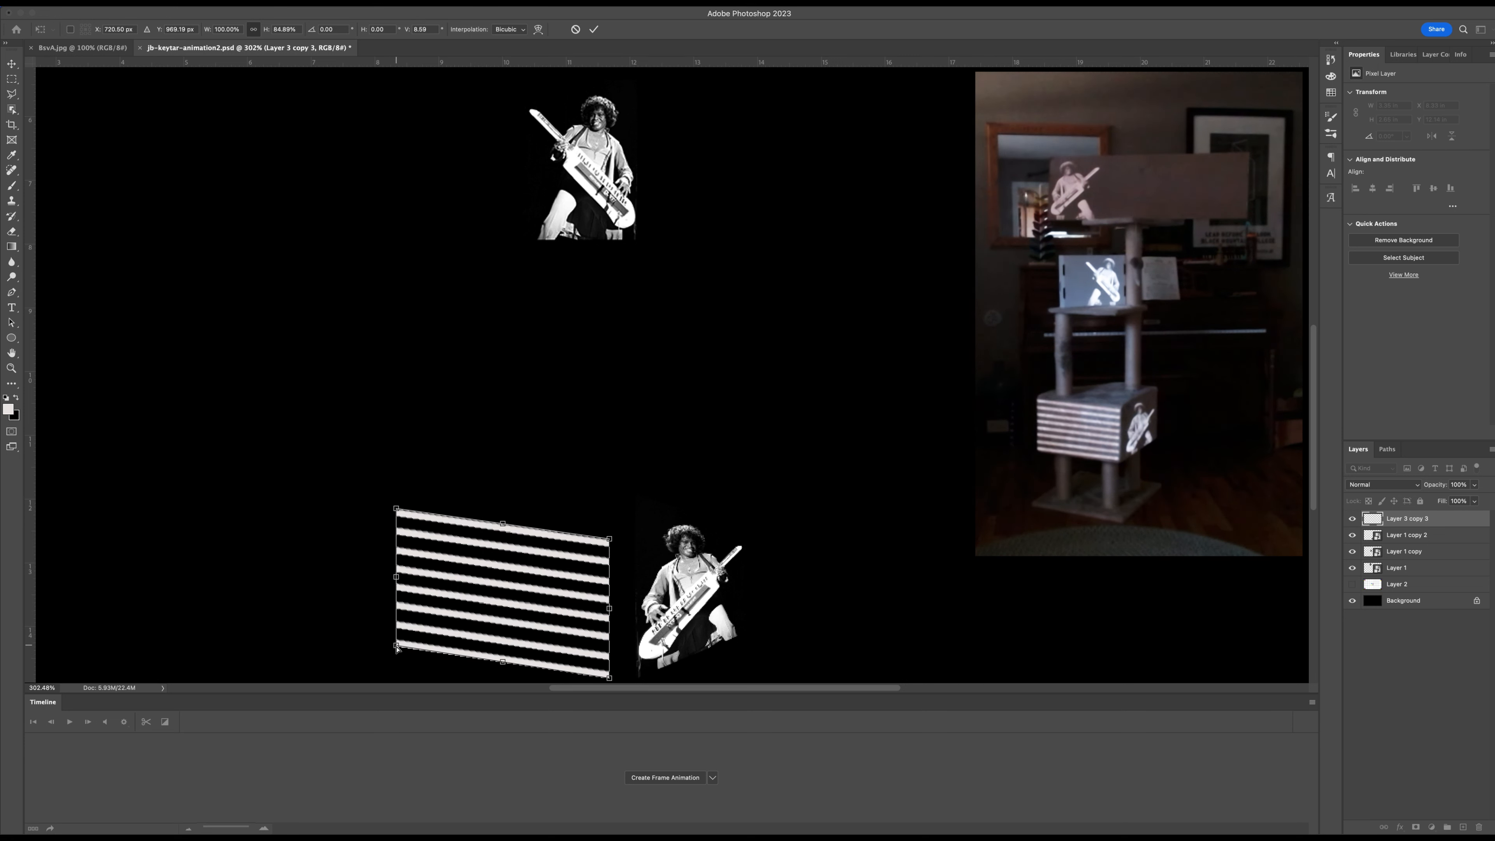
left_click_drag(397, 650, 397, 646)
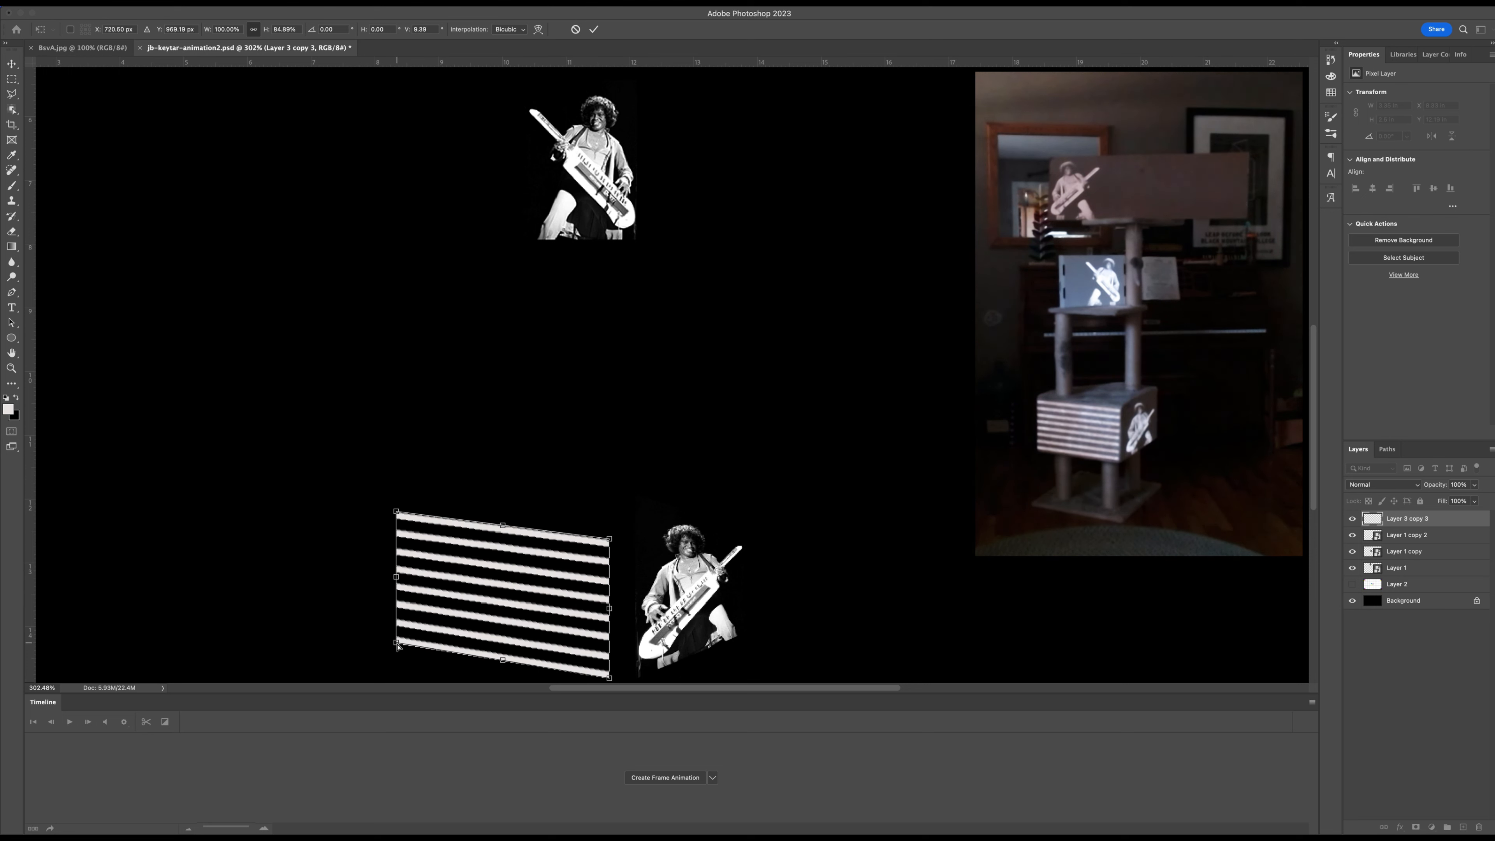
key("Return")
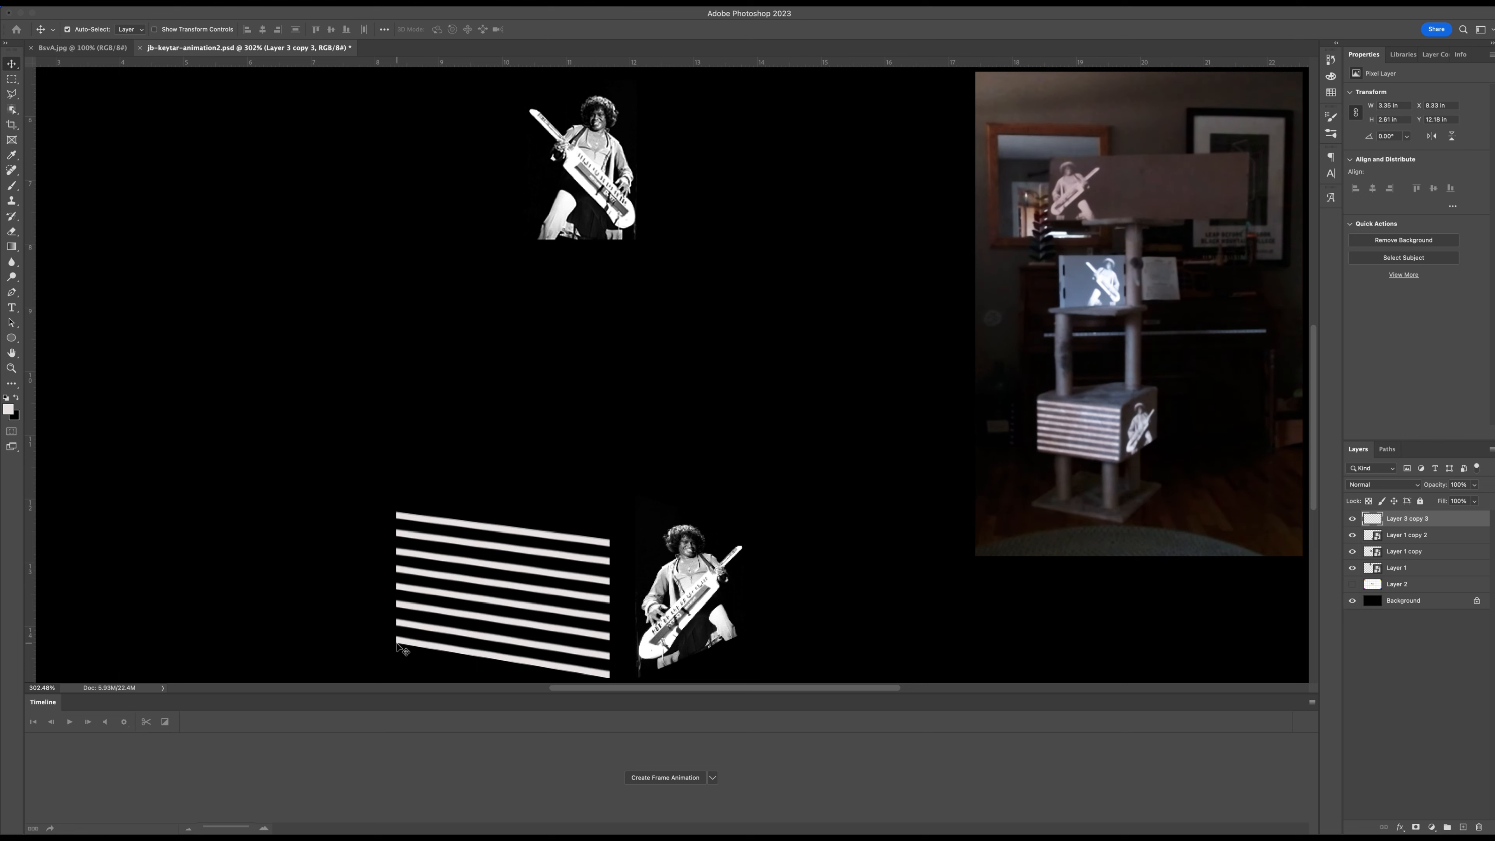
Bring the whole canvas back into view and save the document.
scroll(402, 649, "down", 3)
scroll(402, 649, "up", 3)
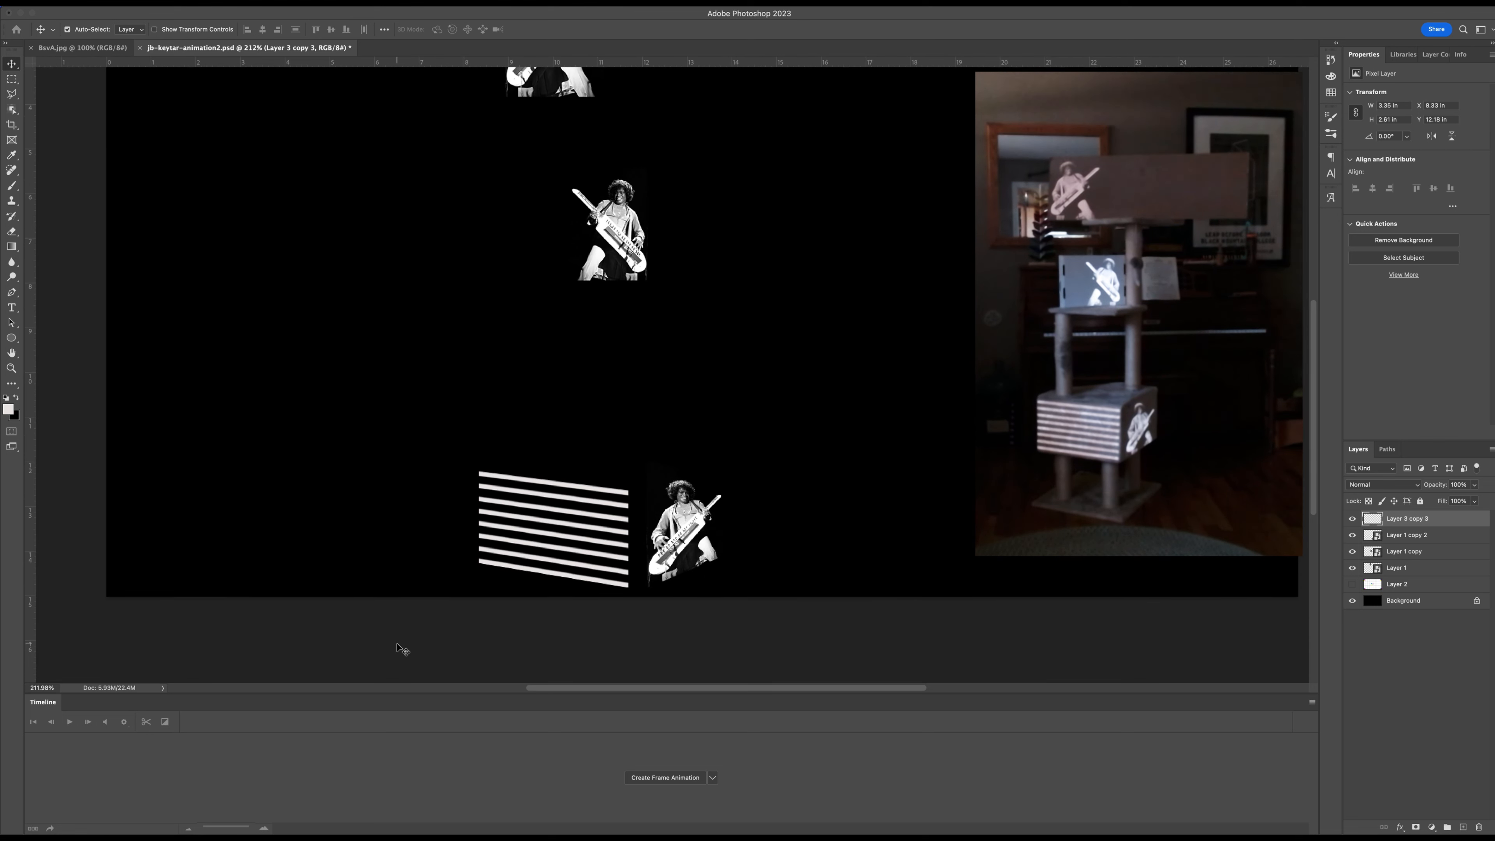
scroll(403, 649, "up", 3)
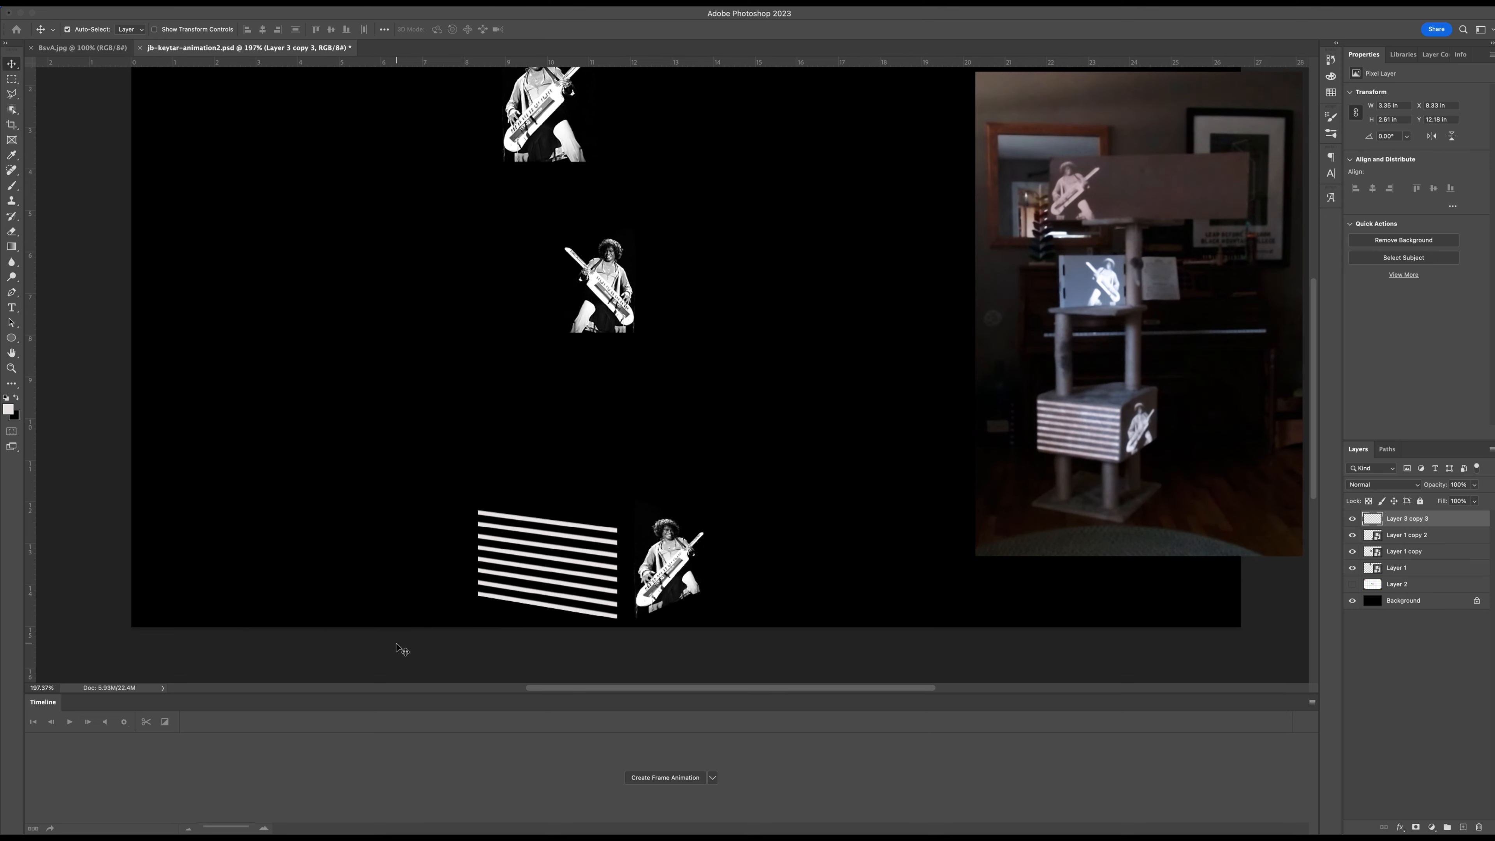
scroll(402, 649, "down", 1)
key("super+s")
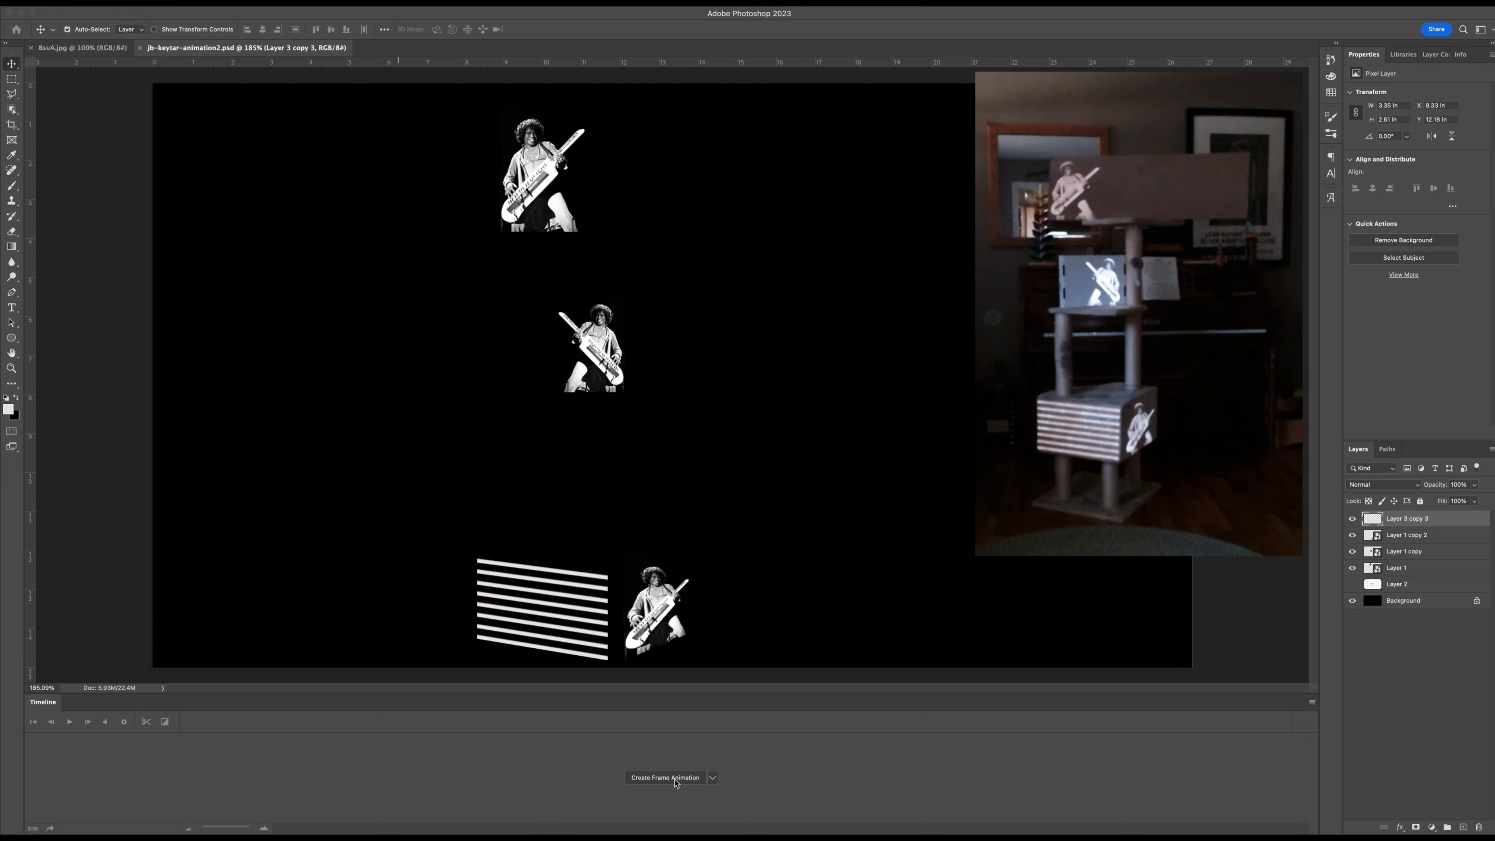
Create a frame animation for the document and duplicate its first frame to add a second one.
left_click(713, 779)
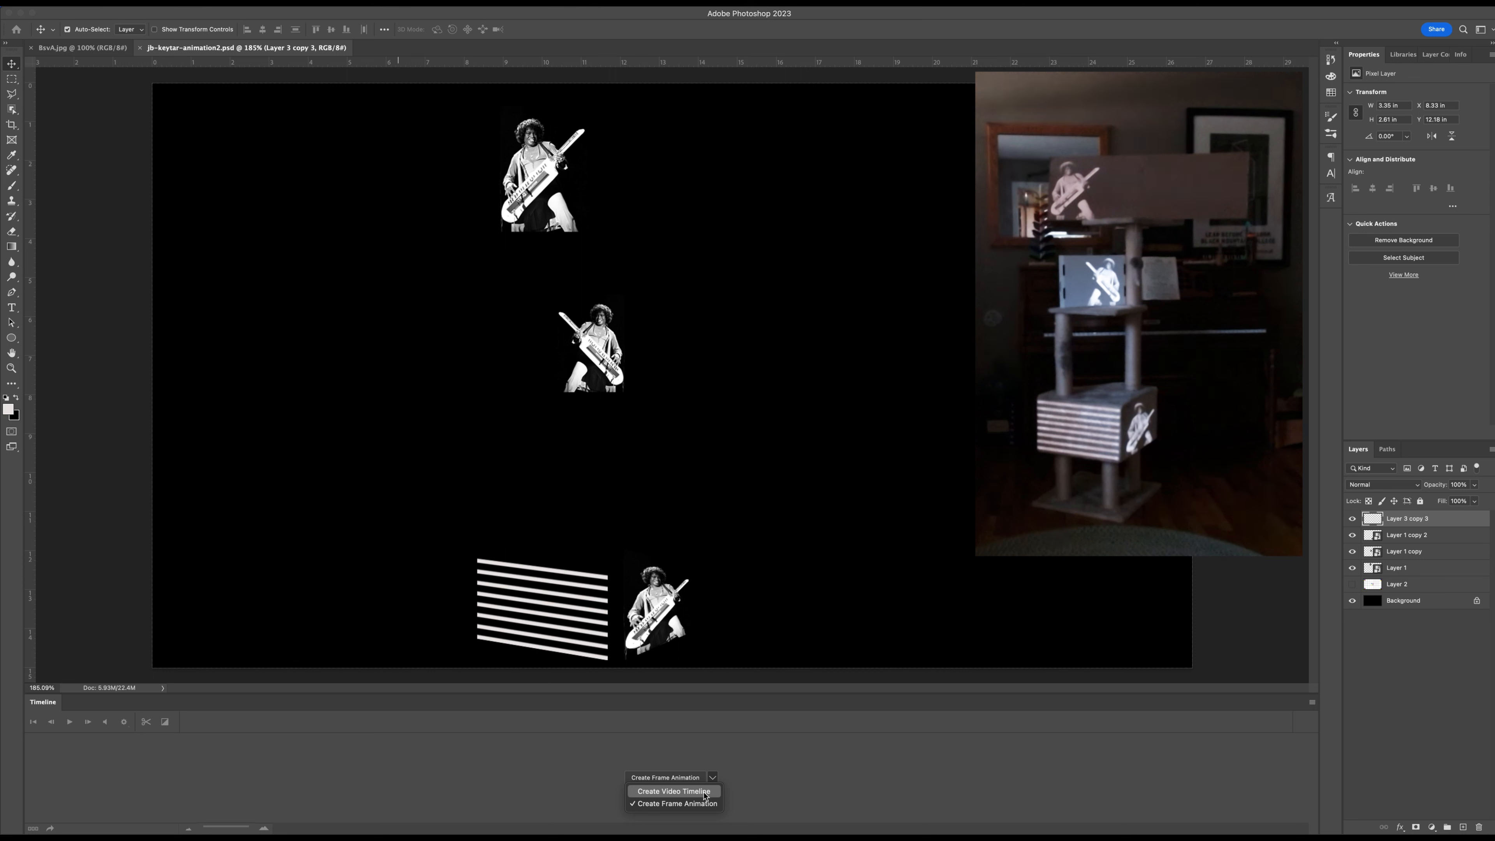
left_click(776, 756)
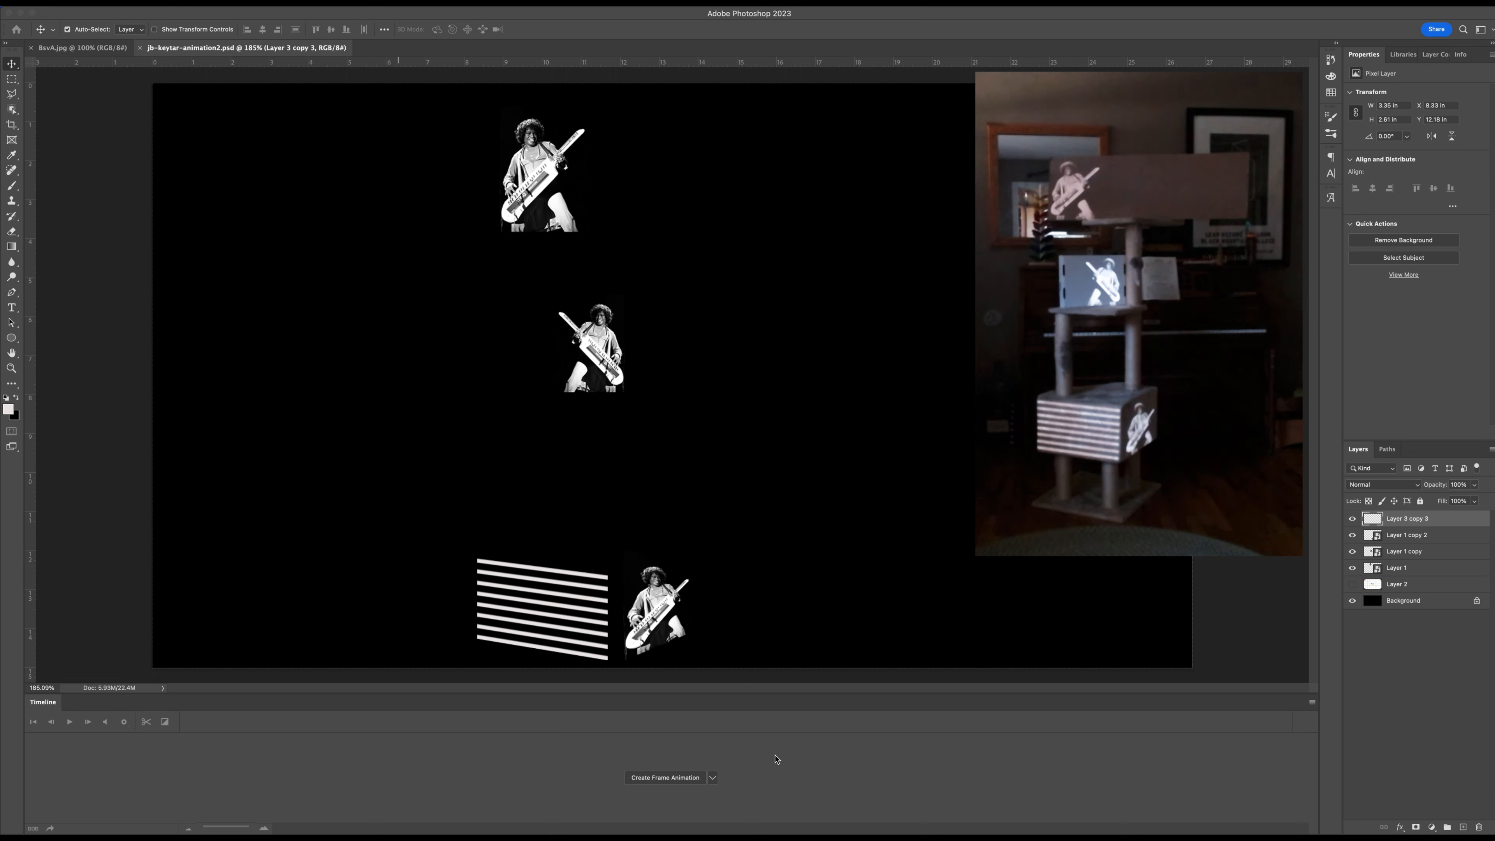
left_click(713, 778)
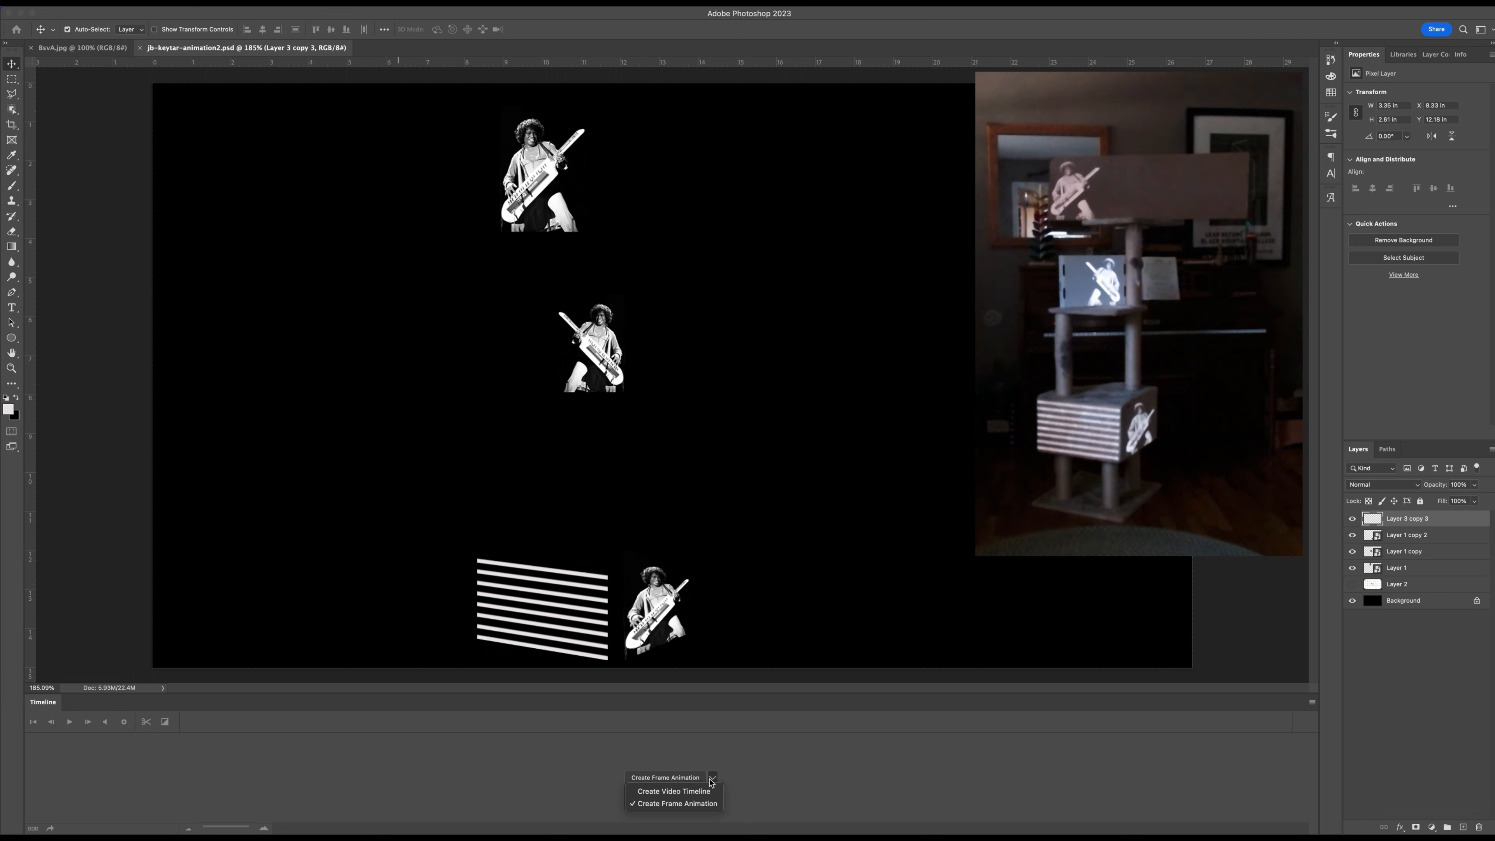
left_click(778, 788)
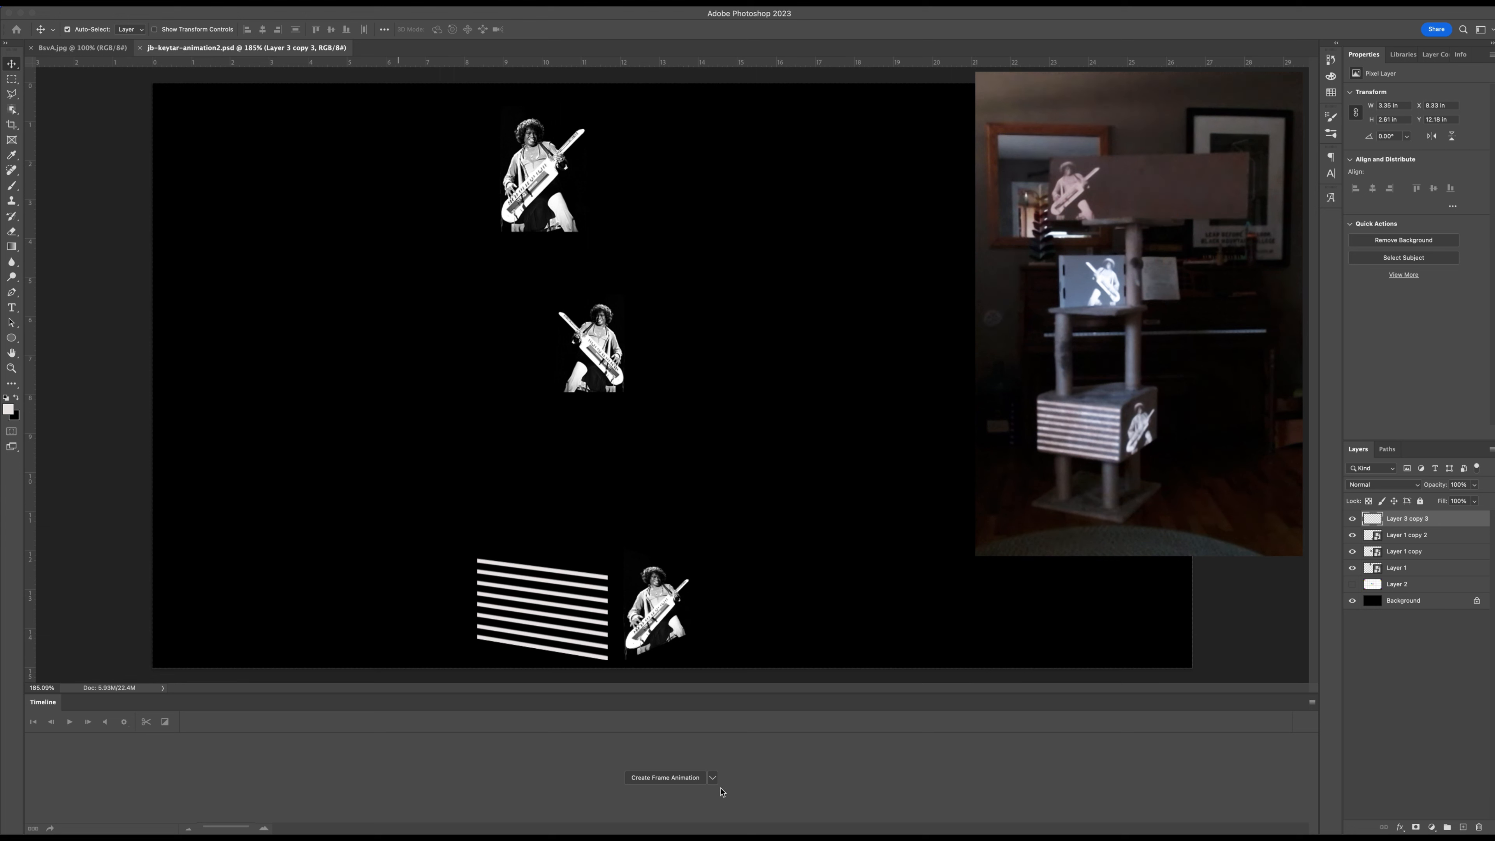
left_click(662, 778)
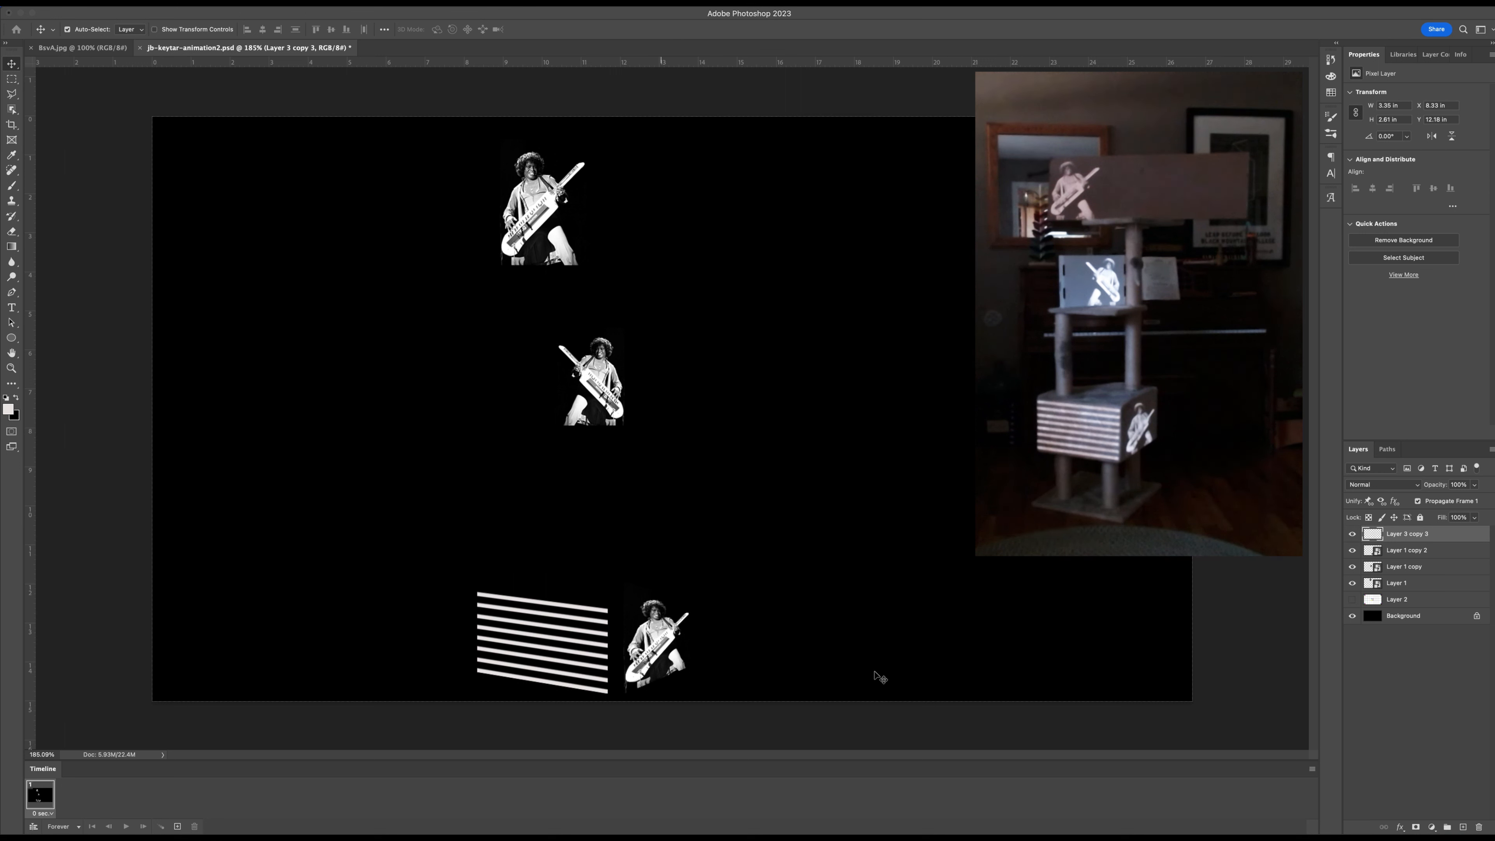
left_click(176, 827)
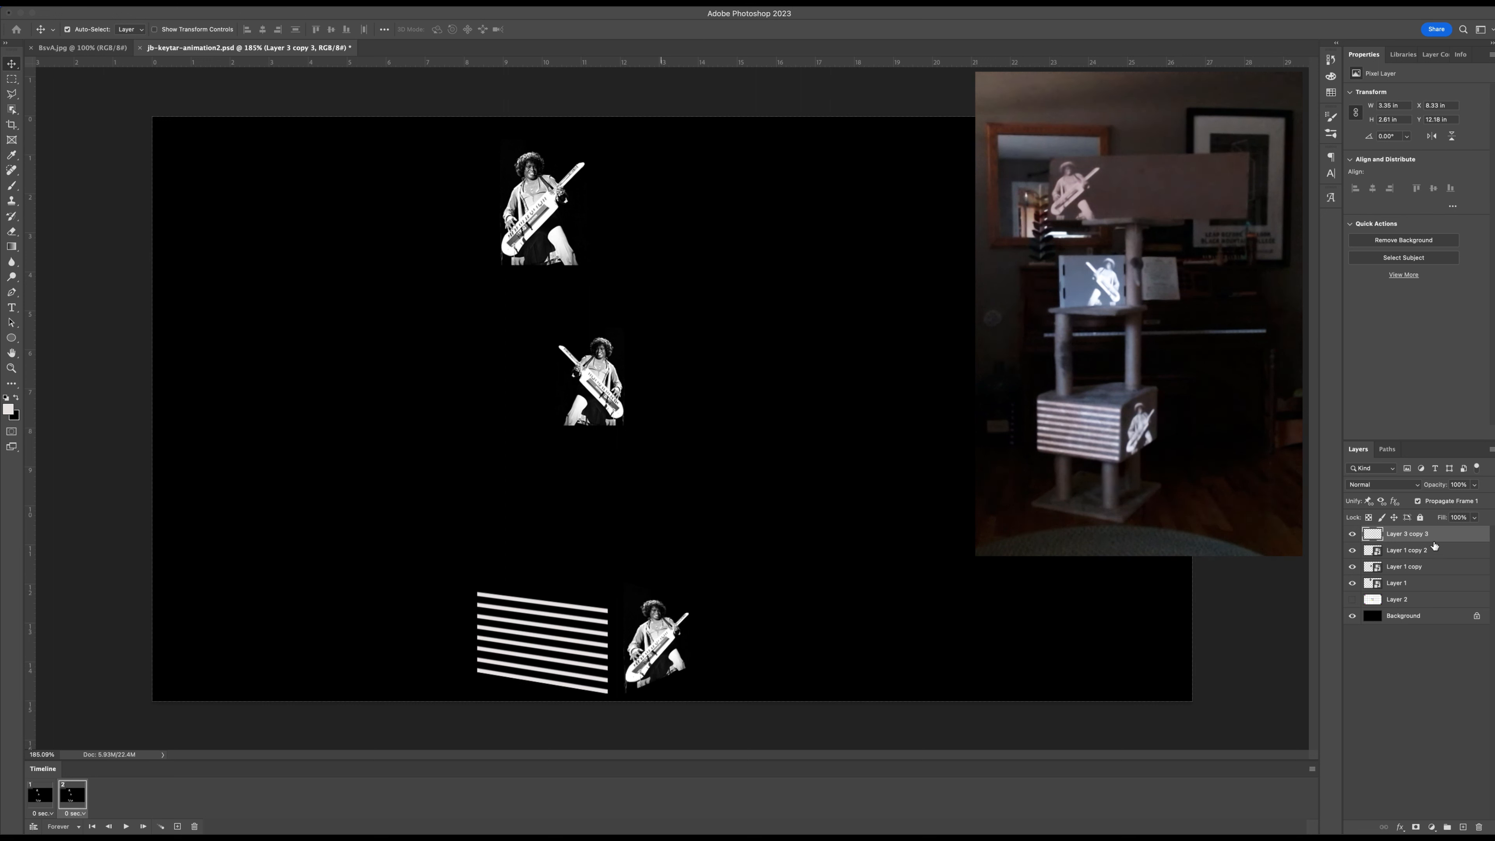
key("super+s")
Try to fill the stripe layer with a red color using the Fill command, and undo the fill.
left_click(1352, 536)
left_click(1352, 536)
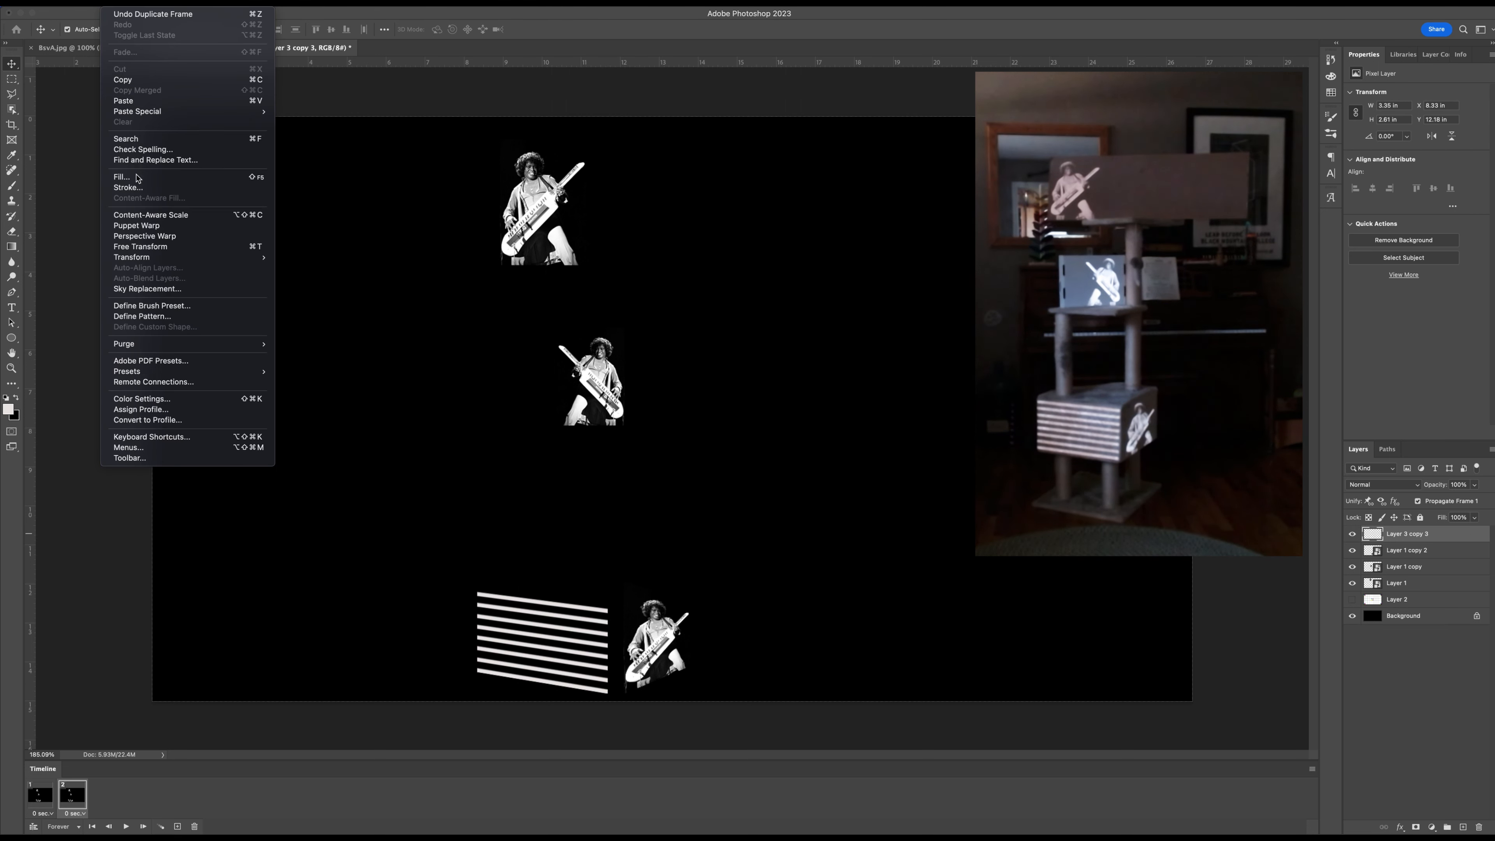
left_click(177, 178)
left_click(753, 365)
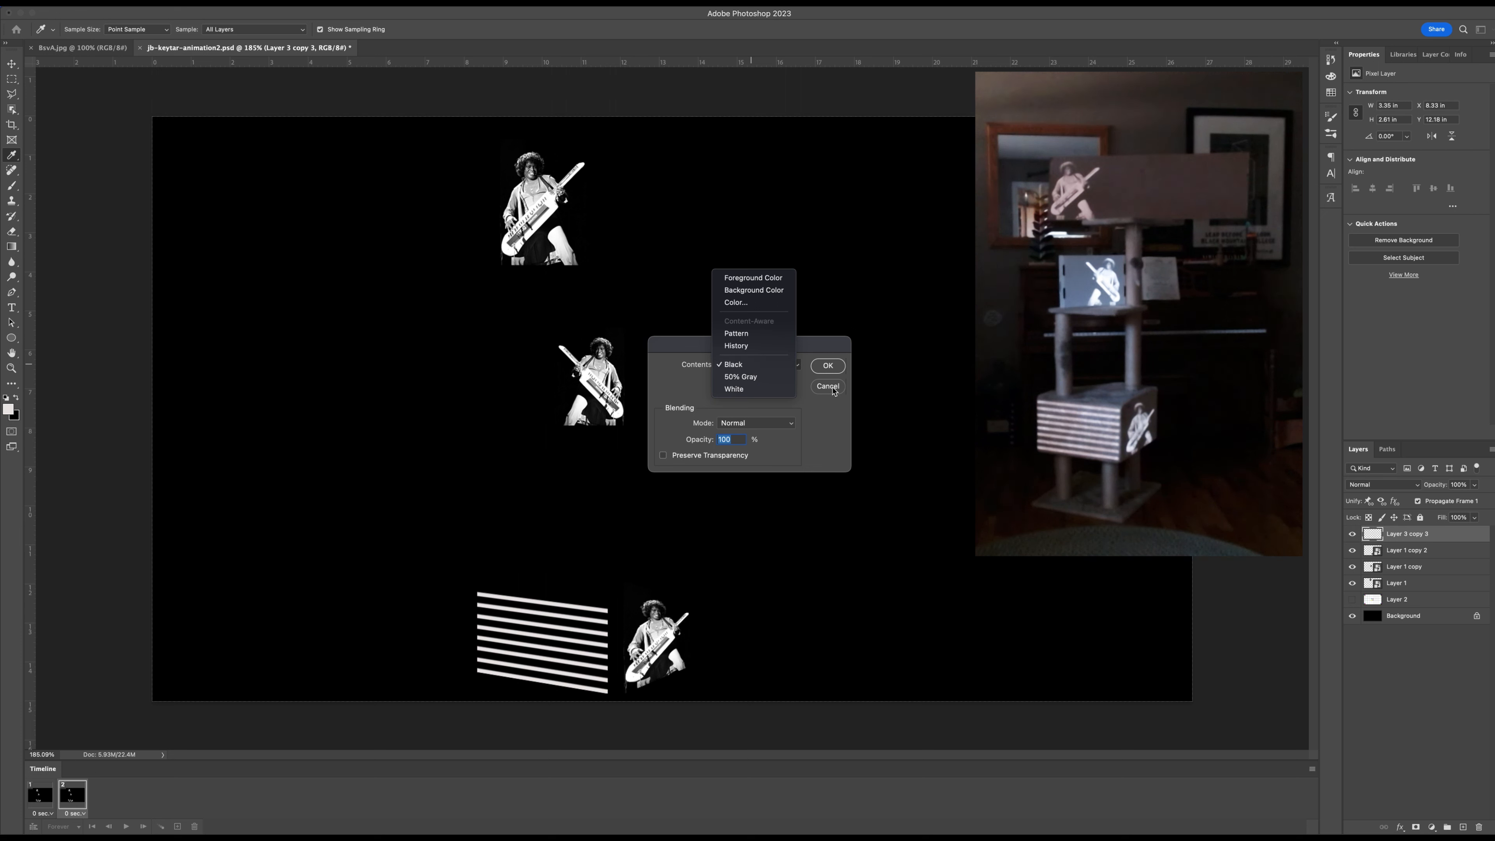
left_click(758, 303)
left_click(769, 281)
left_click(889, 274)
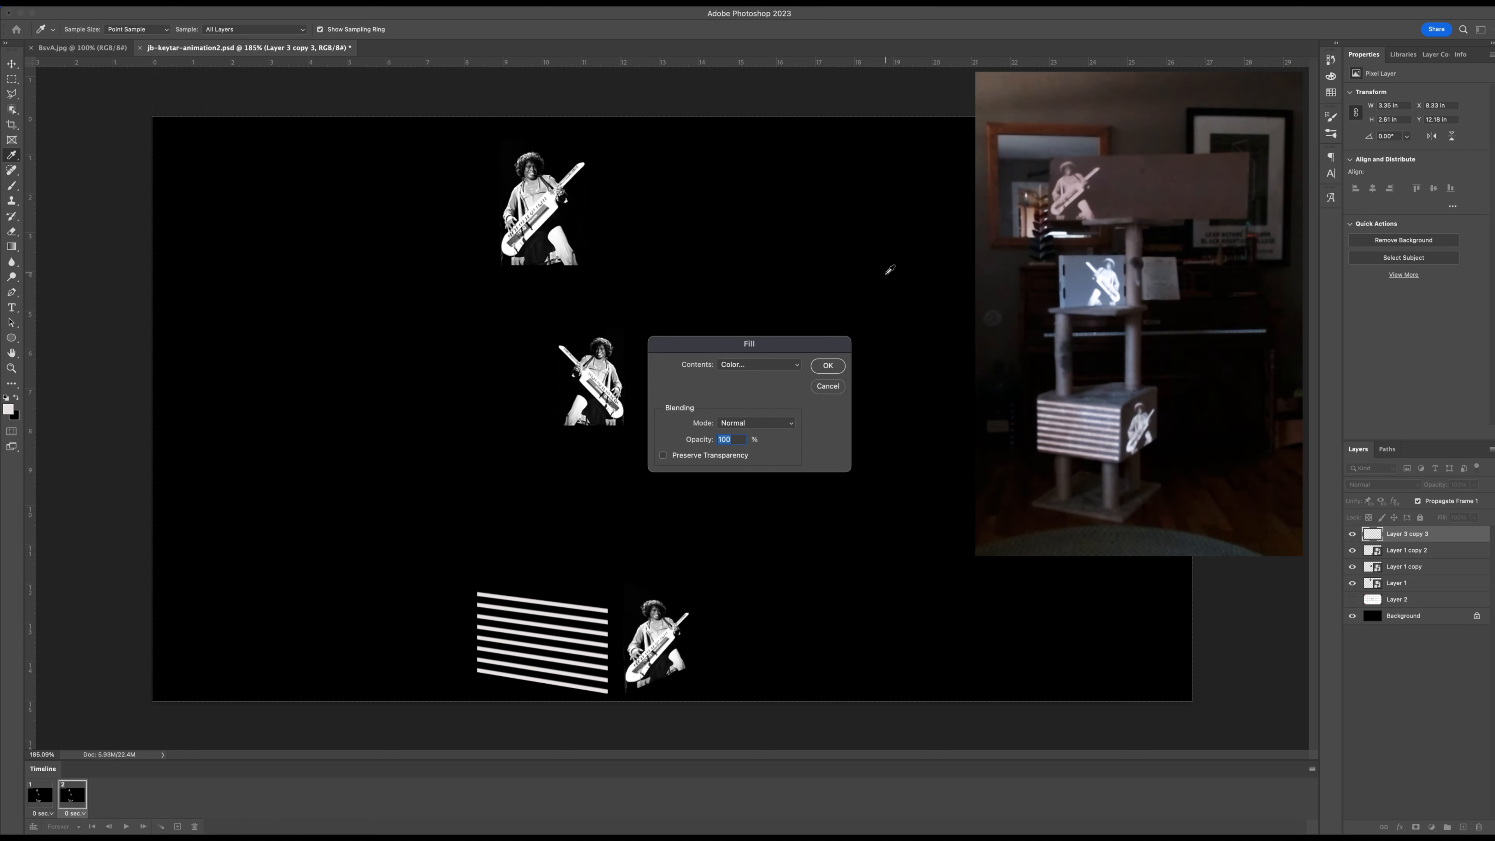
left_click(827, 366)
key("super+z")
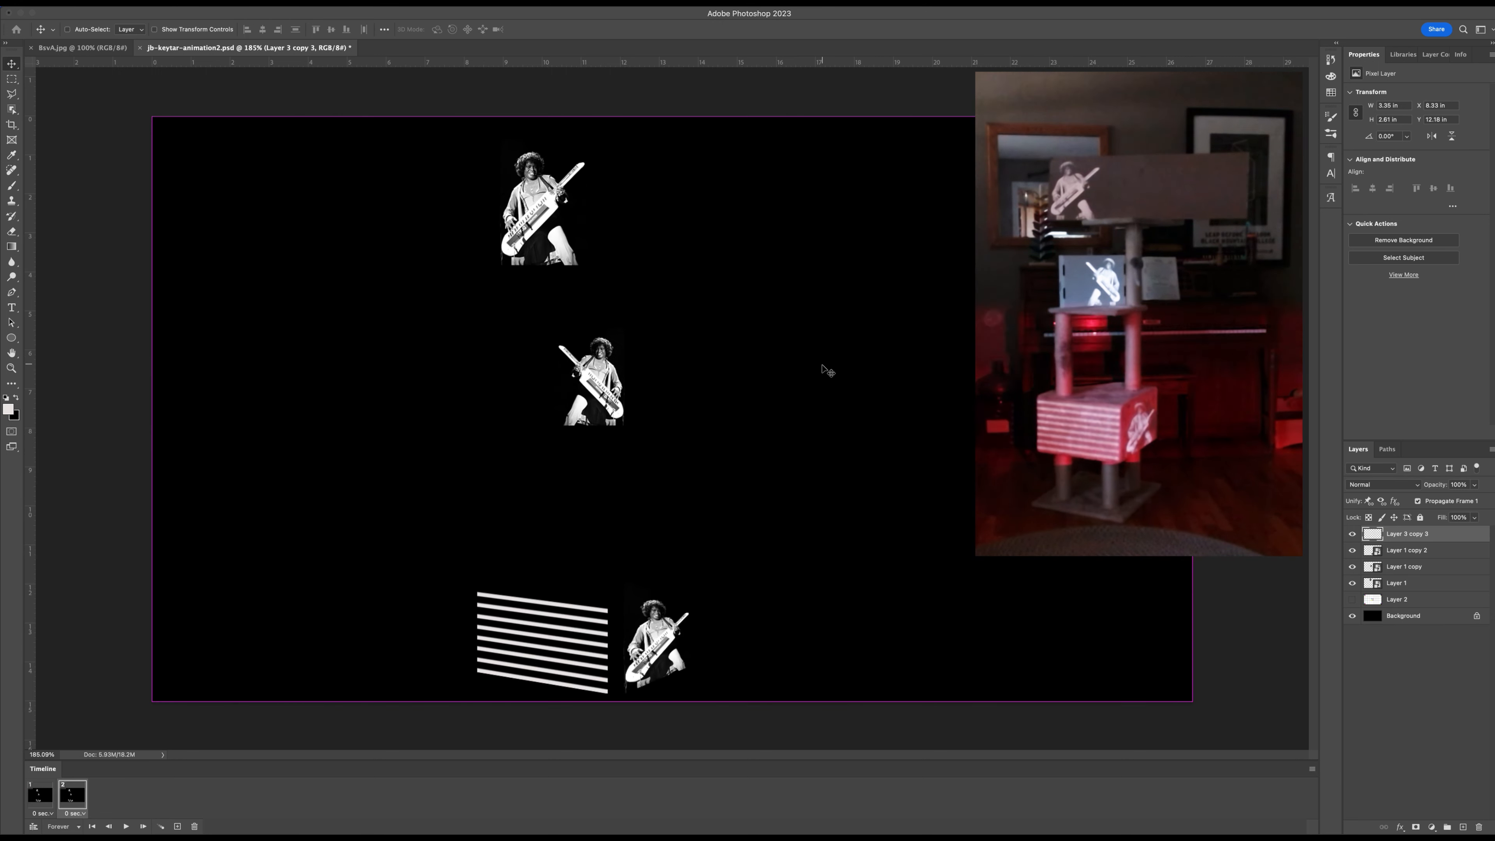
Lock the stripe layer's transparent pixels and set the foreground color to red f90808.
left_click(1366, 516)
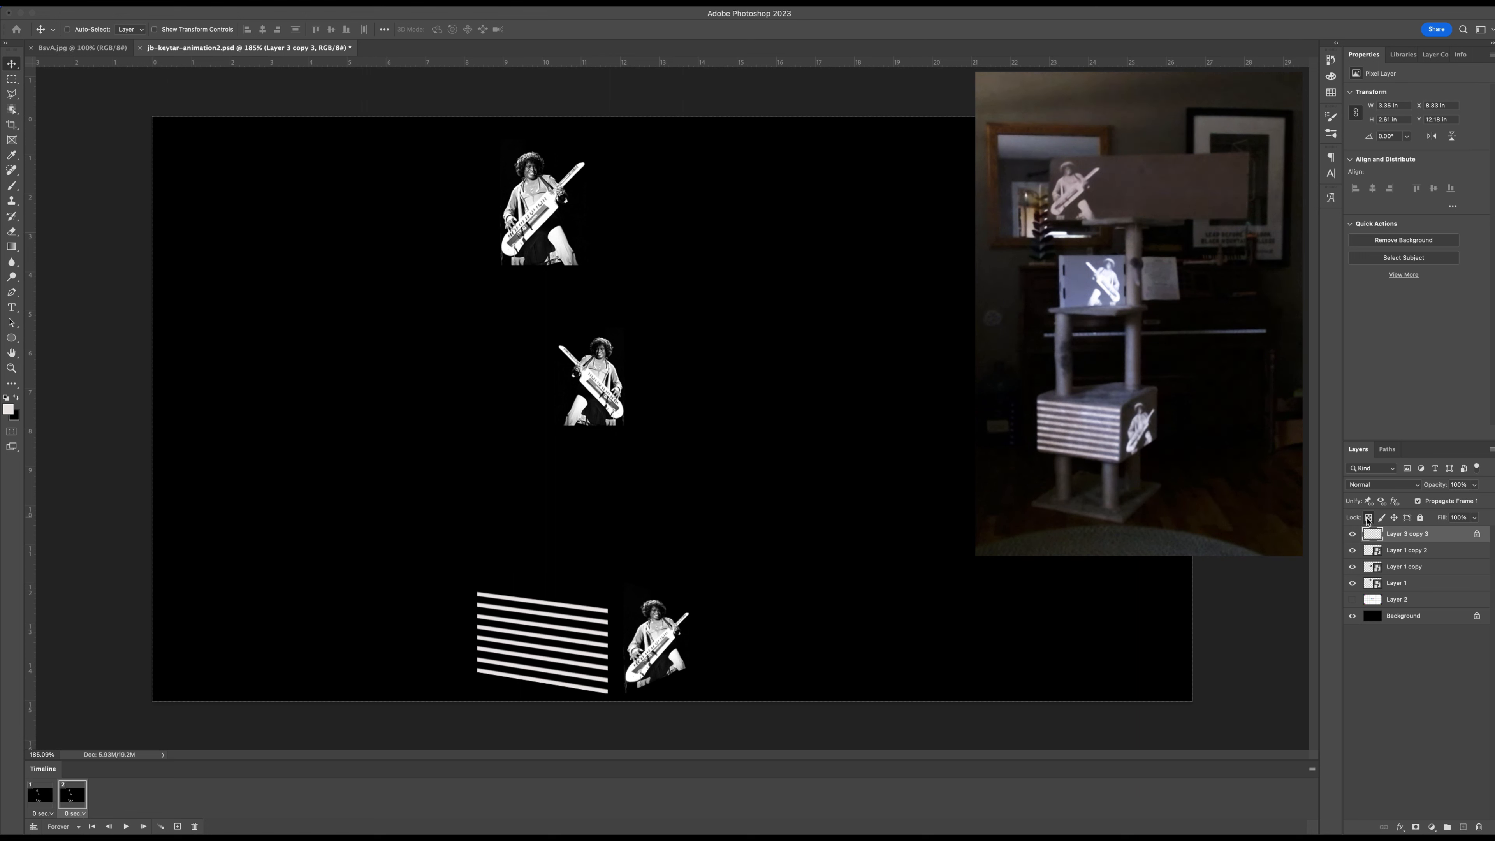
left_click(8, 409)
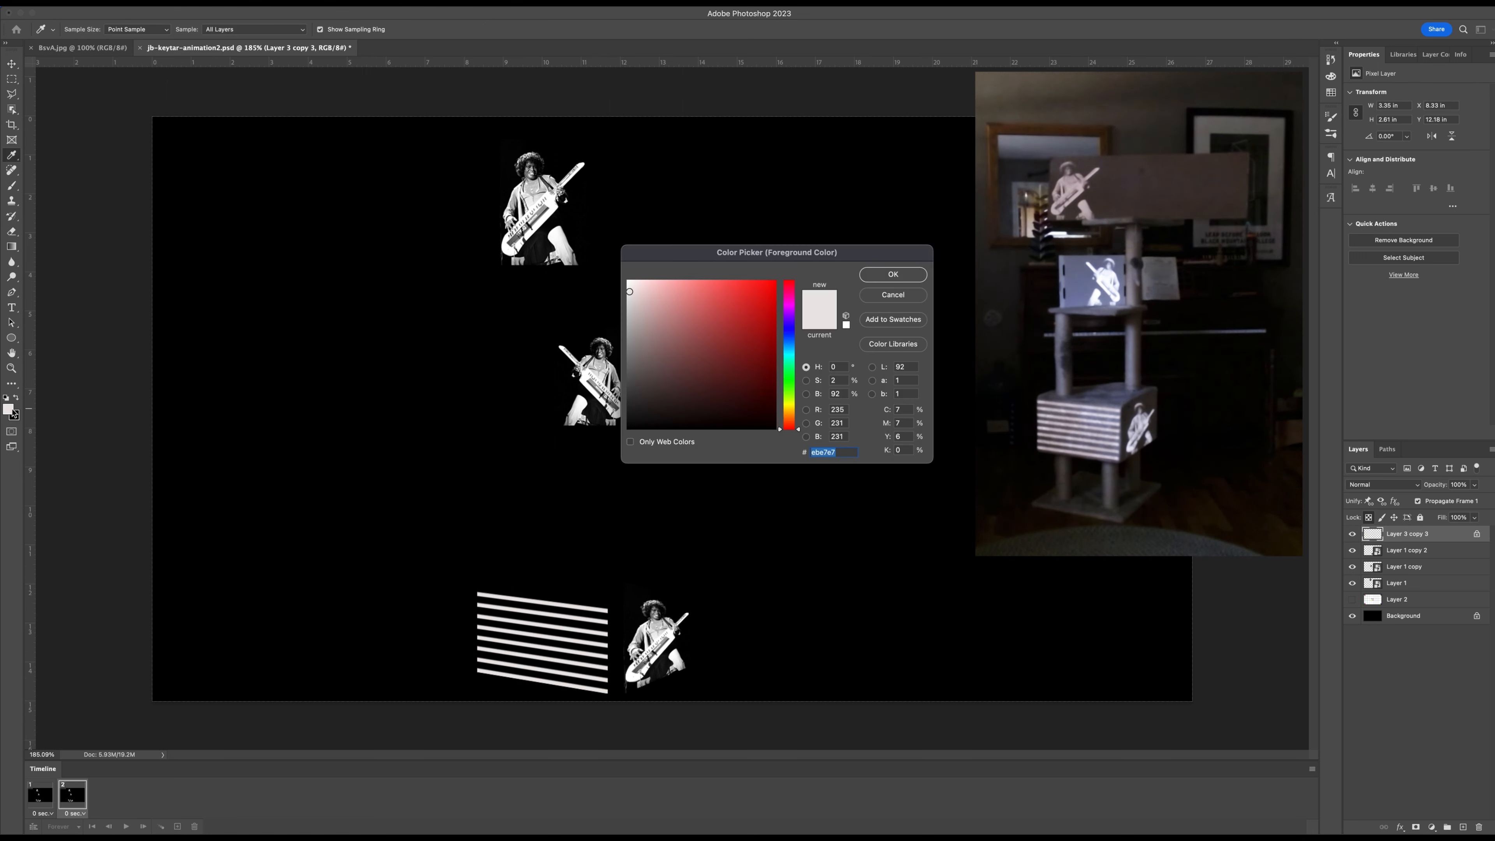
left_click(771, 284)
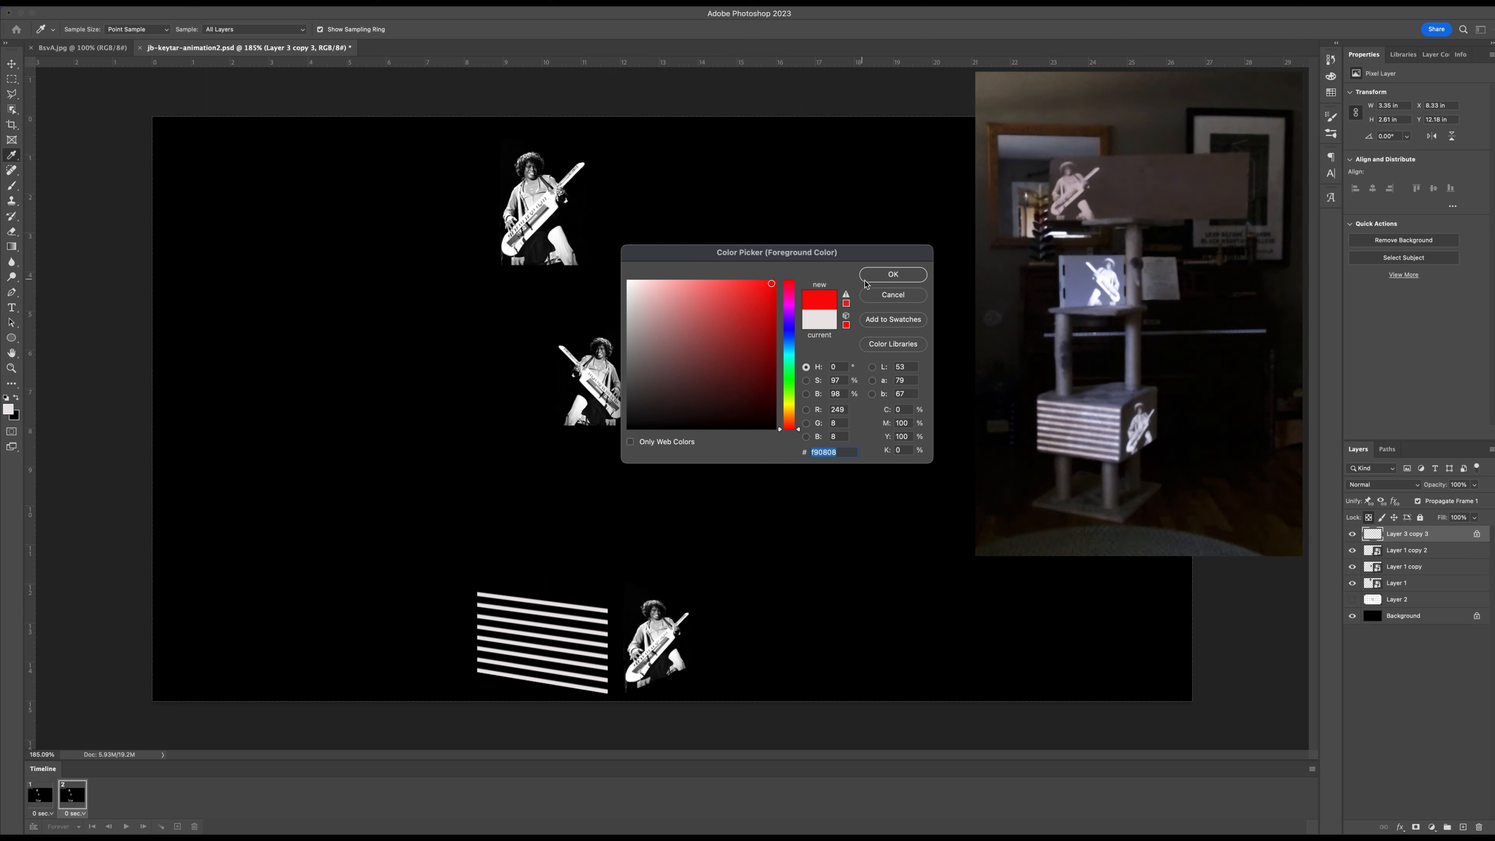
left_click(869, 275)
Try filling the stripes with the red foreground color, compare both animation frames, and undo the fill.
key("alt+BackSpace")
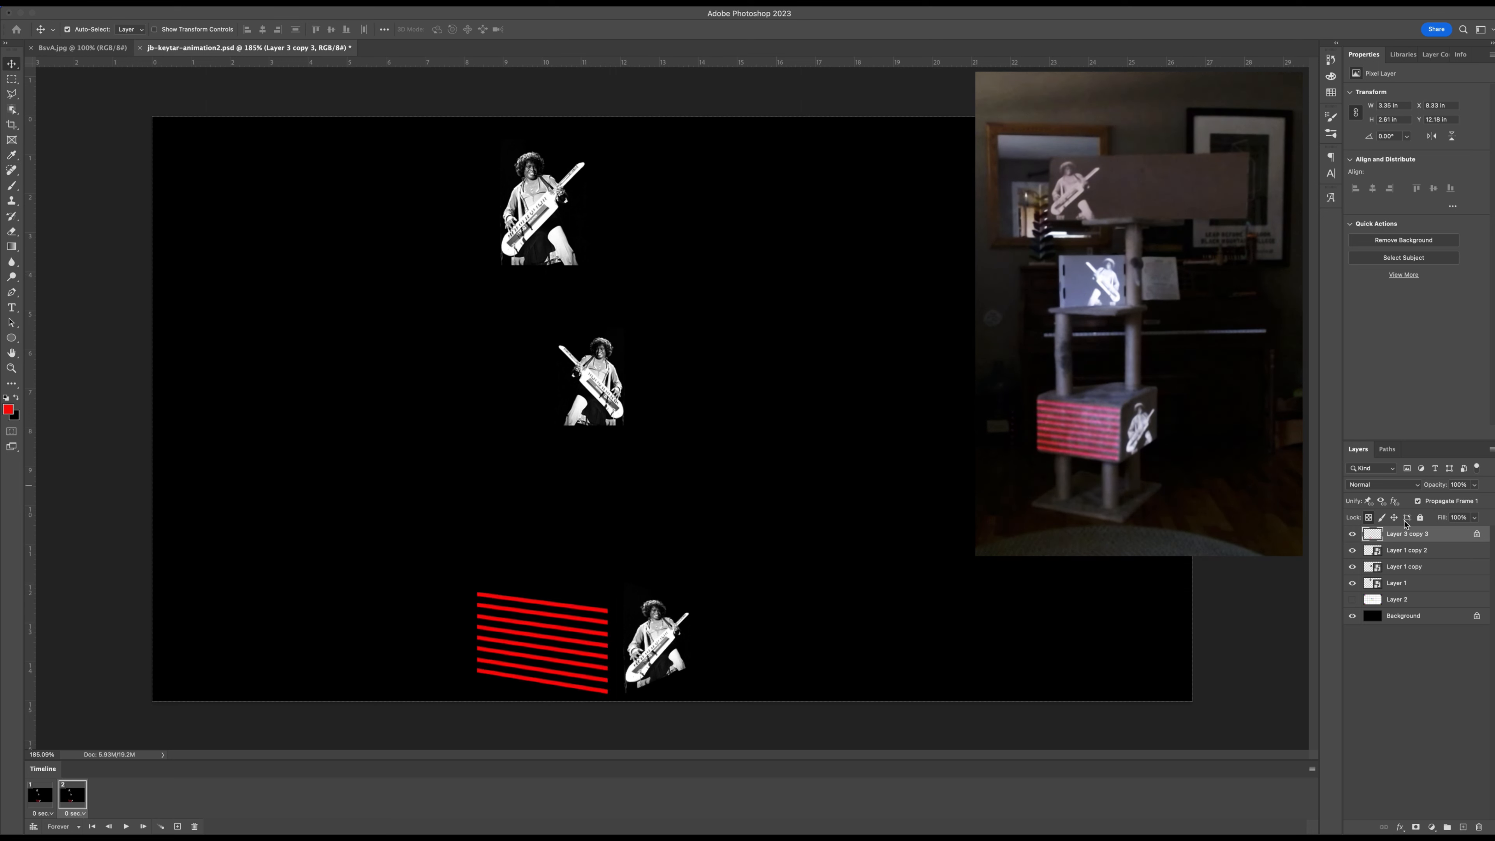
left_click(34, 796)
left_click(71, 795)
key("super+z")
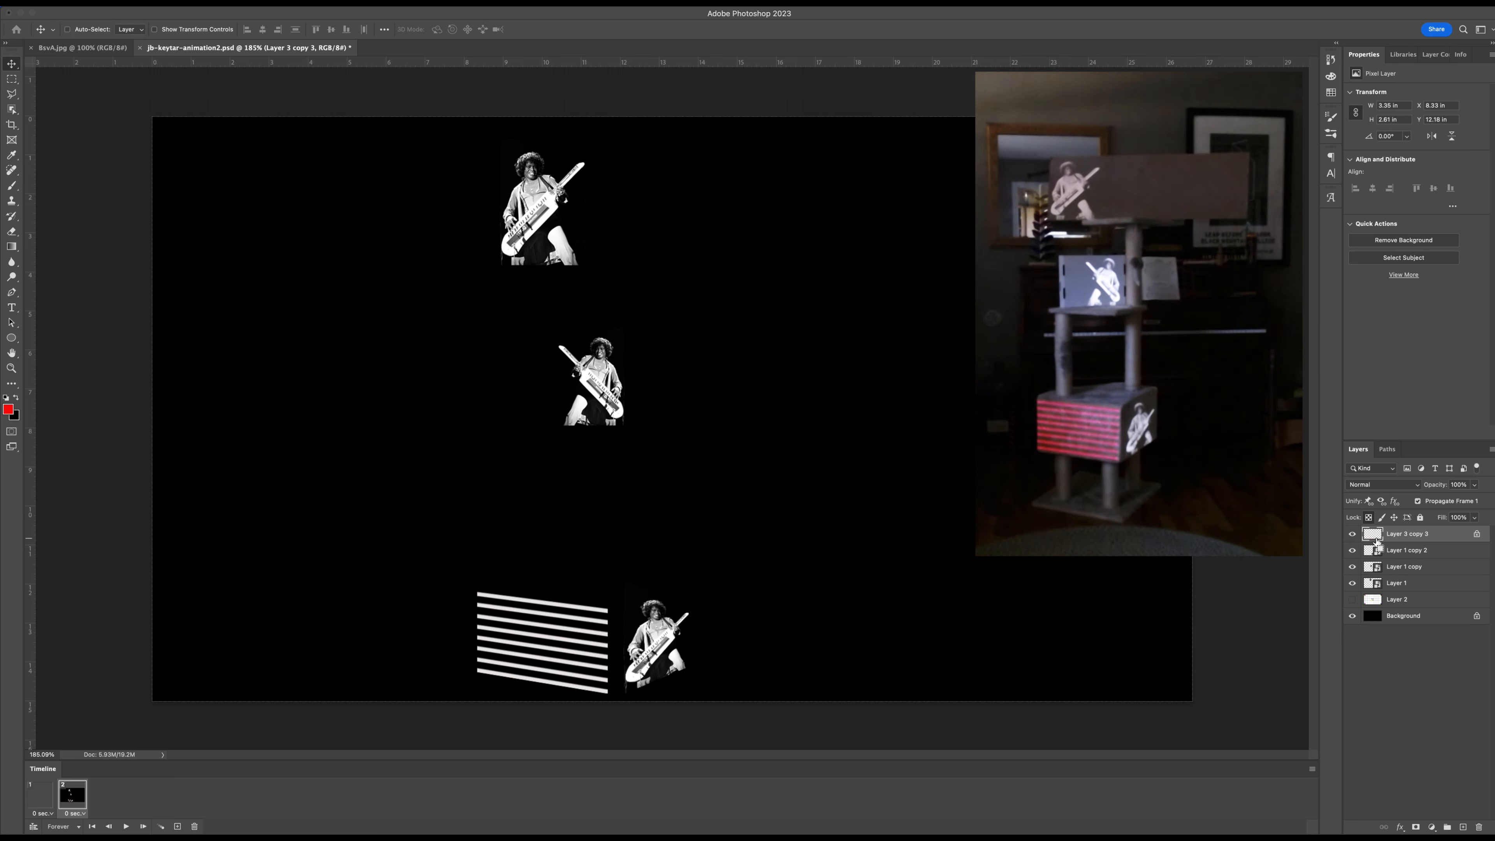
Add a red Color Overlay in Multiply mode at 100% opacity to the stripe layer in the second frame.
double_click(1447, 535)
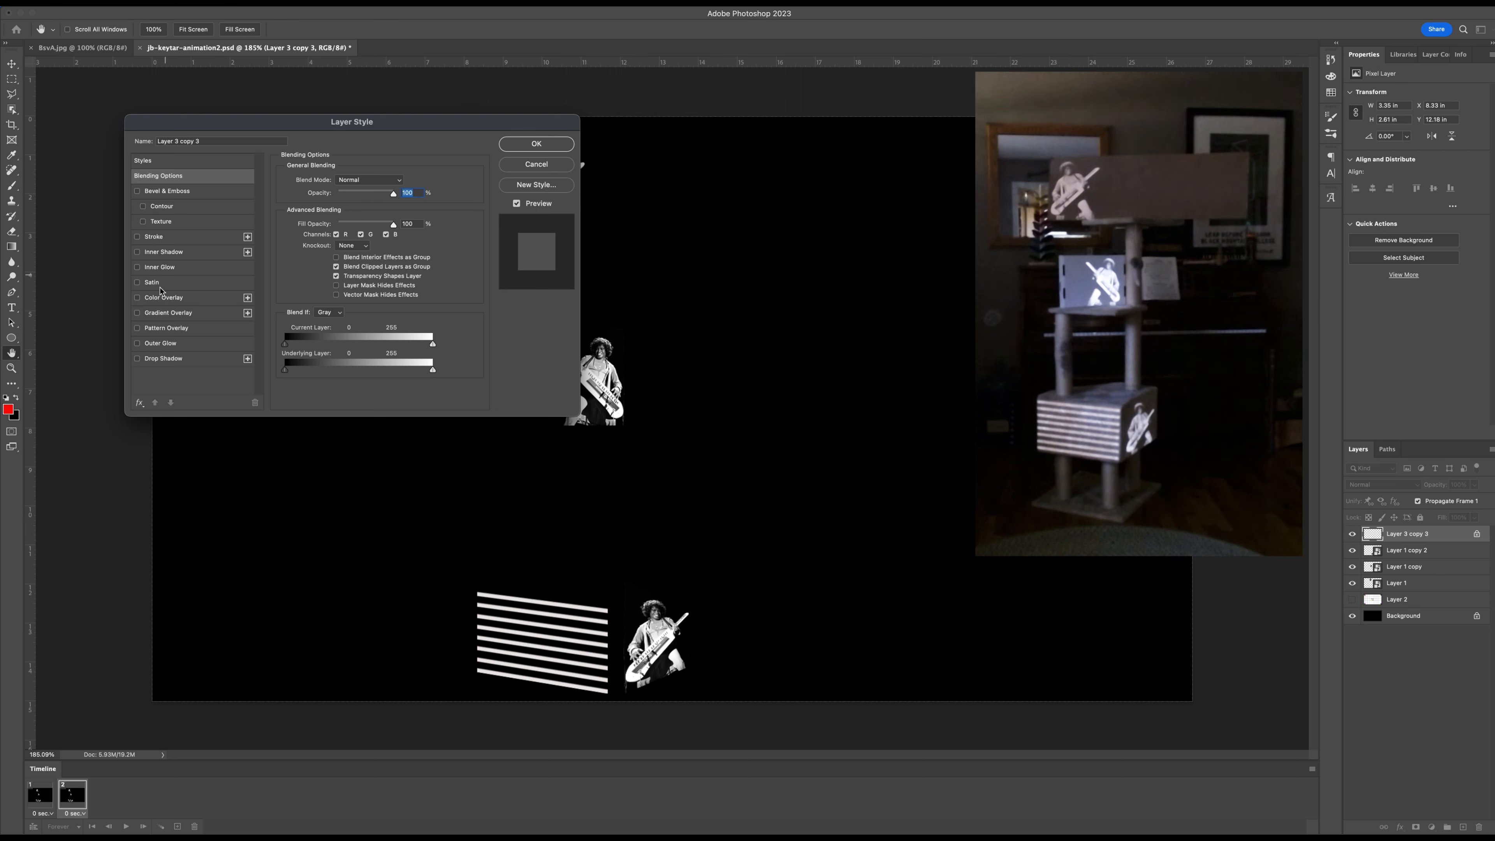
left_click(137, 298)
left_click(168, 300)
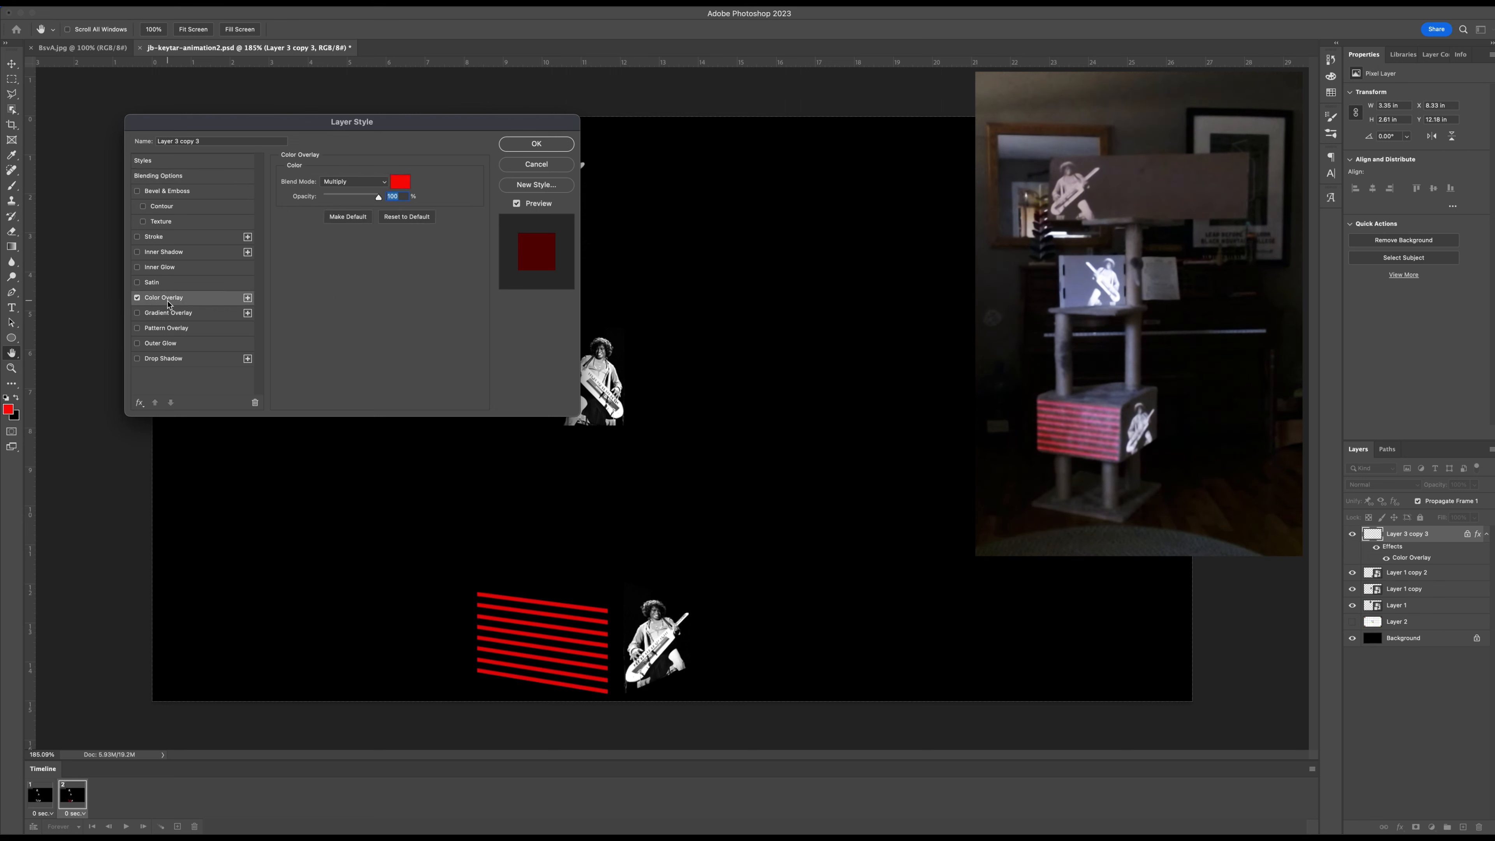
left_click(353, 182)
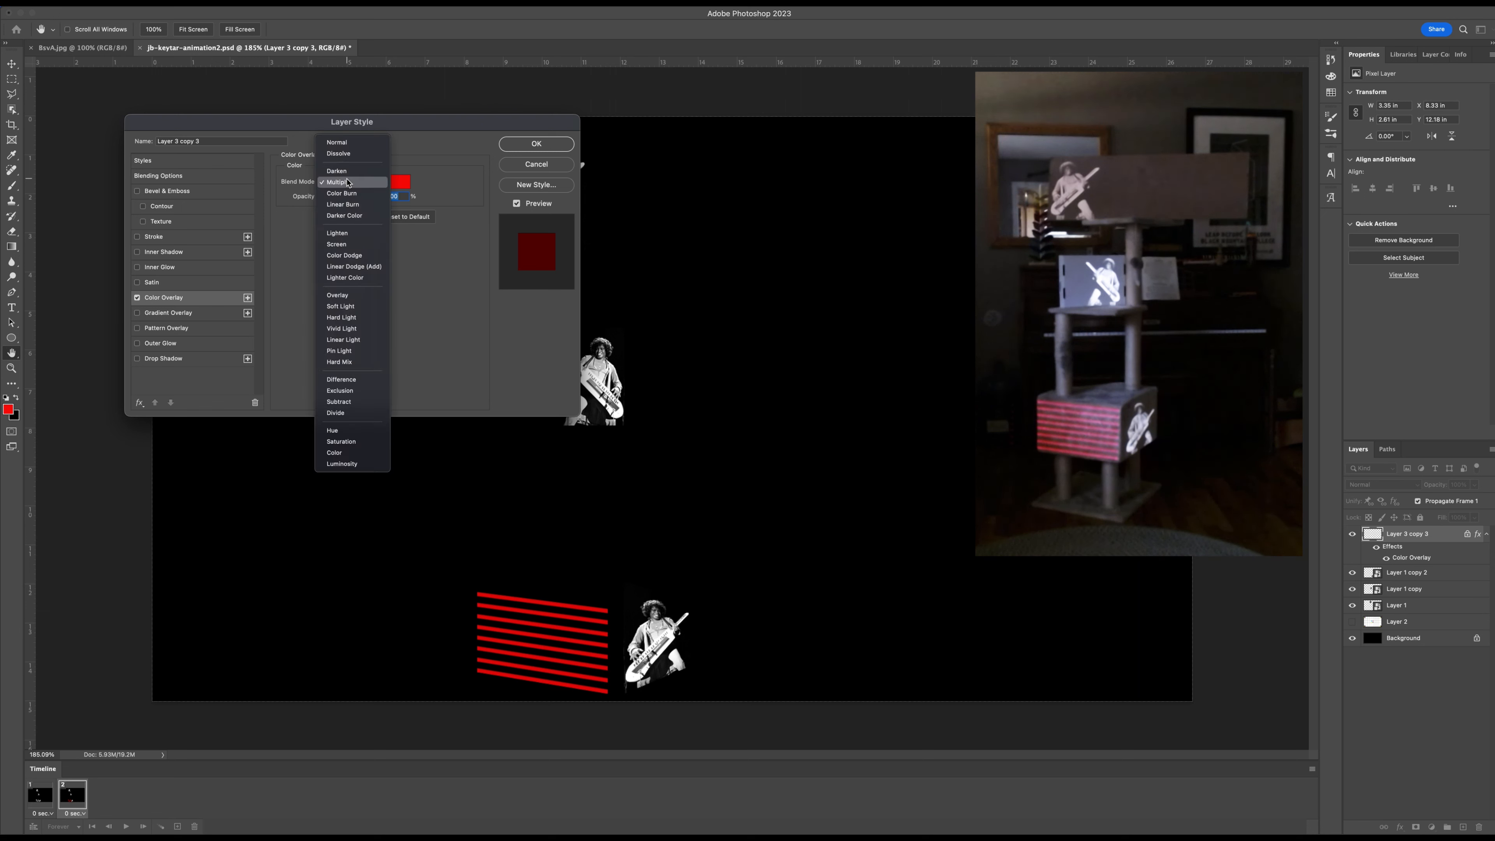
left_click(349, 183)
left_click(537, 144)
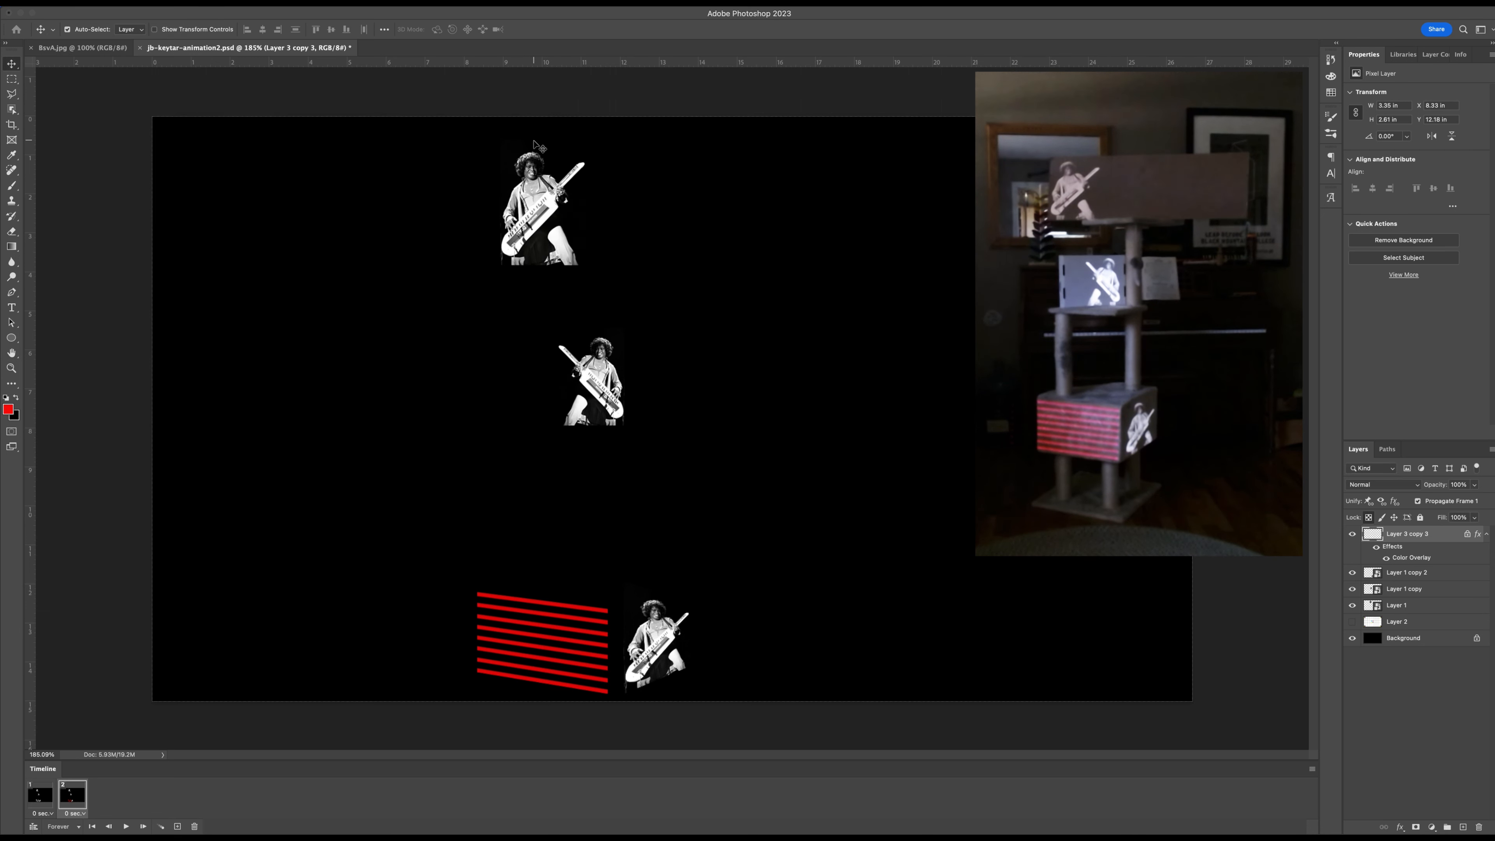
Switch repeatedly between frames 1 and 2 to compare the stripe color in each.
left_click(42, 795)
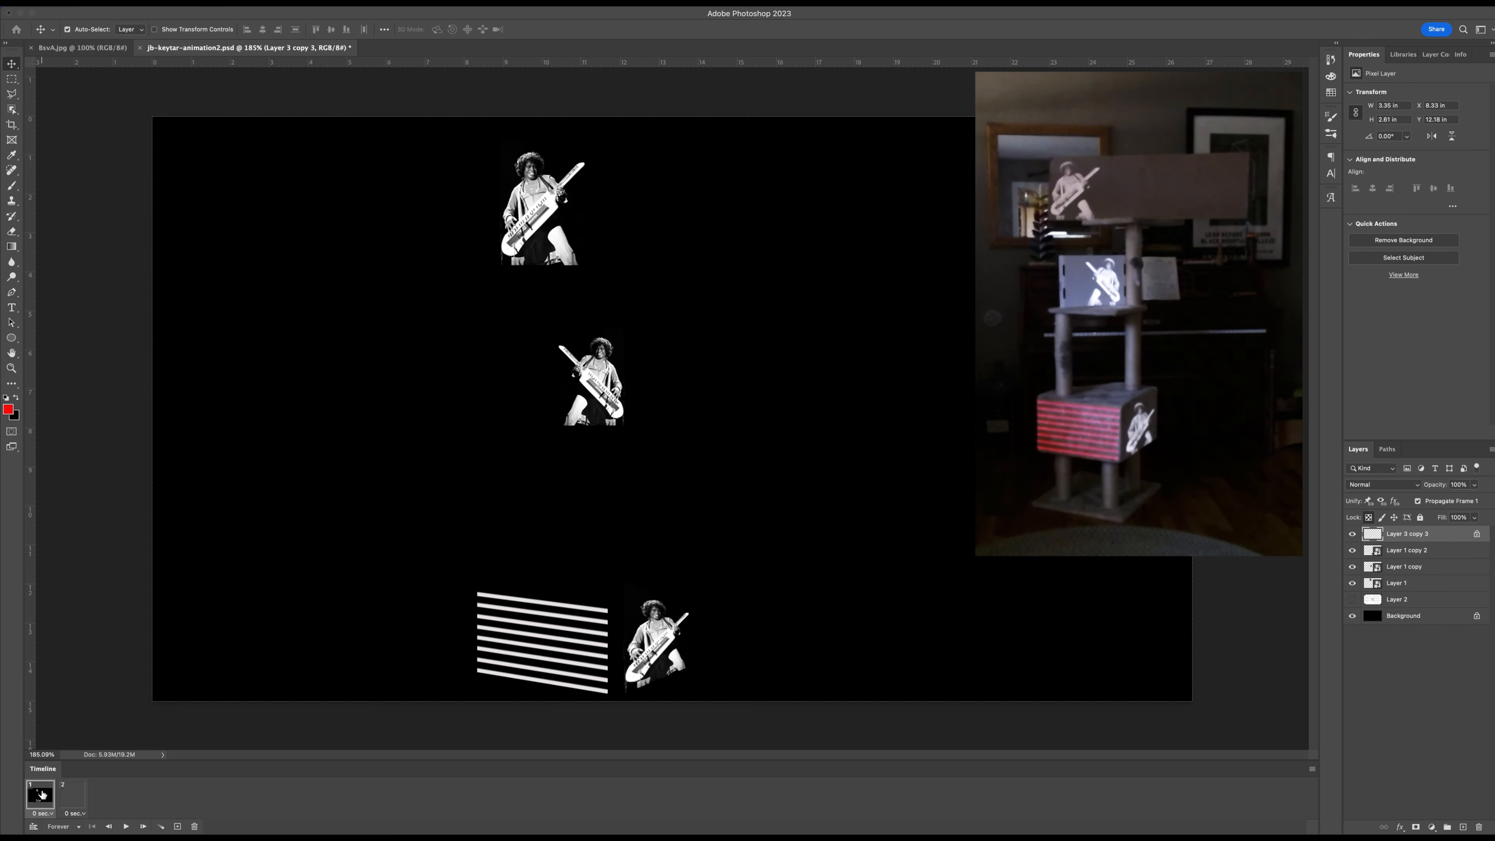
left_click(74, 801)
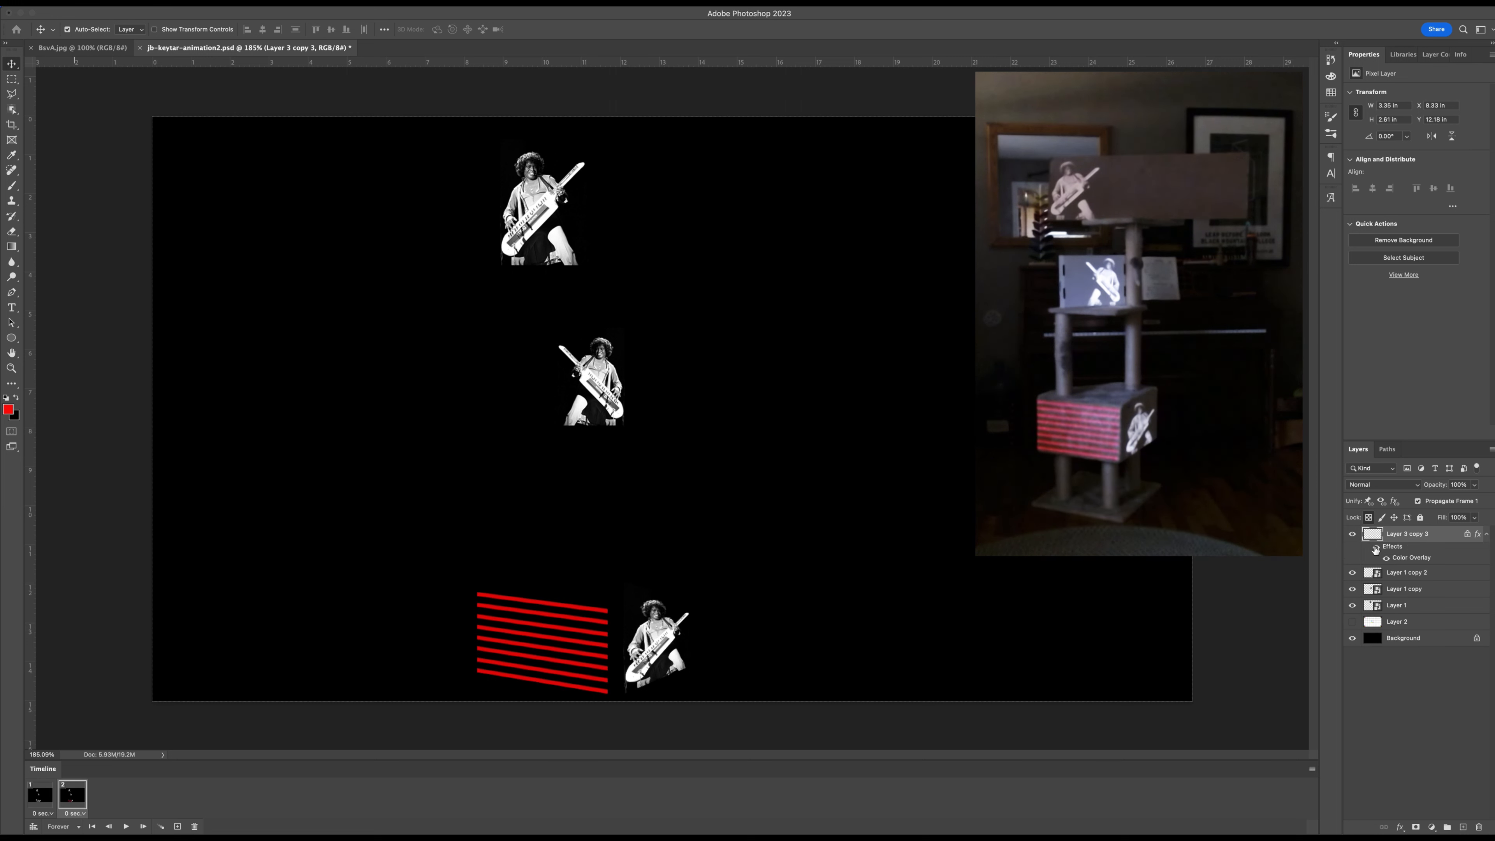
left_click(45, 799)
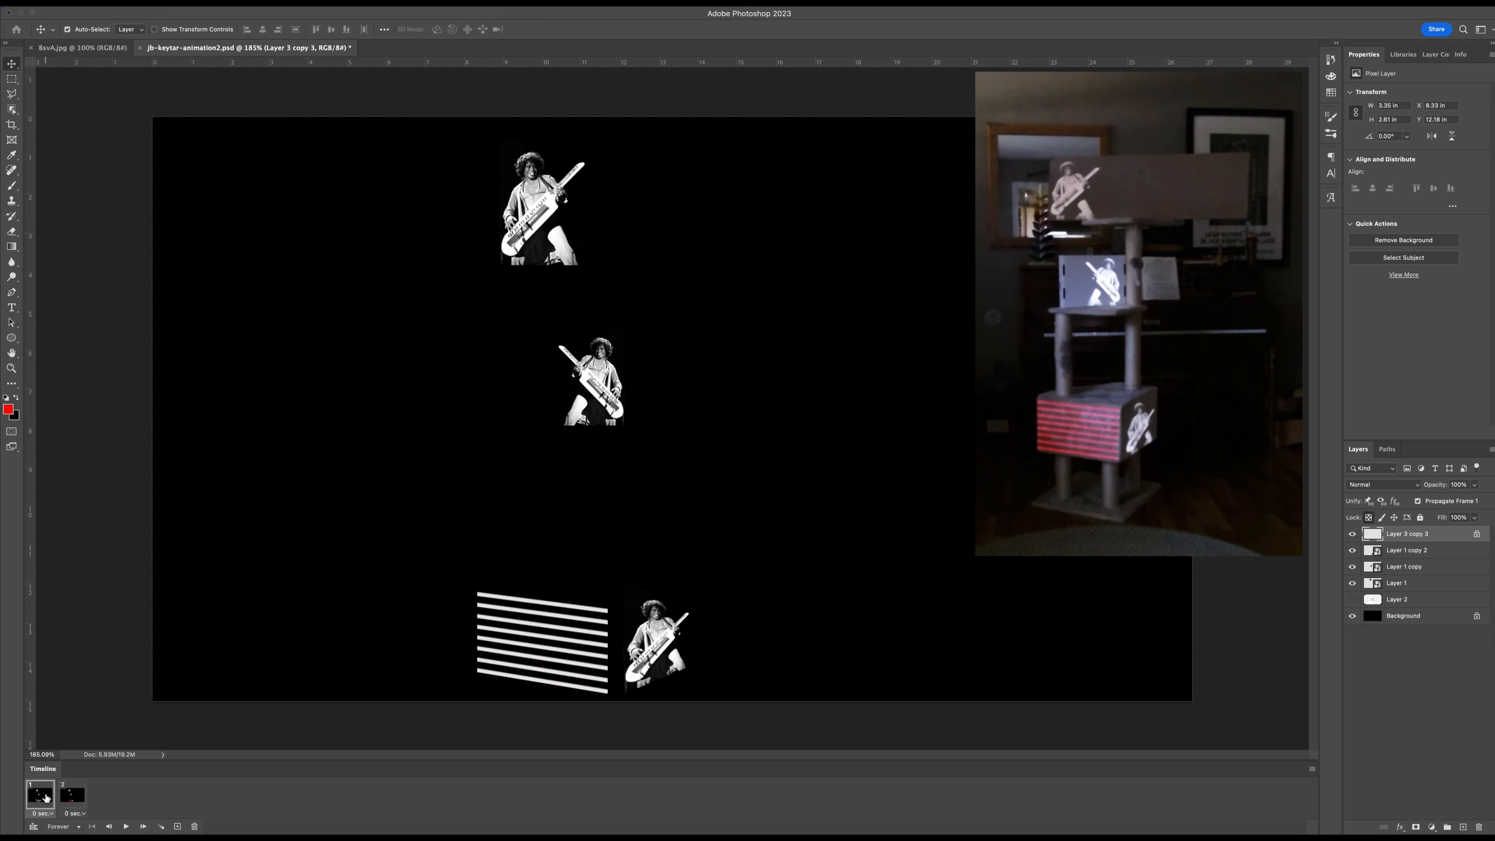
left_click(68, 798)
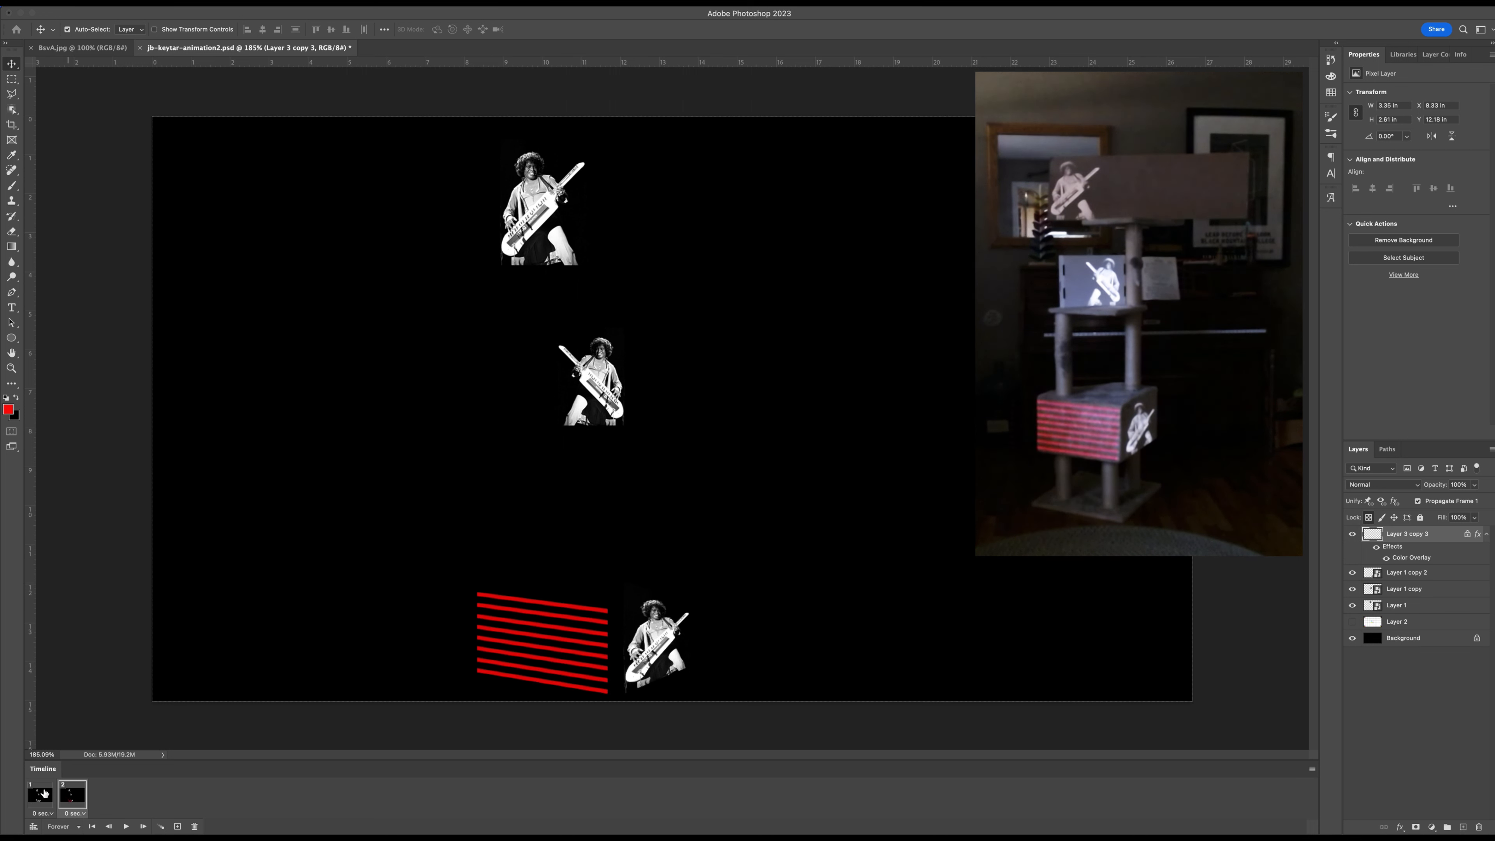
left_click(42, 798)
left_click(81, 801)
left_click(41, 799)
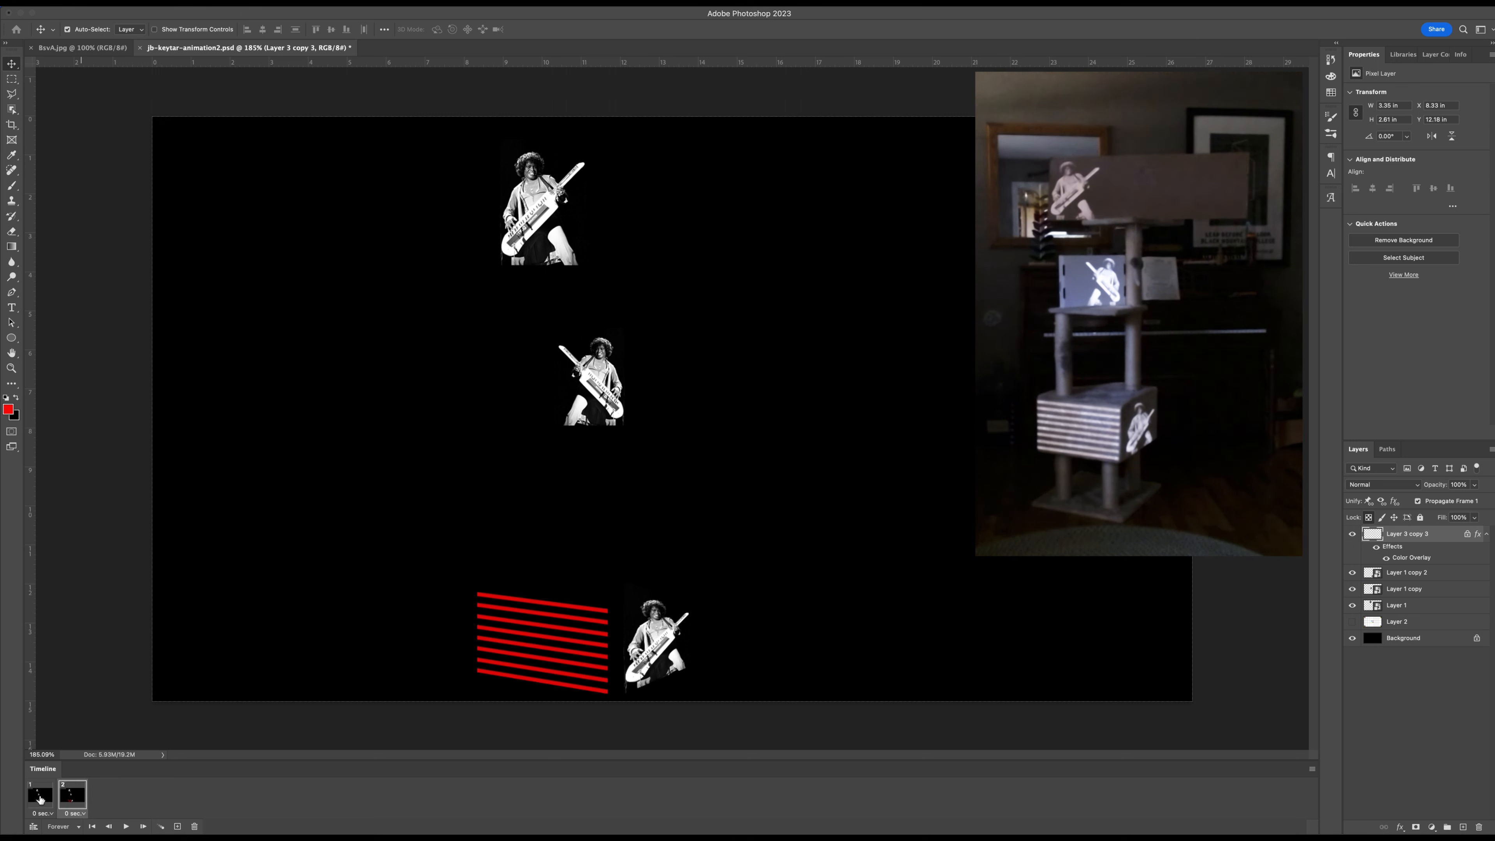
Add a Color Overlay to the middle keytar photo in the second frame and change the overlay color to light blue.
left_click(73, 801)
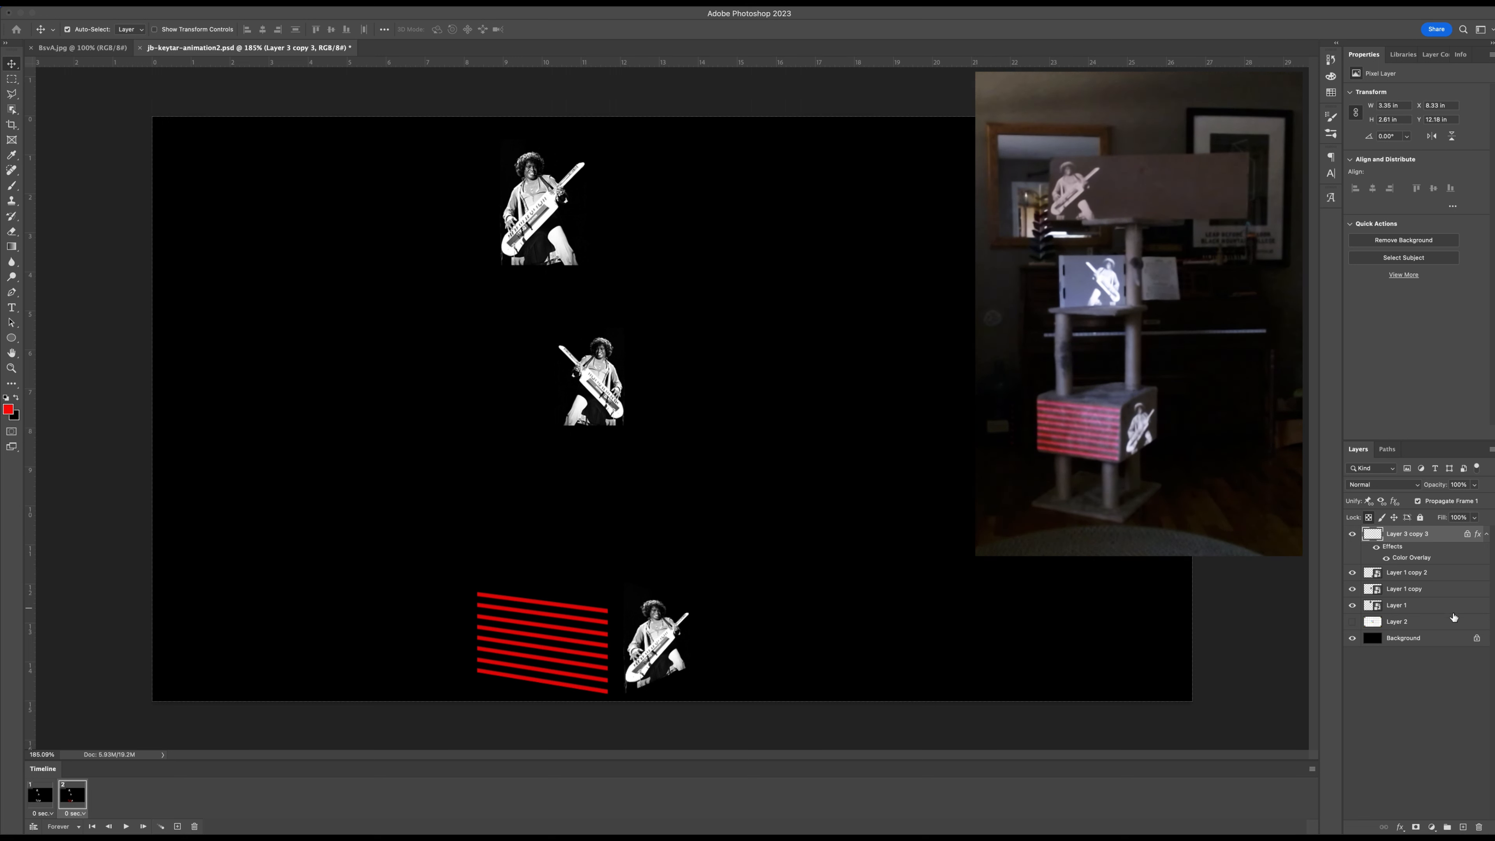
left_click(1352, 590)
left_click(1352, 589)
left_click(1456, 591)
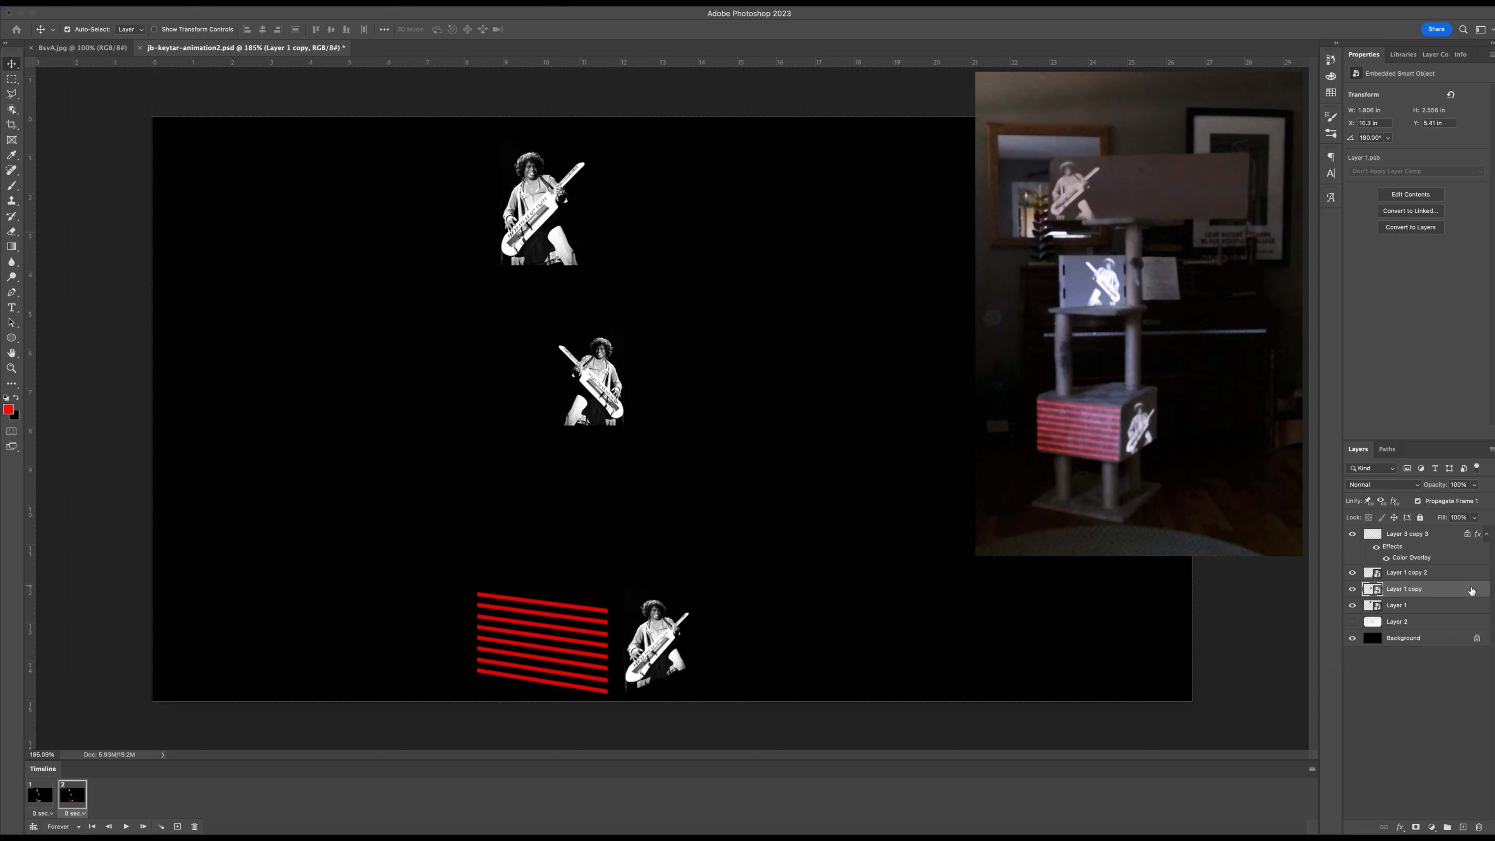
double_click(1472, 590)
left_click_drag(447, 123, 955, 176)
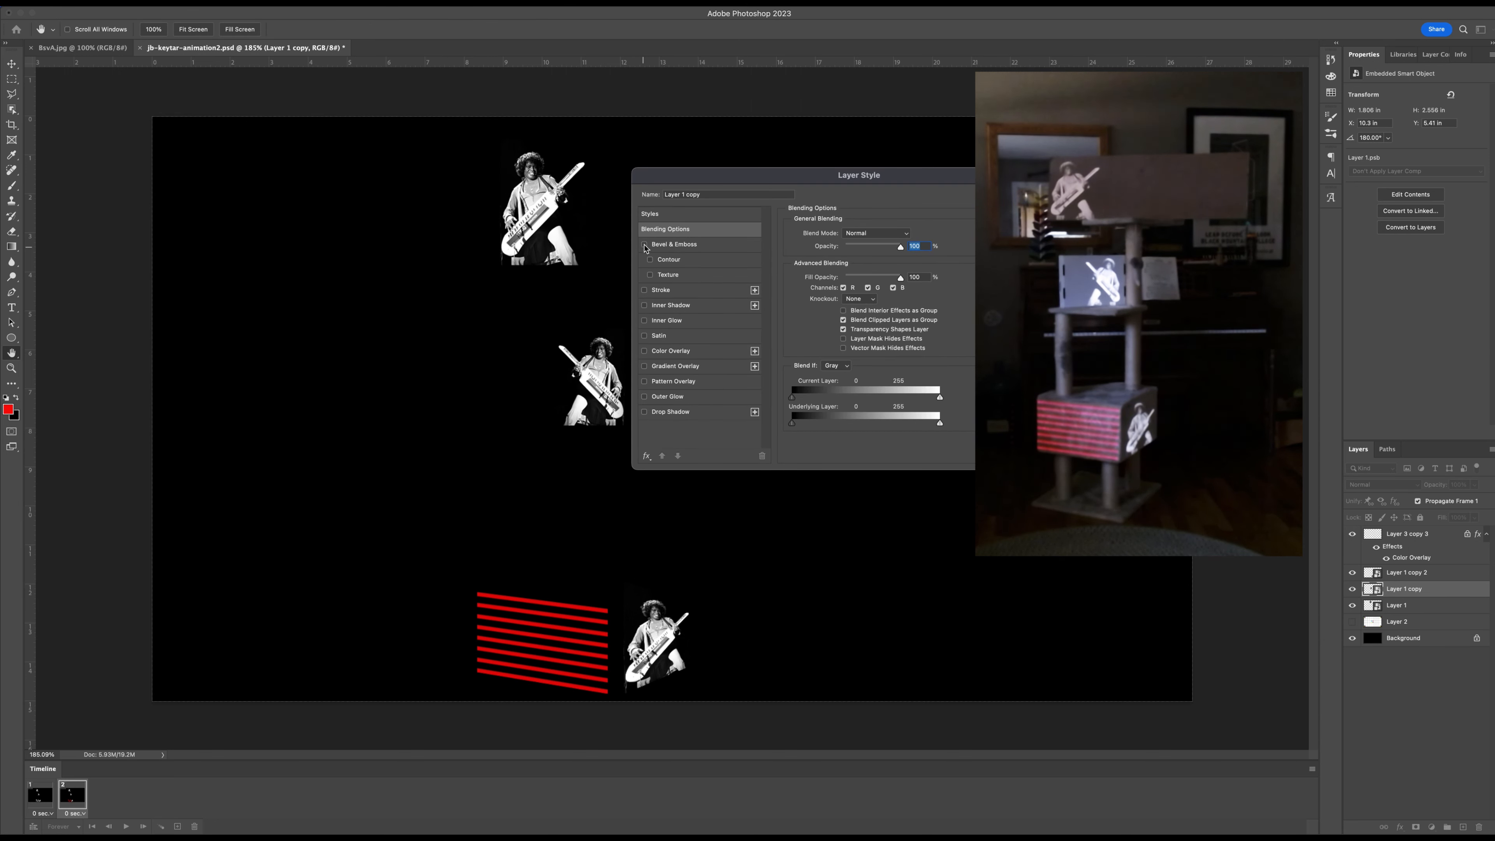
left_click(645, 351)
left_click(671, 351)
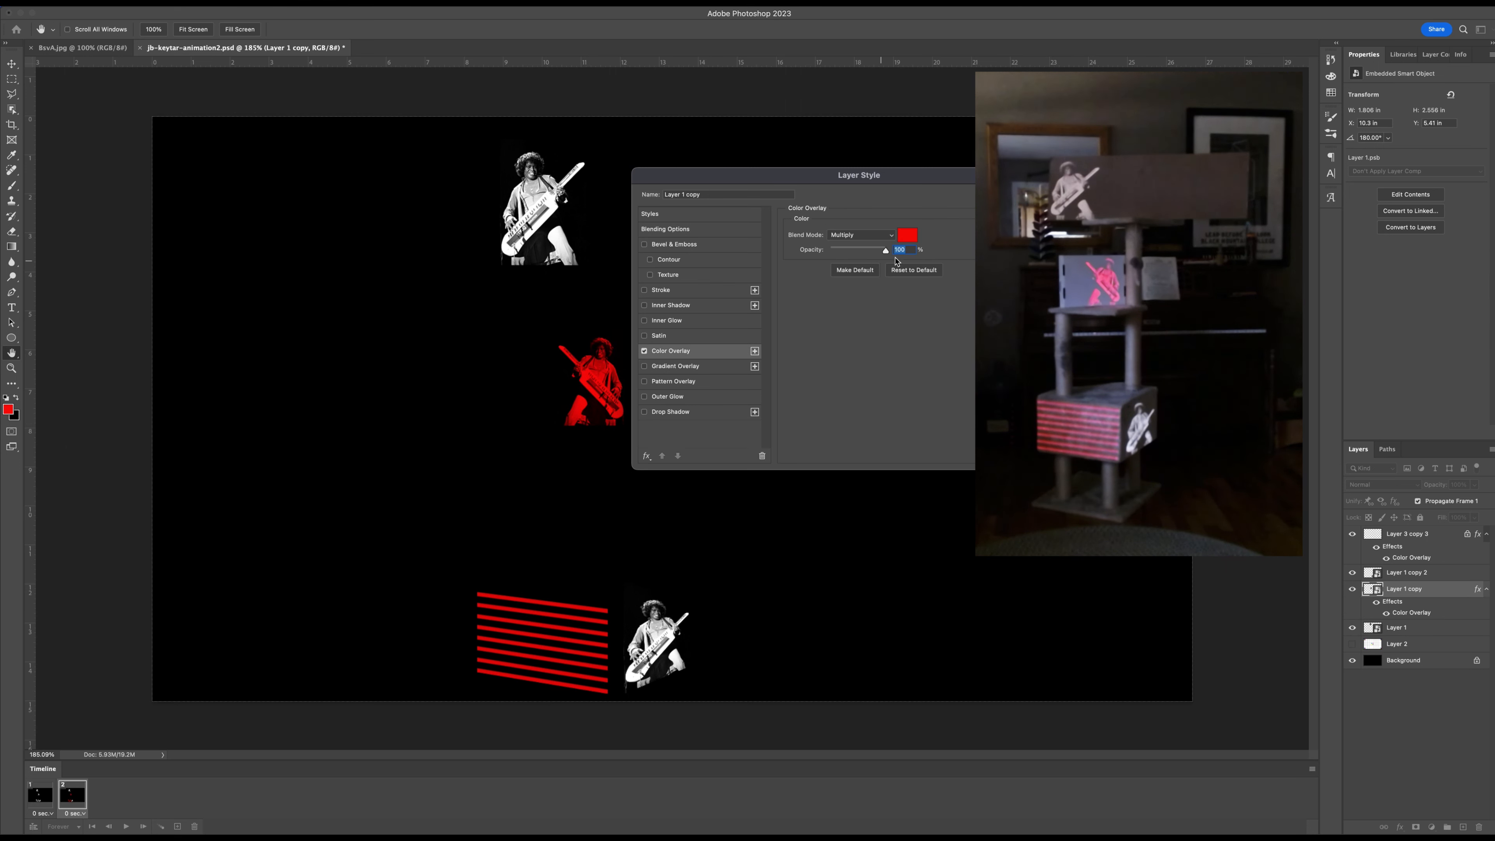
left_click(907, 235)
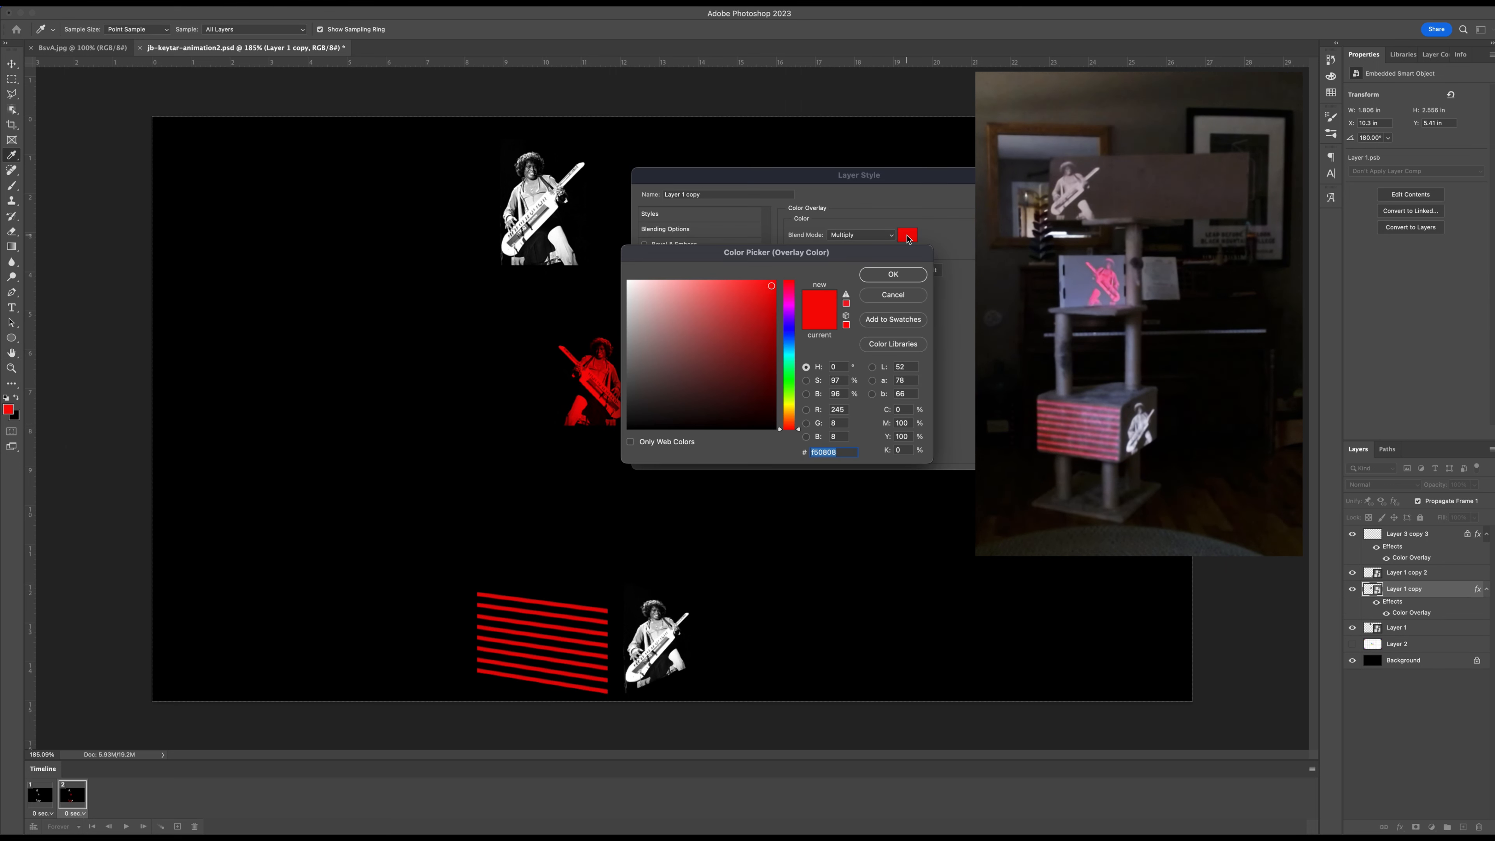
left_click(790, 352)
left_click(883, 277)
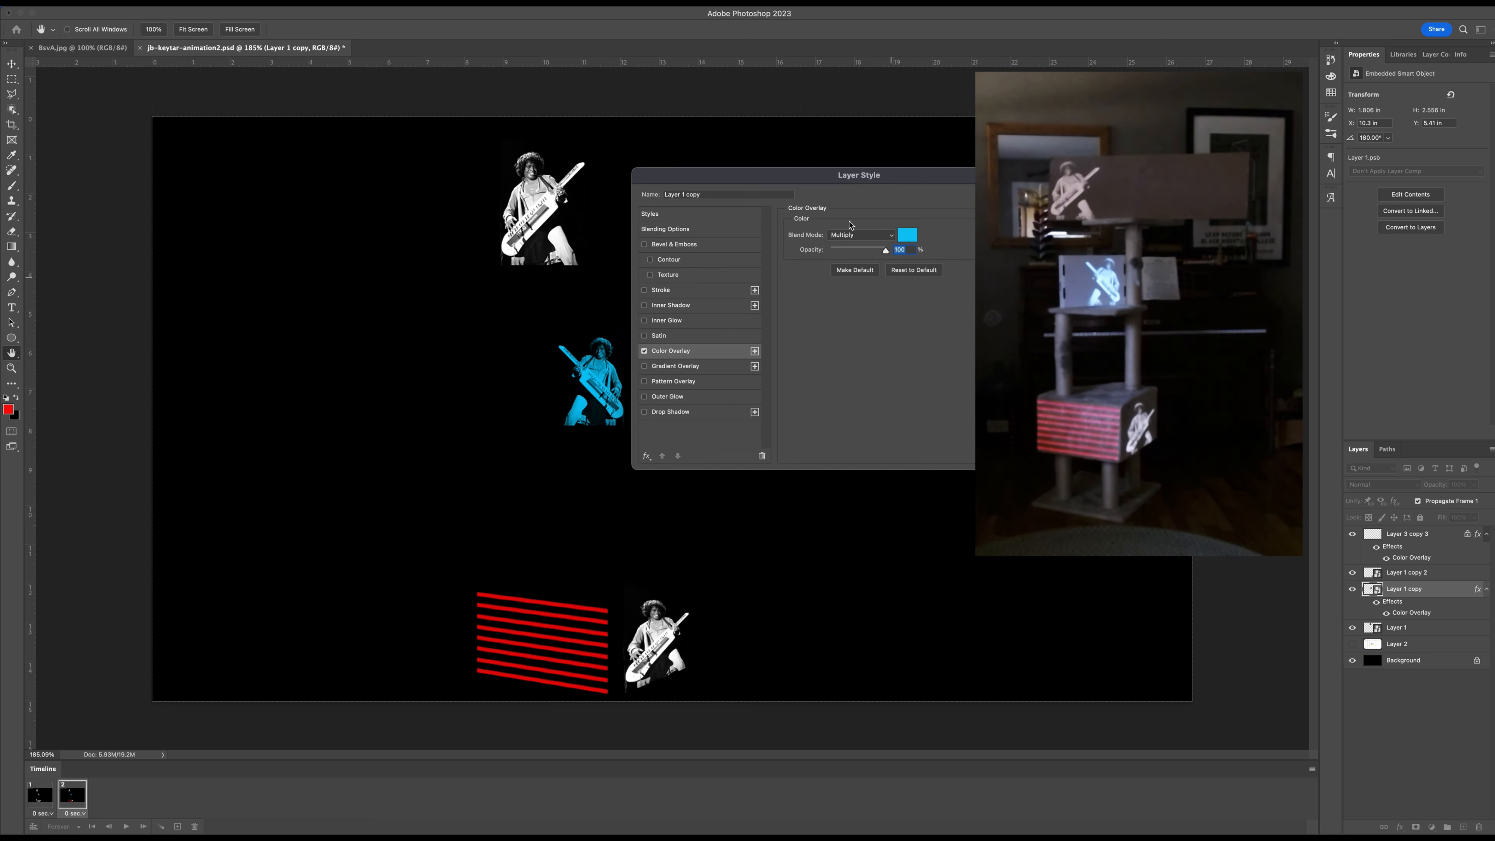
Try Normal, Multiply and Screen for the middle photo's color overlay, and apply it with the Overlay blend mode at 100% opacity.
left_click(857, 235)
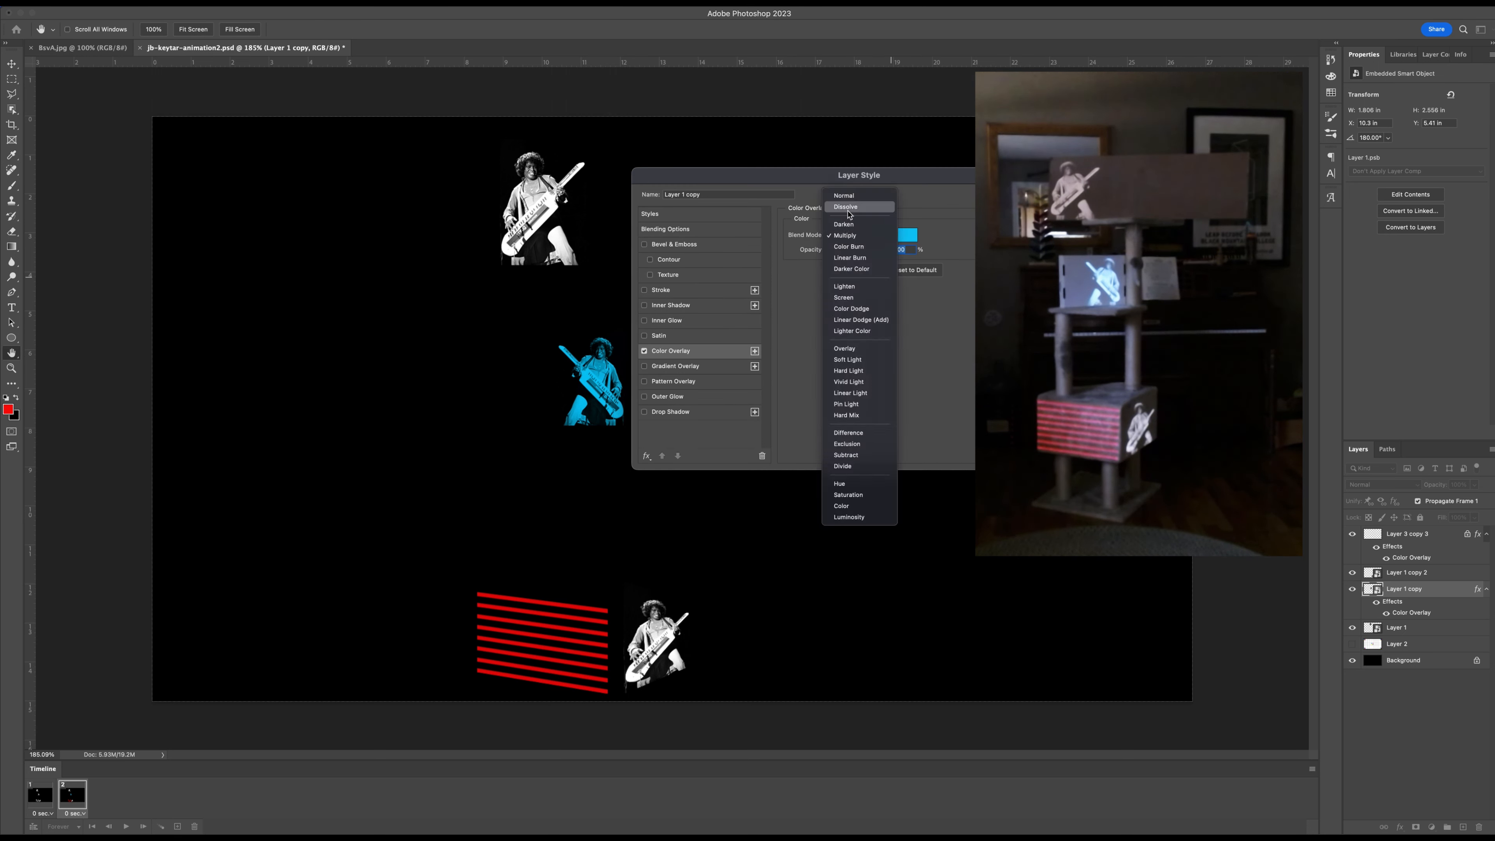
left_click(849, 196)
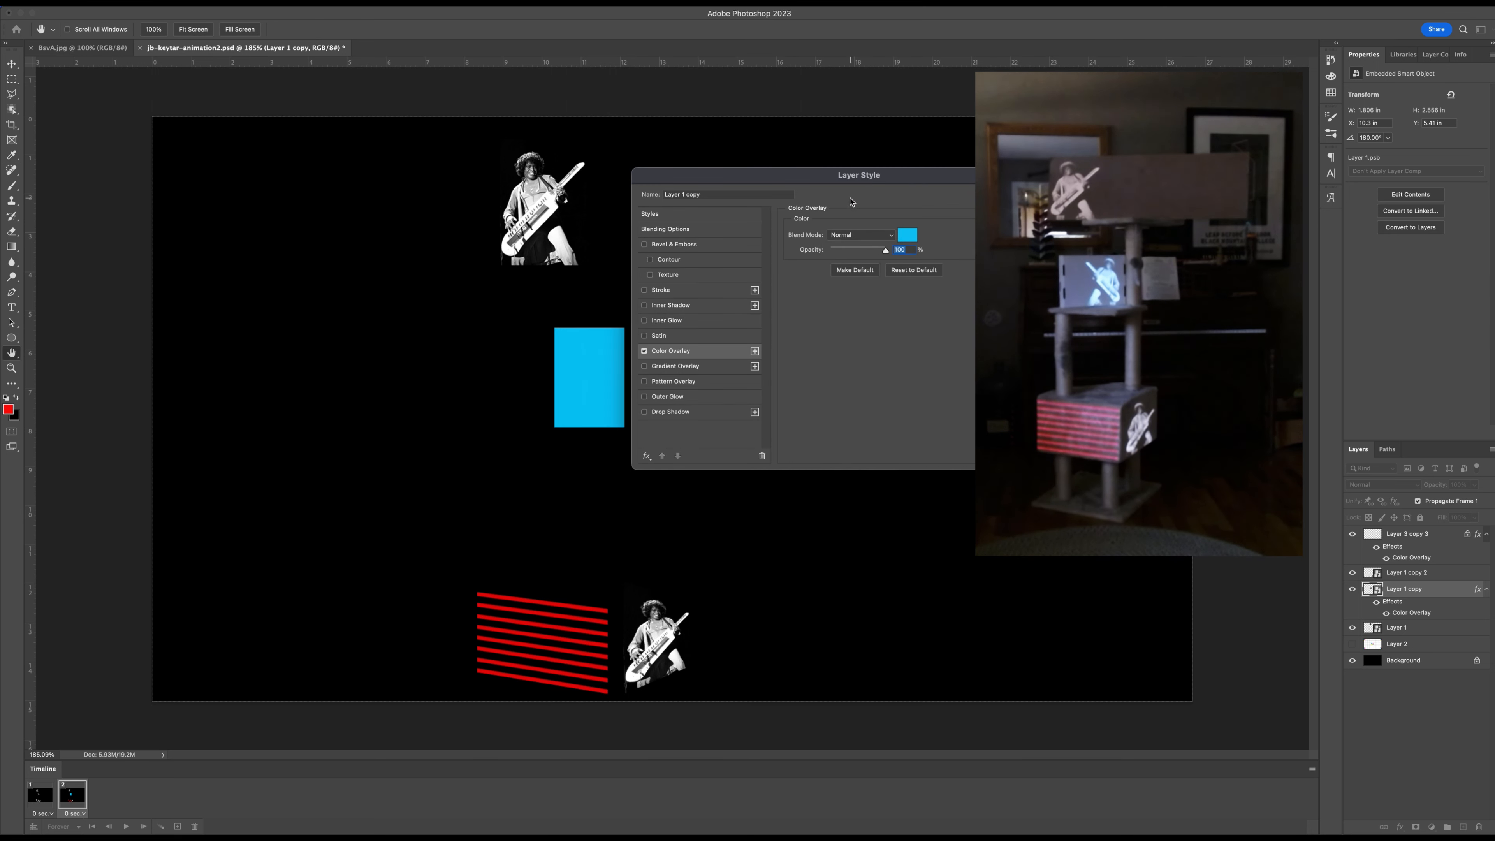
left_click(864, 235)
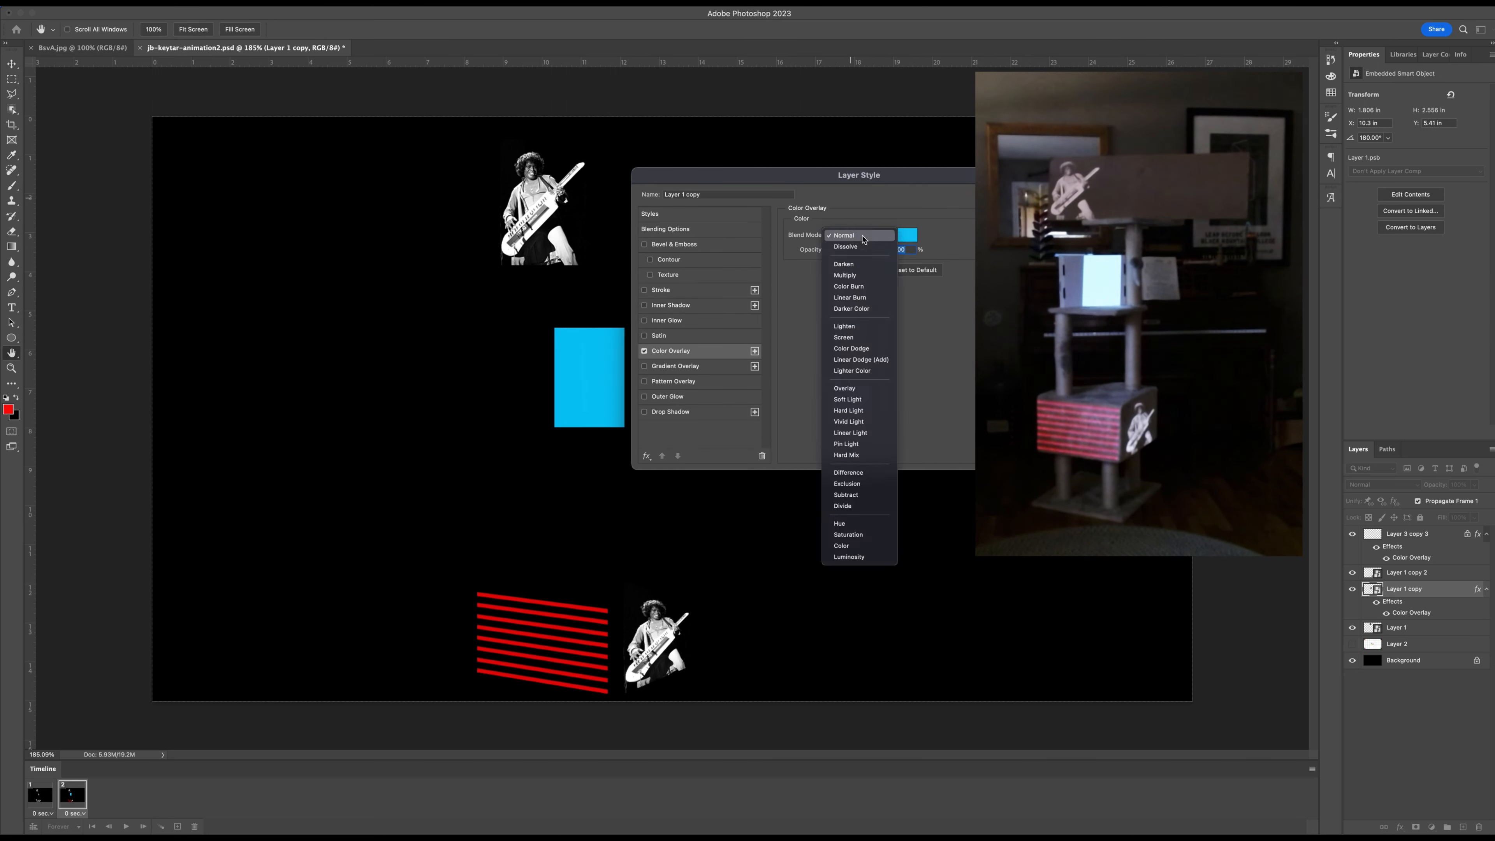
left_click(852, 276)
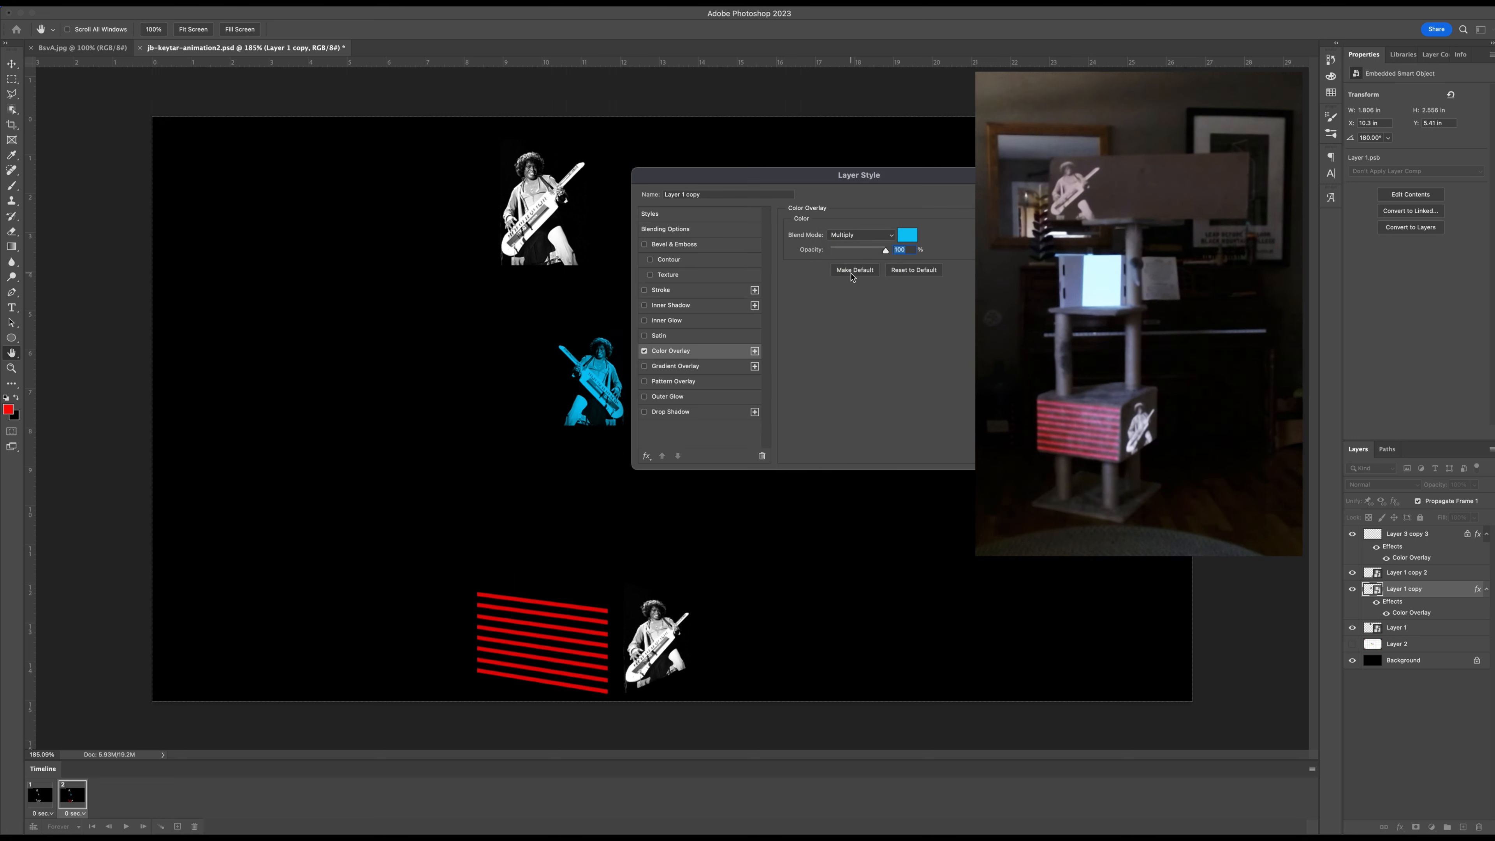
left_click(870, 236)
left_click(850, 288)
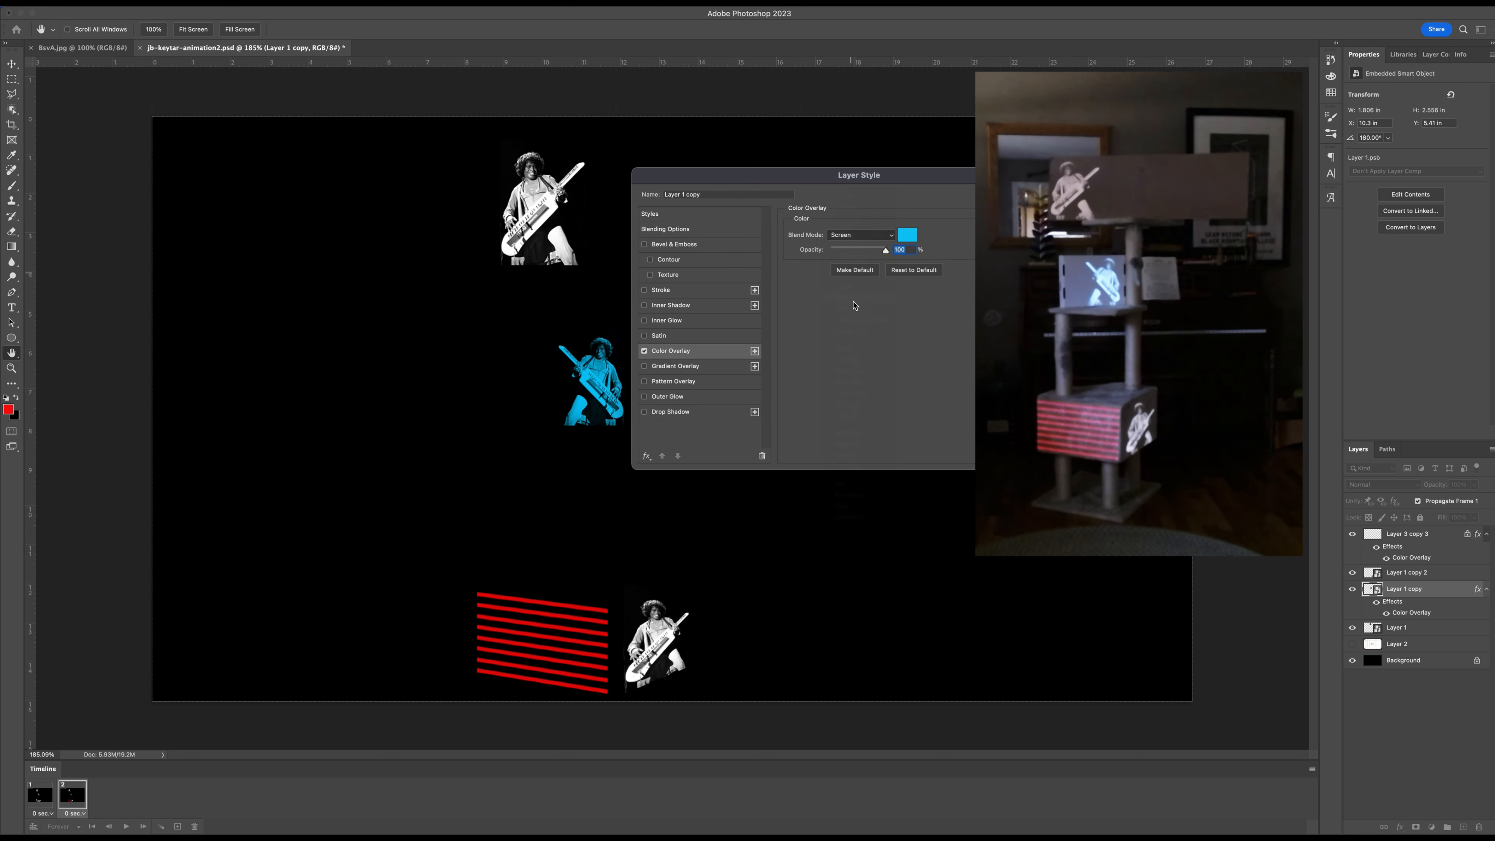
left_click(843, 236)
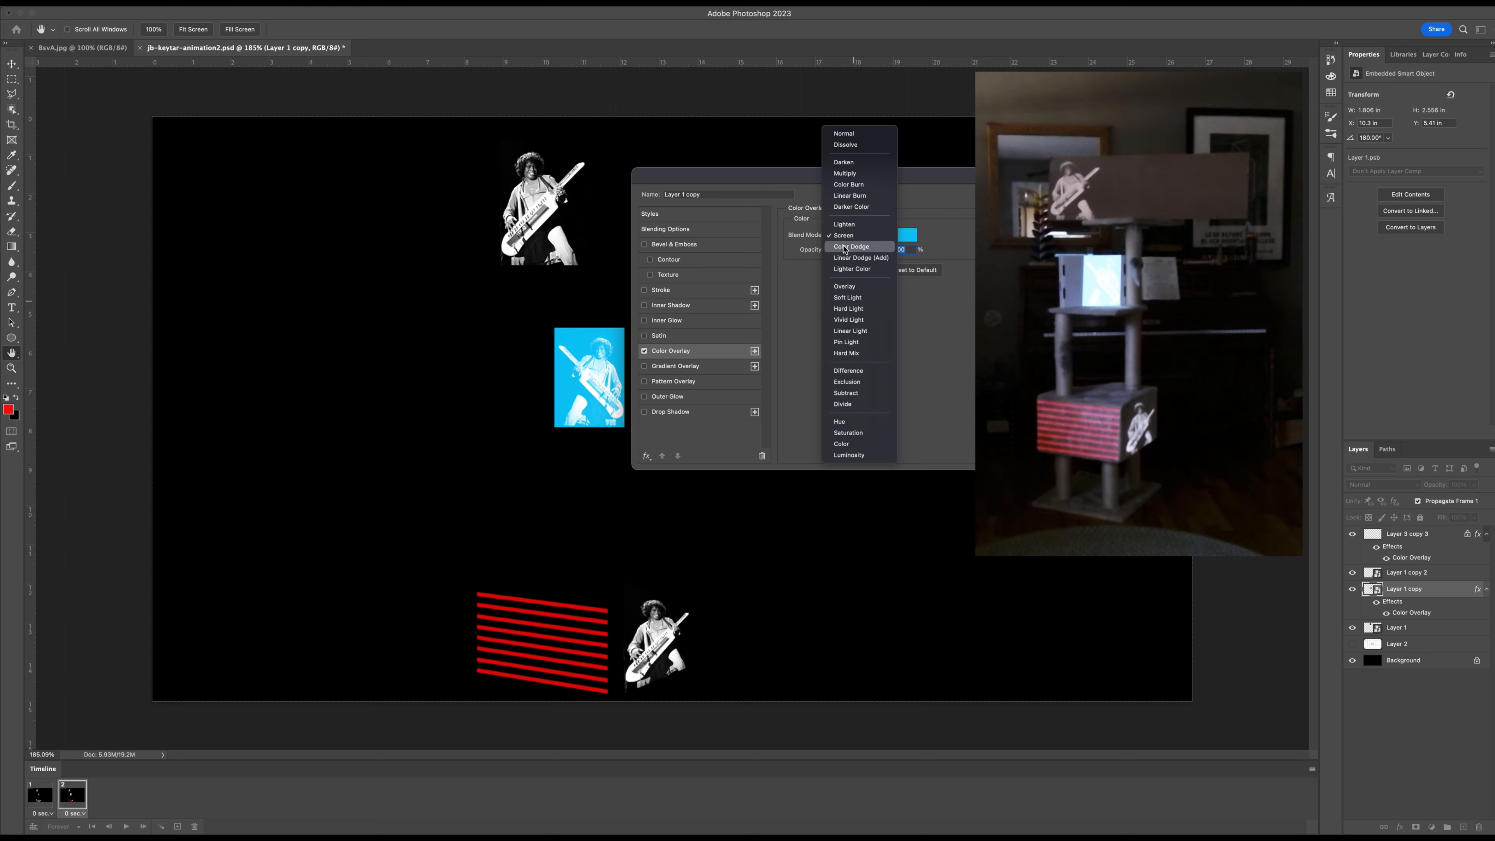
left_click(840, 288)
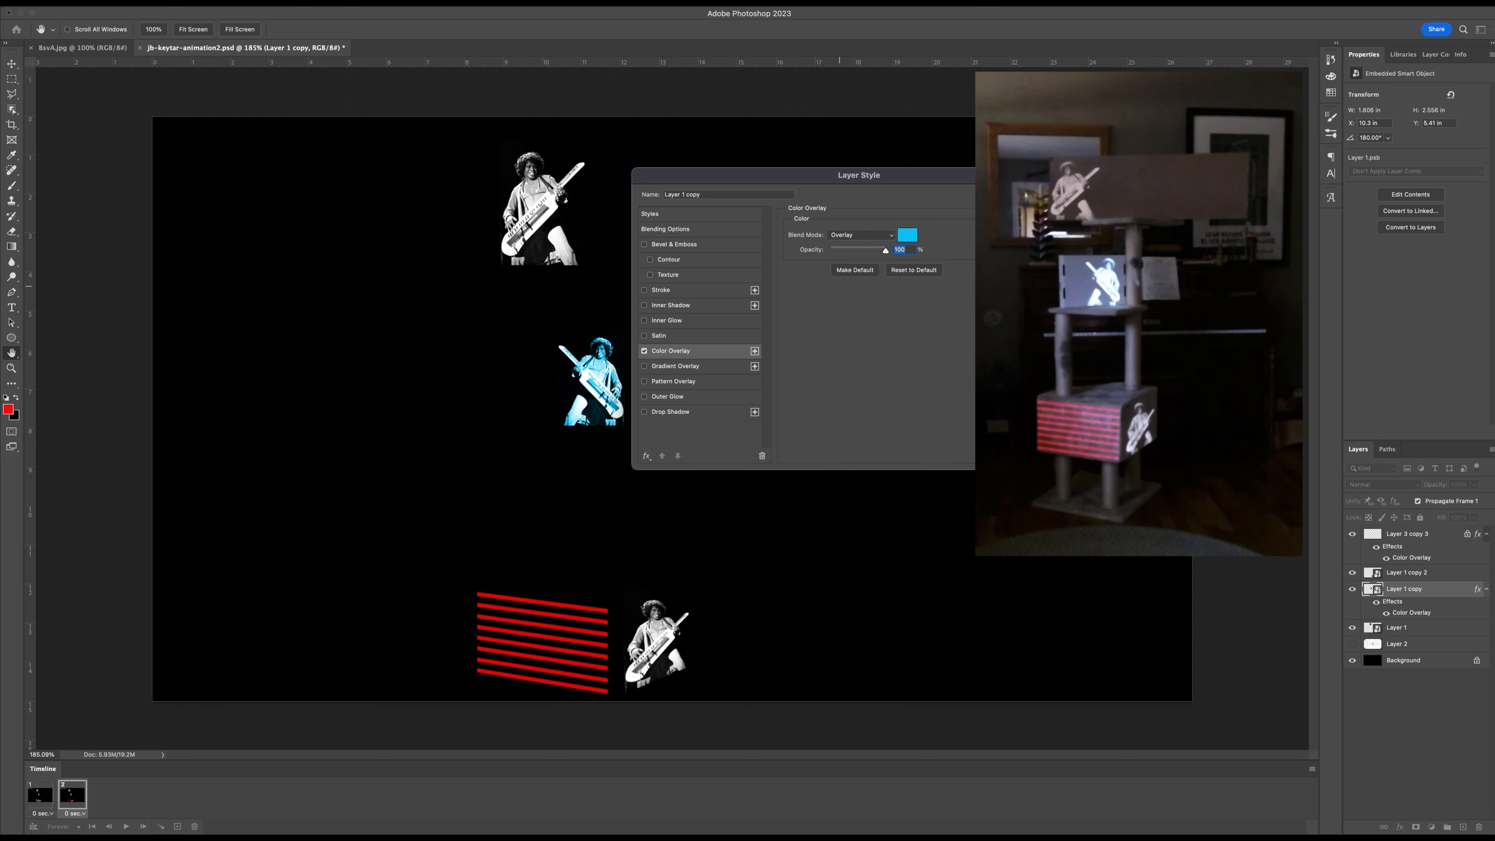
key("Return")
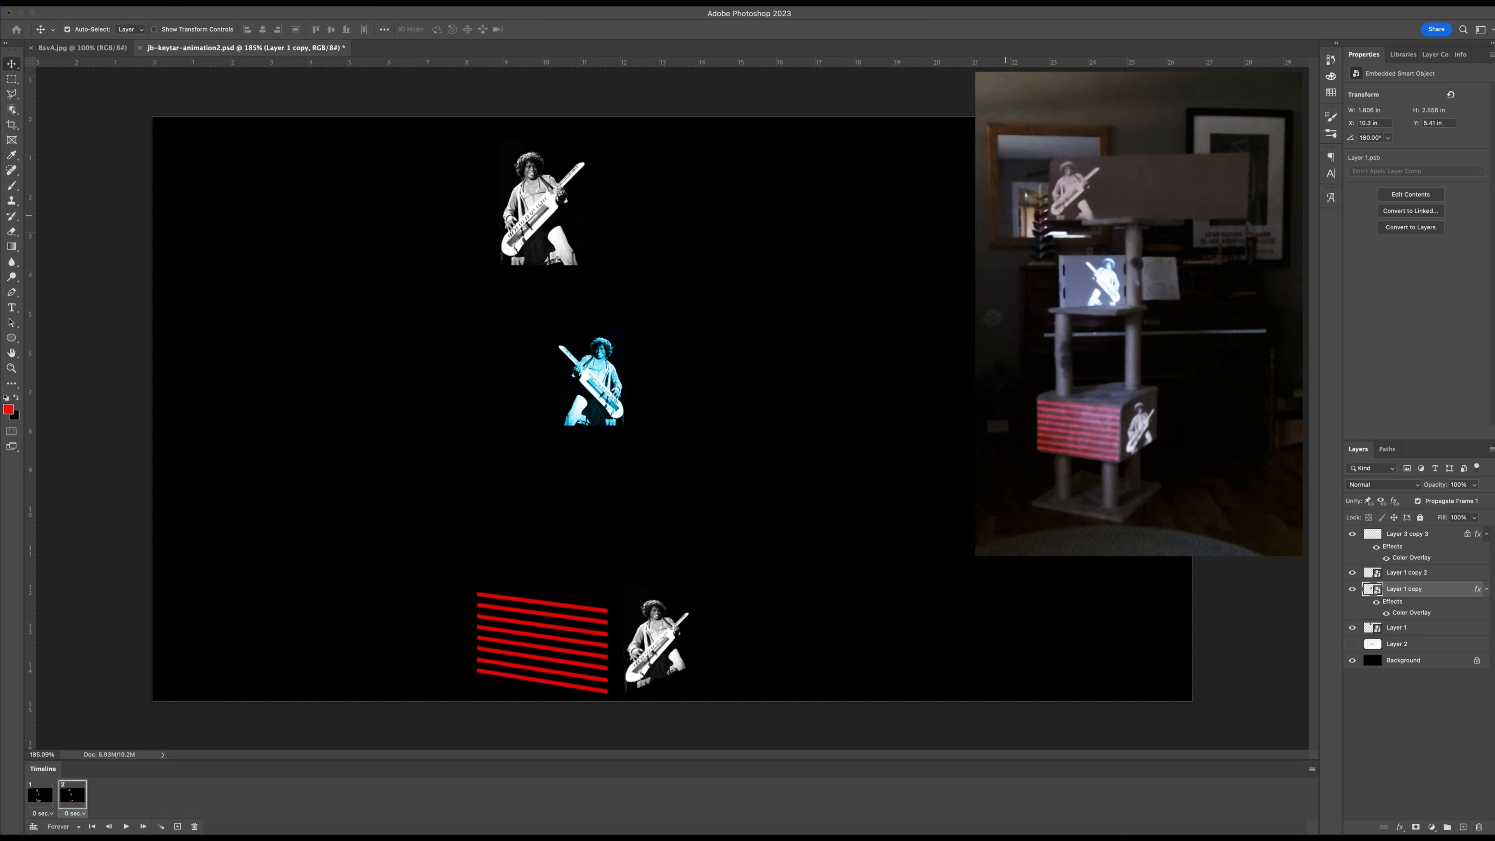
Move the top keytar photo in frame 2 horizontally to the opposite end of the top box, at X about 15.75 in.
left_click(1421, 535)
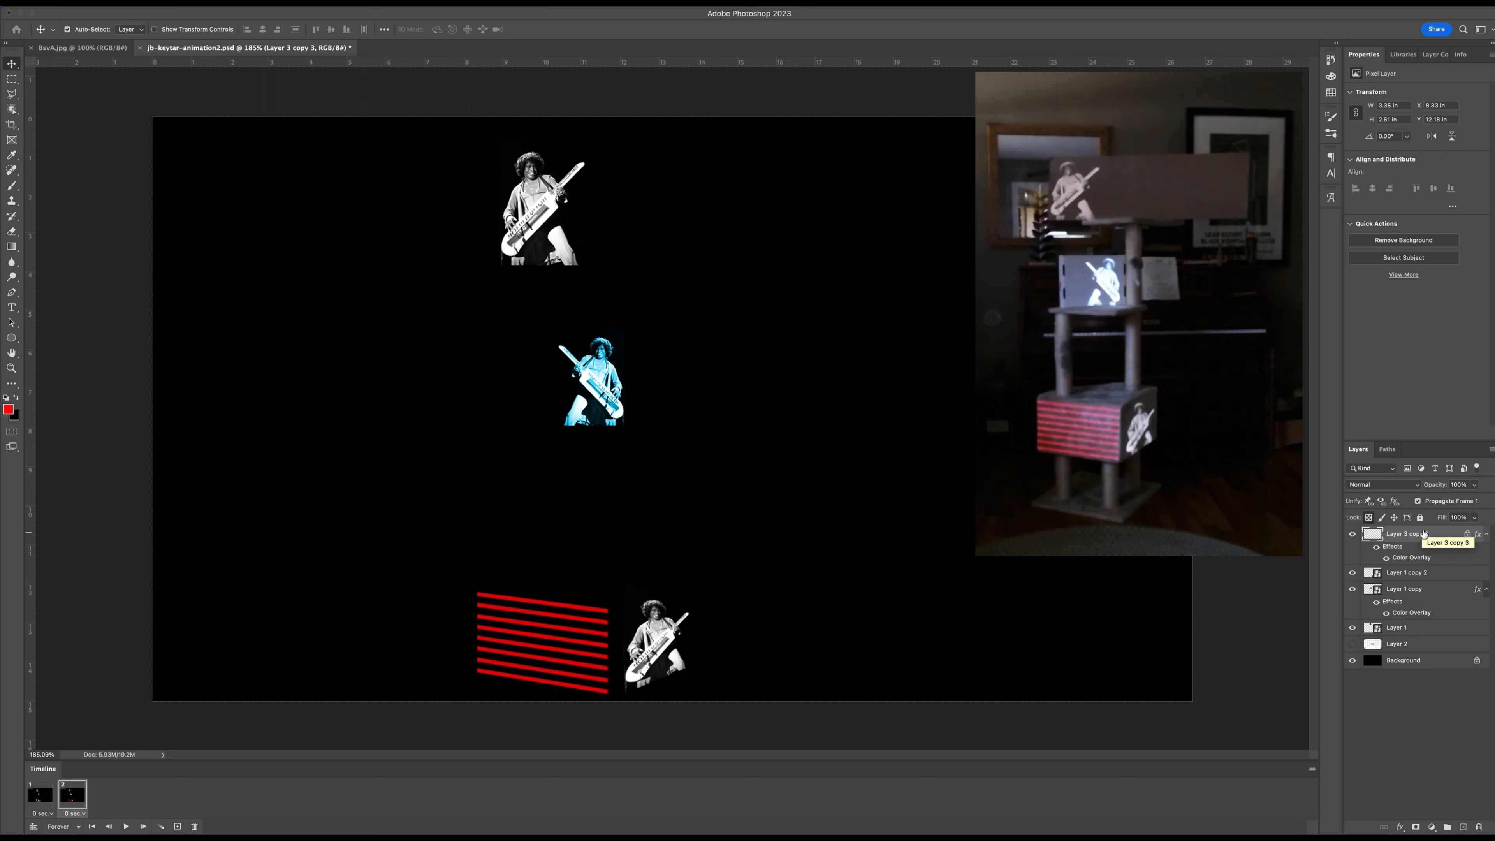
left_click(1406, 632)
left_click(1351, 627)
left_click(1351, 627)
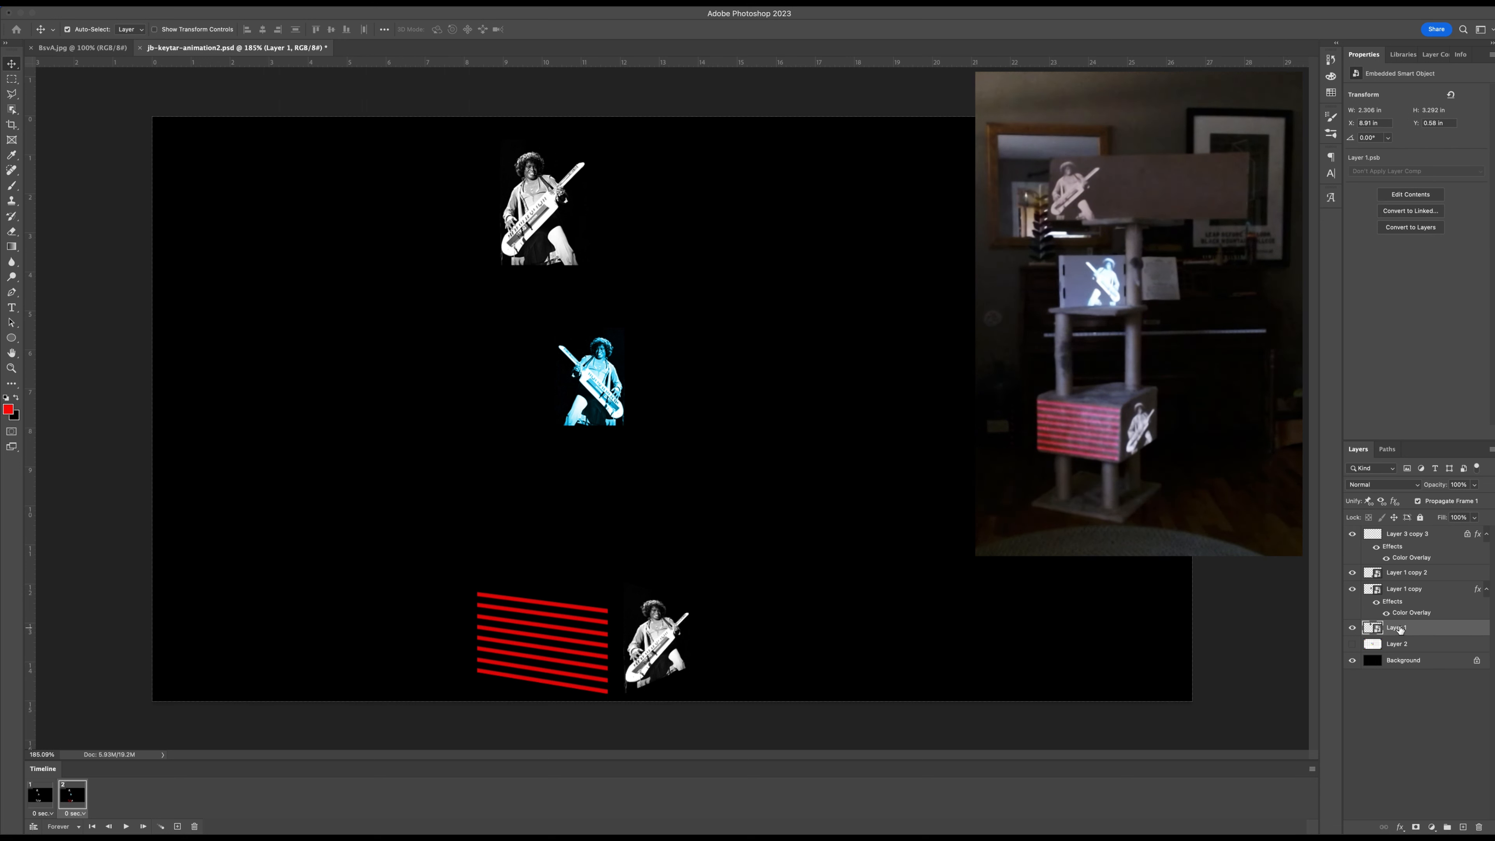
left_click_drag(557, 219, 778, 229)
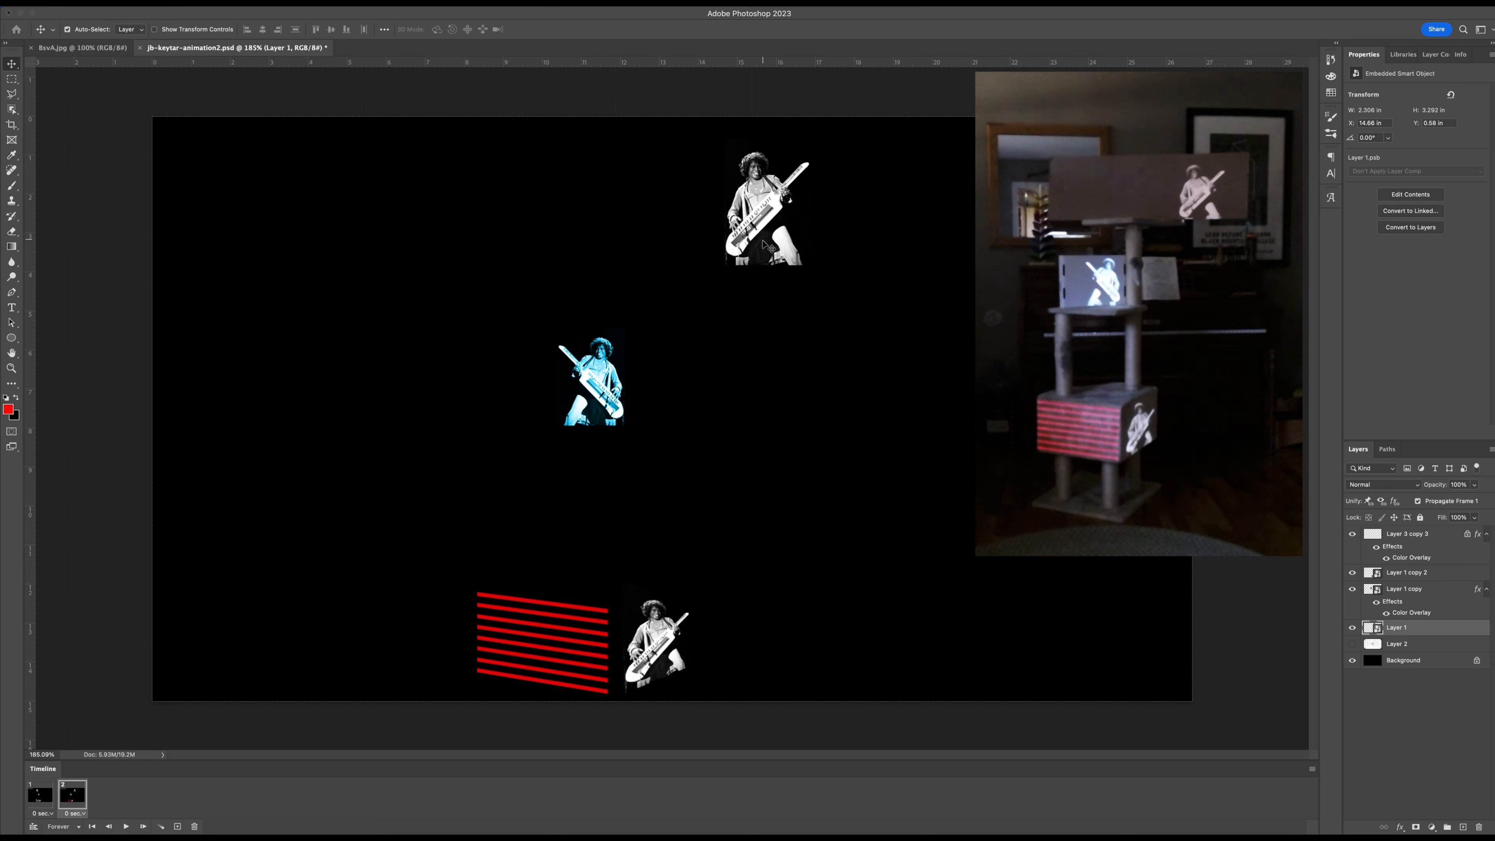
left_click_drag(761, 240, 809, 230)
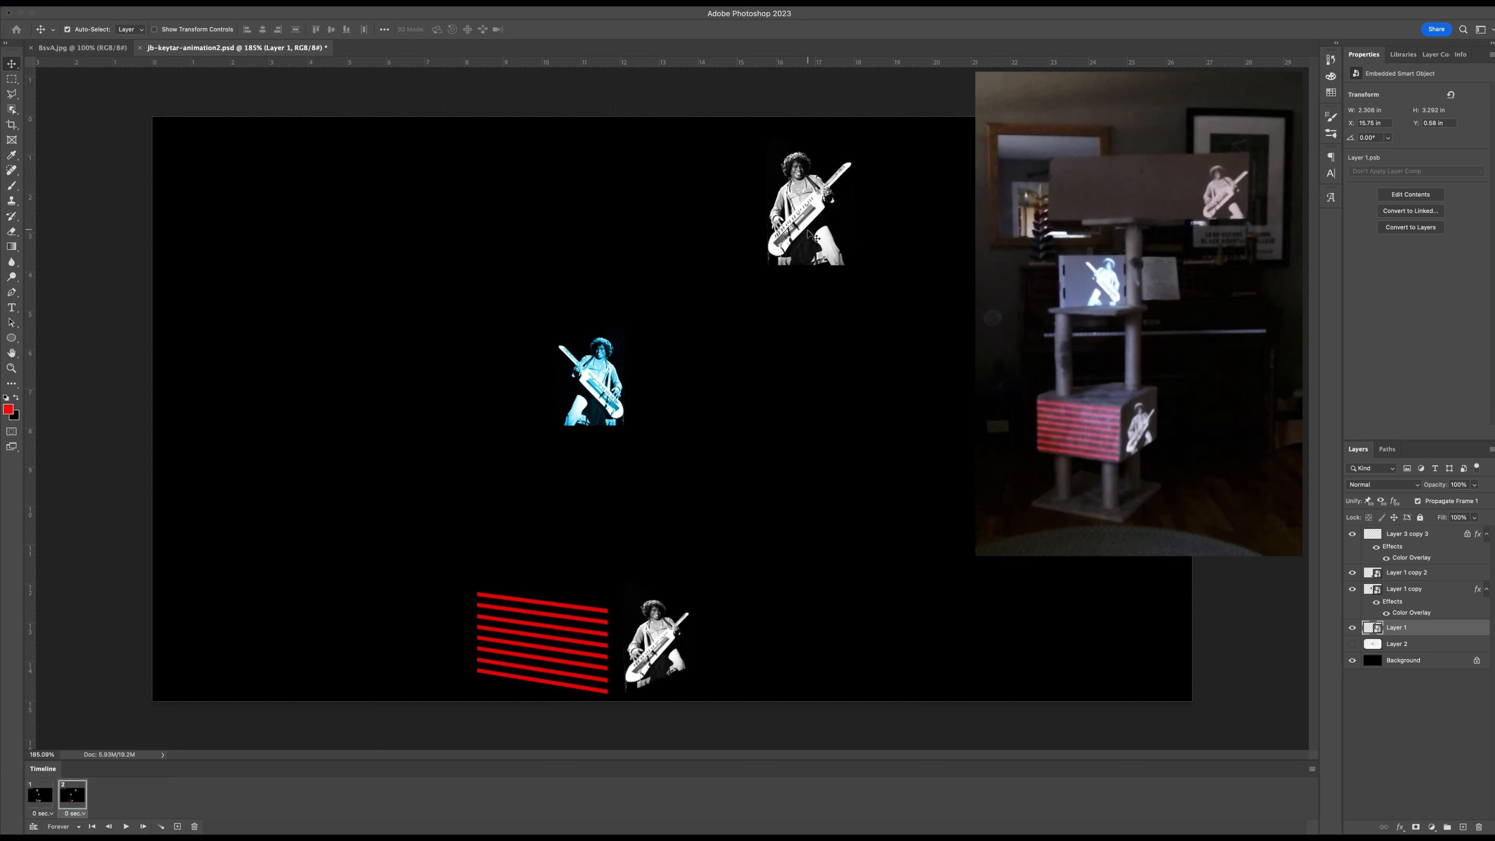
Switch between frames 1 and 2 to compare the top photo's position and the middle photo's color.
left_click(51, 795)
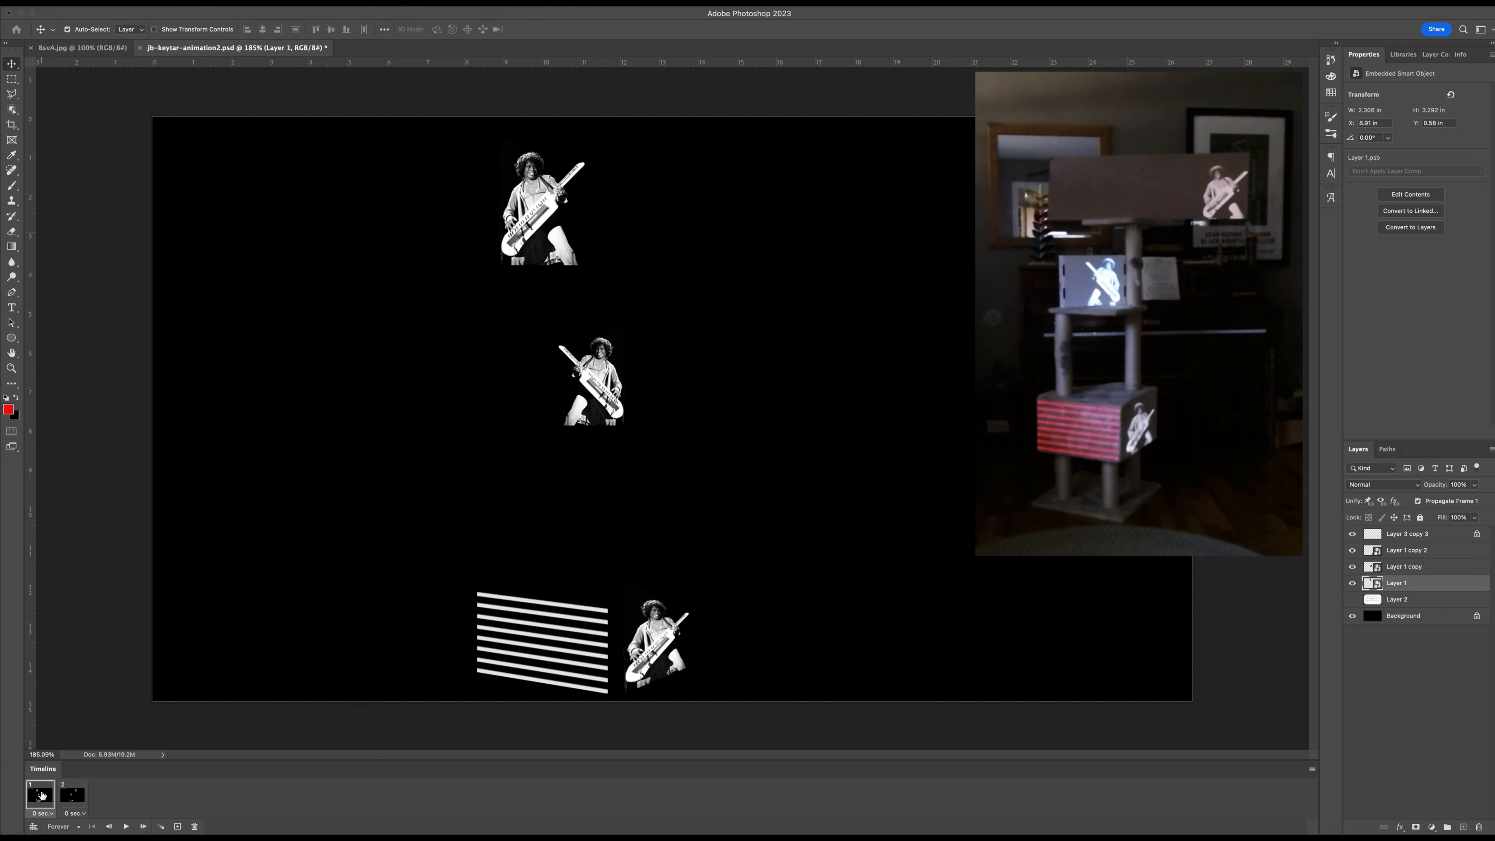
left_click(72, 798)
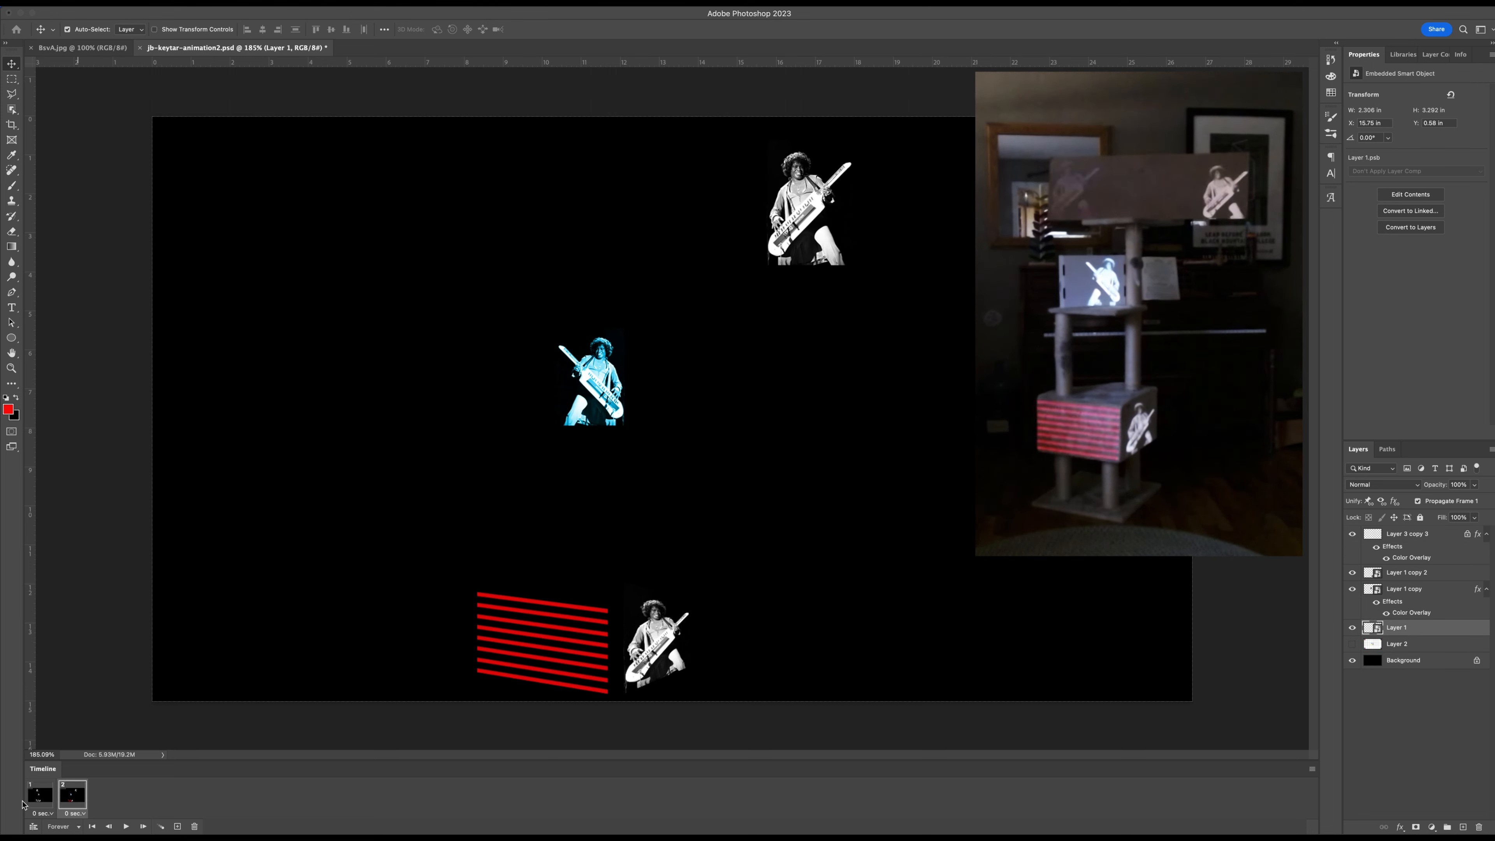
left_click(37, 803)
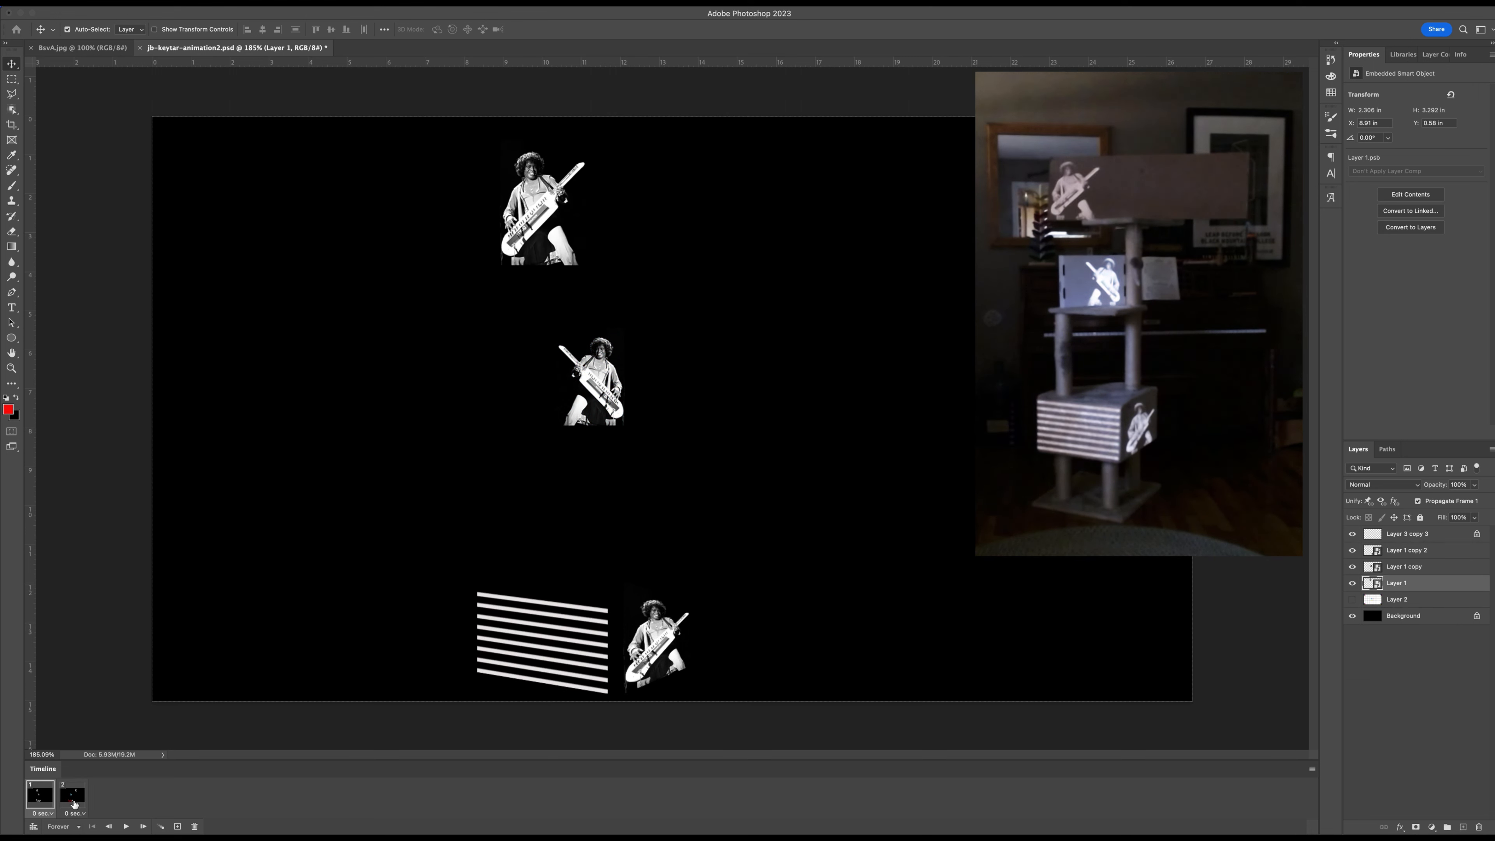
left_click(73, 803)
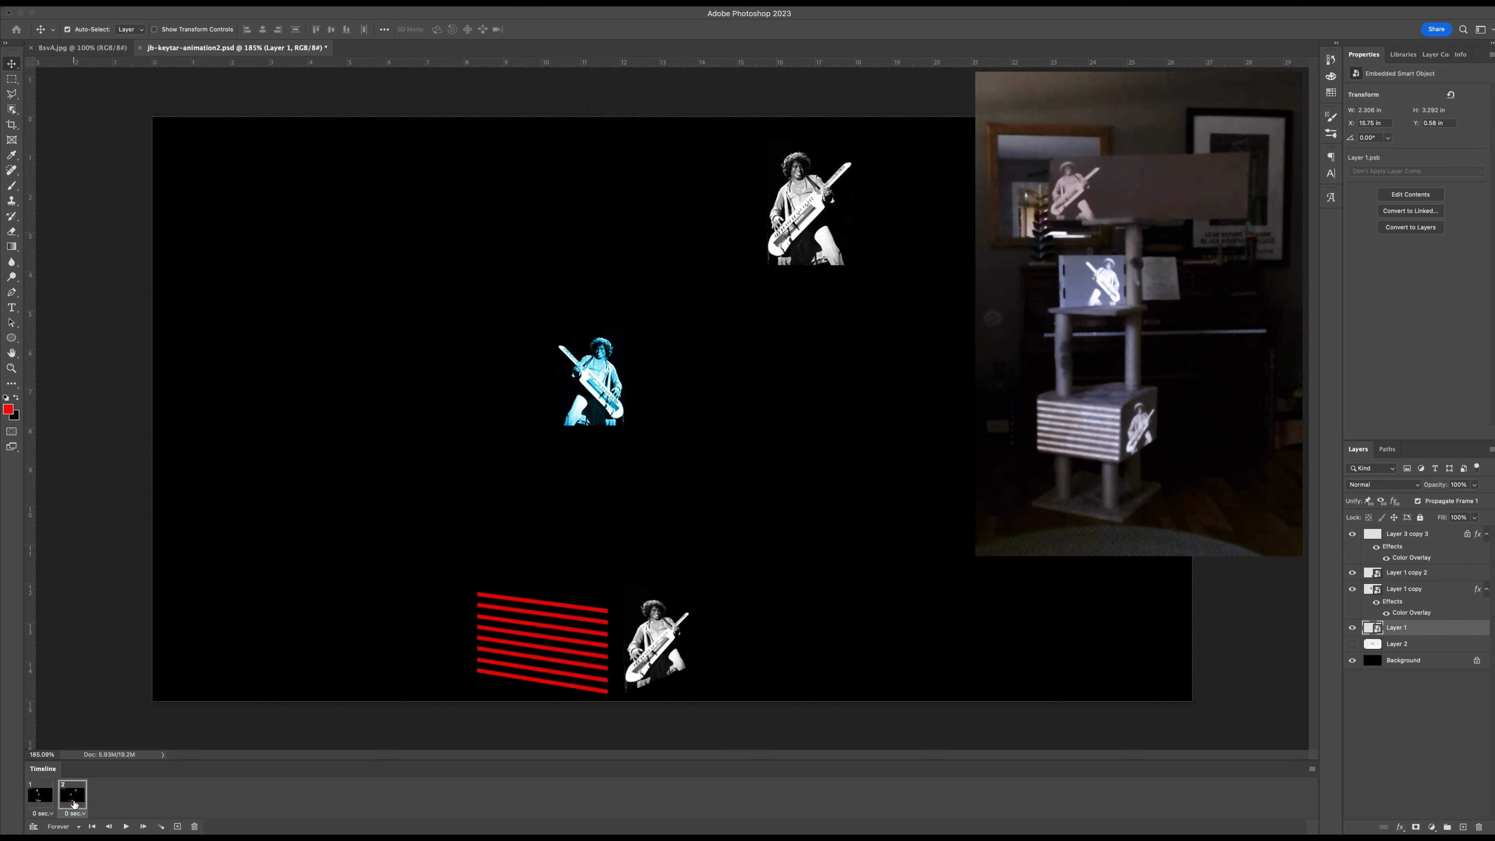
left_click(46, 800)
left_click(71, 798)
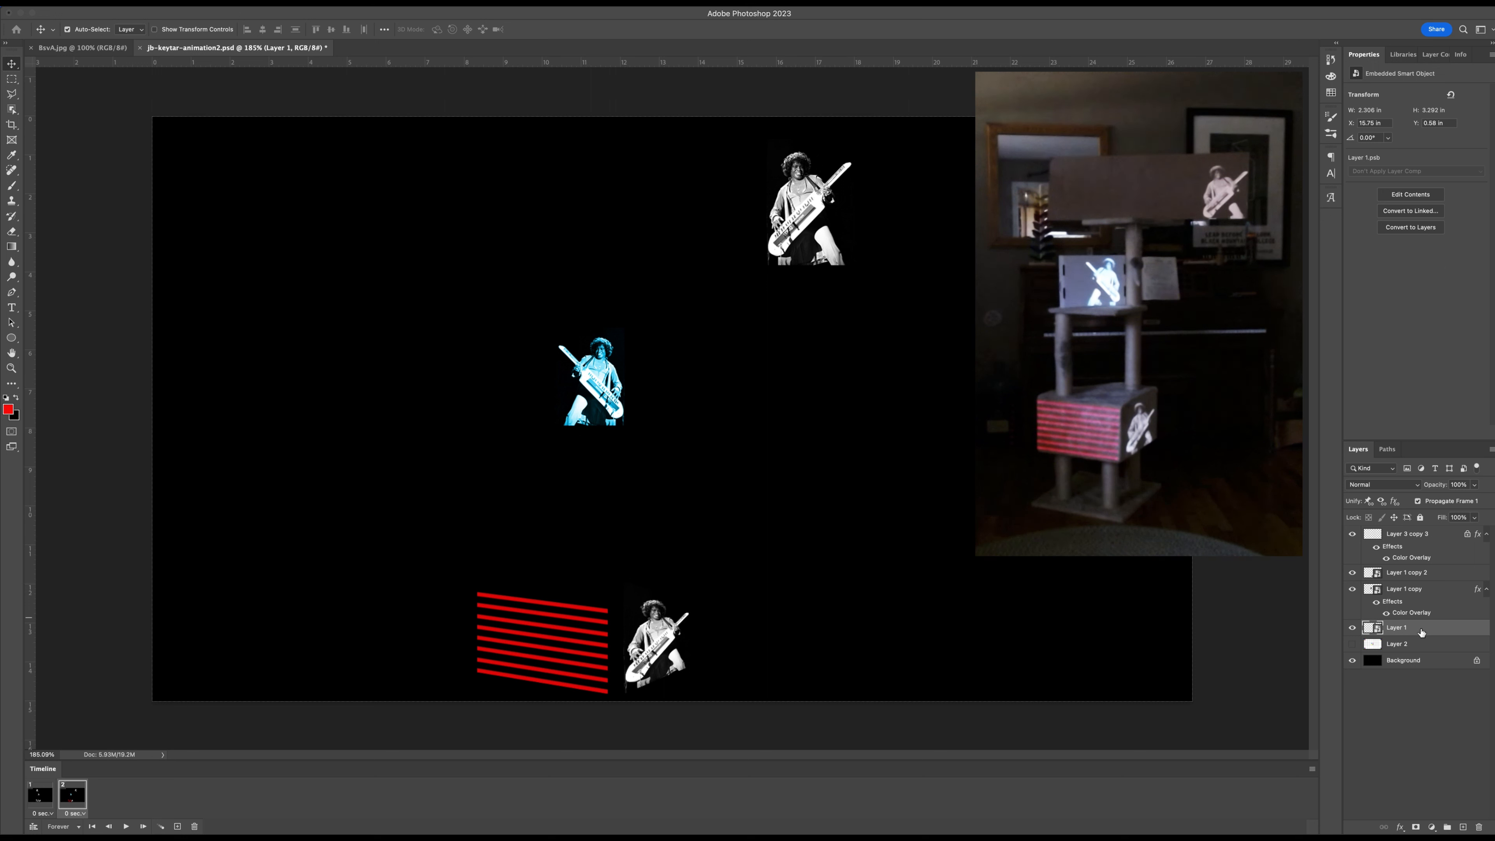
Identify the layer of the bottom keytar photo by toggling its visibility, and duplicate that layer.
left_click(1430, 536)
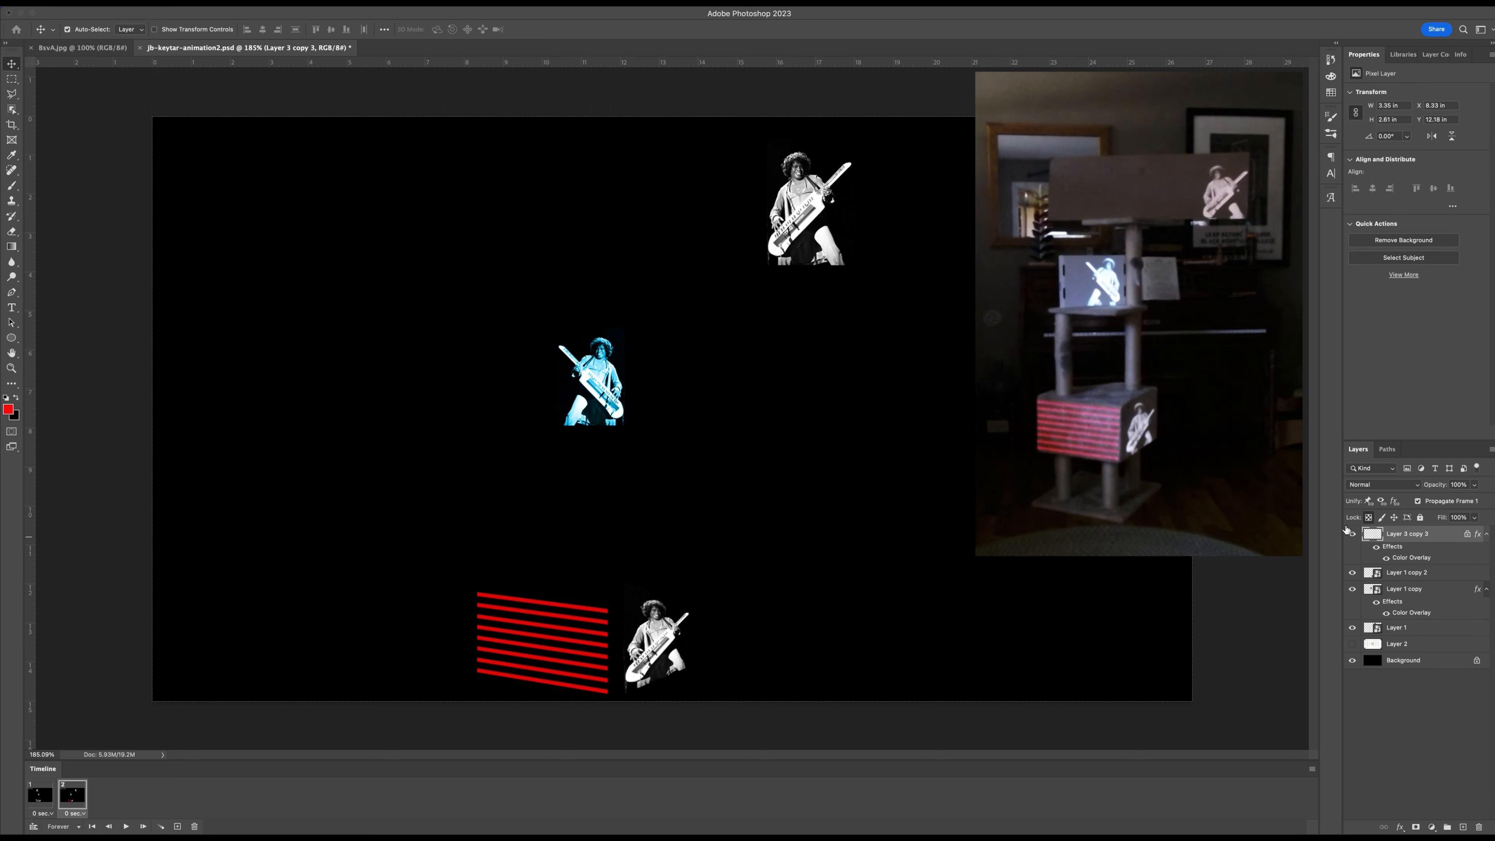
left_click(1354, 573)
left_click(1352, 572)
left_click(1352, 572)
left_click_drag(1419, 575, 1463, 827)
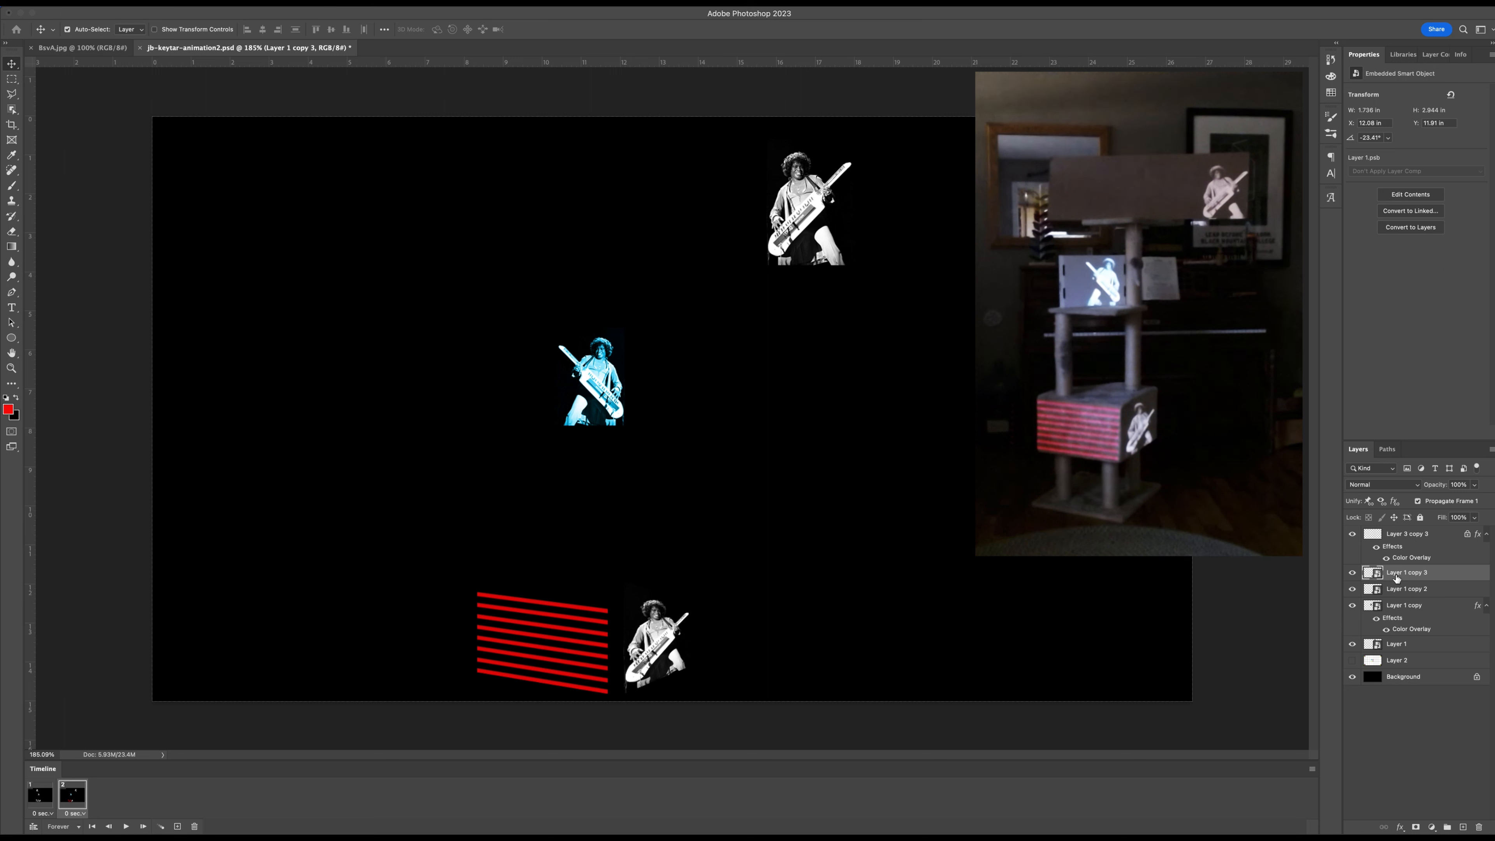
Hide the original bottom keytar photo in frame 2 and scale its duplicate down about its center to roughly one third size.
left_click(1352, 590)
key("ctrl+t")
left_click_drag(625, 583, 651, 621)
key("Return")
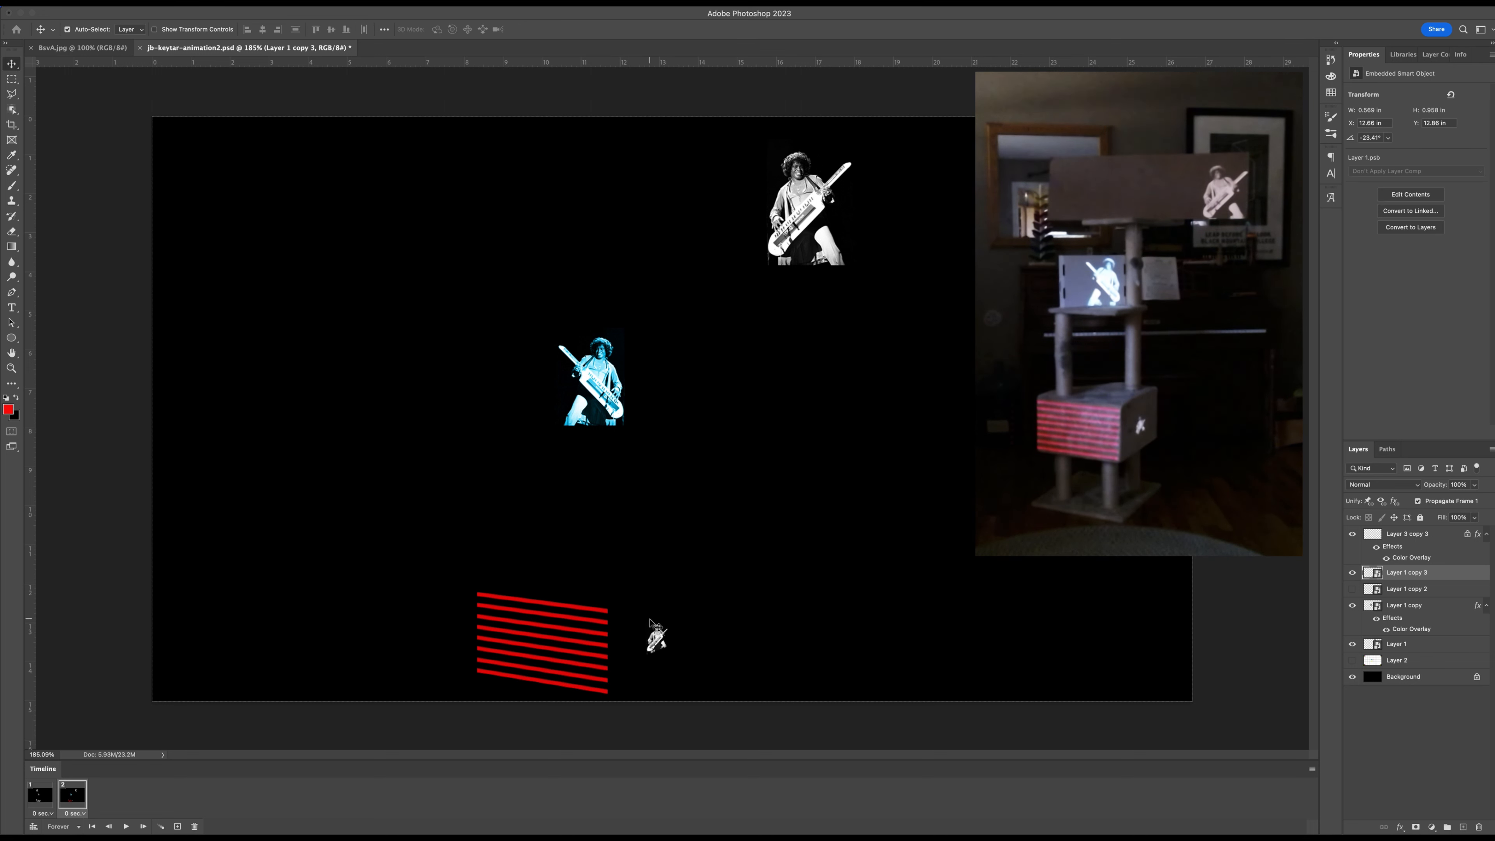
Hide the small keytar copy in frame 1 and make it visible in frame 2.
left_click(38, 799)
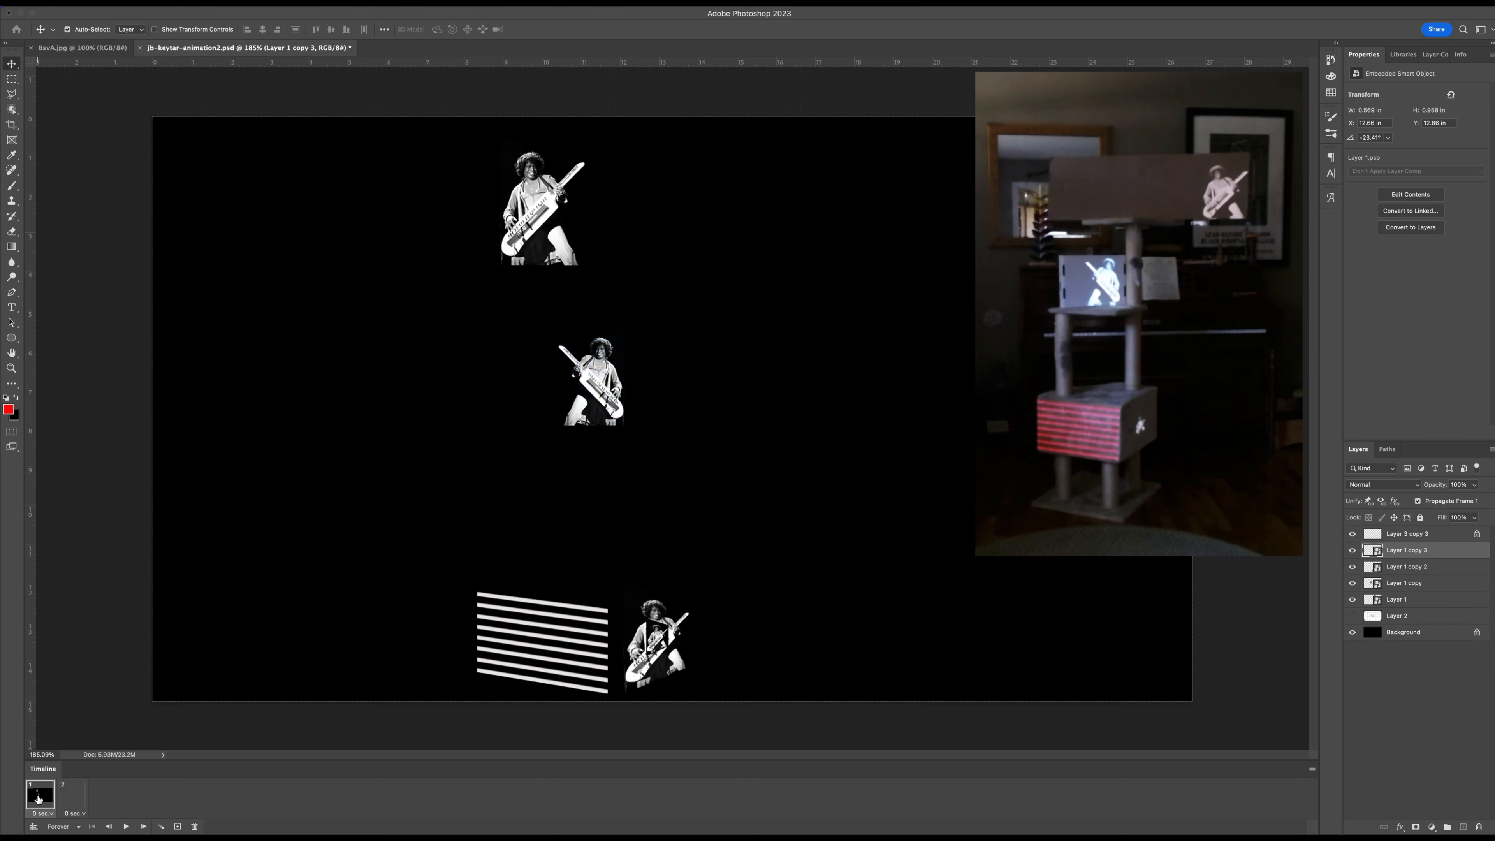
left_click(1352, 550)
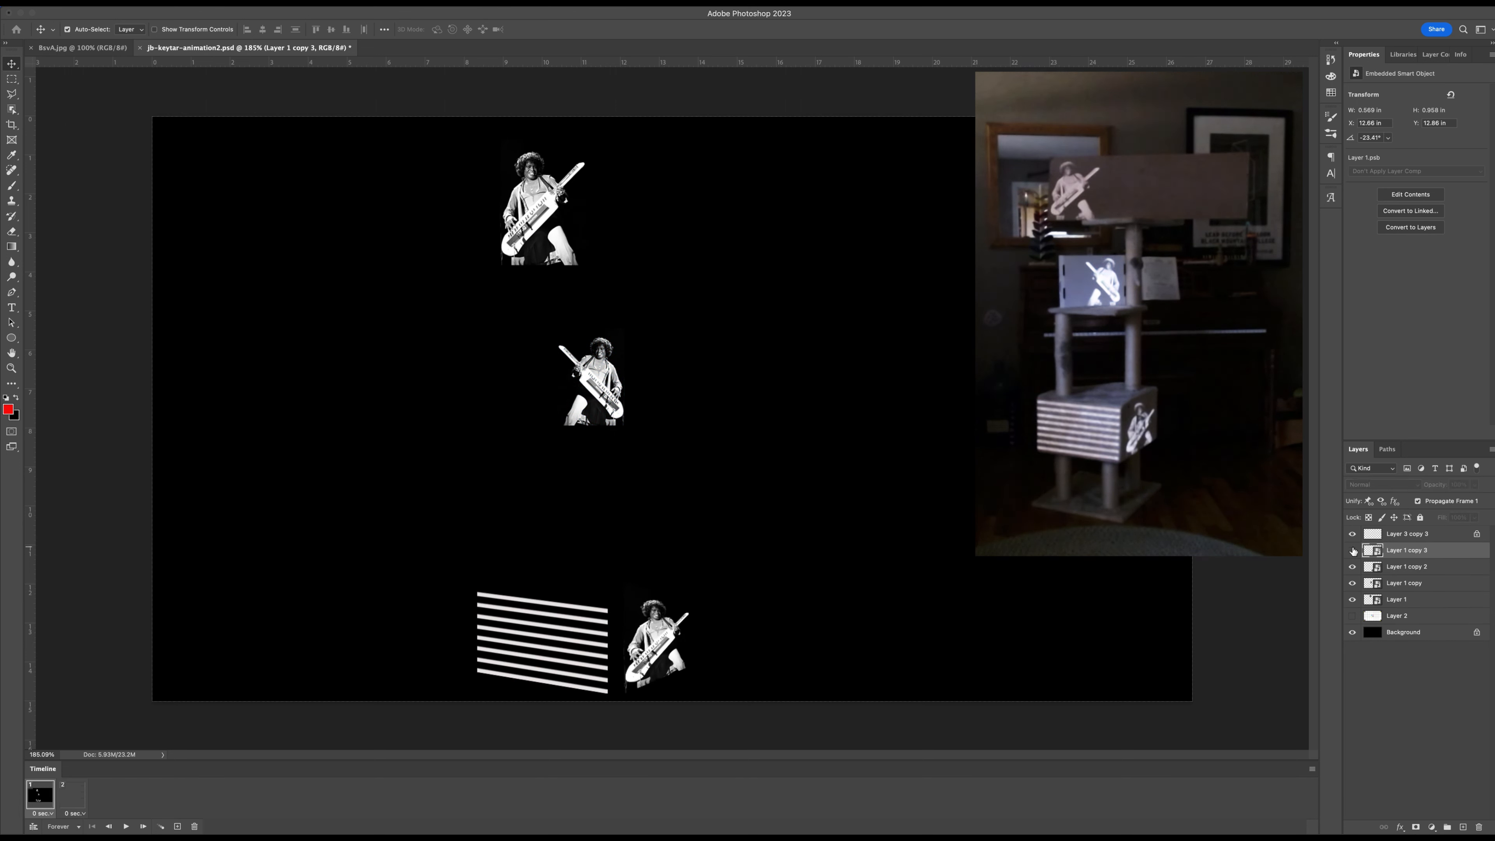
left_click(82, 805)
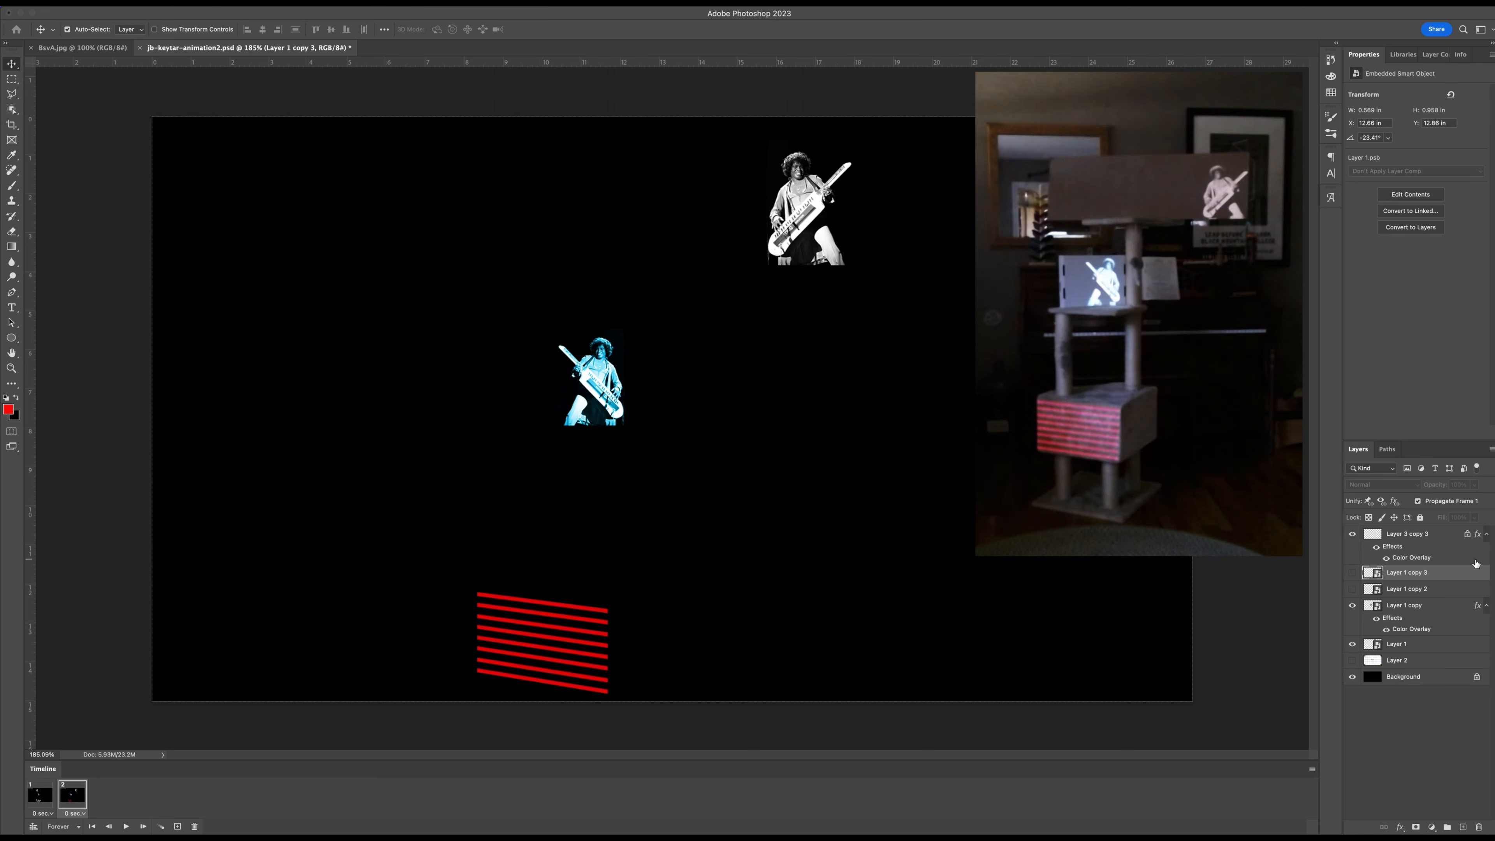
left_click(1354, 575)
Compare frames 1 and 2 repeatedly, and move the small keytar copy's layer below the full-size Layer 1 copy 2.
left_click(36, 799)
left_click(71, 802)
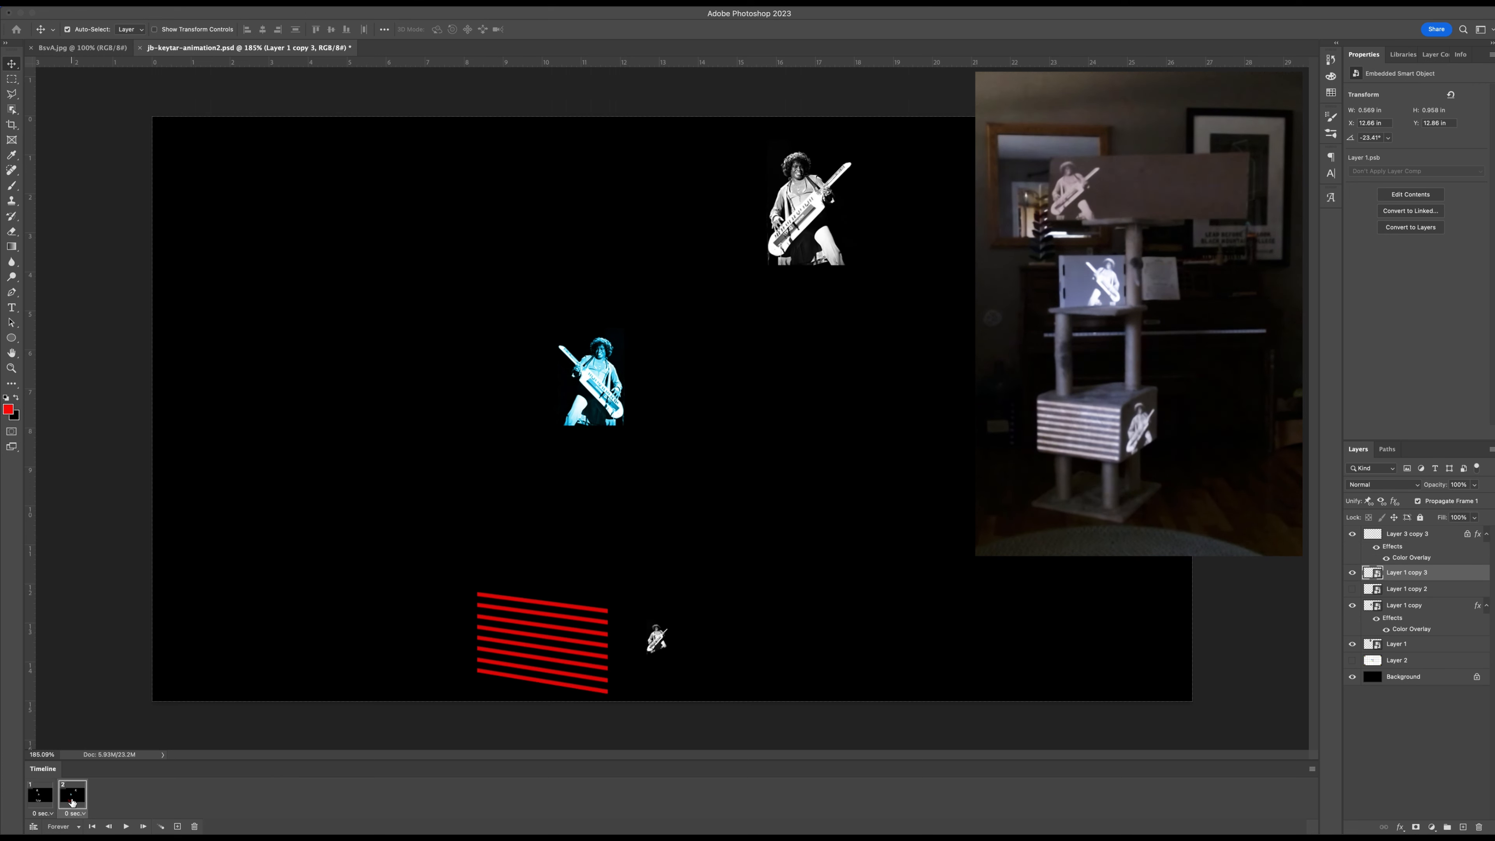
left_click(40, 796)
left_click(73, 796)
left_click(42, 801)
left_click(73, 798)
left_click_drag(1422, 576, 1415, 599)
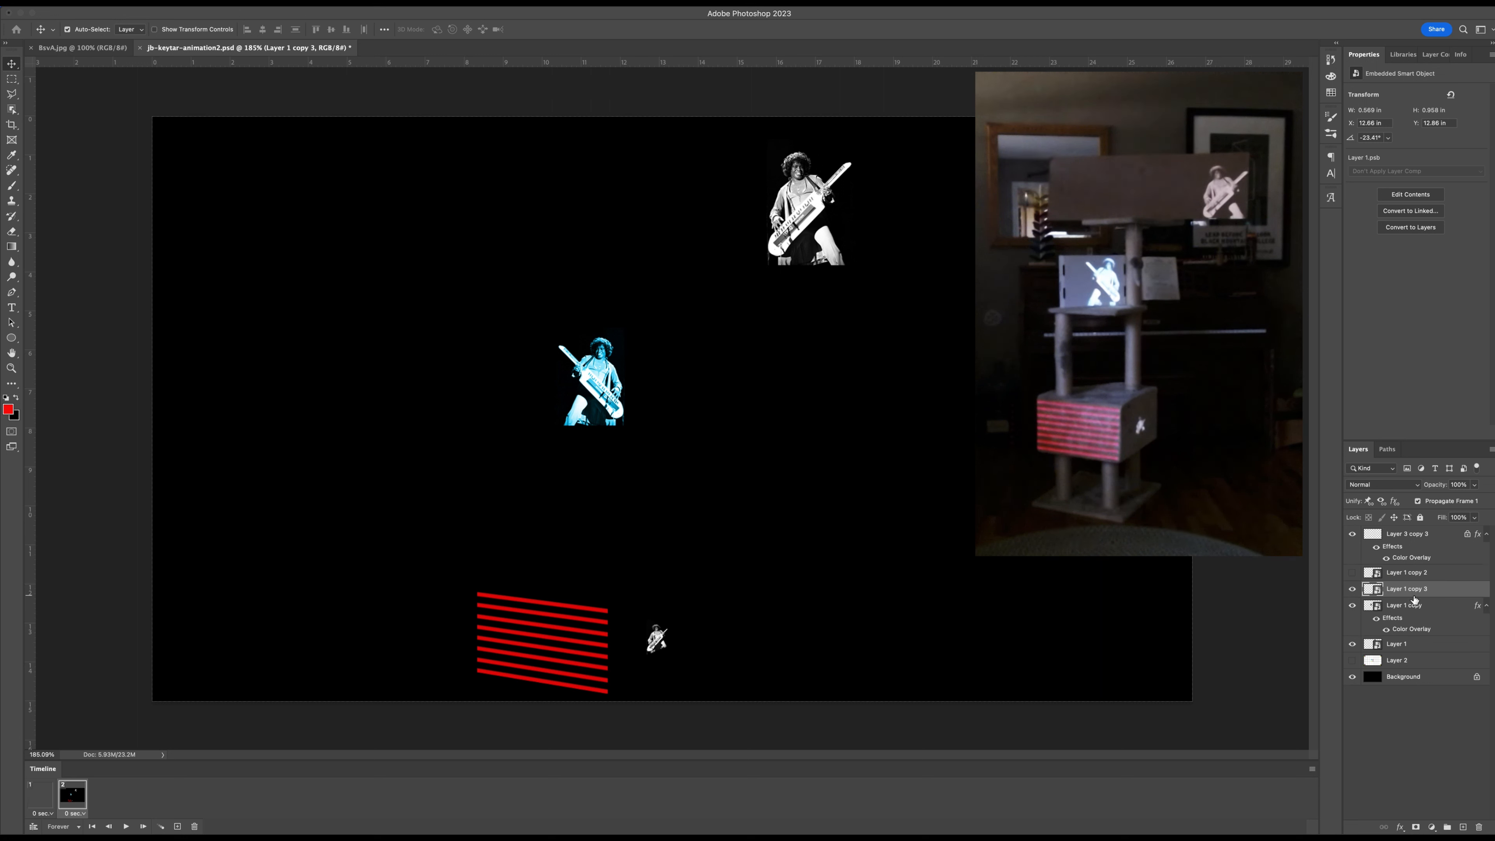
Set the delay of both animation frames to 1.0 second, and play the animation before stopping it.
left_click(38, 792)
left_click(47, 814)
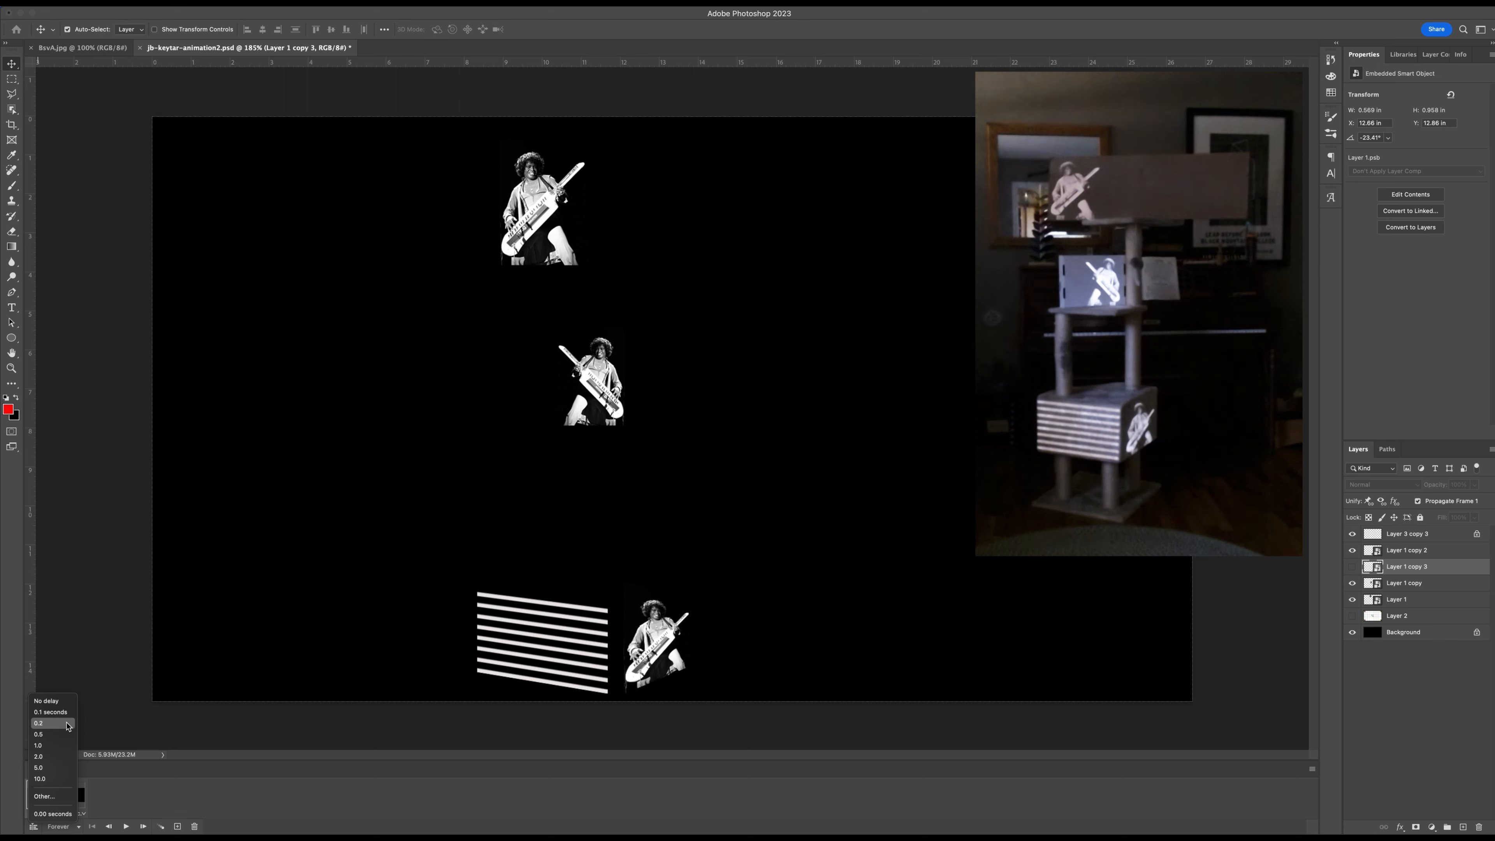
left_click(48, 745)
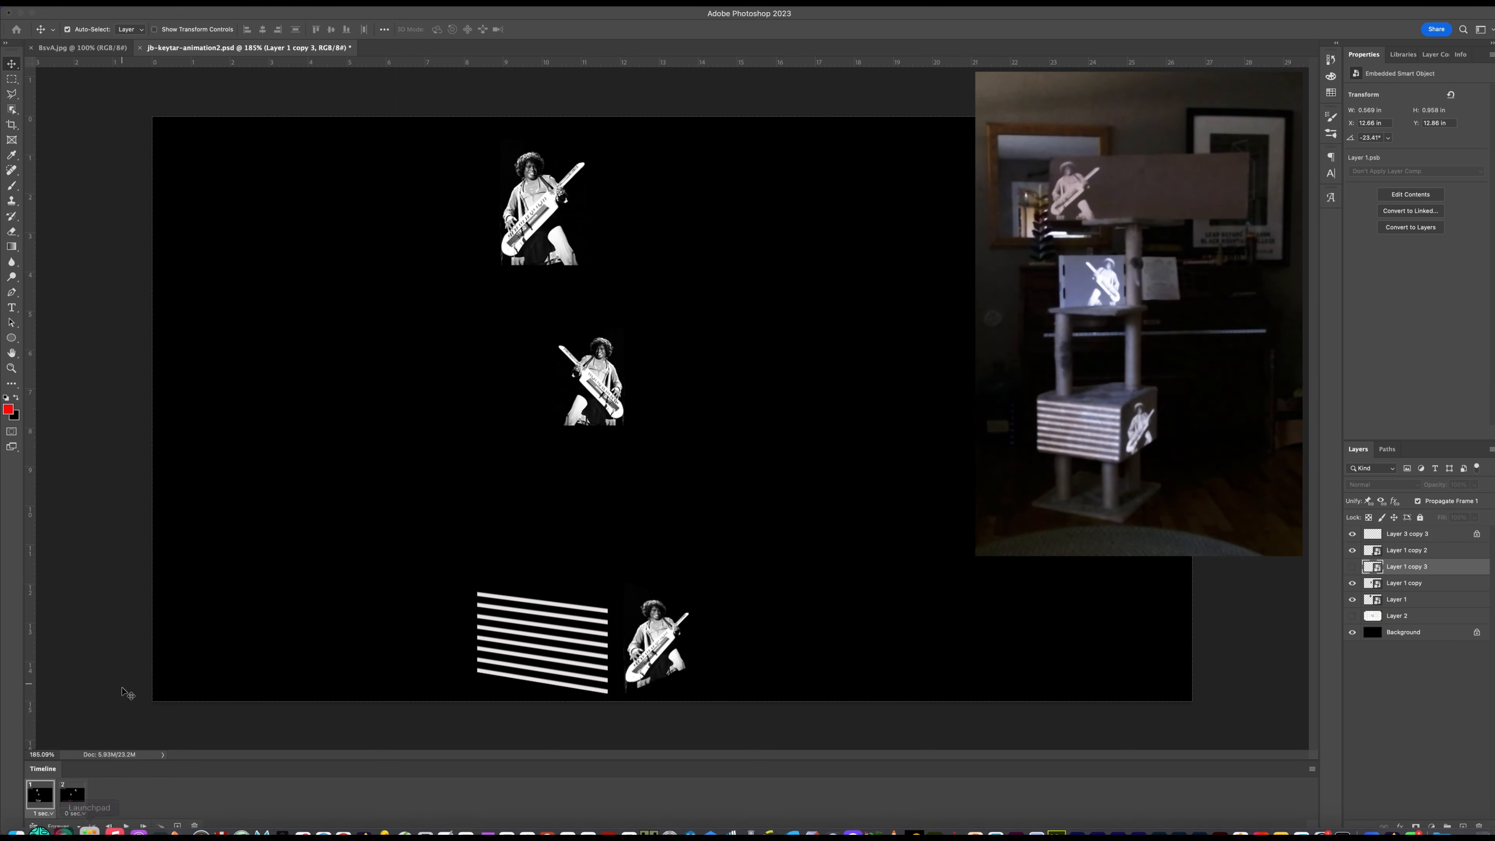
left_click(82, 813)
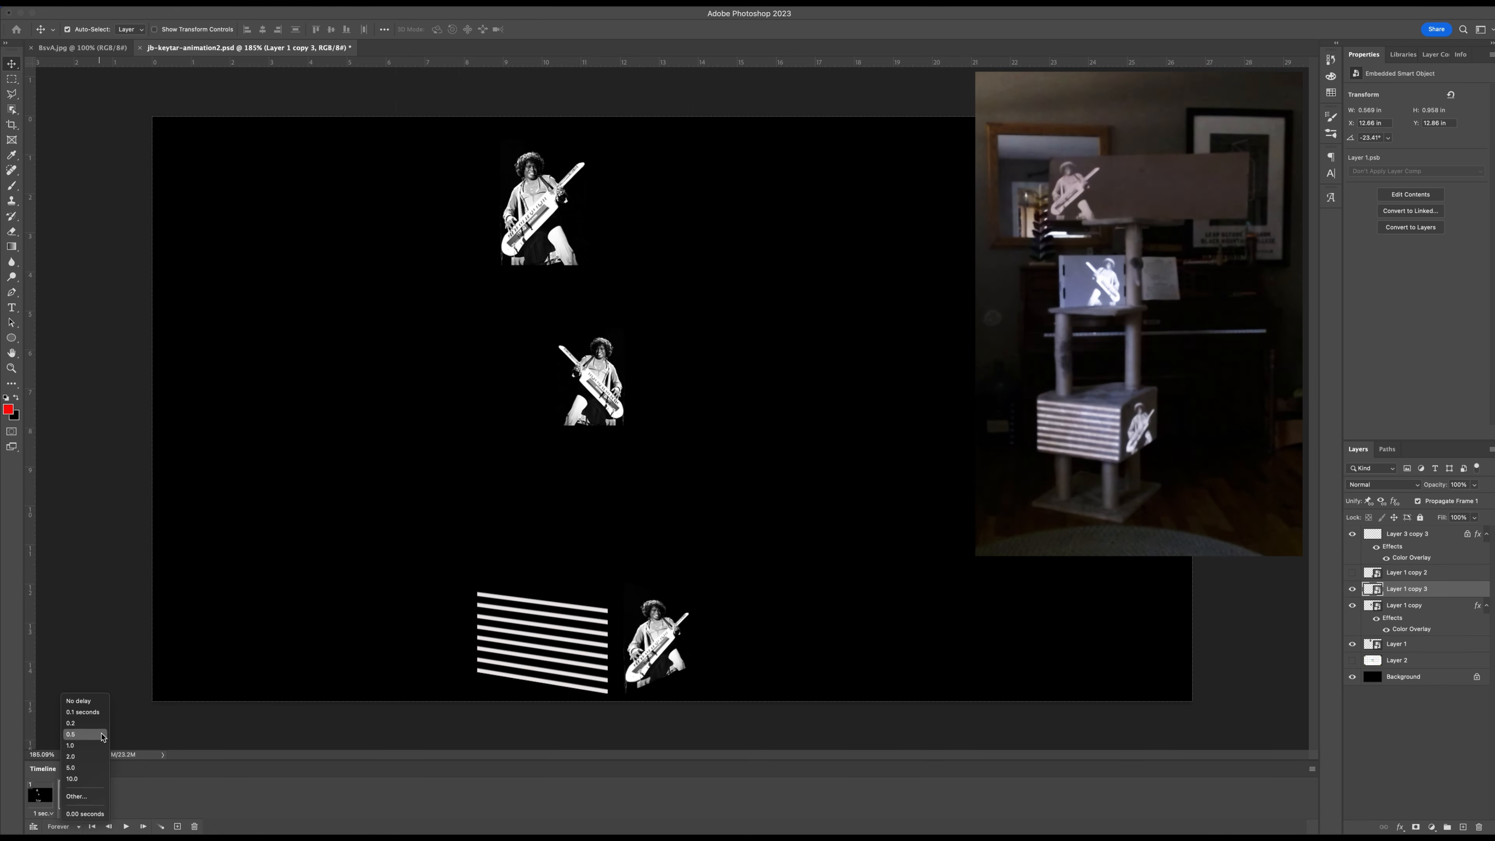
left_click(83, 746)
left_click(126, 827)
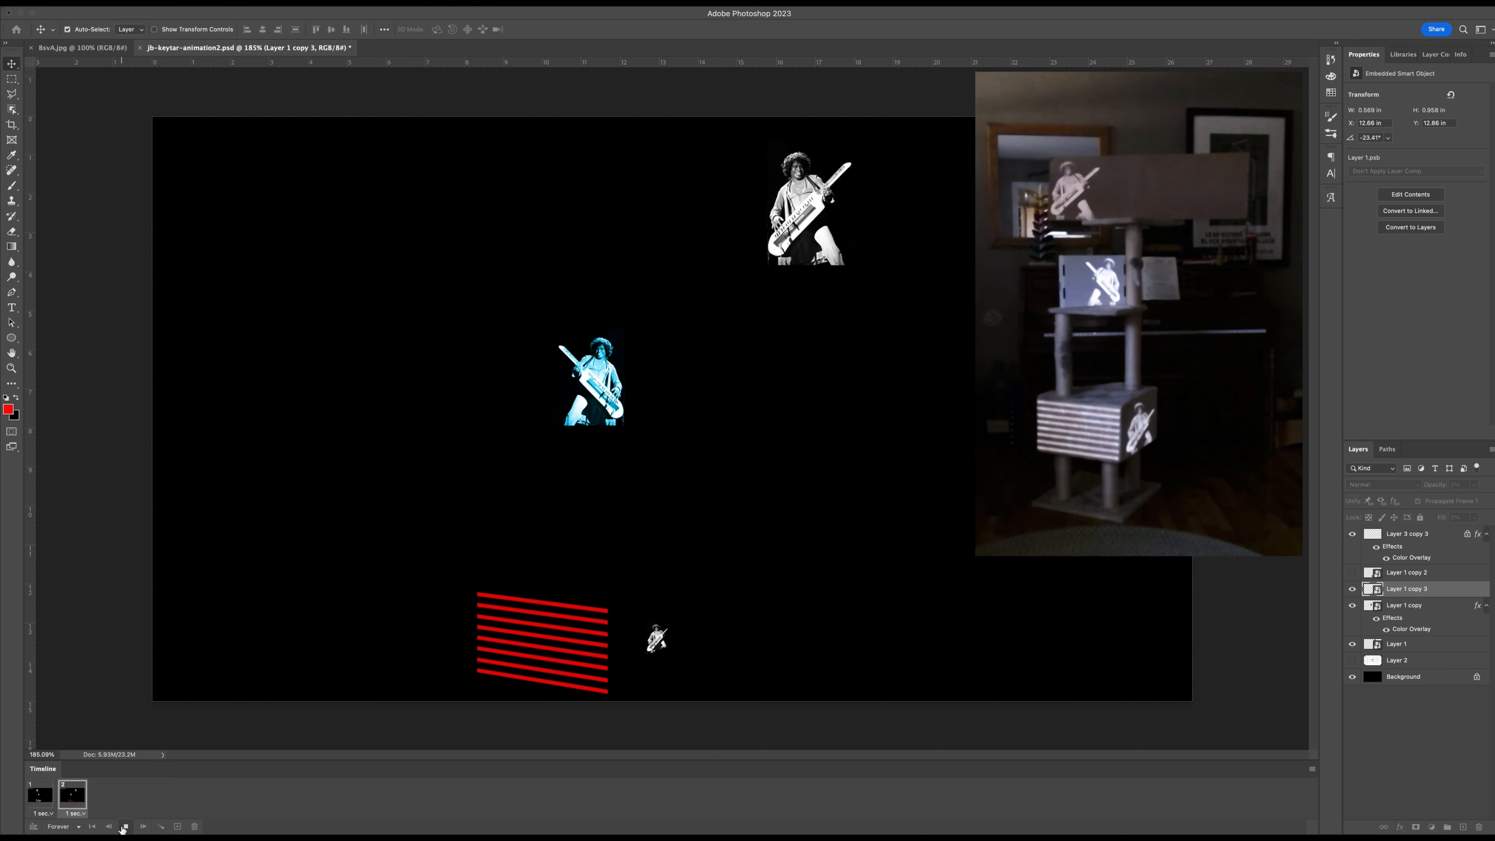
left_click(124, 826)
Tween the two selected animation frames with 8 added frames, including all layers and the position, opacity and effects parameters.
left_click(37, 797, "shift")
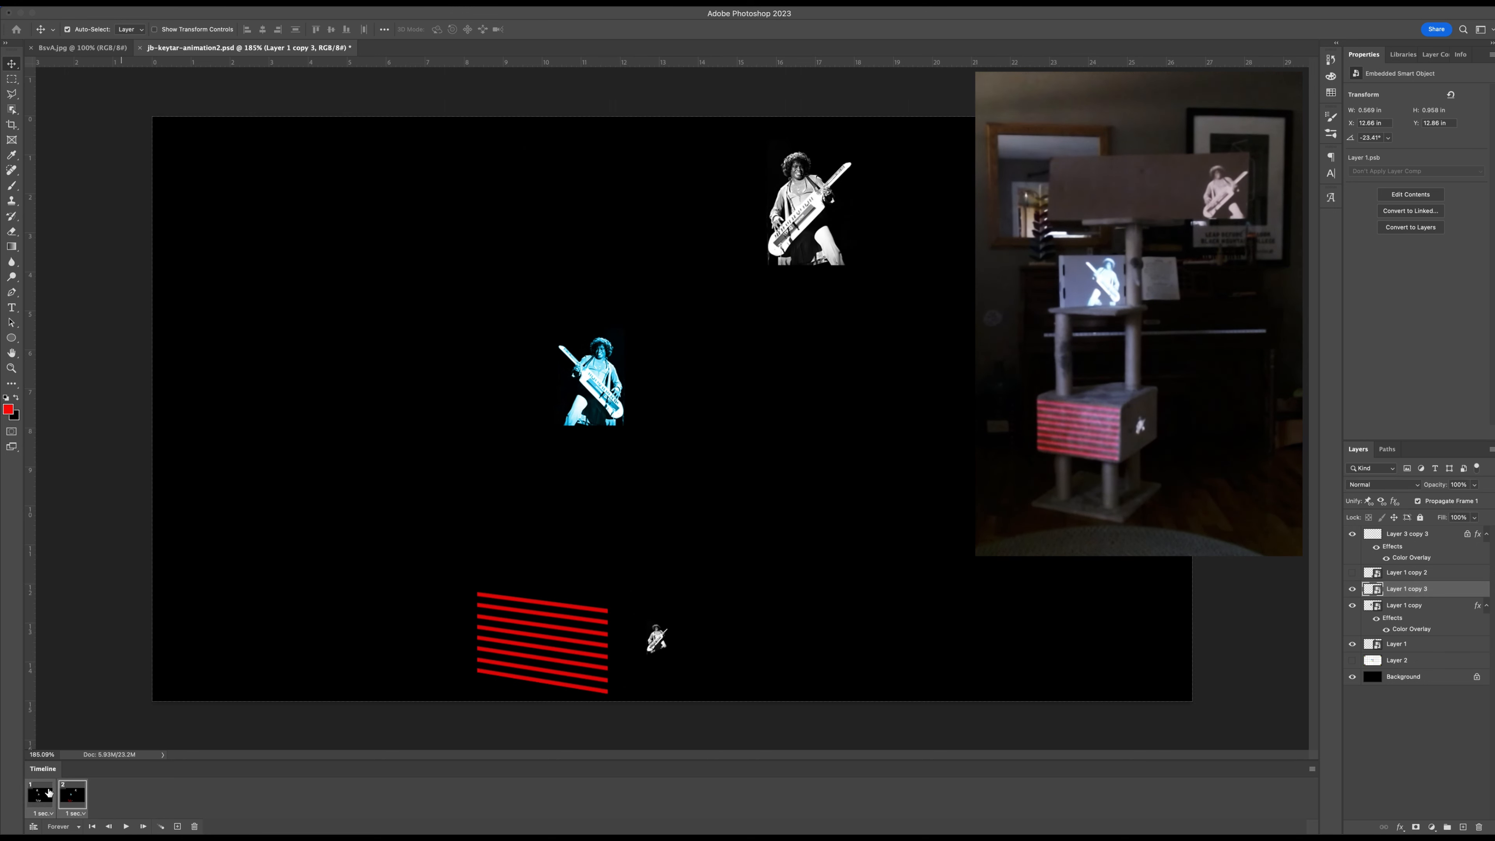
left_click(48, 794)
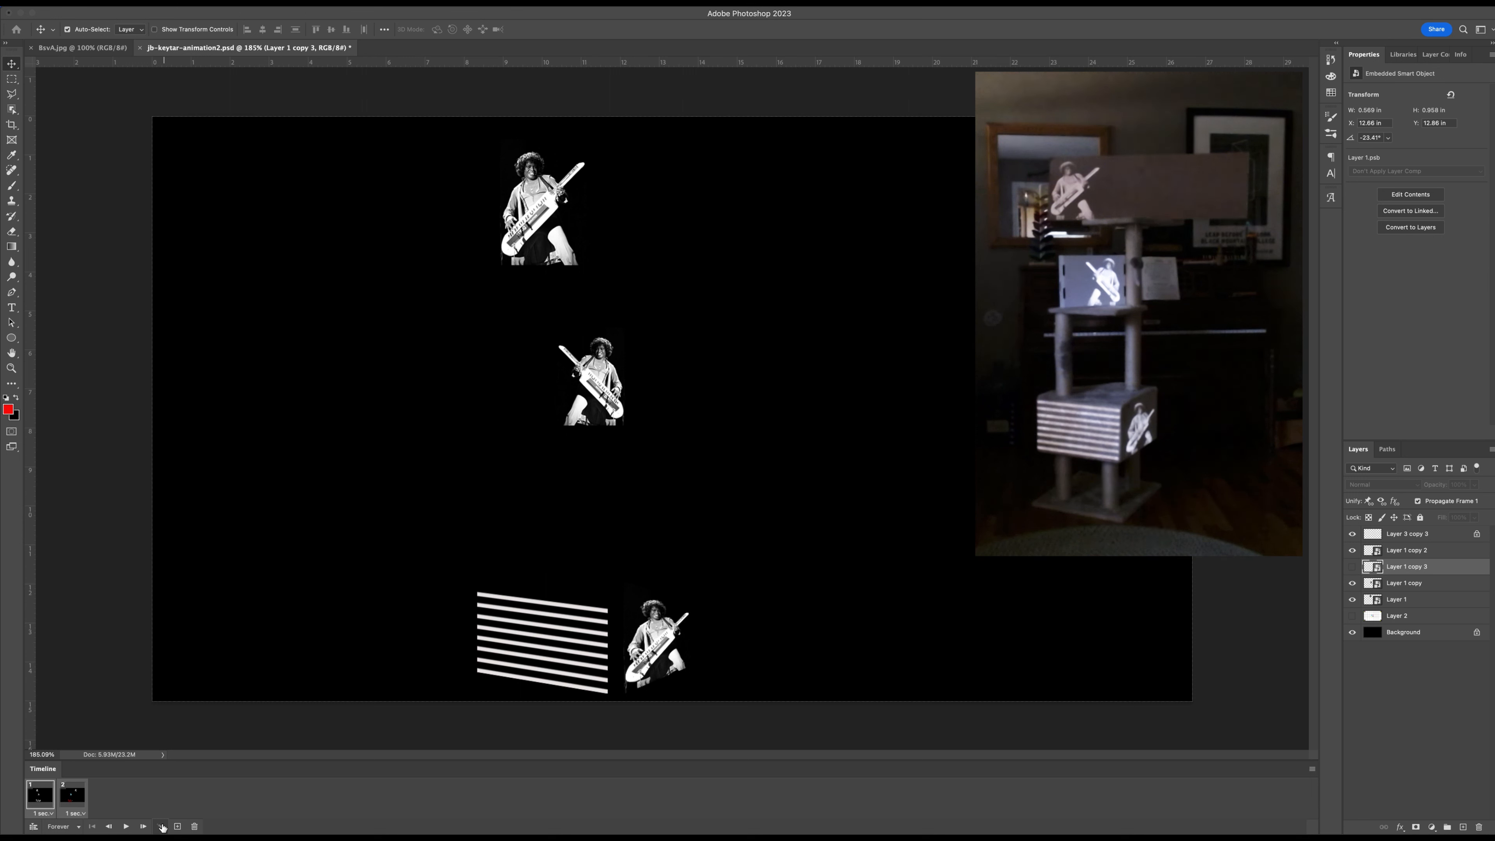
left_click(162, 827)
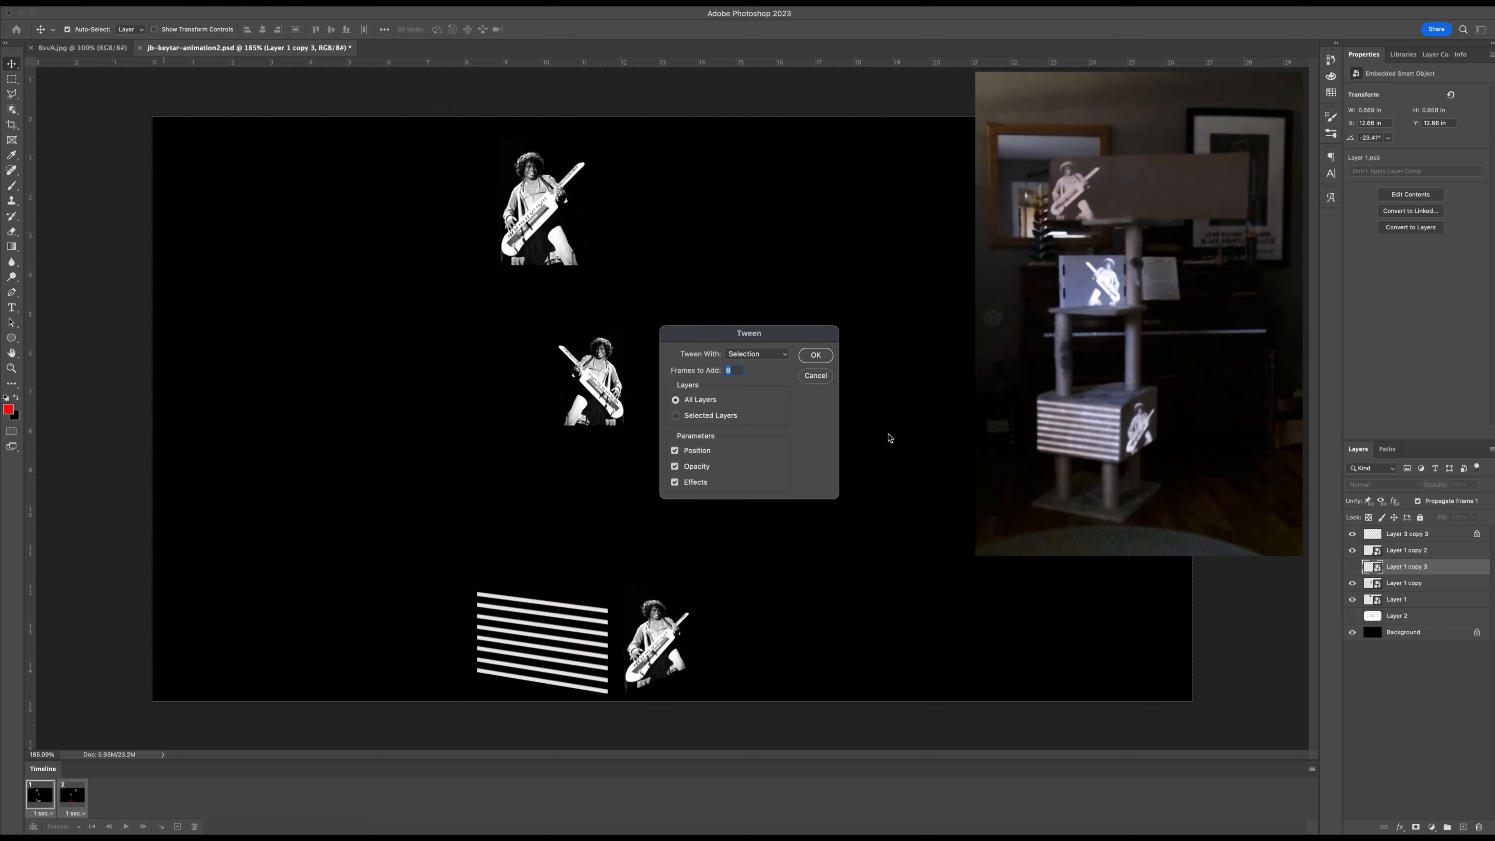
left_click(816, 355)
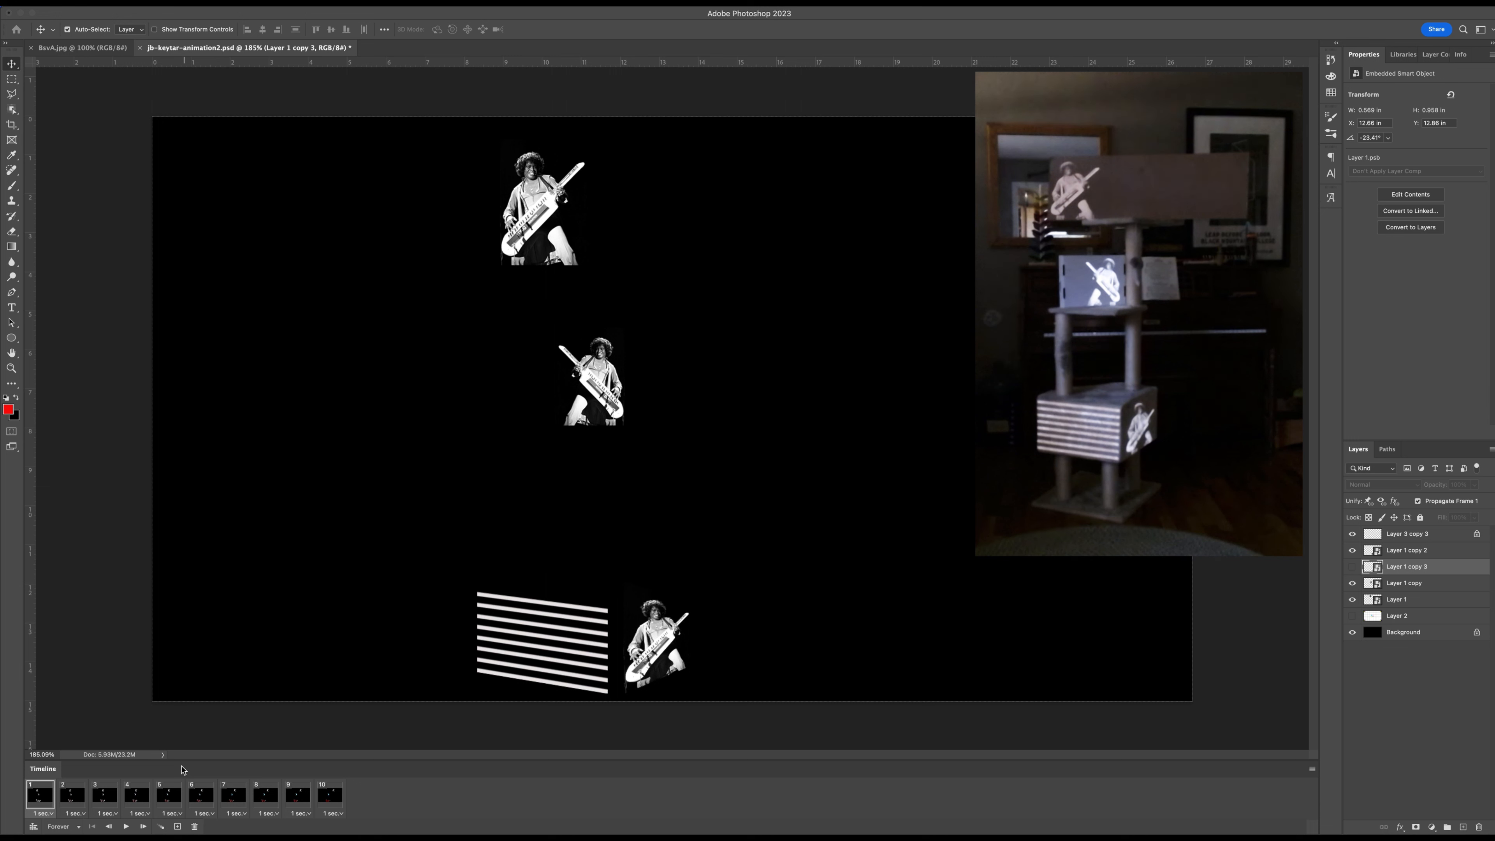
Set the delay of all ten animation frames to 0.1 second, and play the animation before stopping it.
left_click(334, 799, "shift")
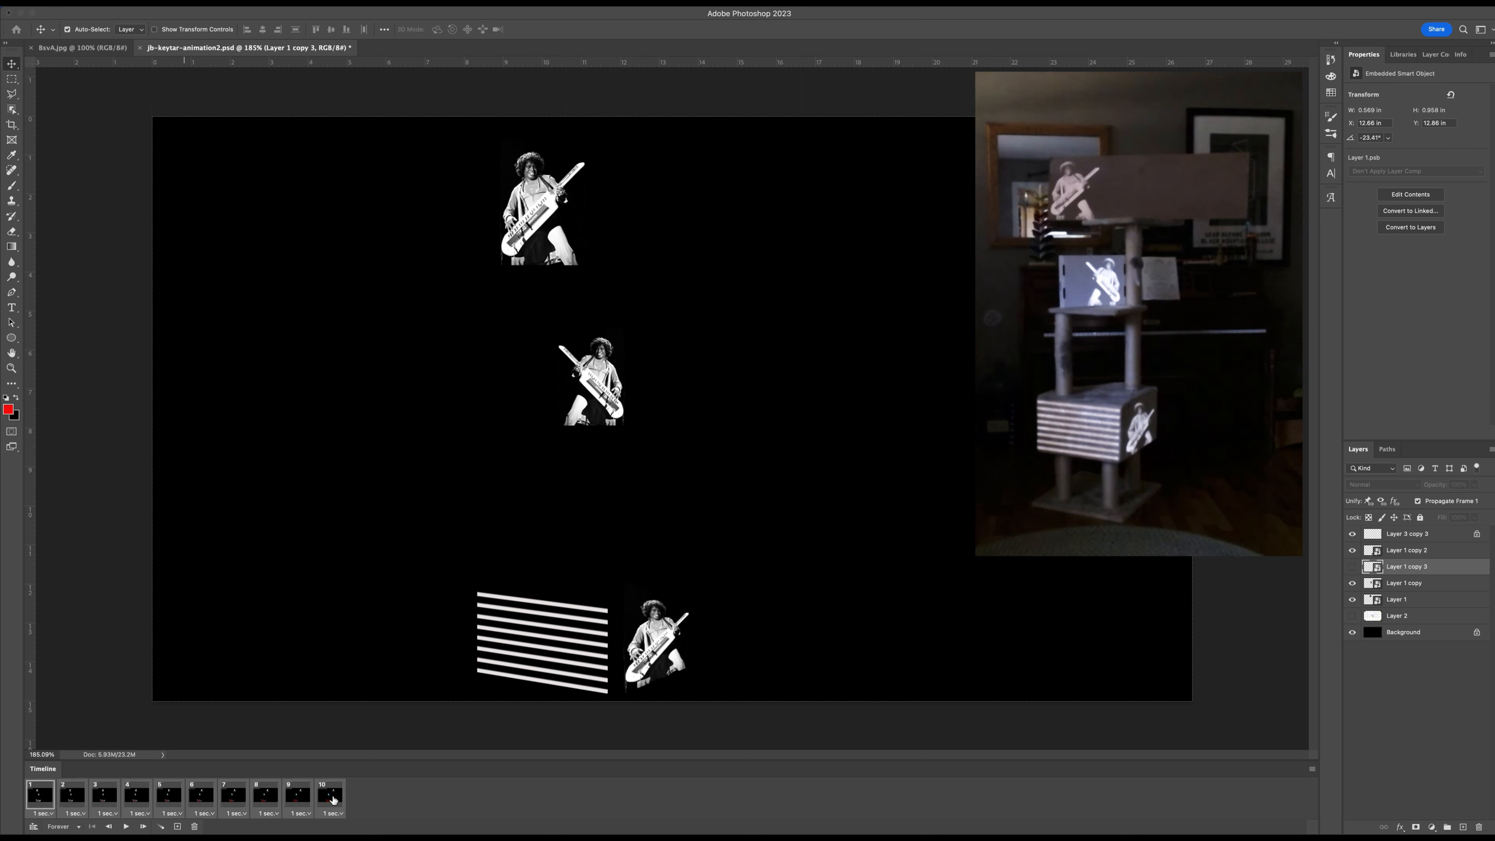
left_click(339, 814)
left_click(342, 710)
left_click(125, 826)
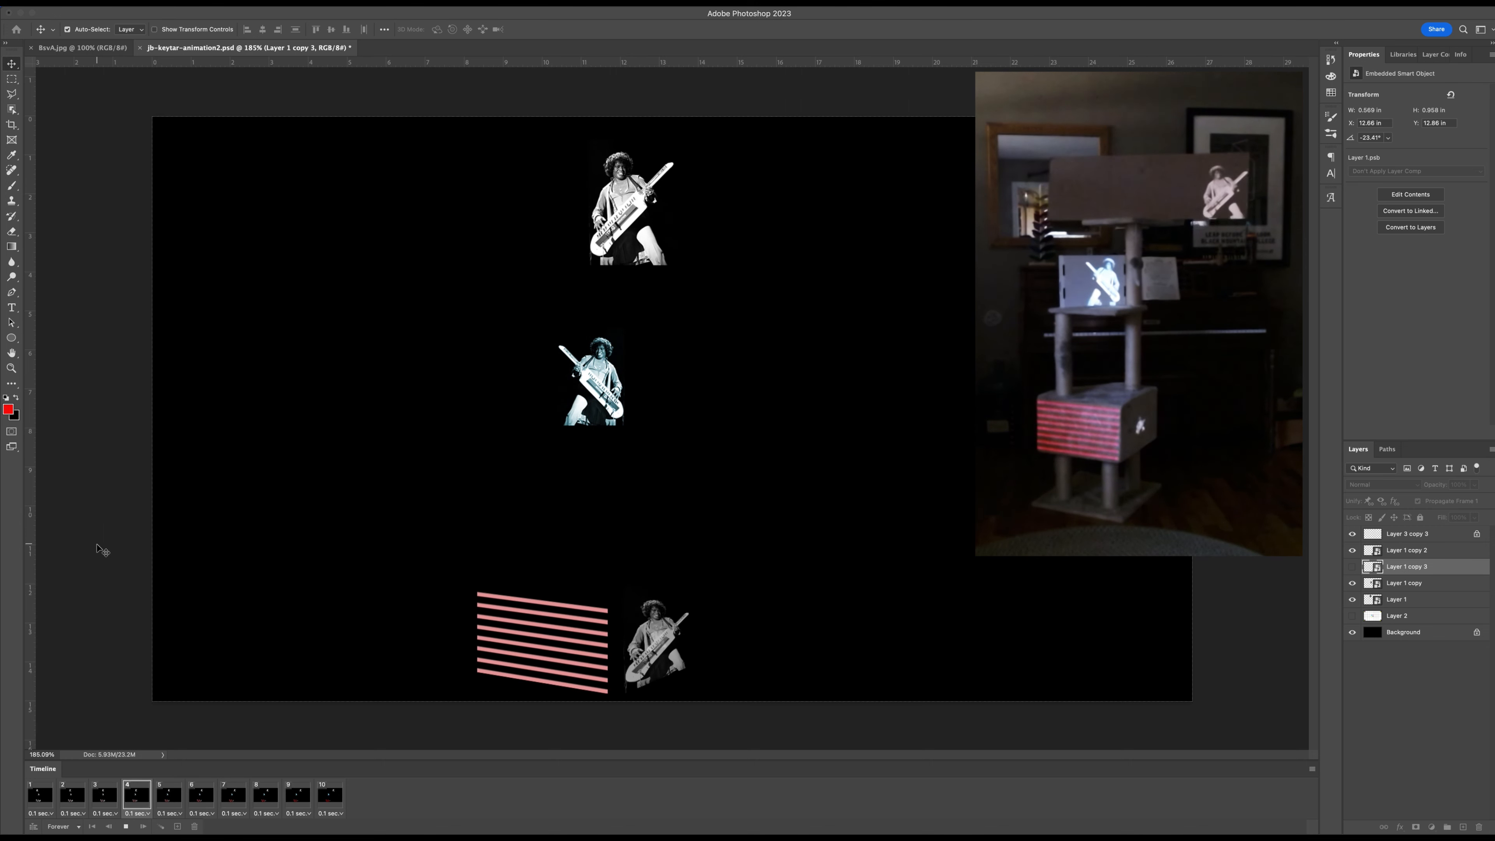
left_click(128, 827)
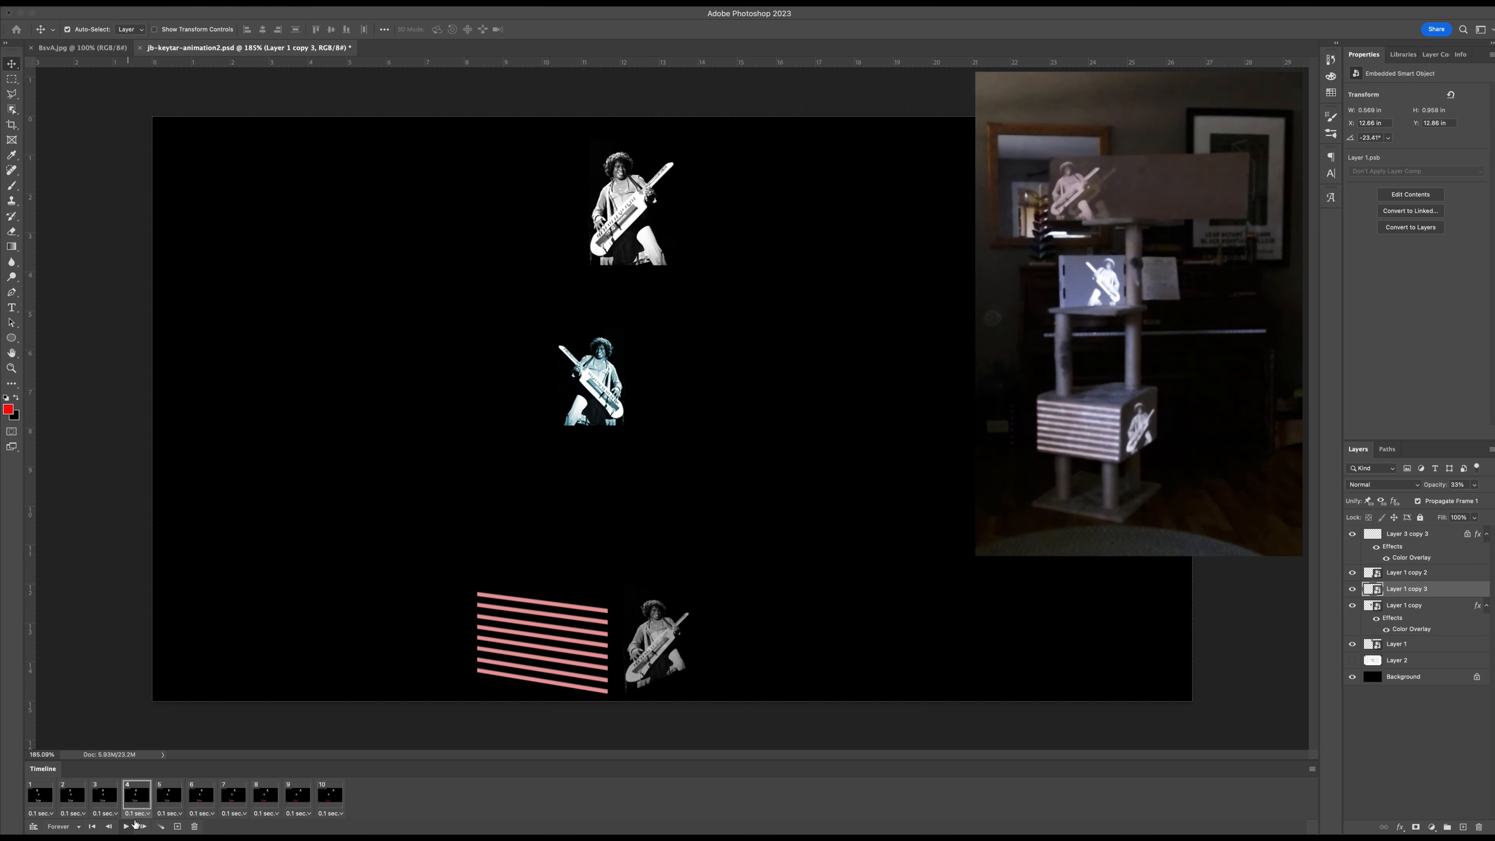
left_click(1314, 771)
left_click(1032, 794)
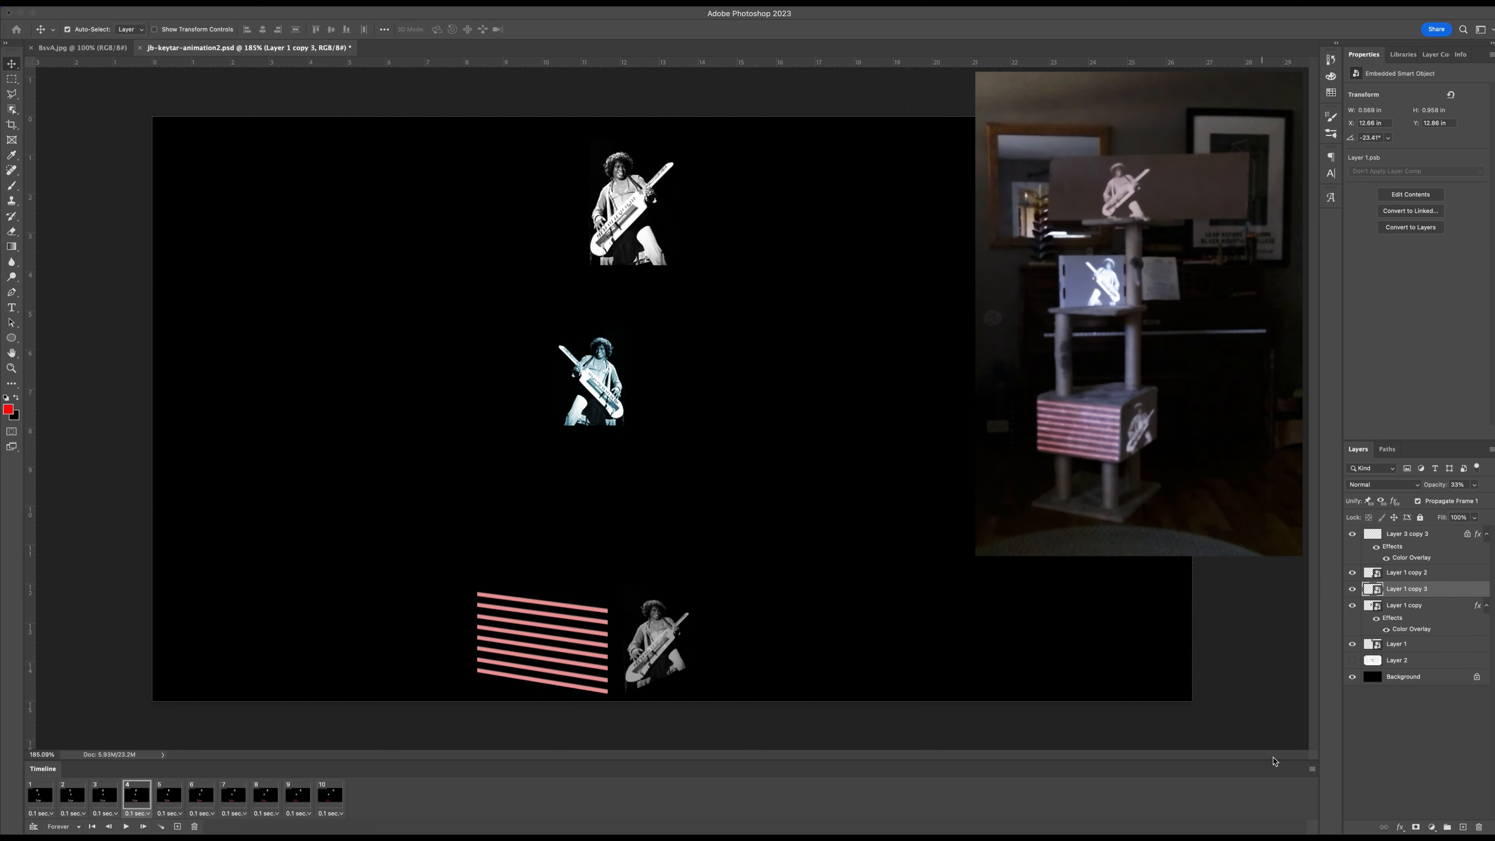
left_click(1312, 769)
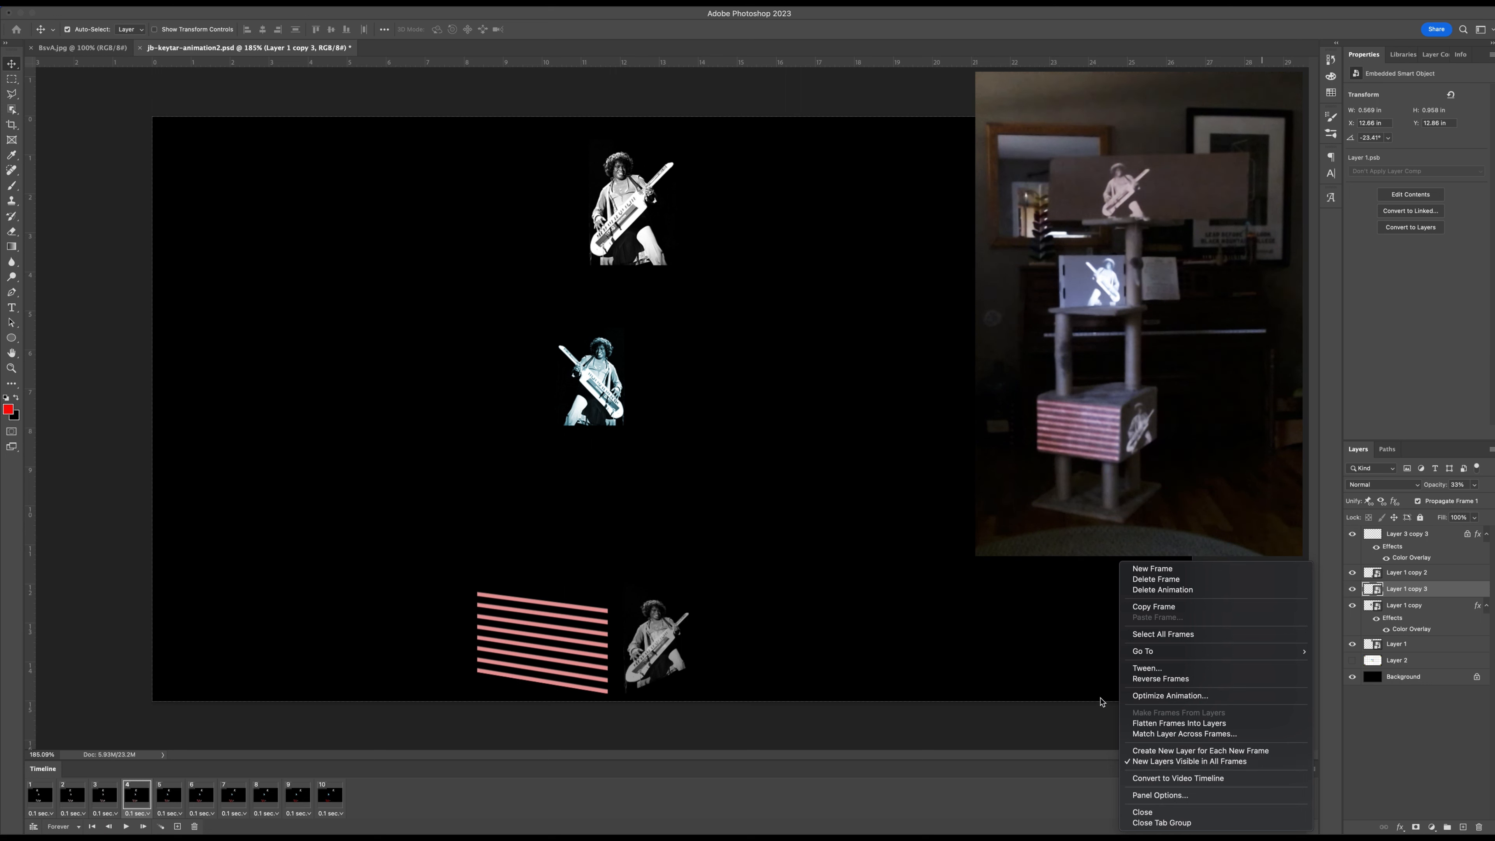
left_click(994, 785)
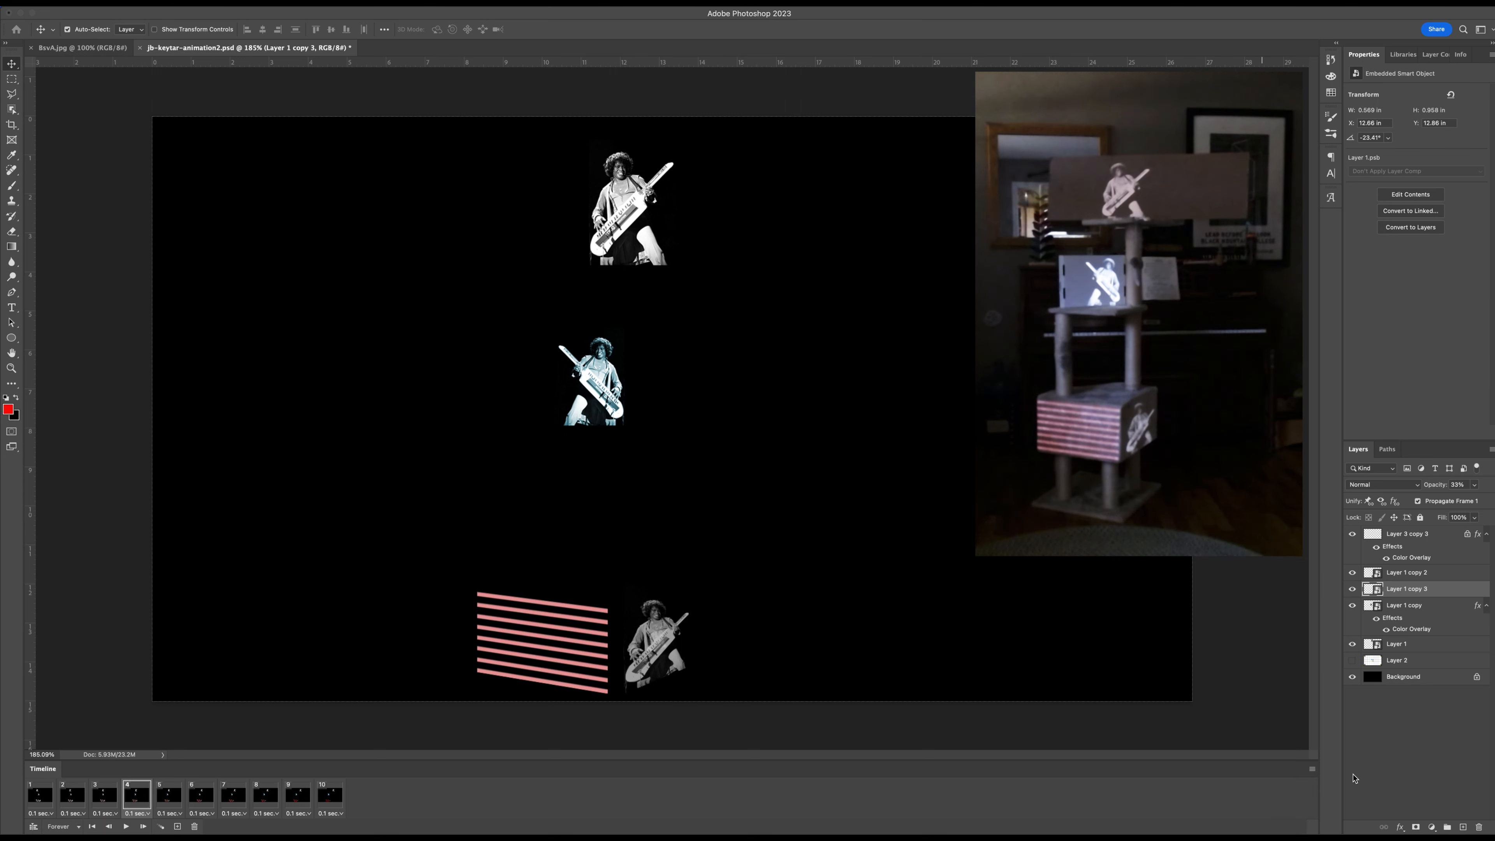
left_click(1312, 770)
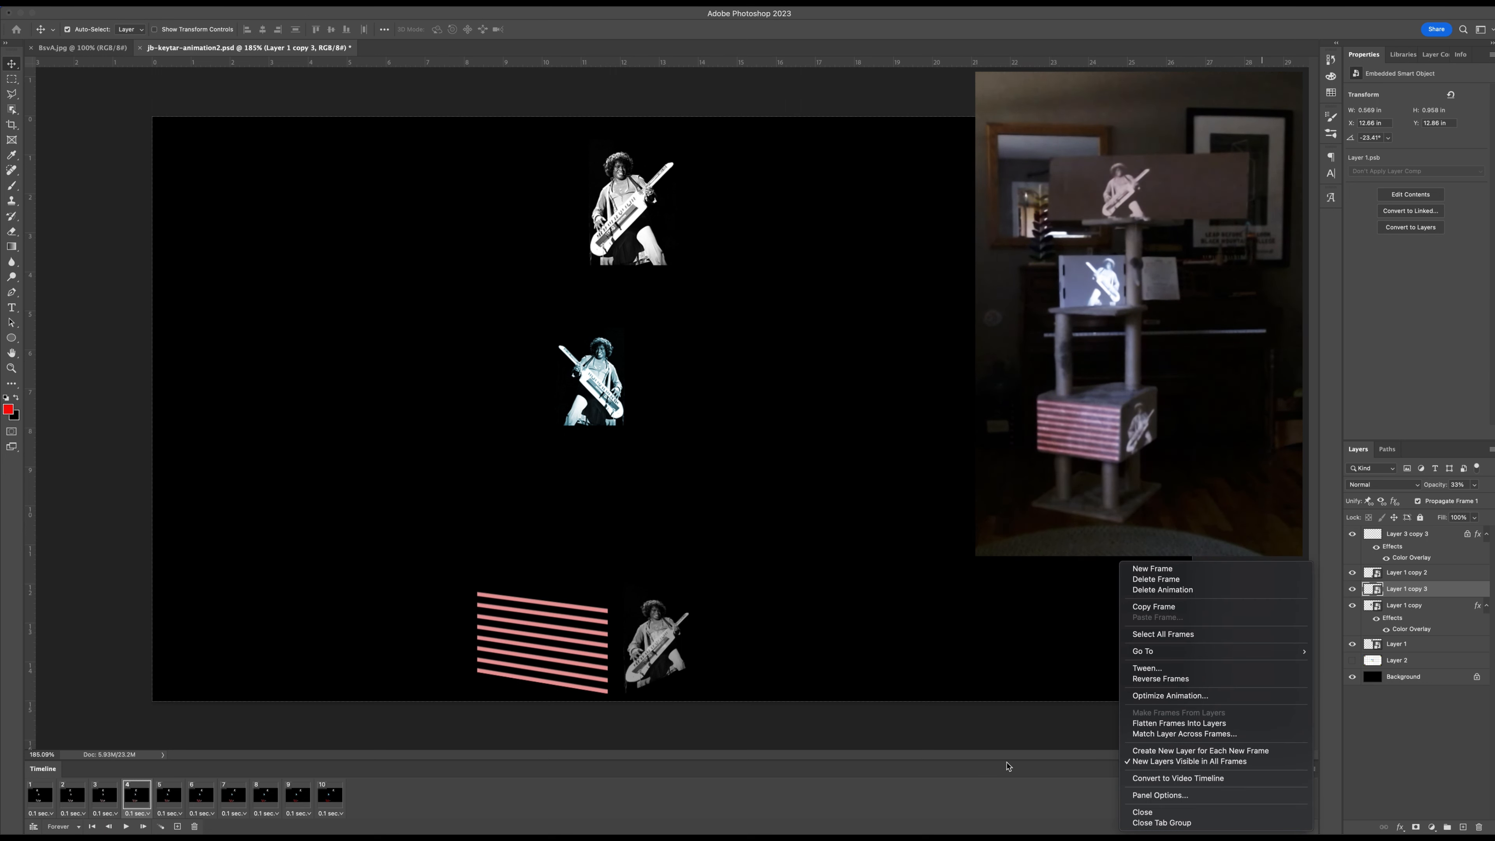
left_click(907, 786)
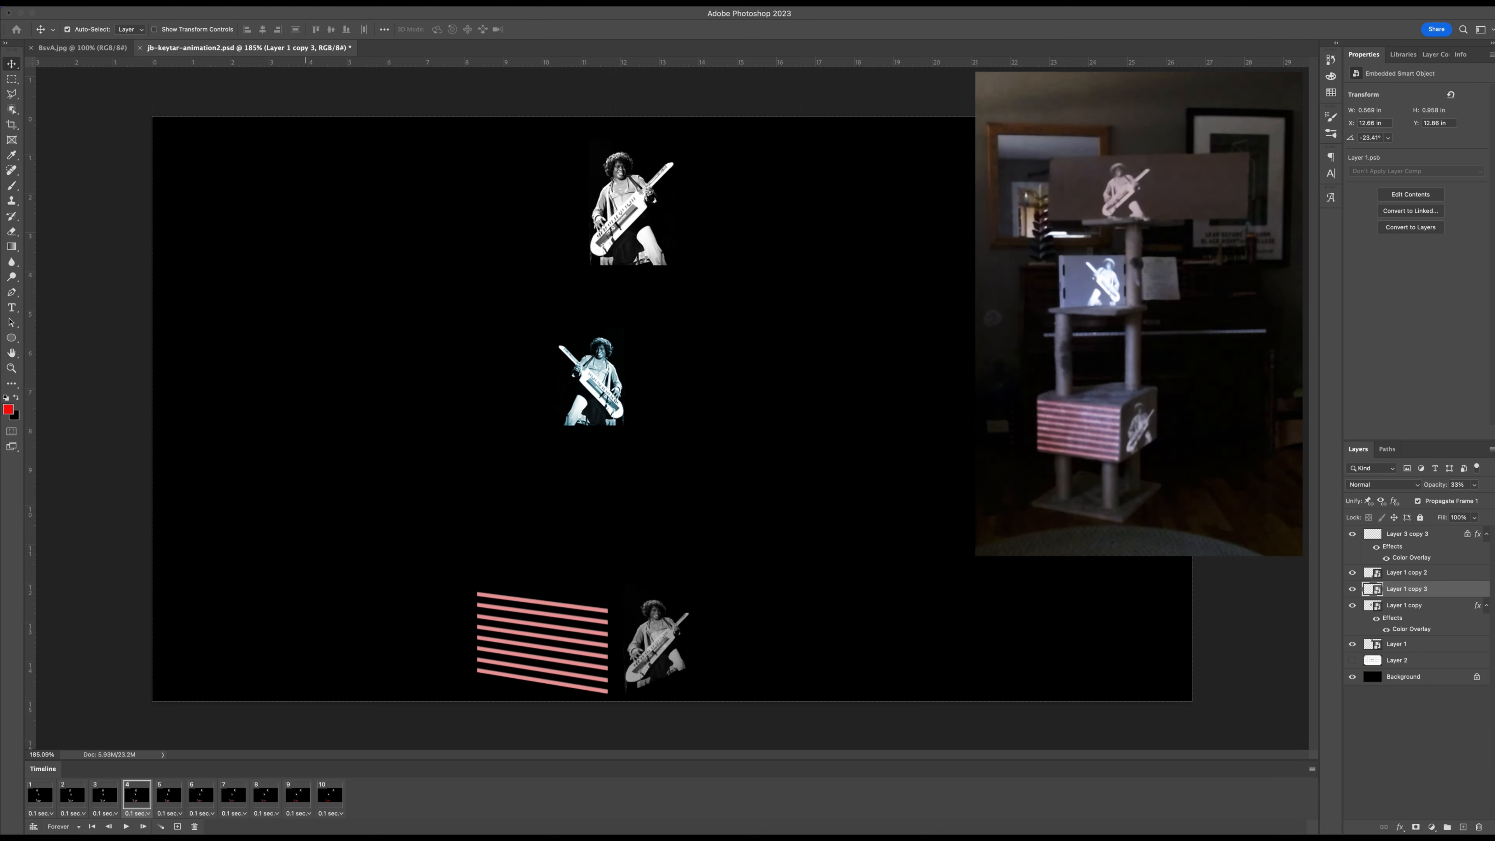
Export the animation with Save for Web as a forever-looping 1920 x 1080 GIF named jb-keytar-animation2.gif on the Desktop.
left_click(89, 3)
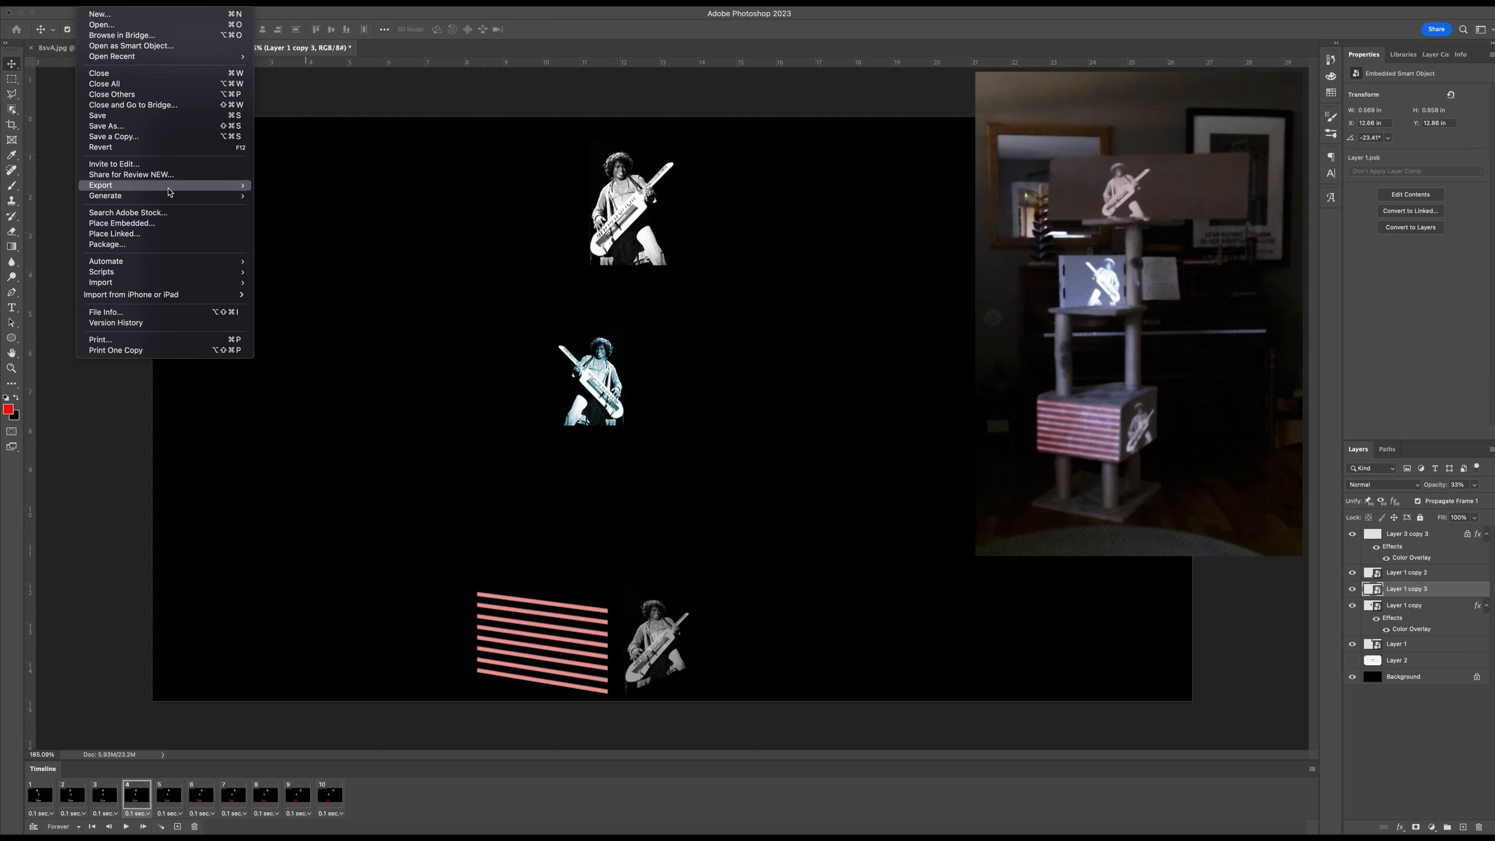
mouse_move(171, 188)
left_click(300, 230)
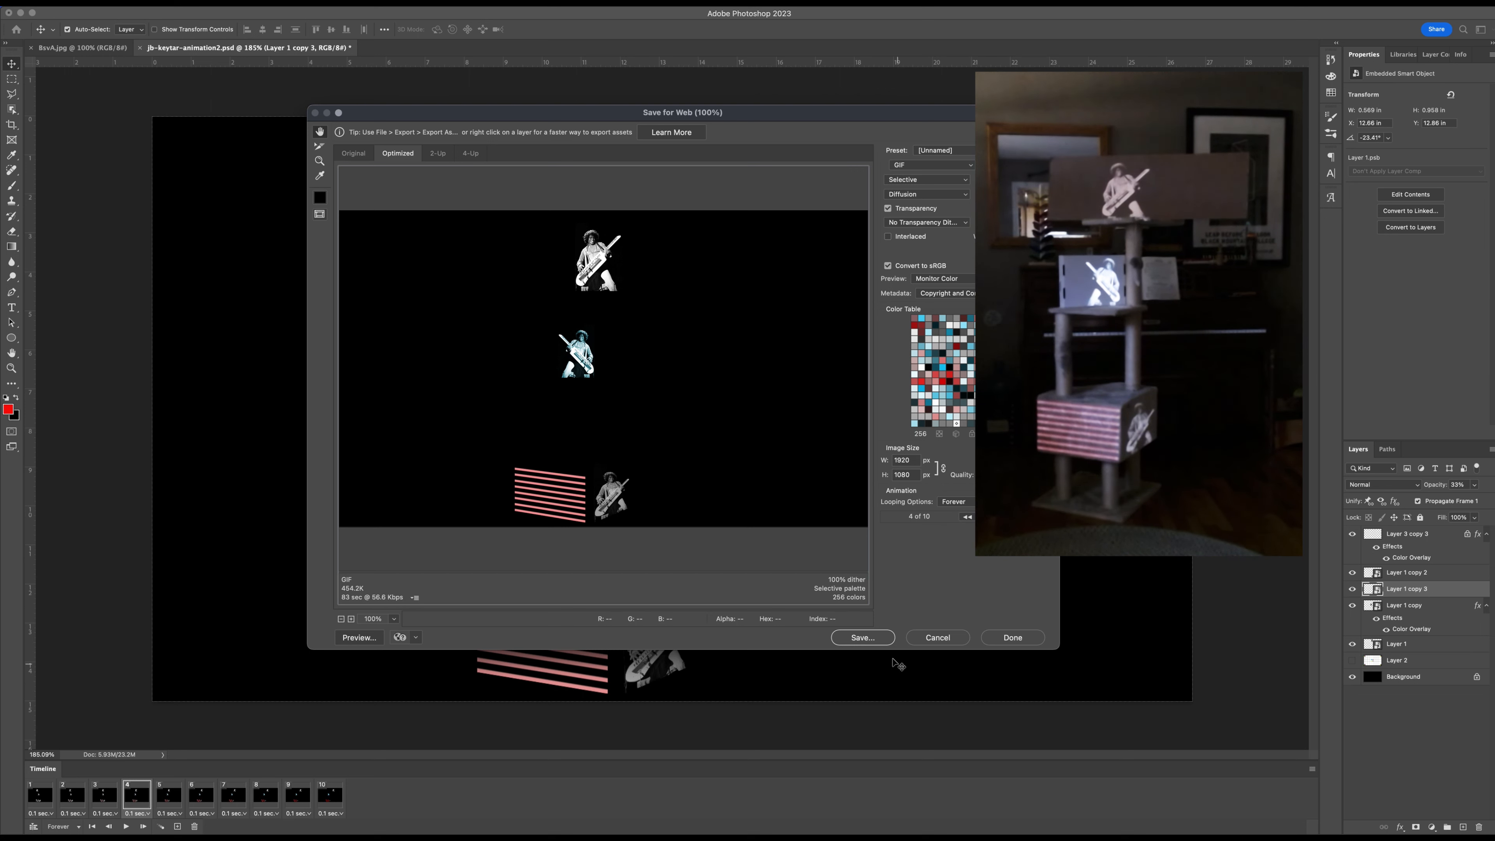
left_click(875, 642)
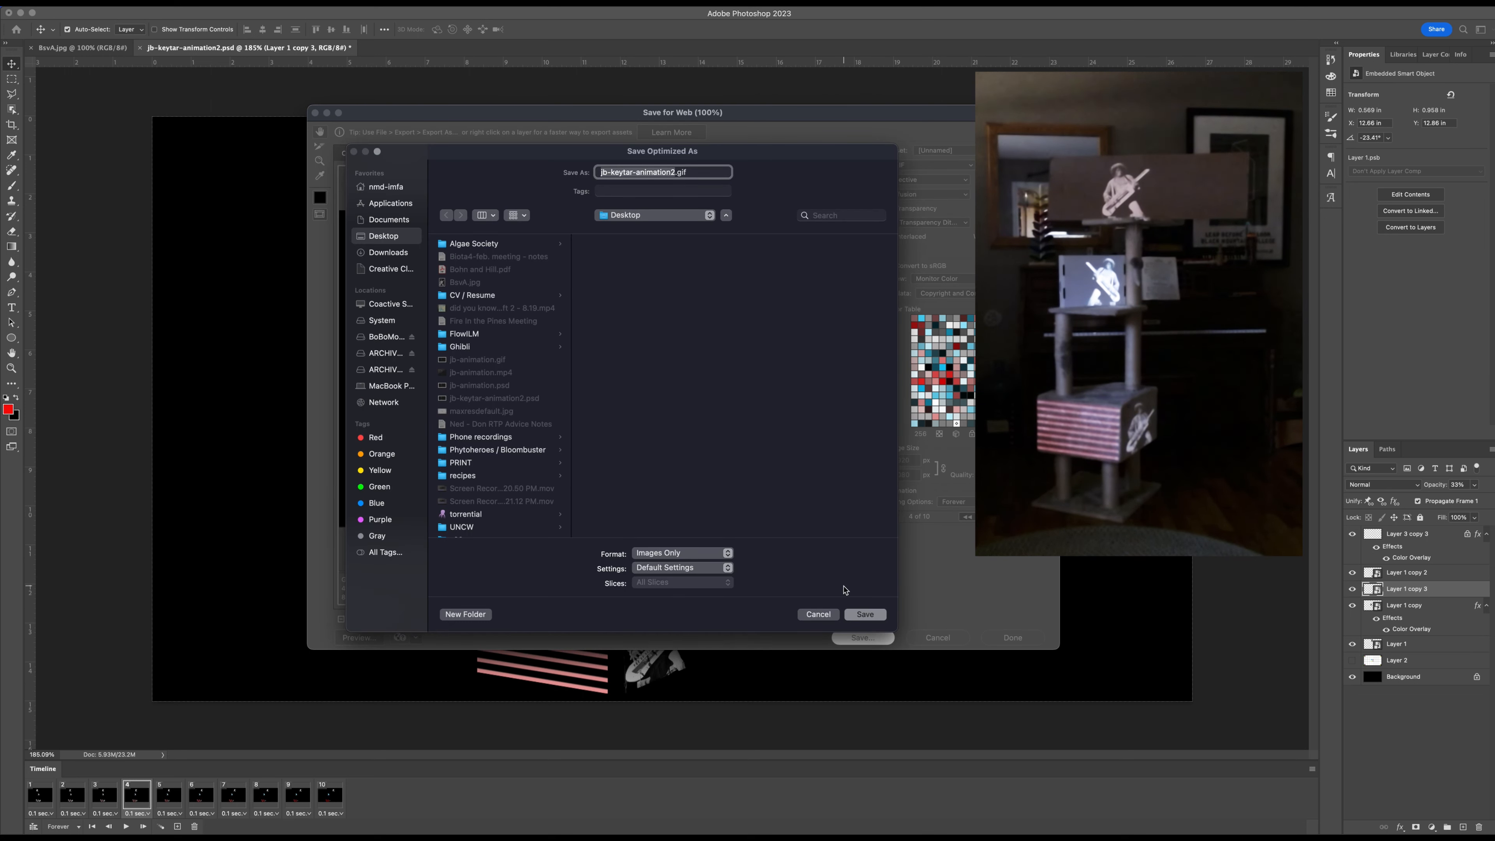
left_click(865, 614)
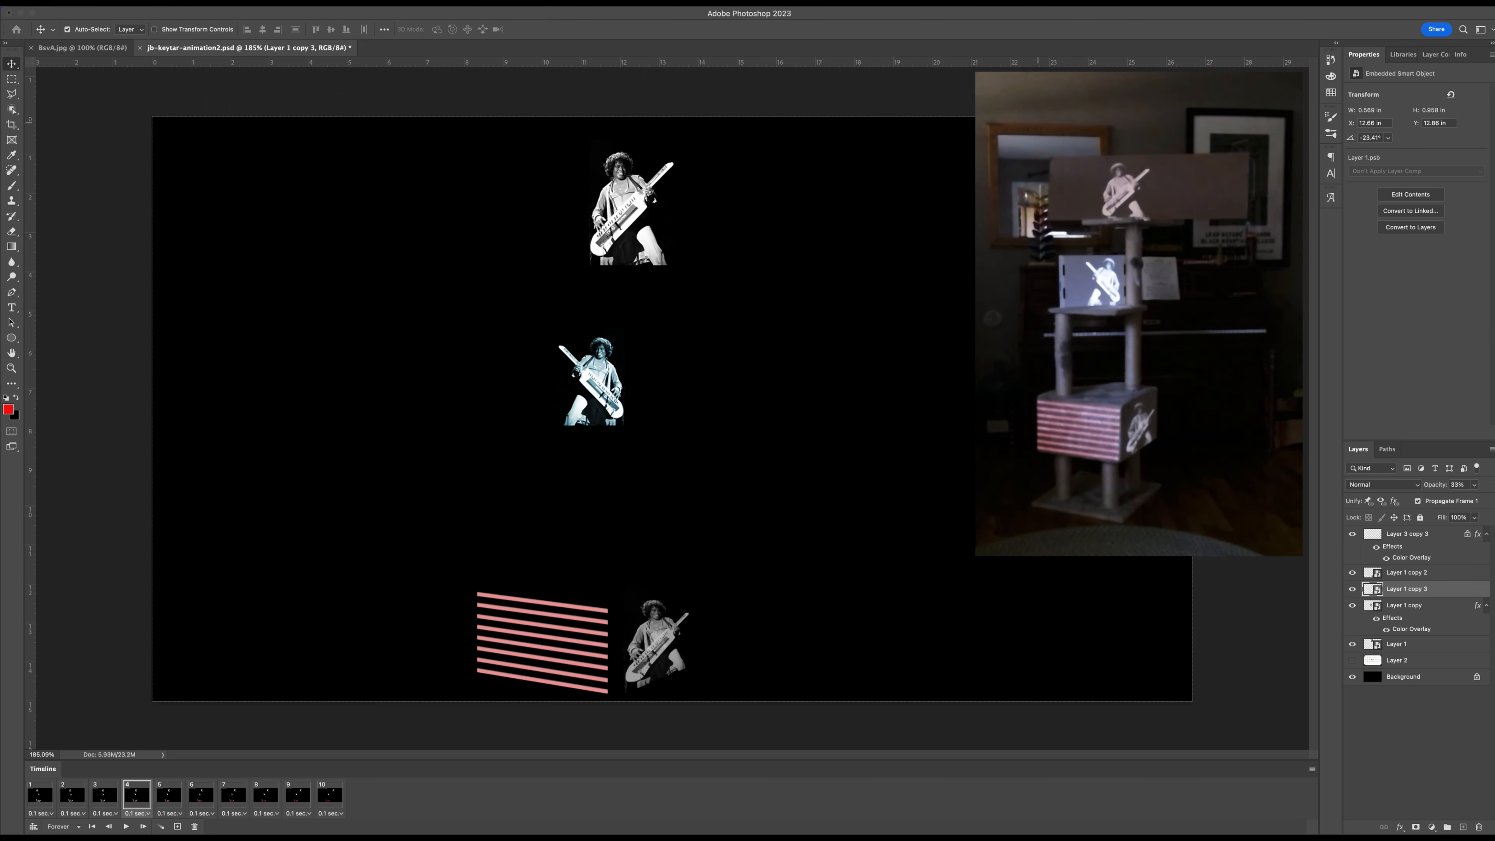
Move the Photoshop window aside and preview the exported jb-keytar-animation2.gif from the desktop, including in full screen.
left_click_drag(1192, 13, 1050, 13)
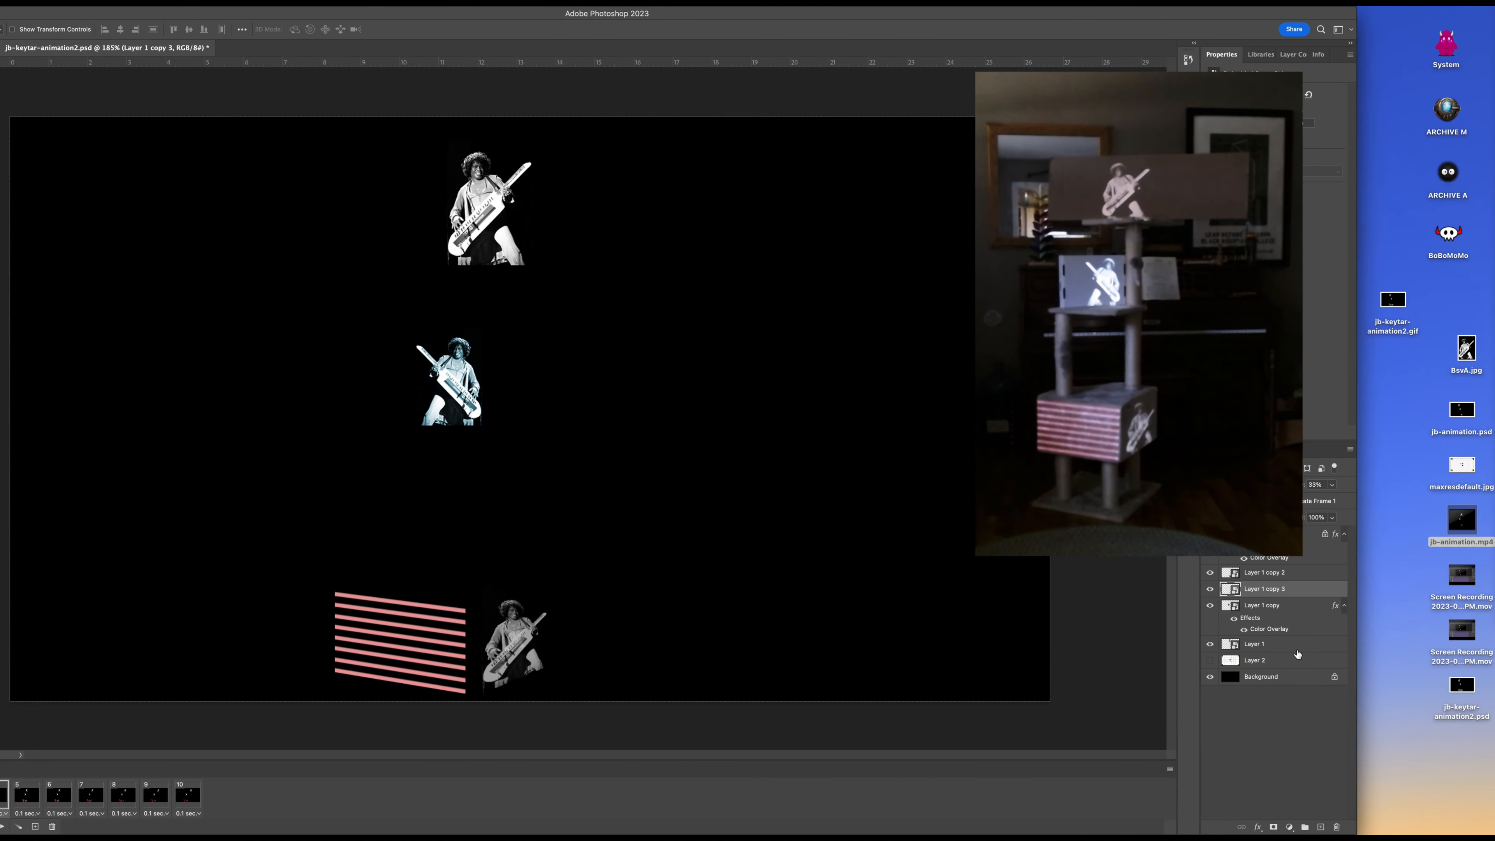
left_click(1390, 302)
key("space")
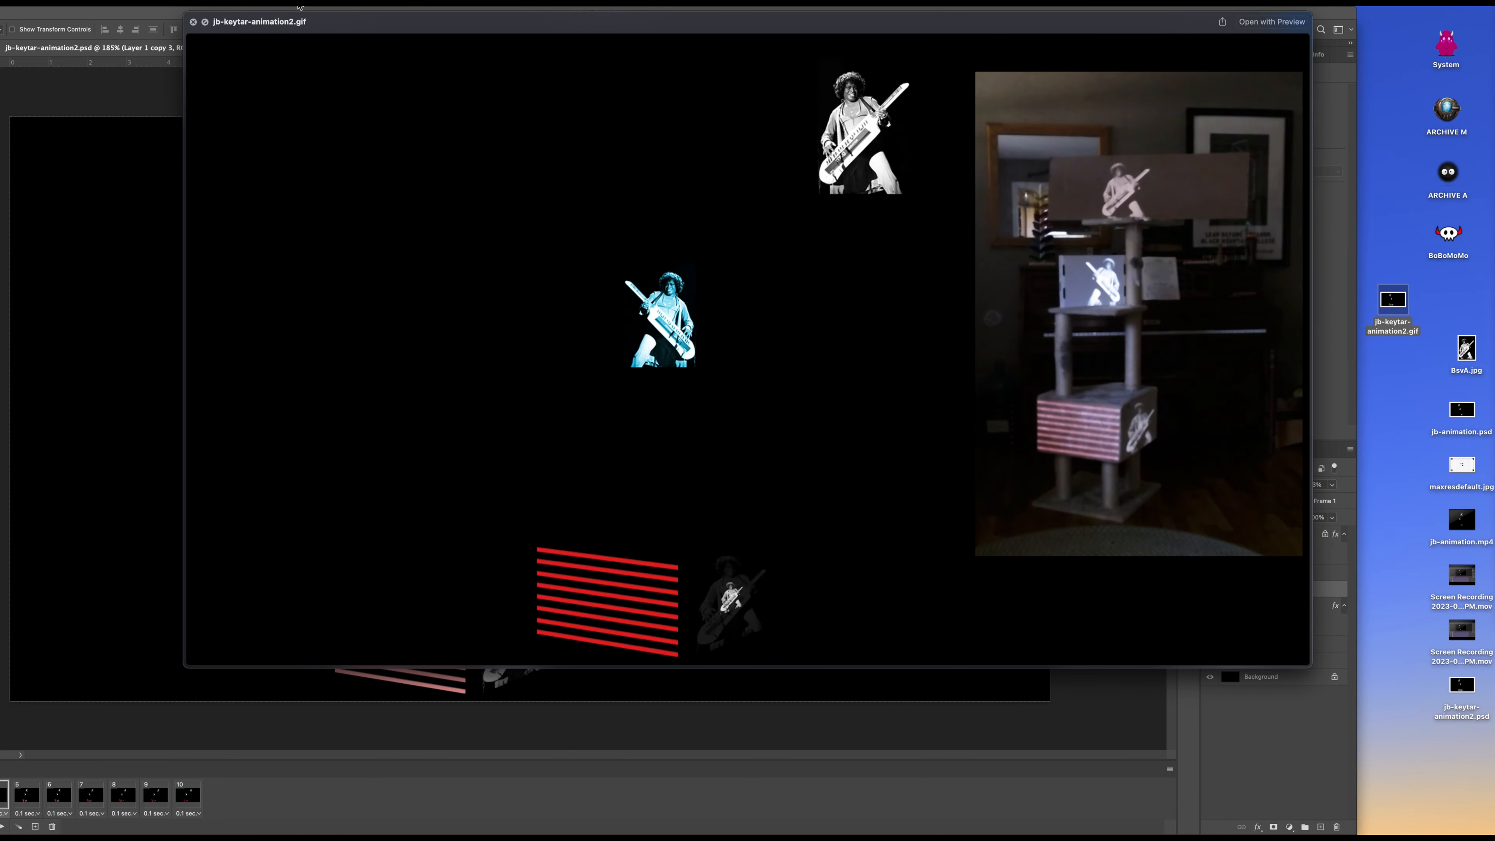
left_click(205, 22)
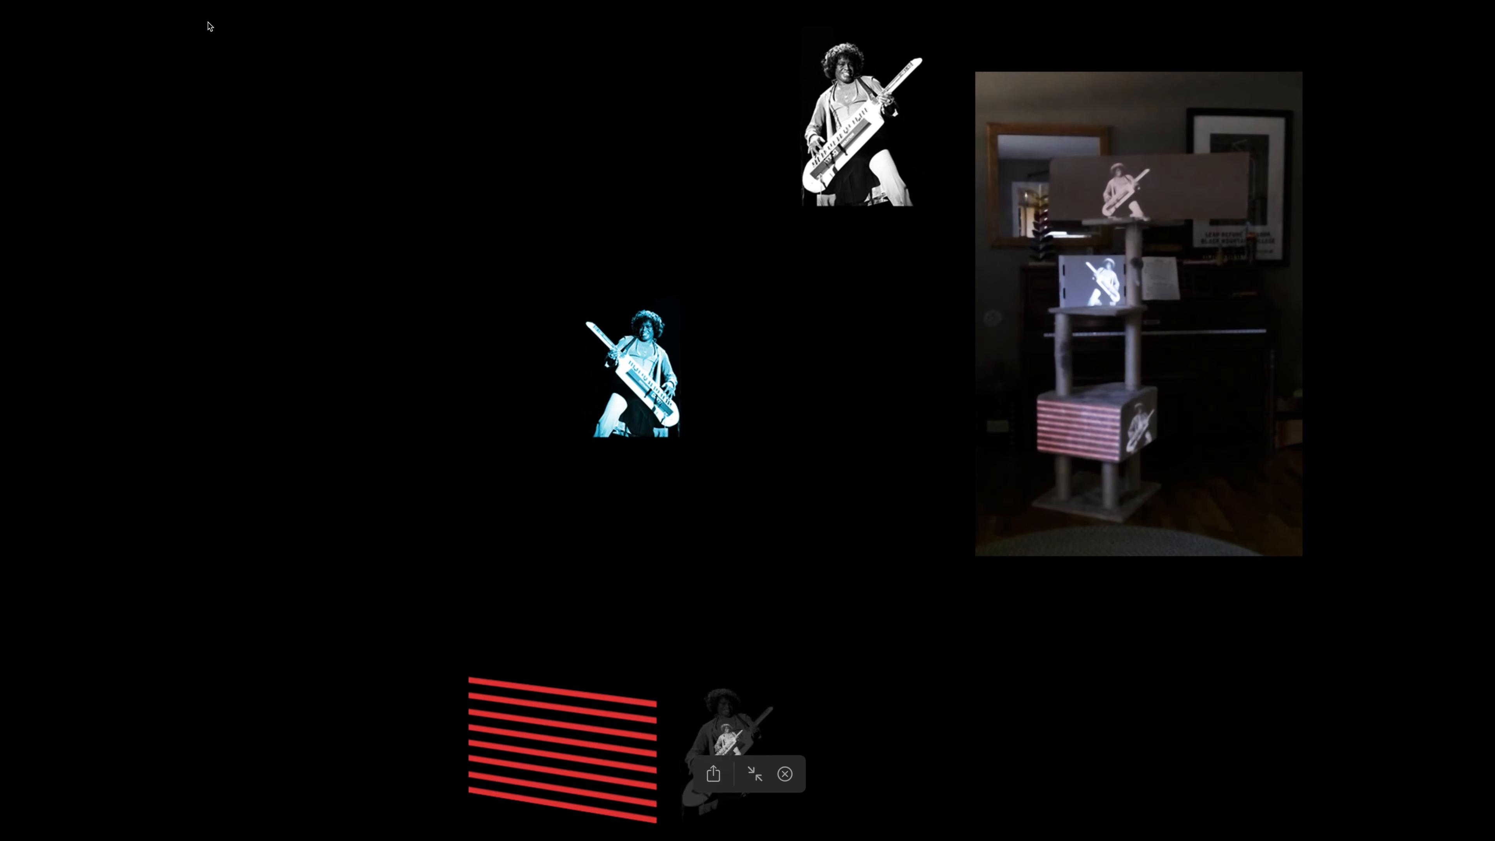
key("Escape")
left_click_drag(408, 26, 1494, 17)
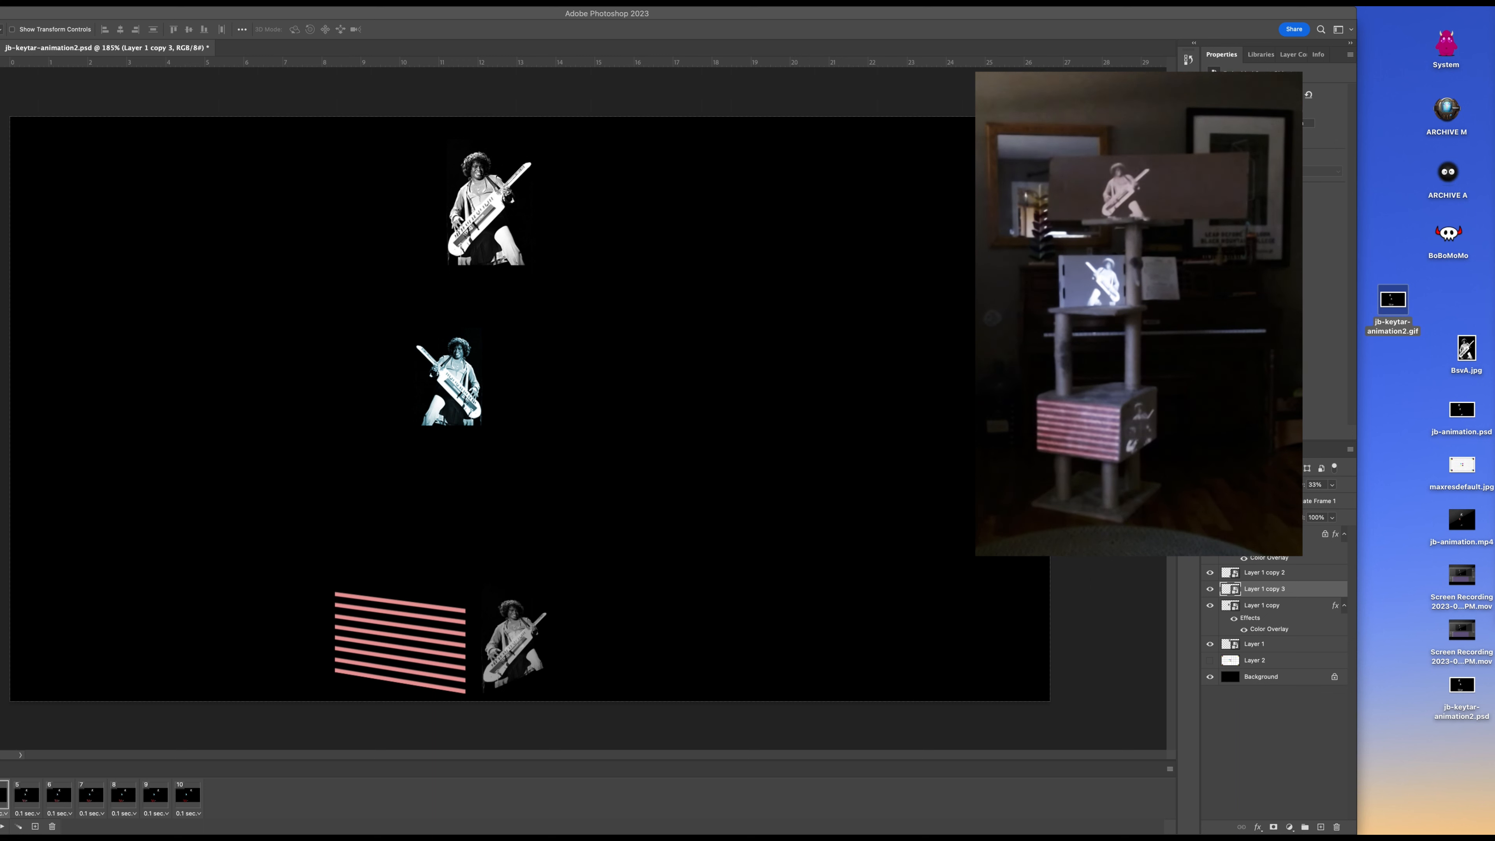
key("space")
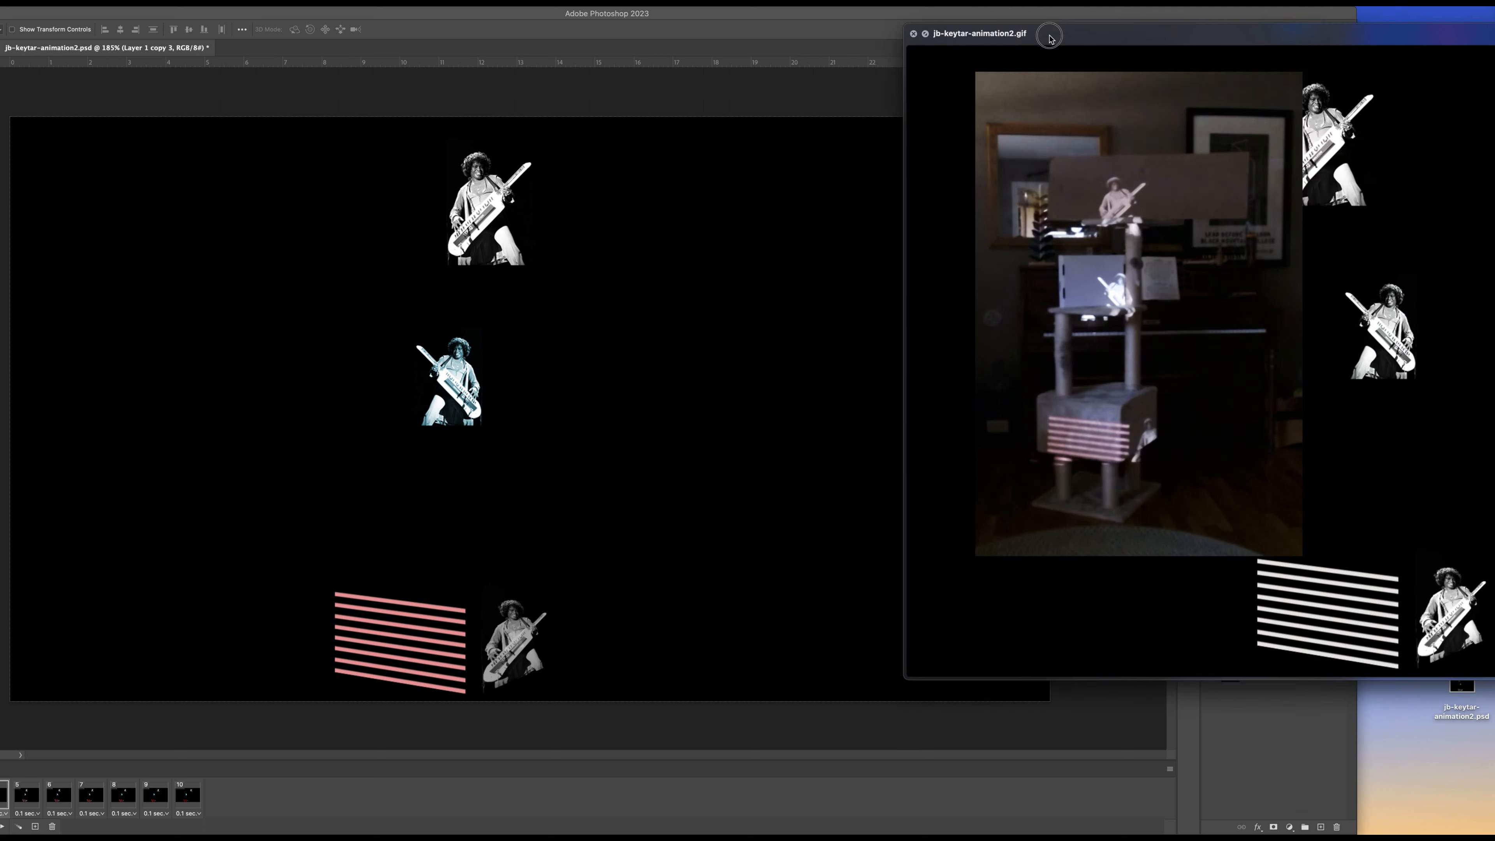
key("space")
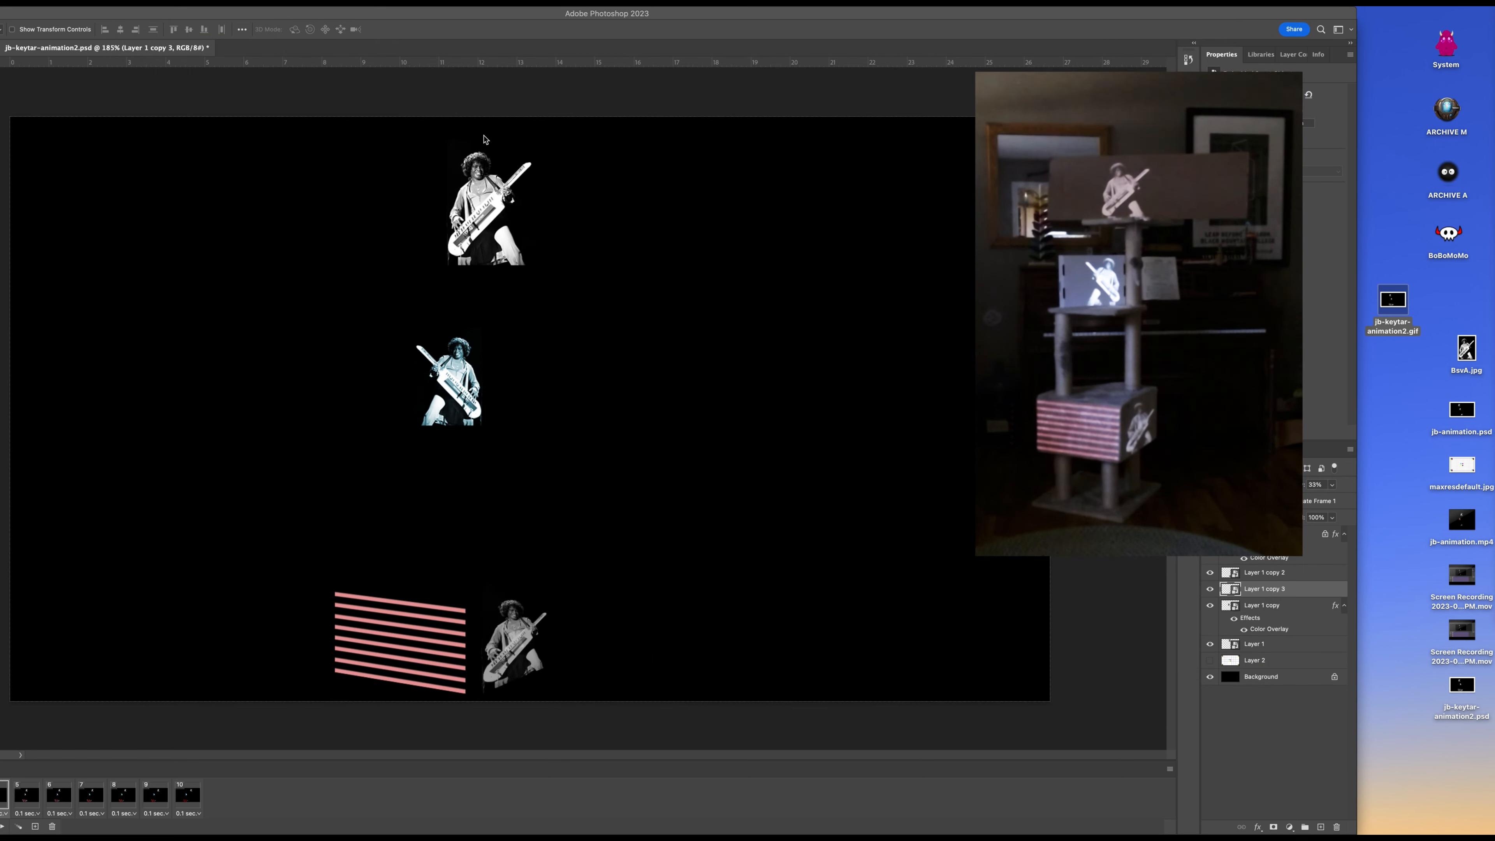
Bring the Photoshop window back into place, and convert the ten-frame animation to a video timeline.
left_click(1438, 385)
left_click_drag(436, 21, 597, 18)
mouse_move(593, 15)
left_mouse_down()
mouse_move(574, 14)
mouse_move(605, 15)
left_mouse_up()
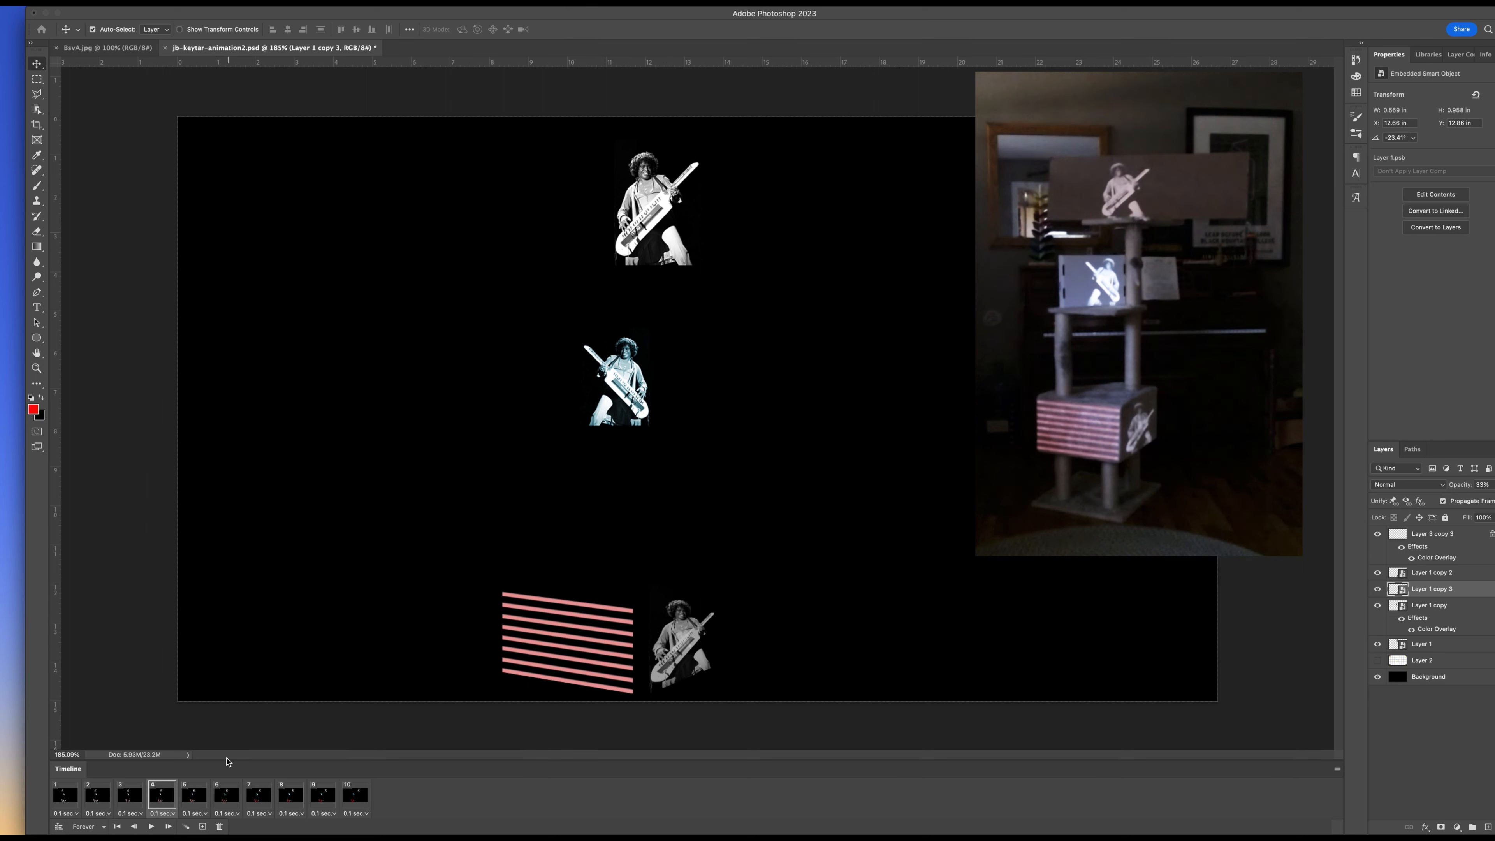
left_click(56, 796)
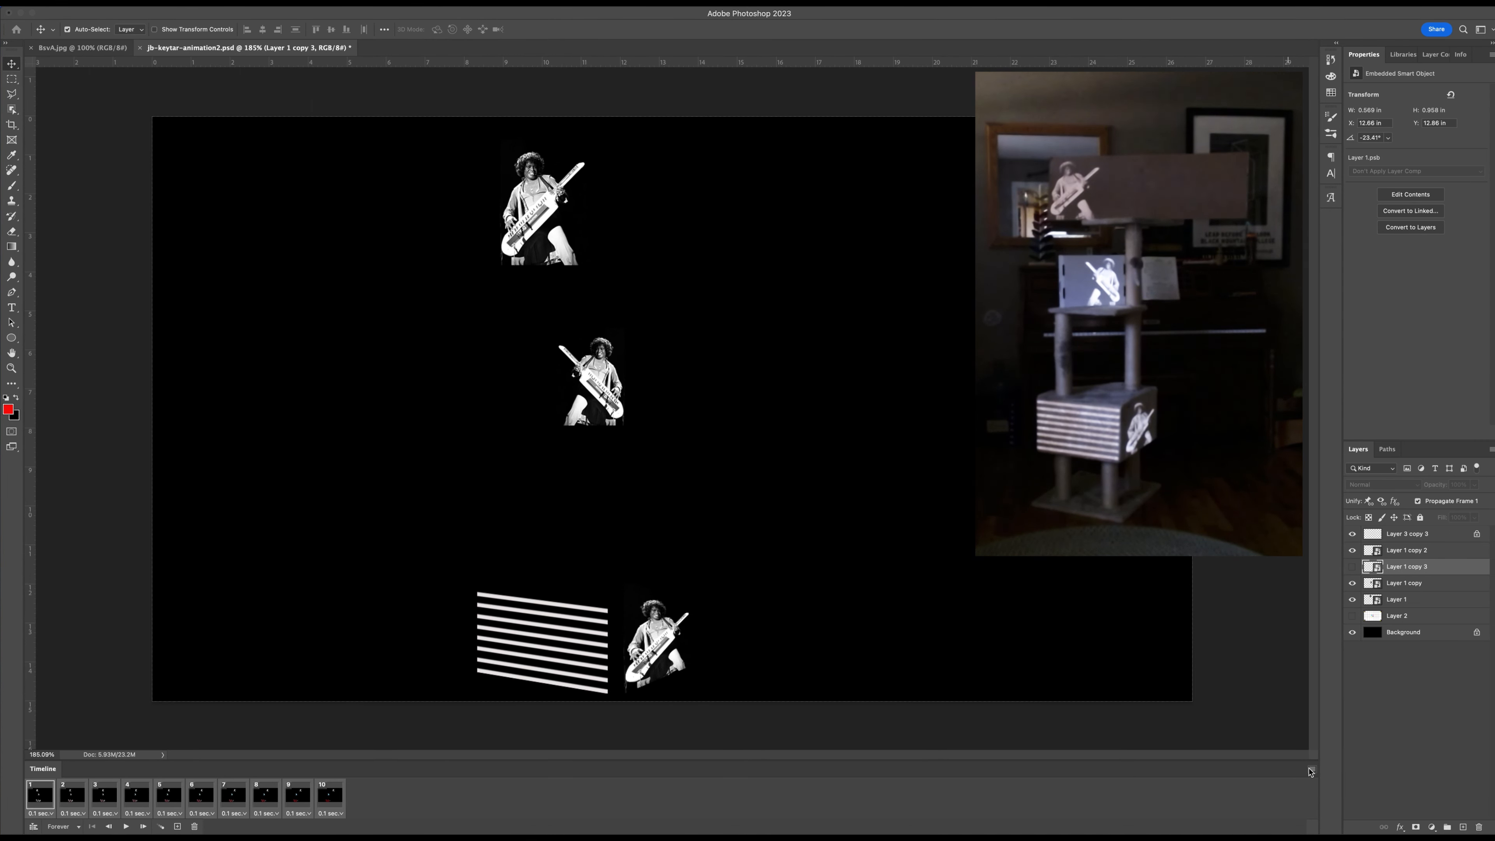
left_click(1313, 770)
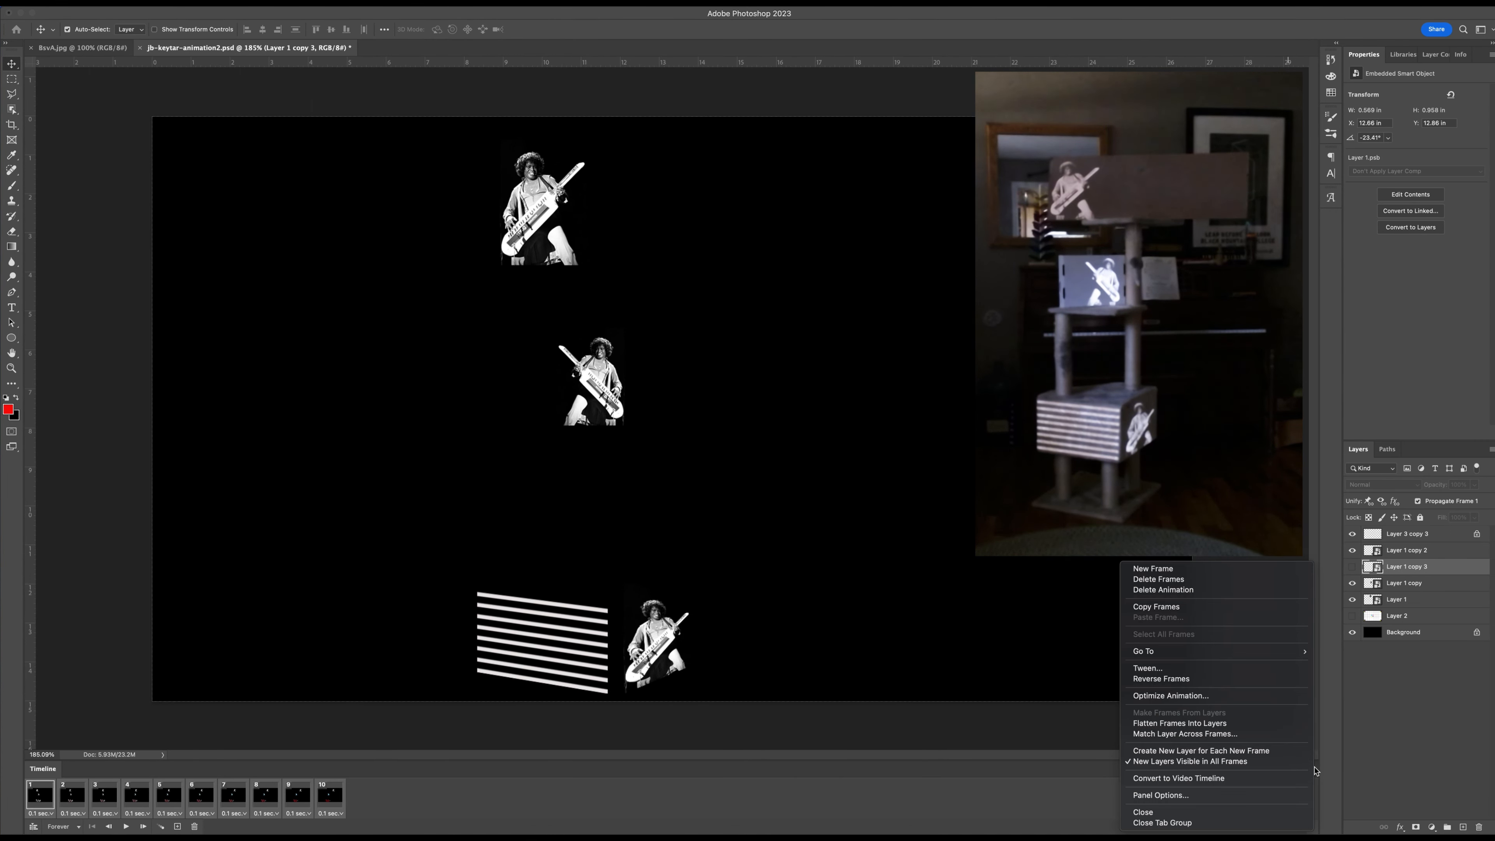
left_click(1236, 778)
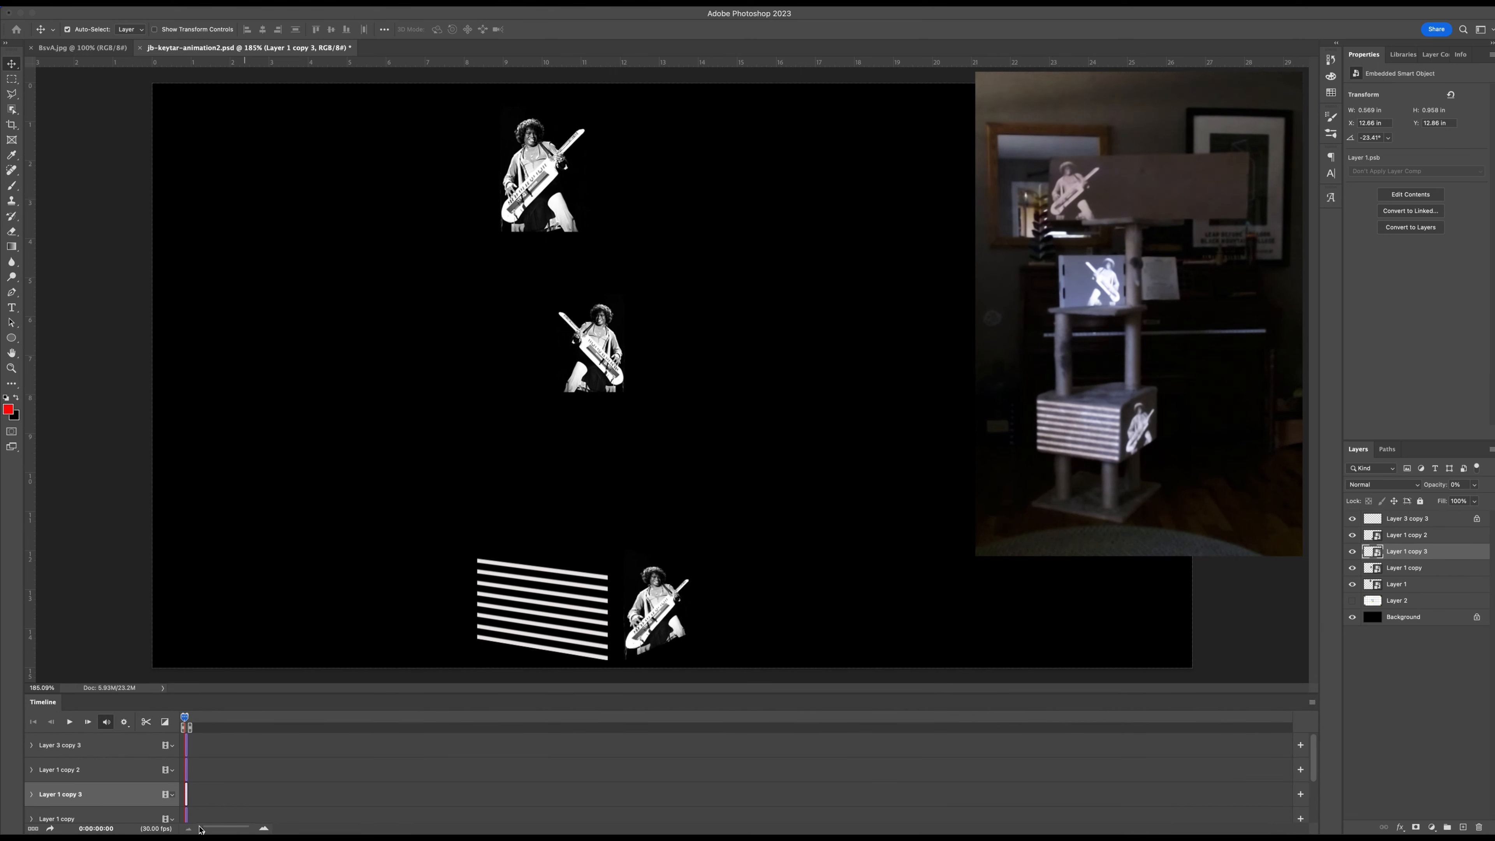
Enlarge the video timeline to show every layer track, and extend the Layer 3 copy 3 clip to 02:00f.
left_click_drag(202, 830, 234, 830)
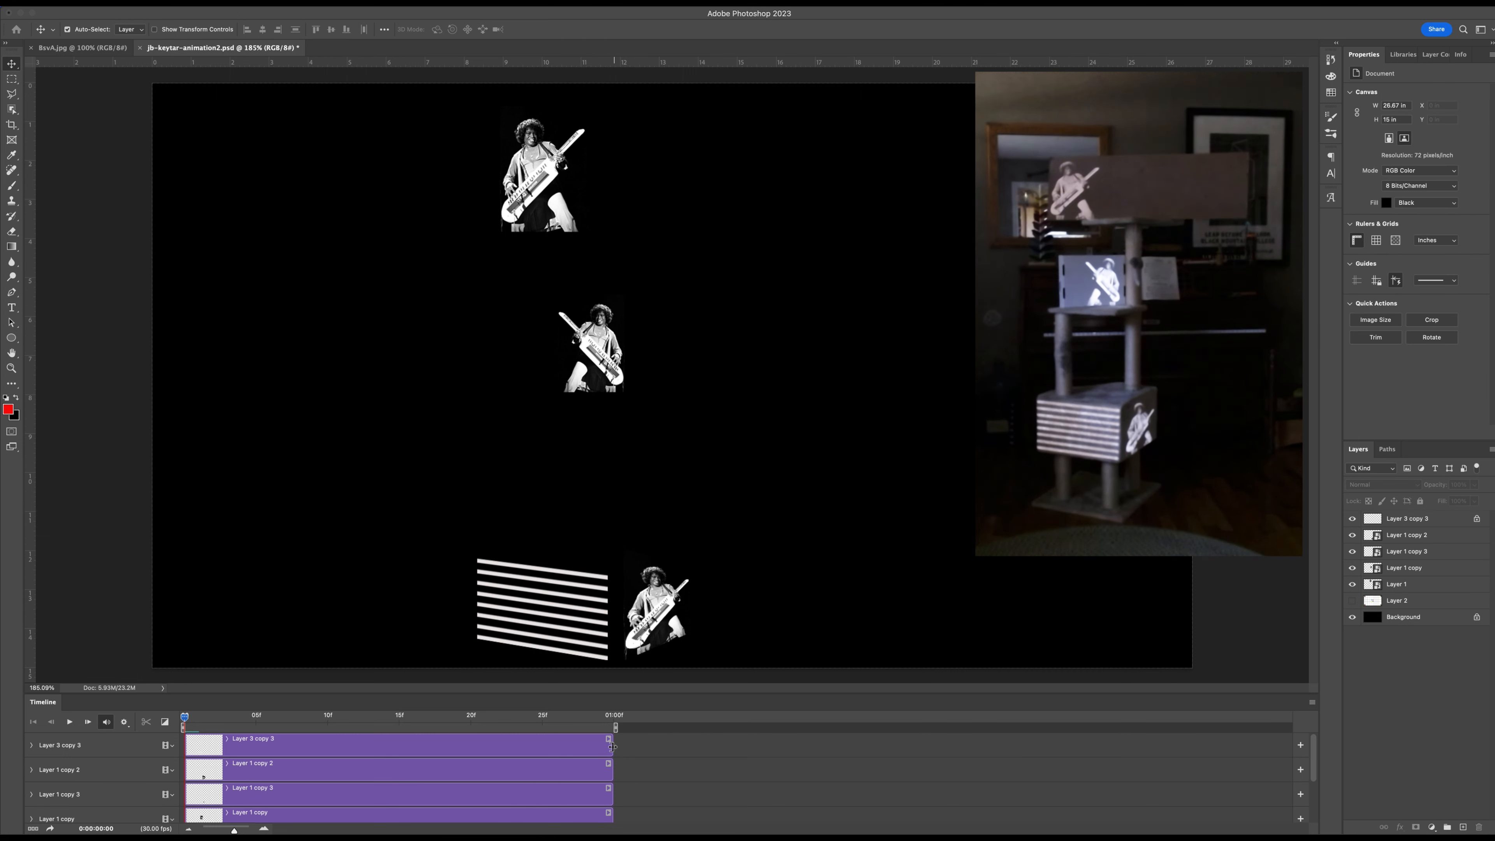
left_click(525, 750)
scroll(526, 749, "down", 3)
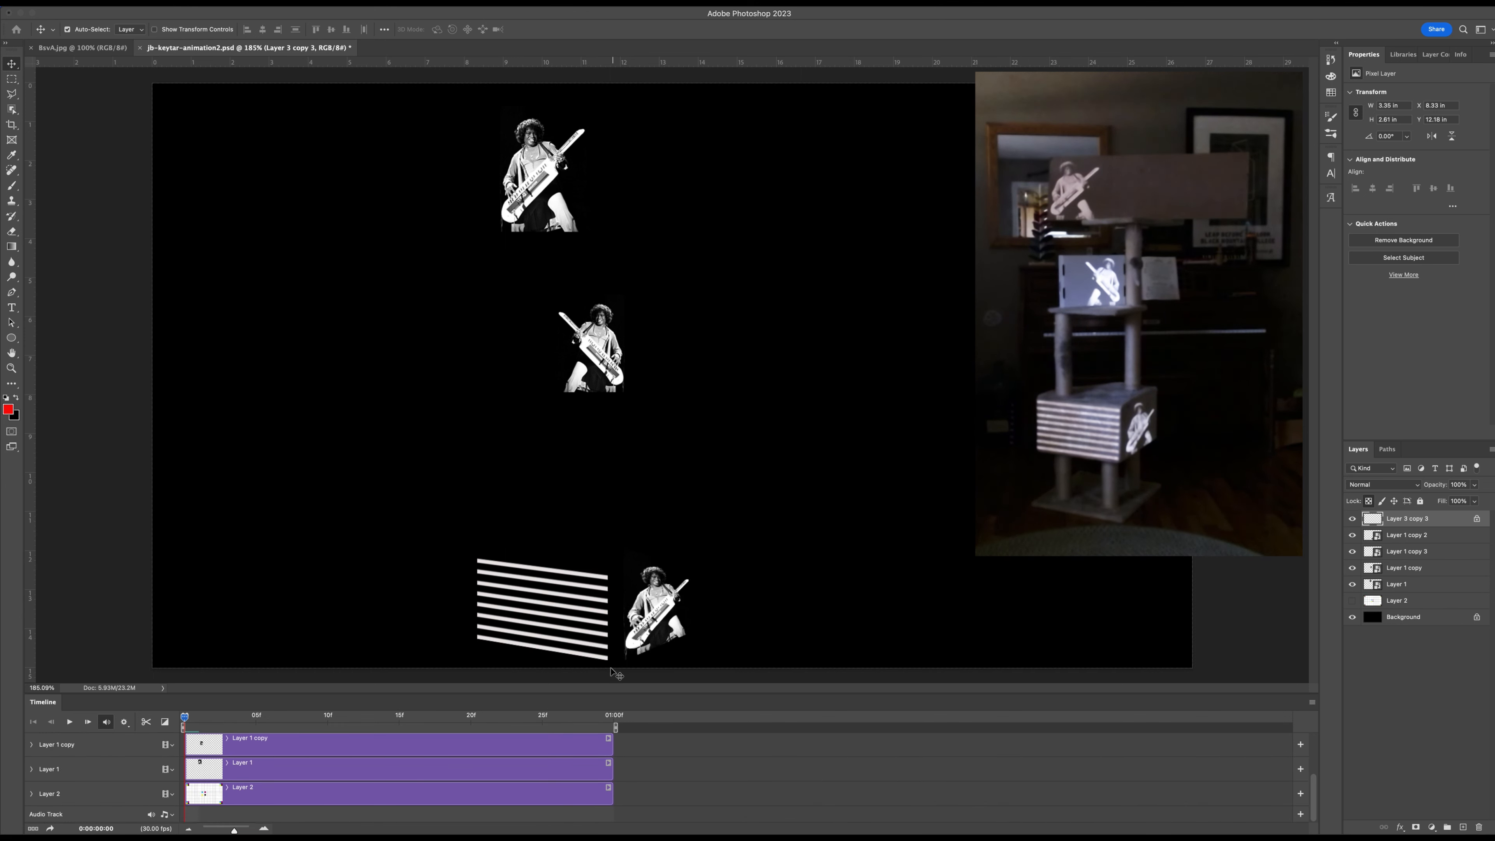
left_click_drag(615, 694, 609, 586)
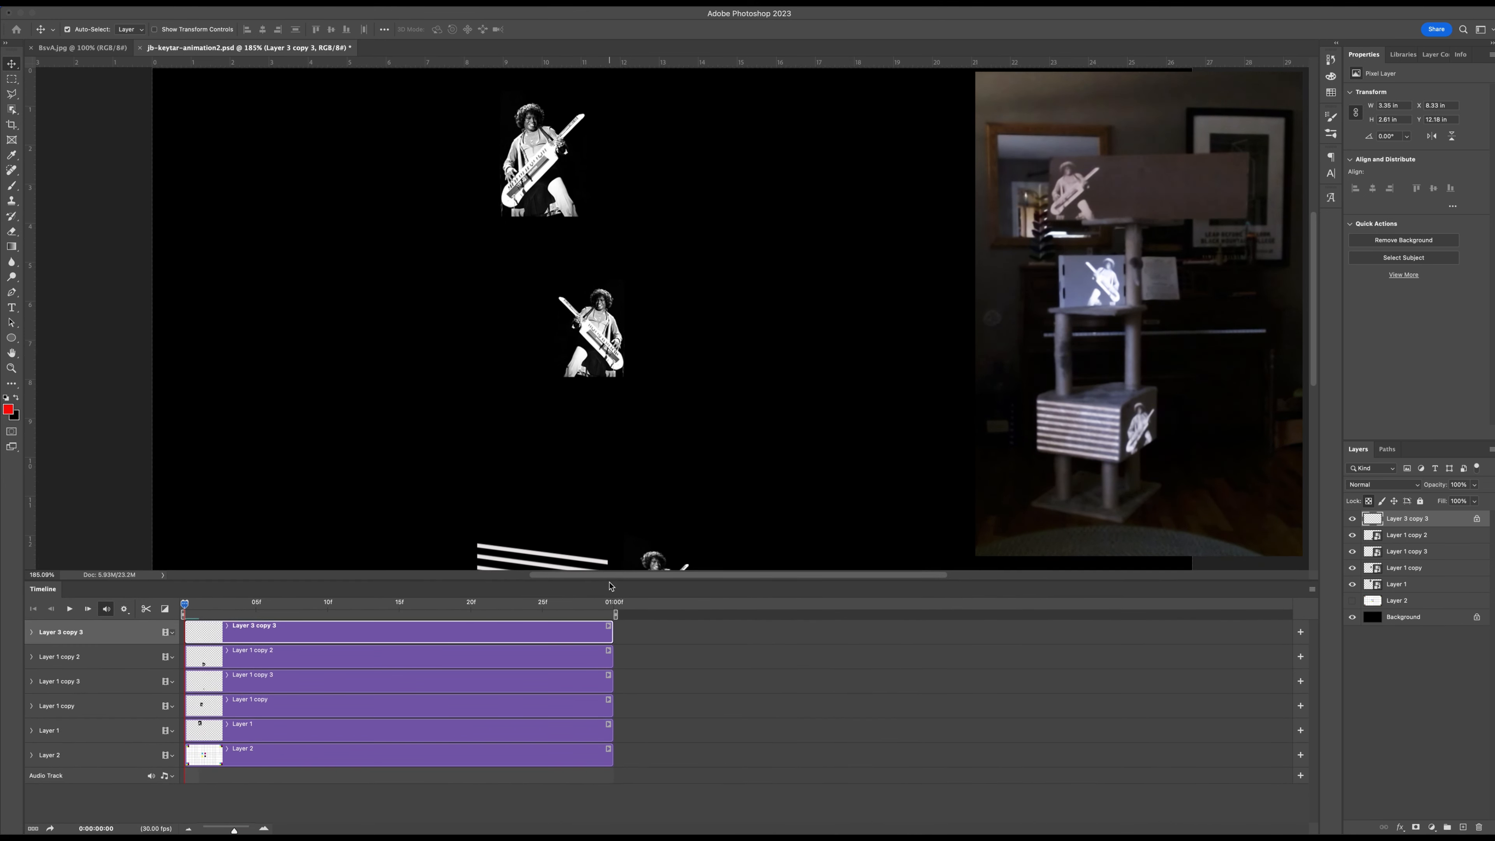
left_click(98, 730)
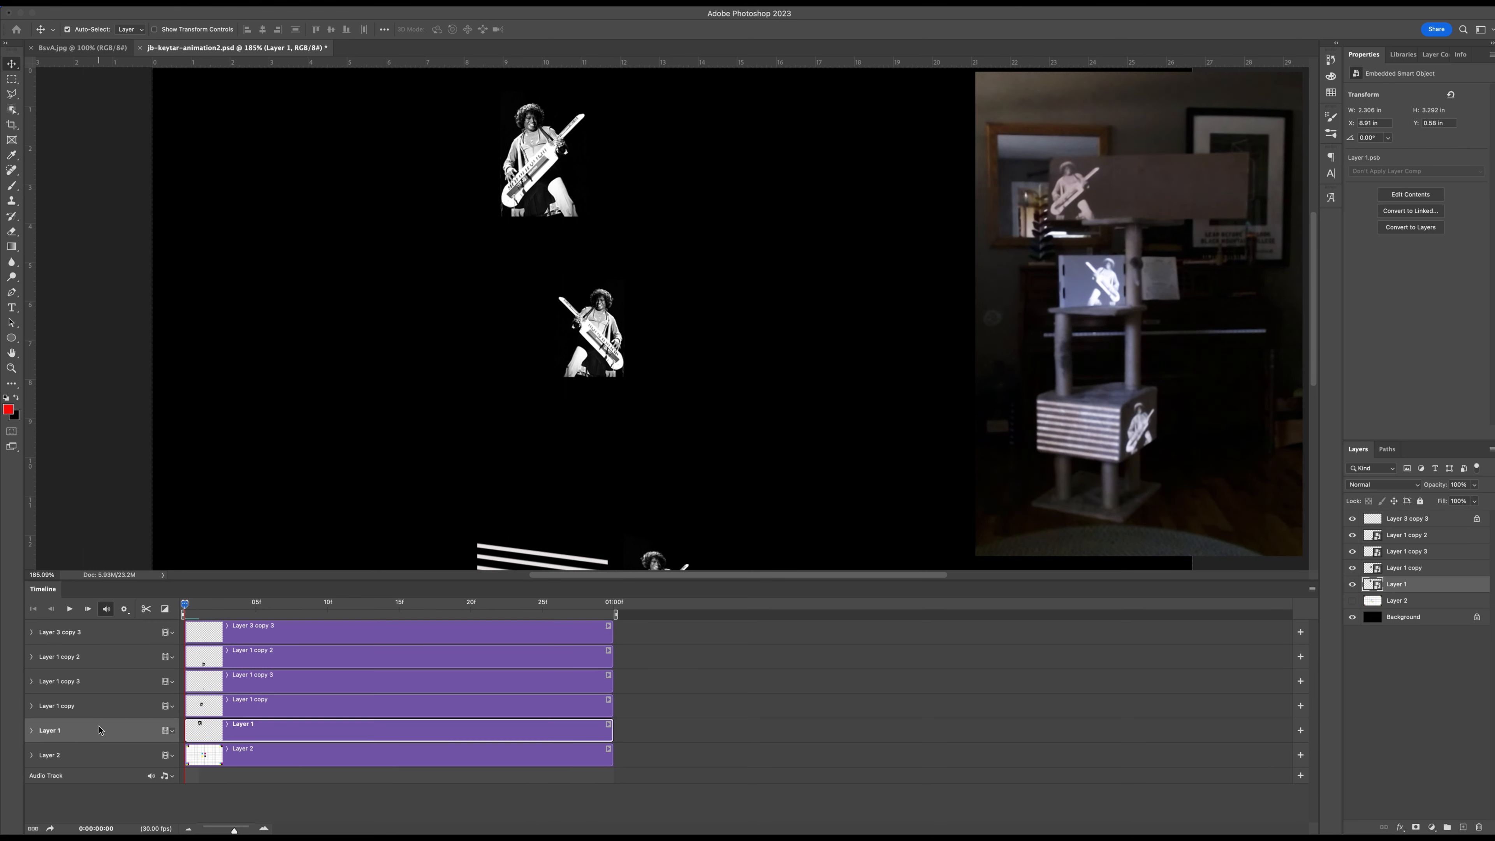
left_click(69, 633, "shift")
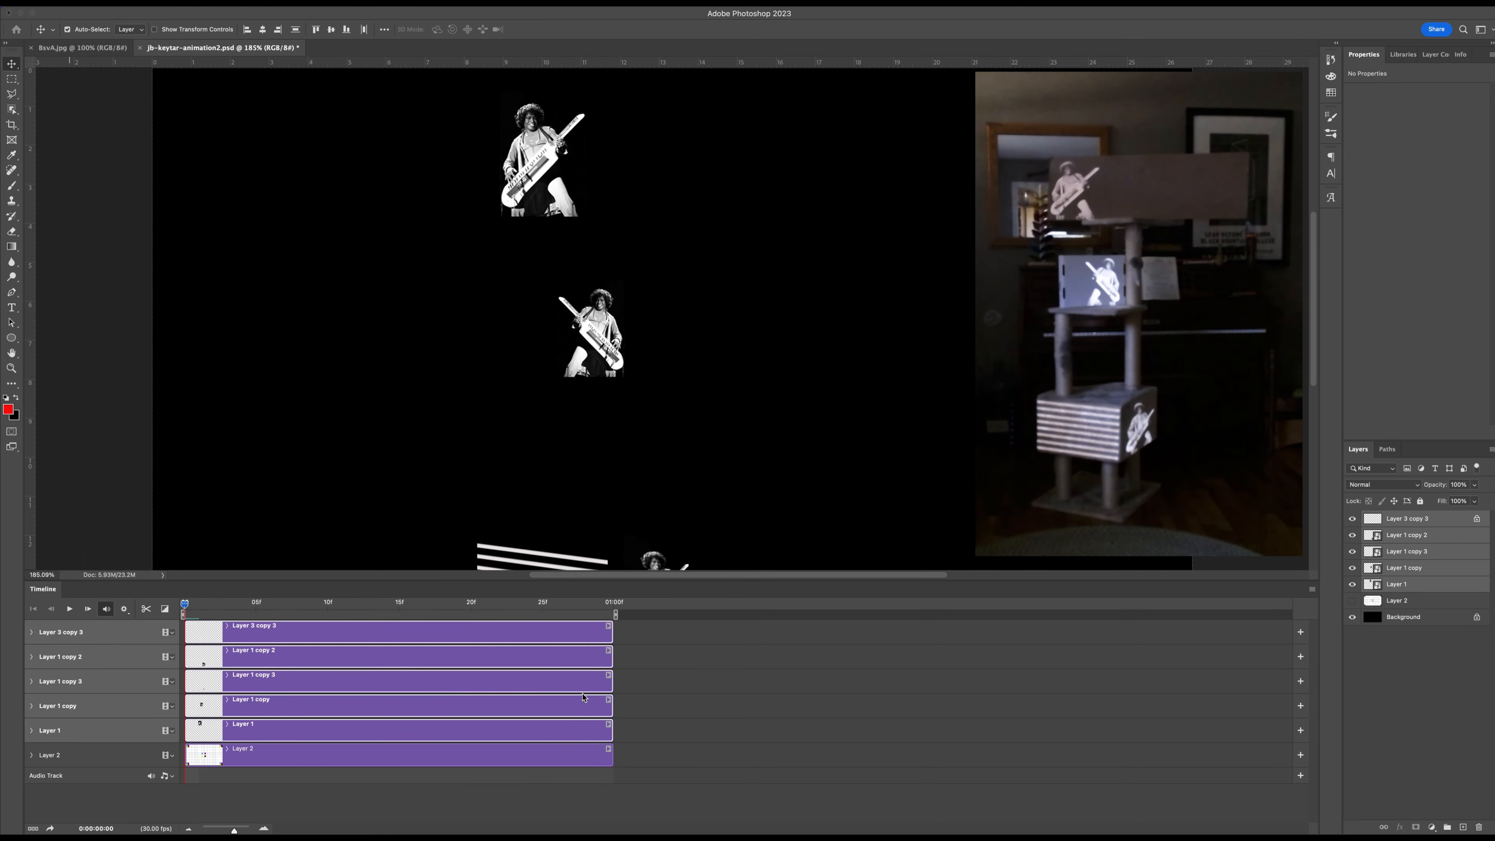
left_click_drag(612, 627, 1044, 625)
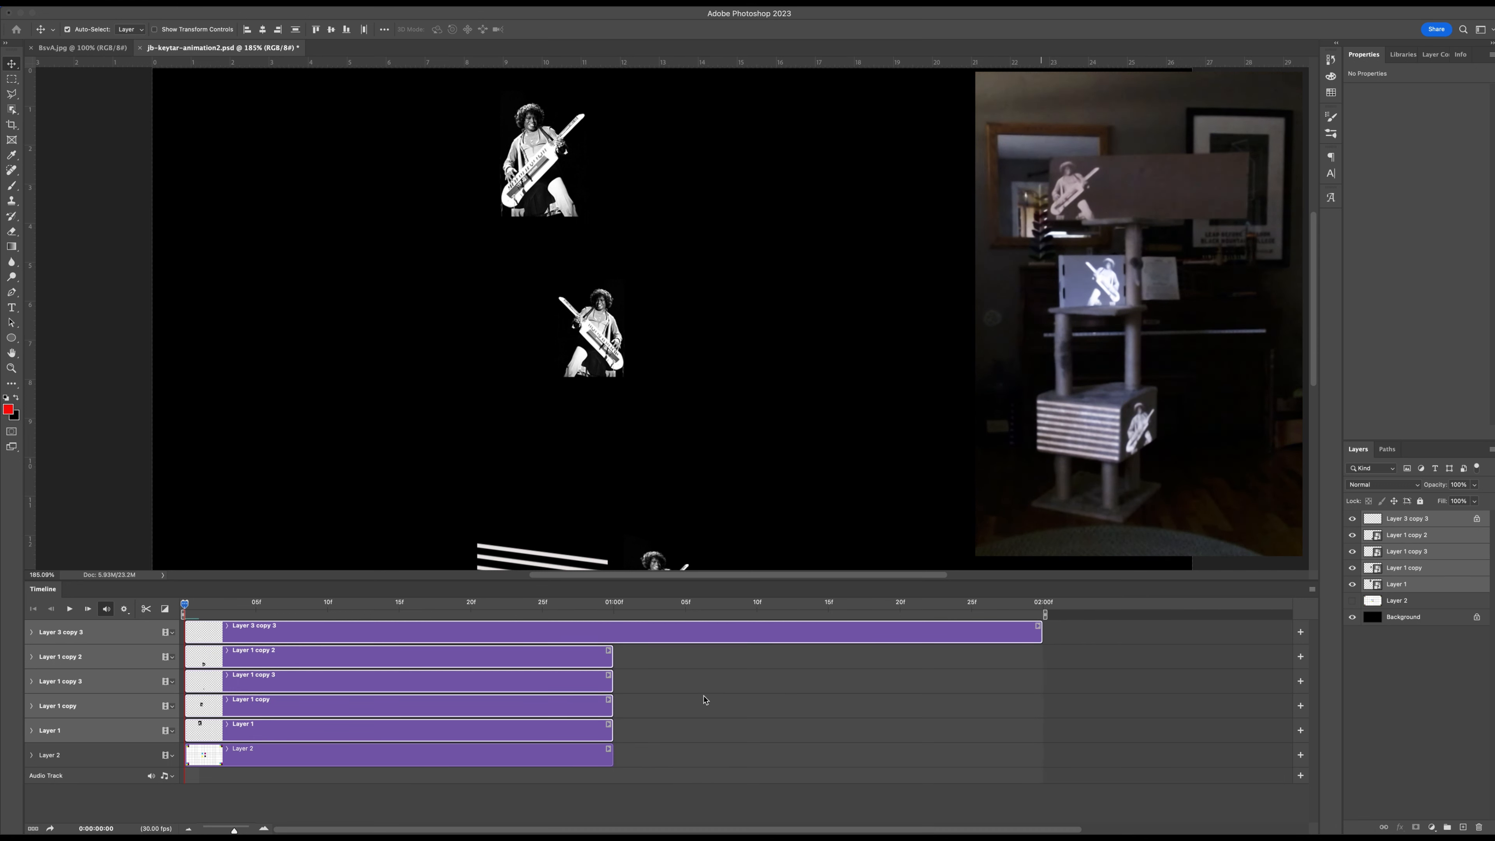
Extend the Layer 1 copy 2, Layer 1 copy 3, Layer 1 copy, Layer 1 and Layer 2 clips to 02:00f.
left_click_drag(610, 656, 1037, 658)
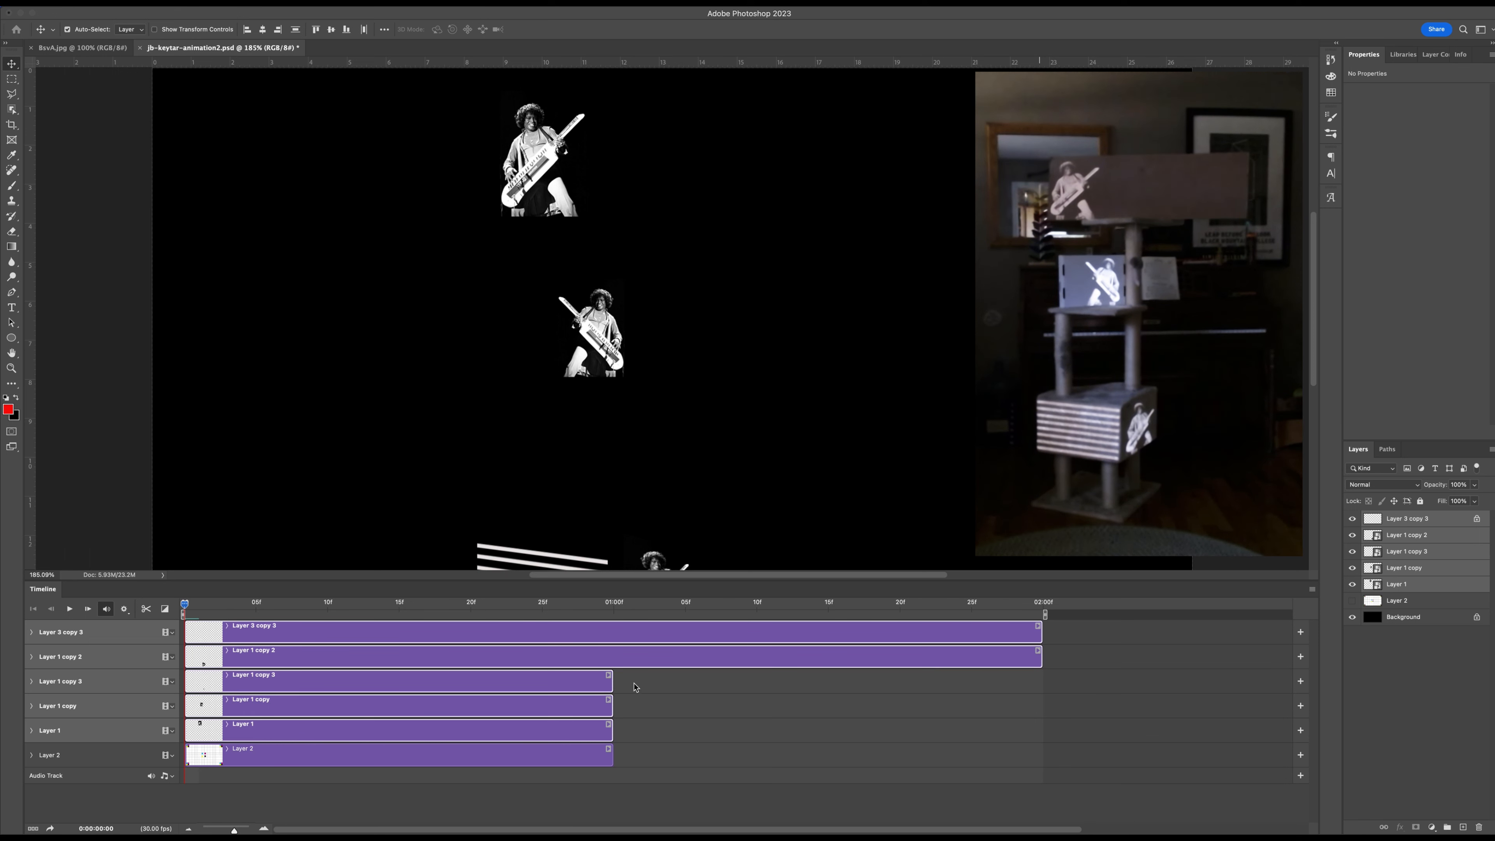
left_click_drag(612, 683, 1039, 679)
left_click_drag(611, 705, 1043, 717)
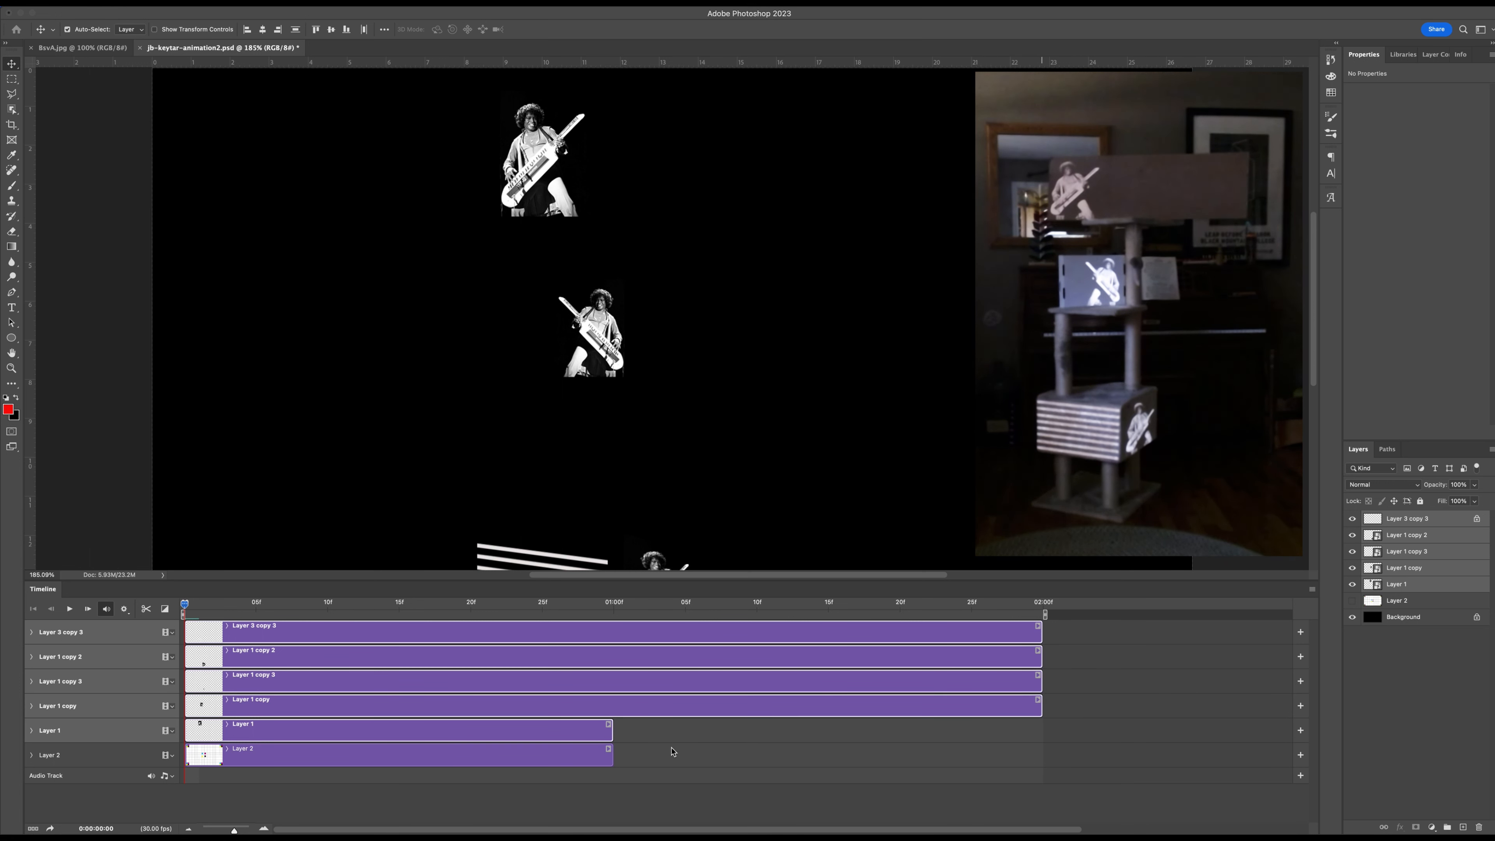
left_click_drag(611, 732, 1042, 729)
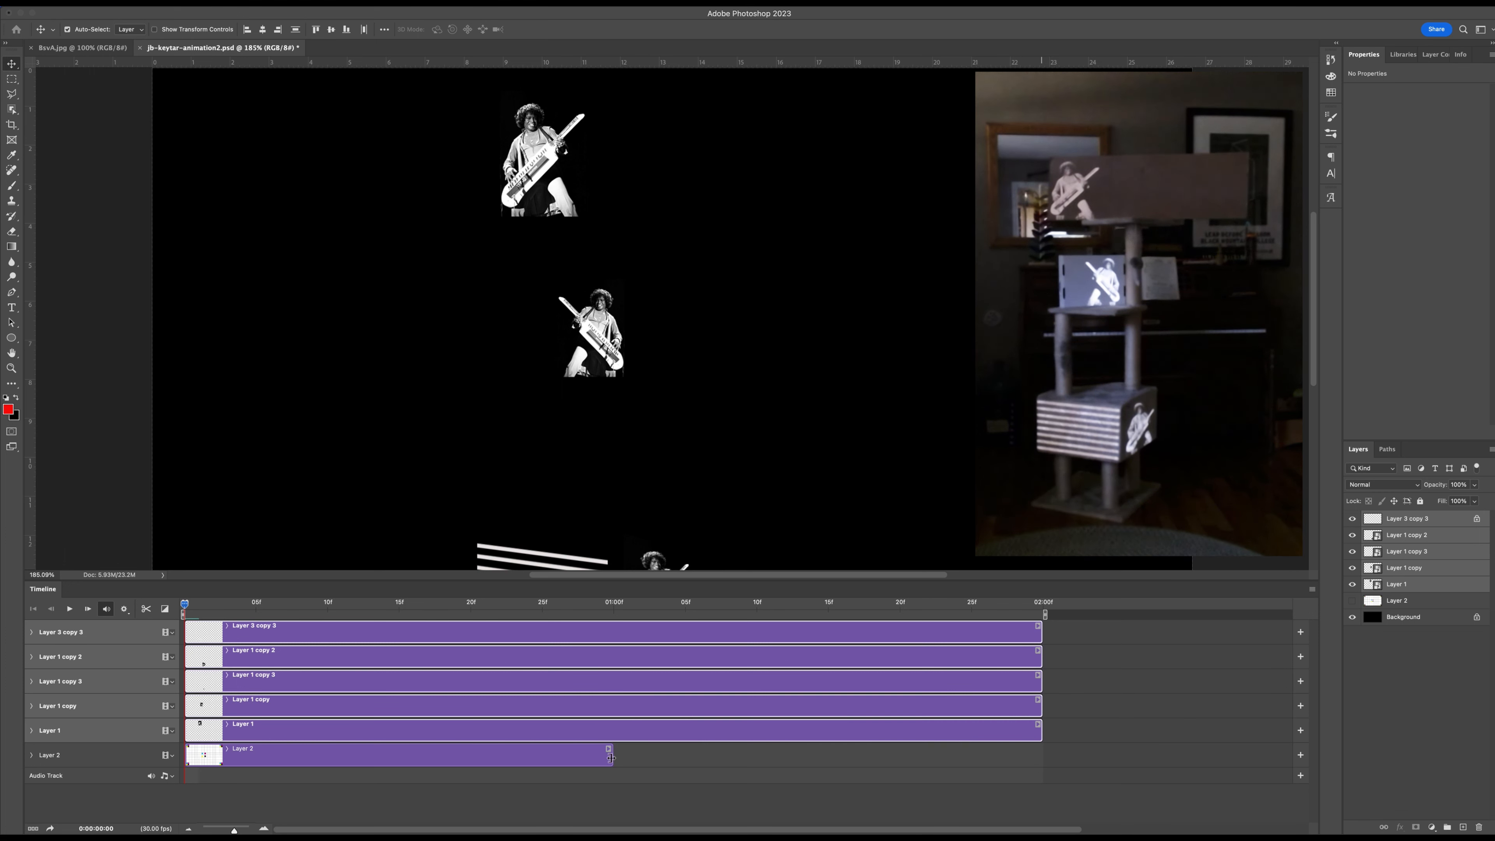
left_click(617, 760)
left_click(610, 757)
left_click_drag(612, 757, 1040, 766)
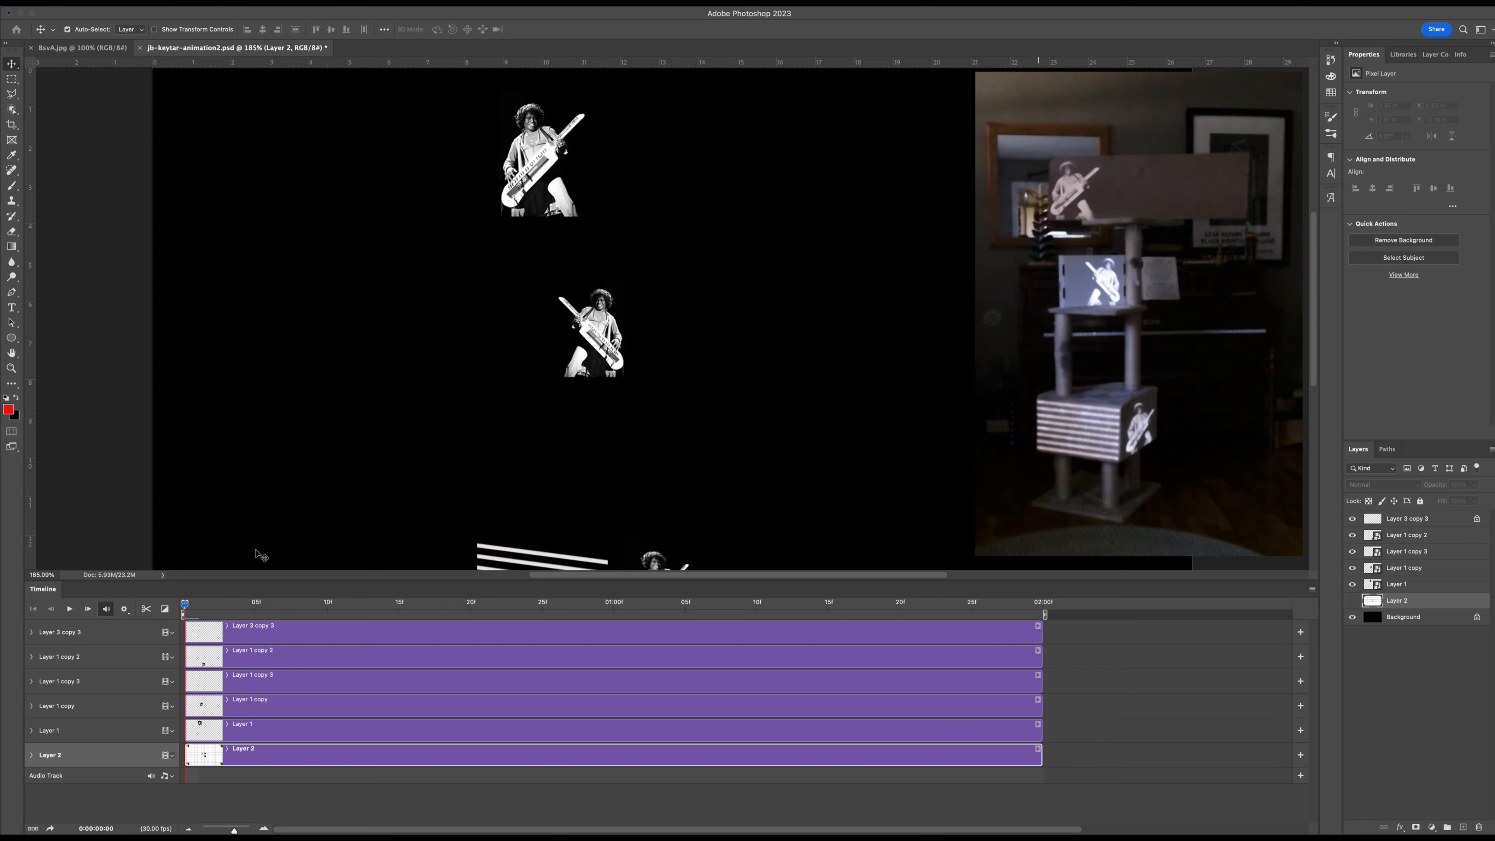
Expand the keyframe properties of Layer 3 copy 3, Layer 1 copy 2, Layer 1 copy 3, Layer 1 copy and Layer 1, and enlarge the timeline.
left_click(31, 632)
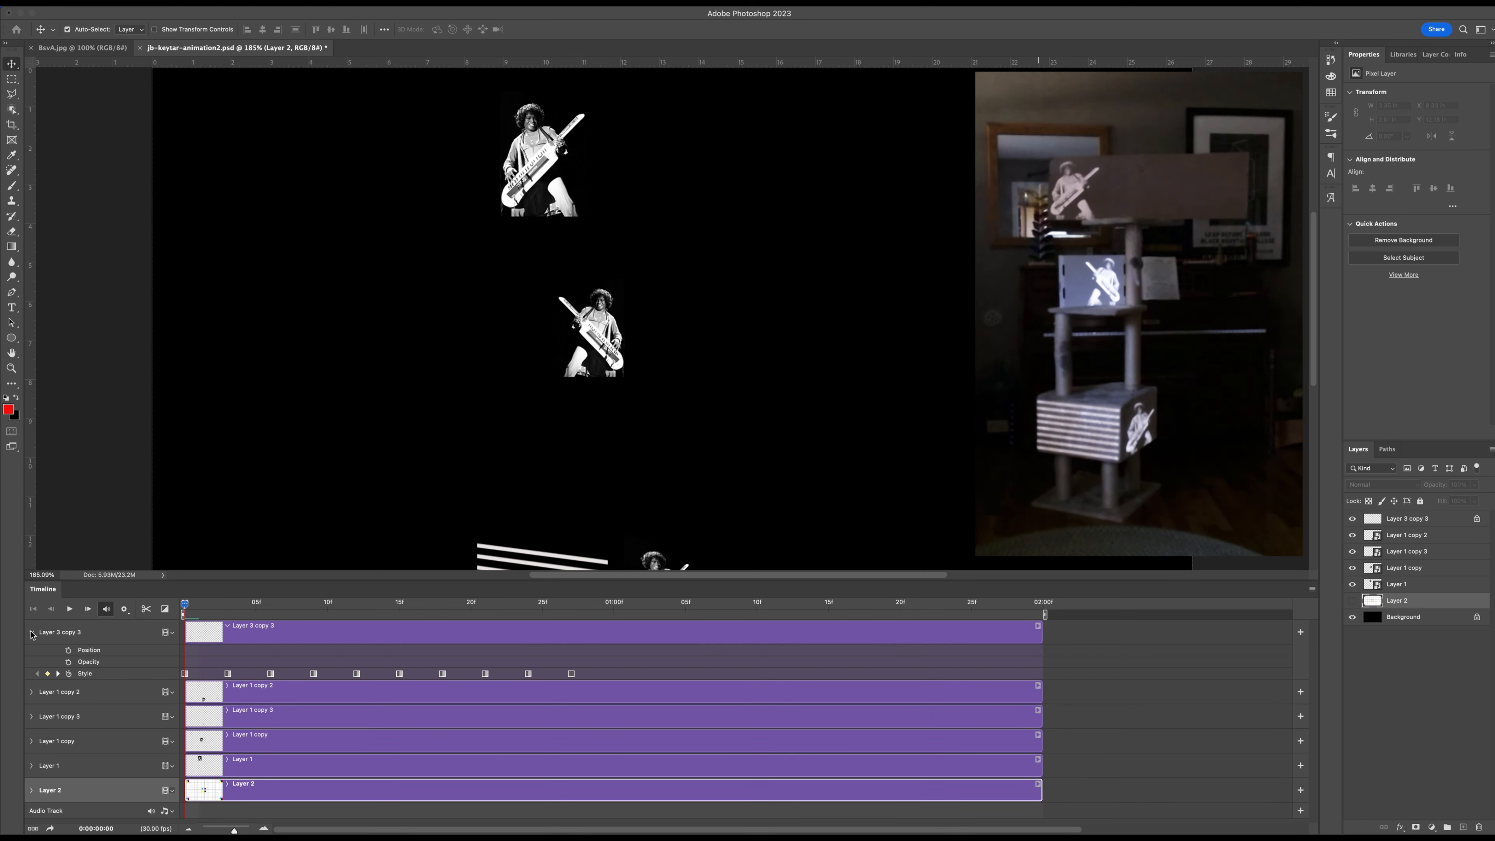
left_click(31, 692)
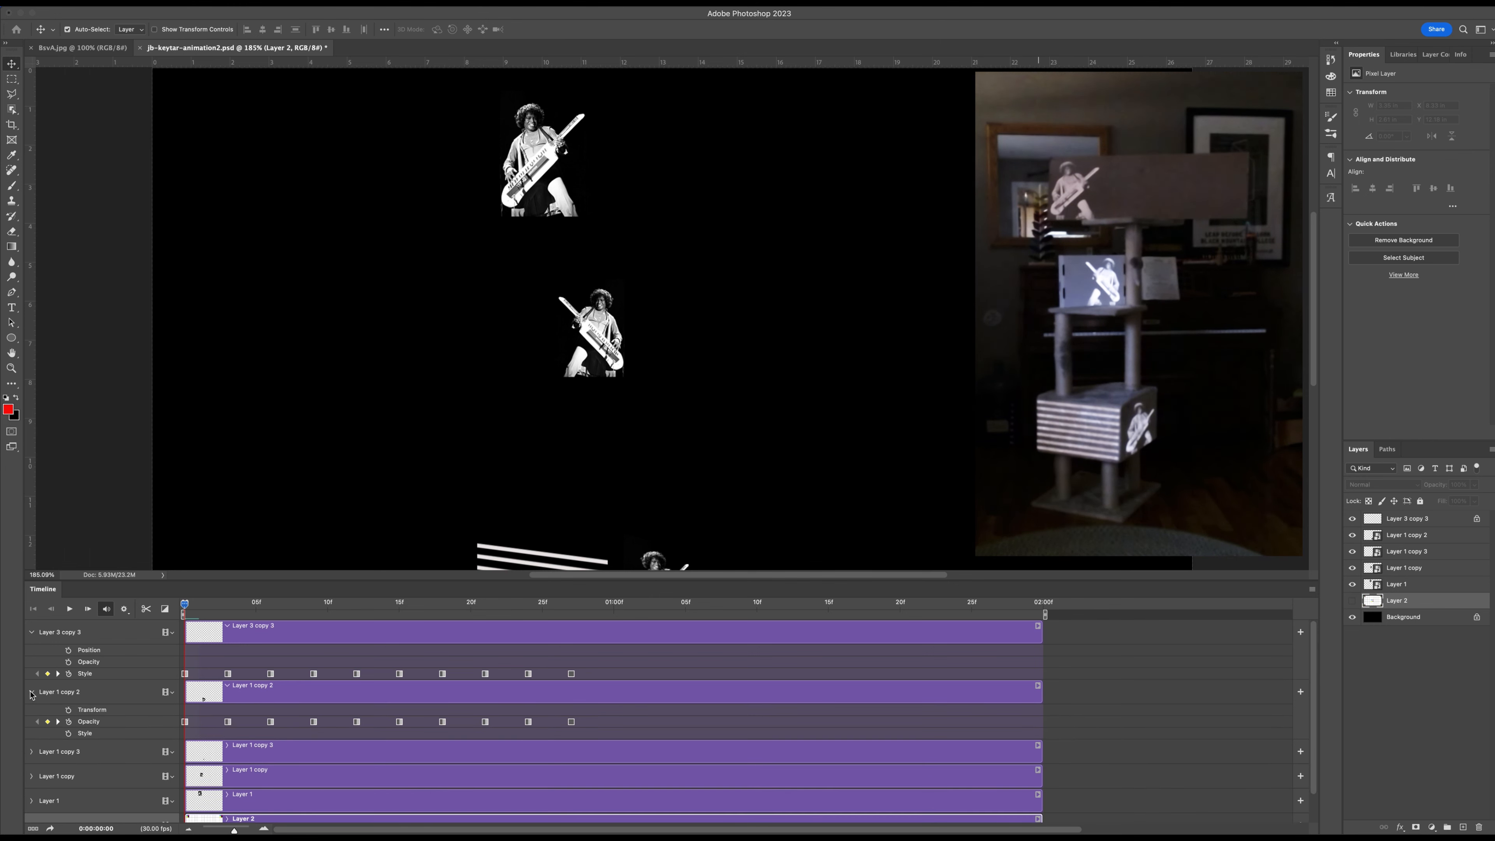
left_click_drag(193, 581, 189, 490)
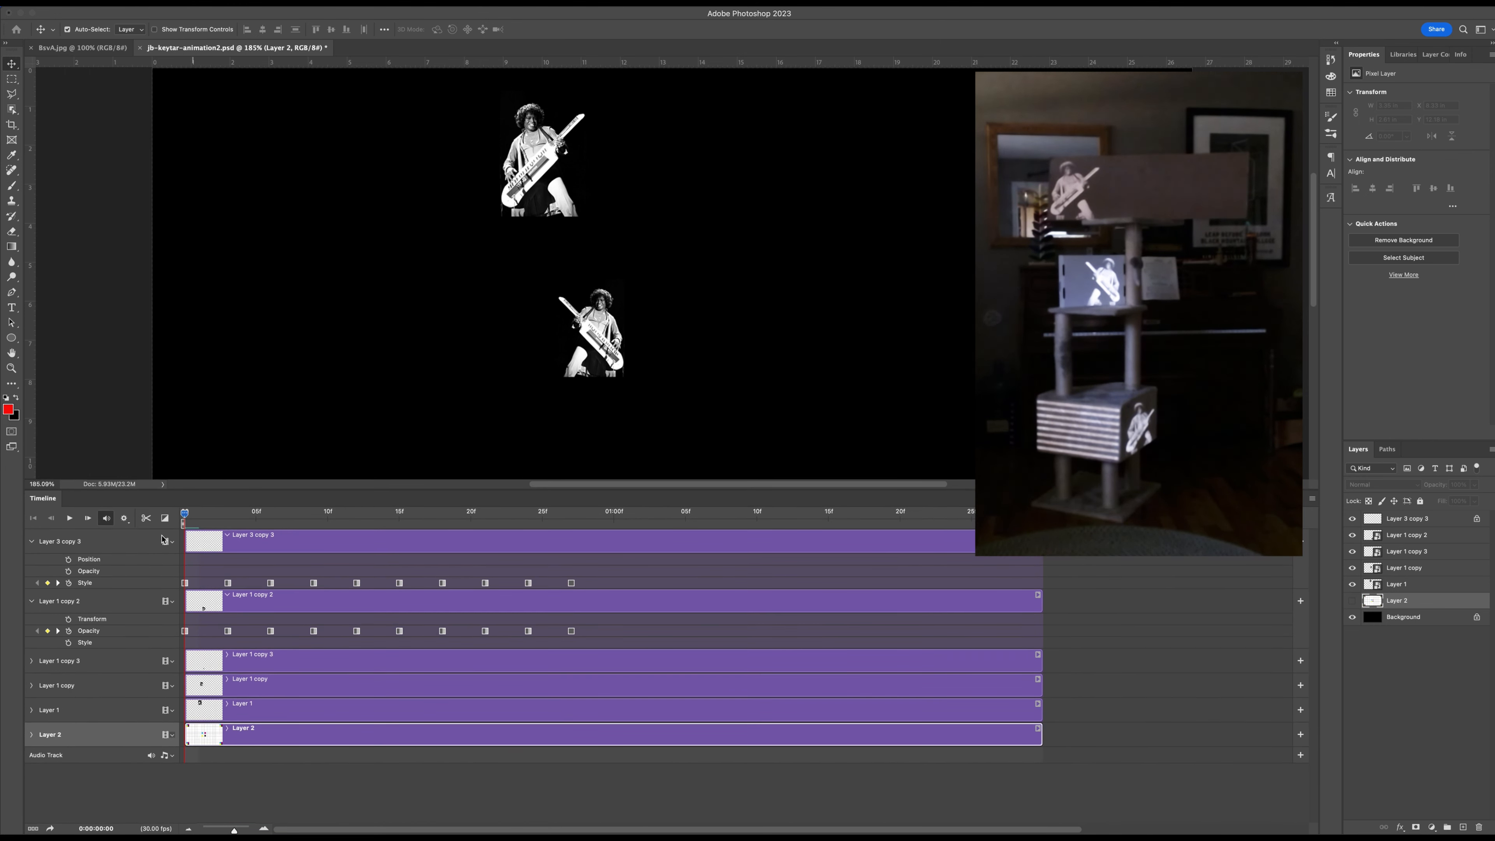
left_click(32, 661)
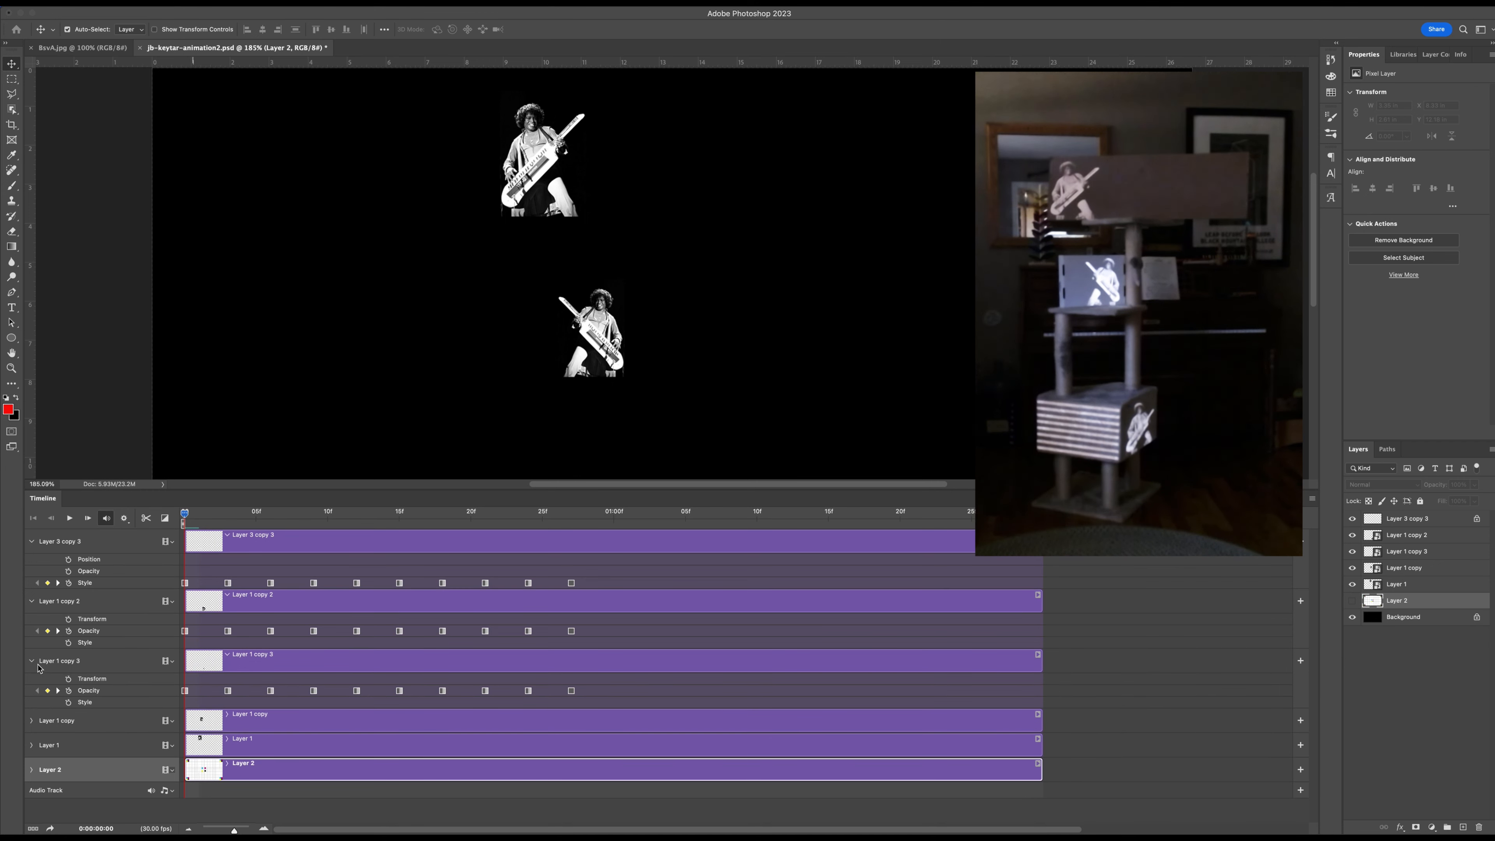
left_click(31, 720)
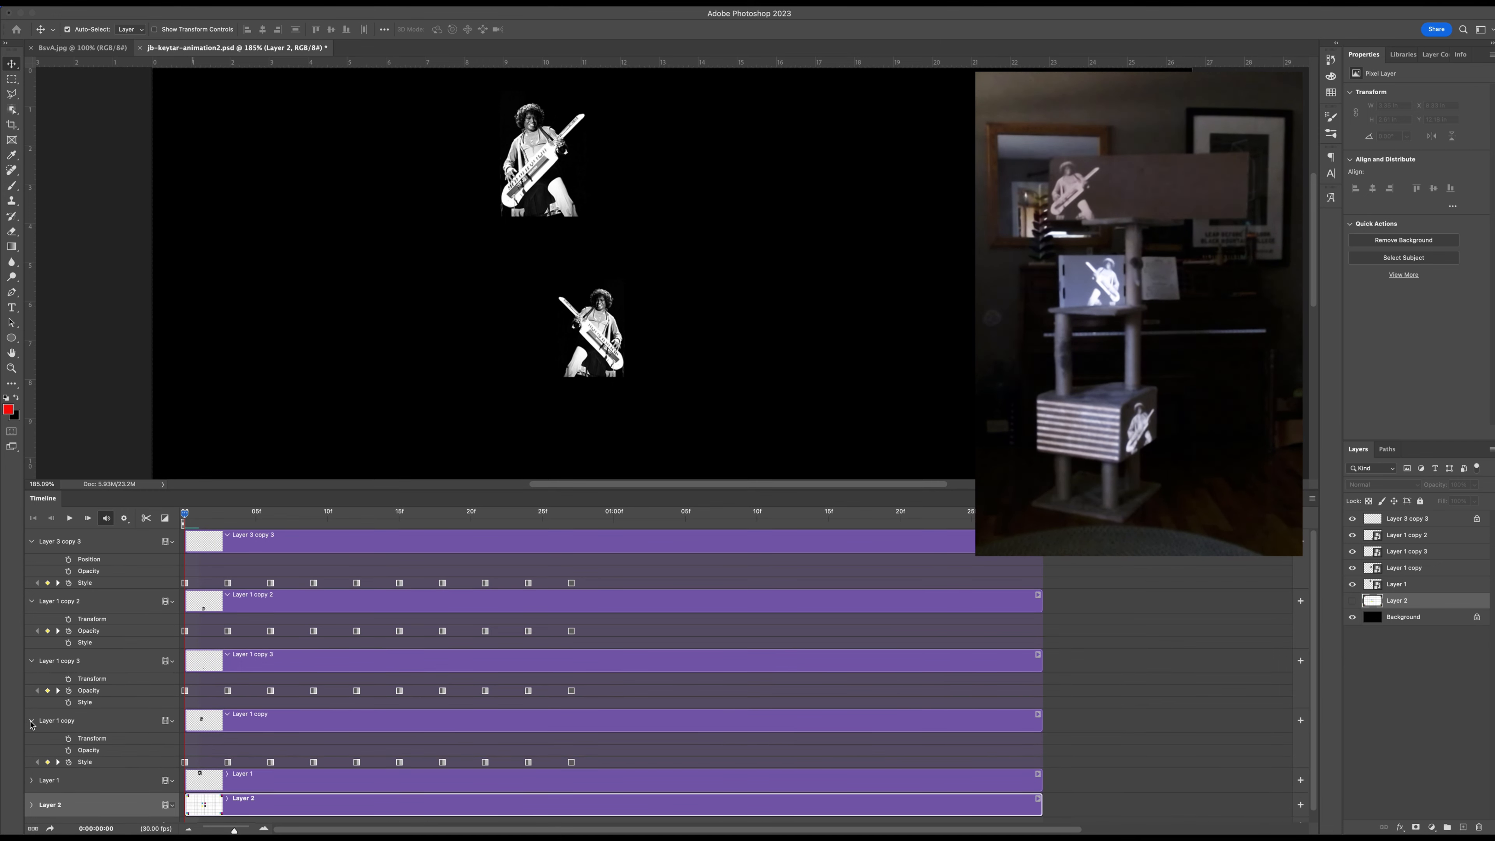
left_click(31, 781)
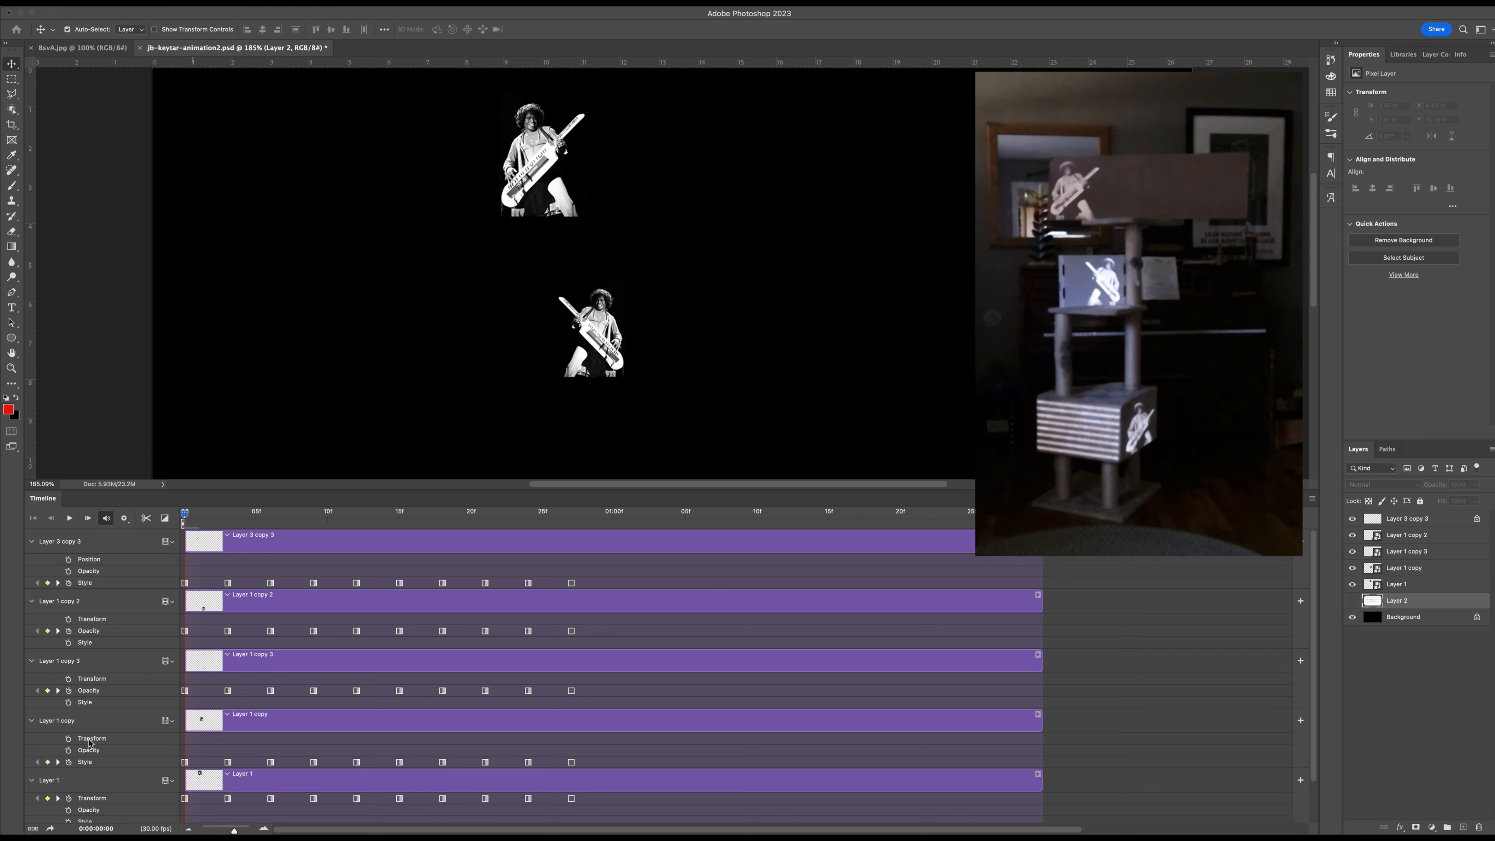
Delete the intermediate keyframes of the five expanded layers and move their final keyframes to 01:29 at the clip ends.
left_click_drag(542, 573, 214, 808)
key("Delete")
left_click_drag(558, 571, 1031, 815)
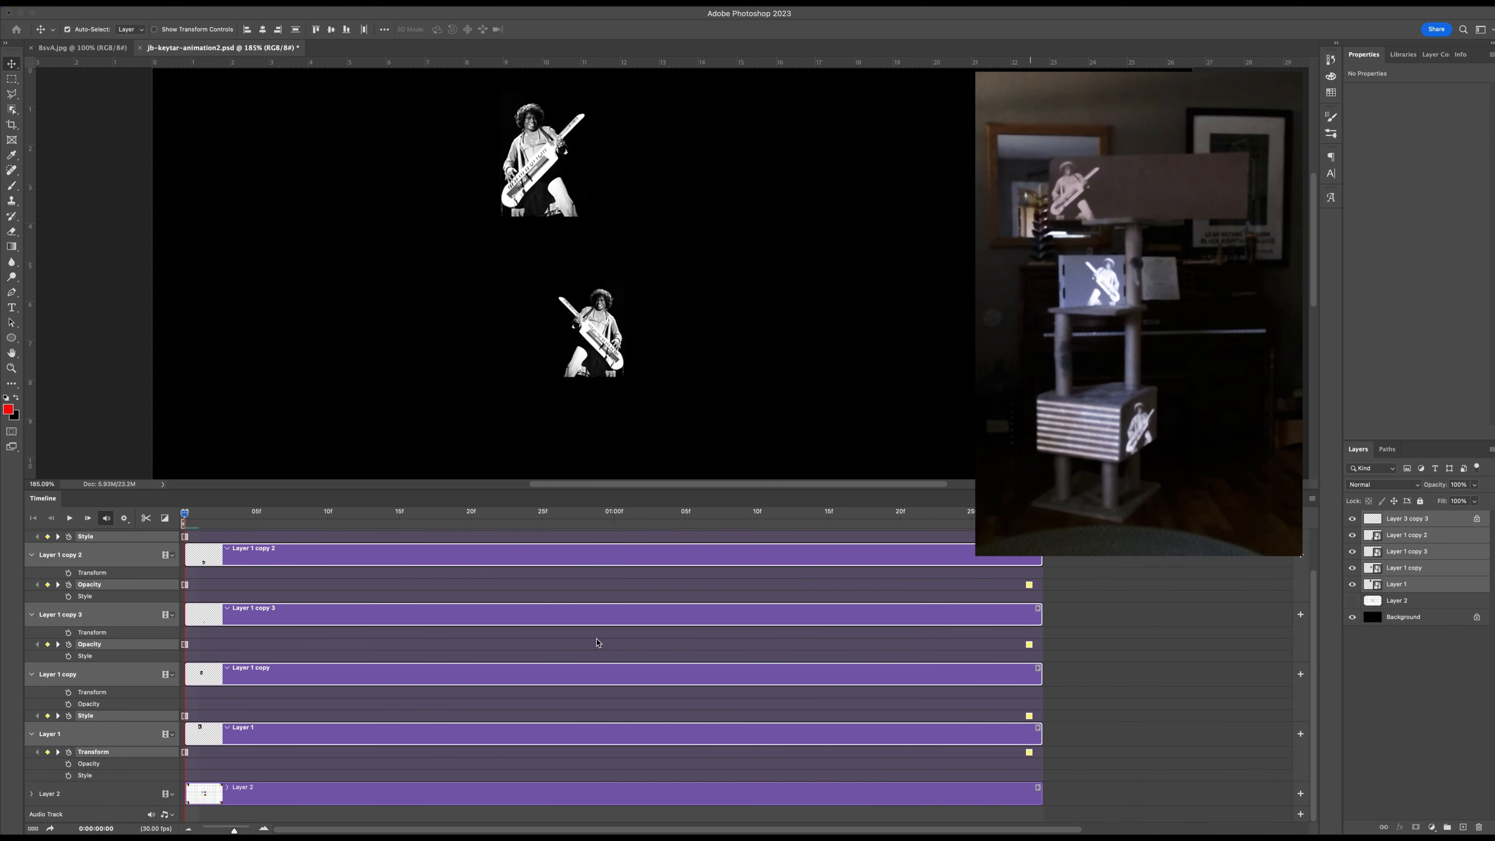
left_click(196, 537)
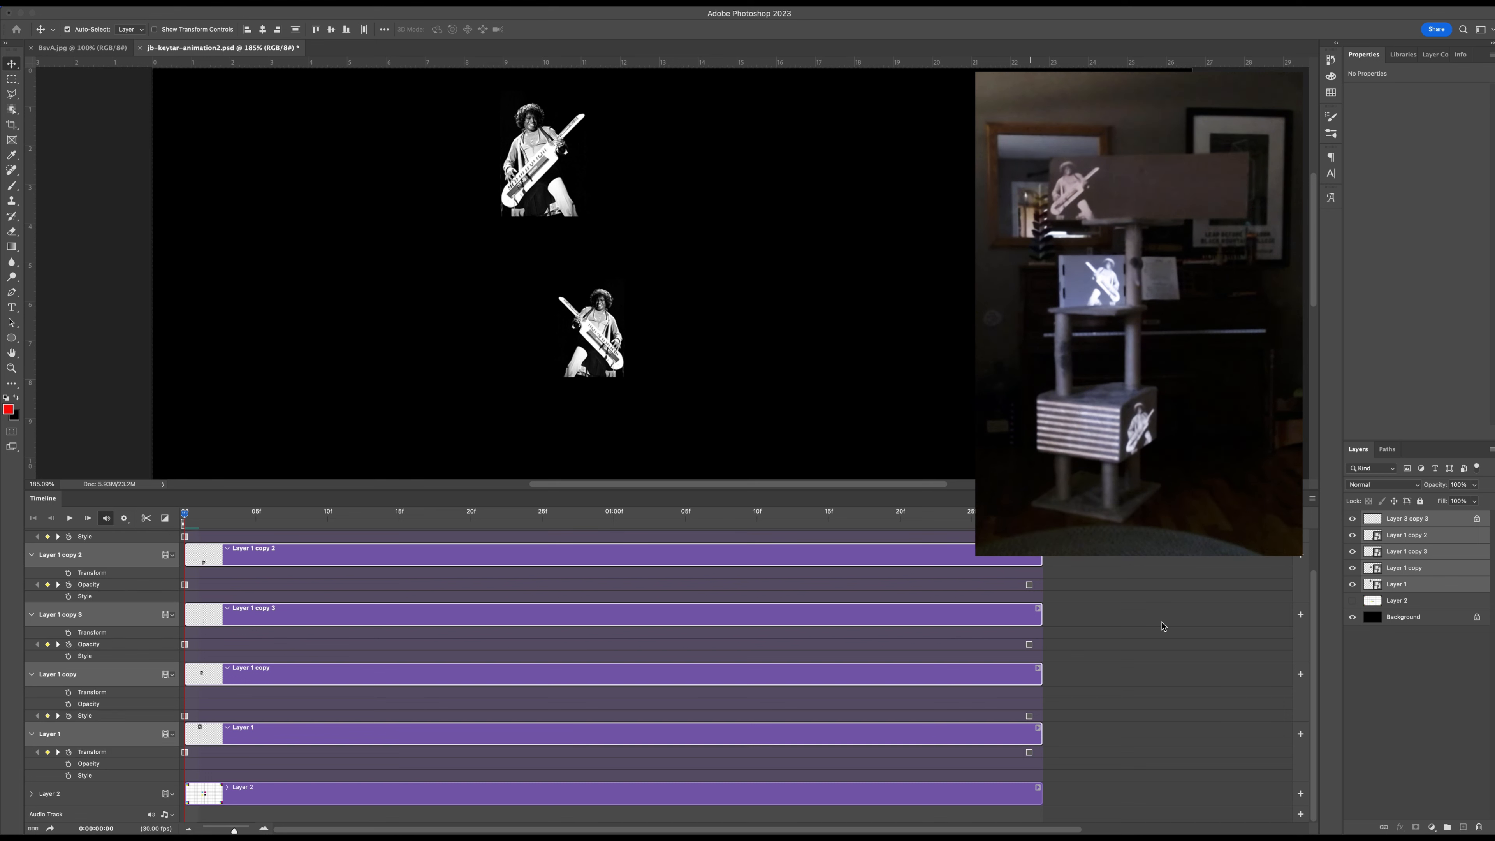
Select the start and end keyframes of all five animated layers and set them to Linear Interpolation.
scroll(195, 538, "up", 3)
left_click_drag(1053, 576, 184, 760)
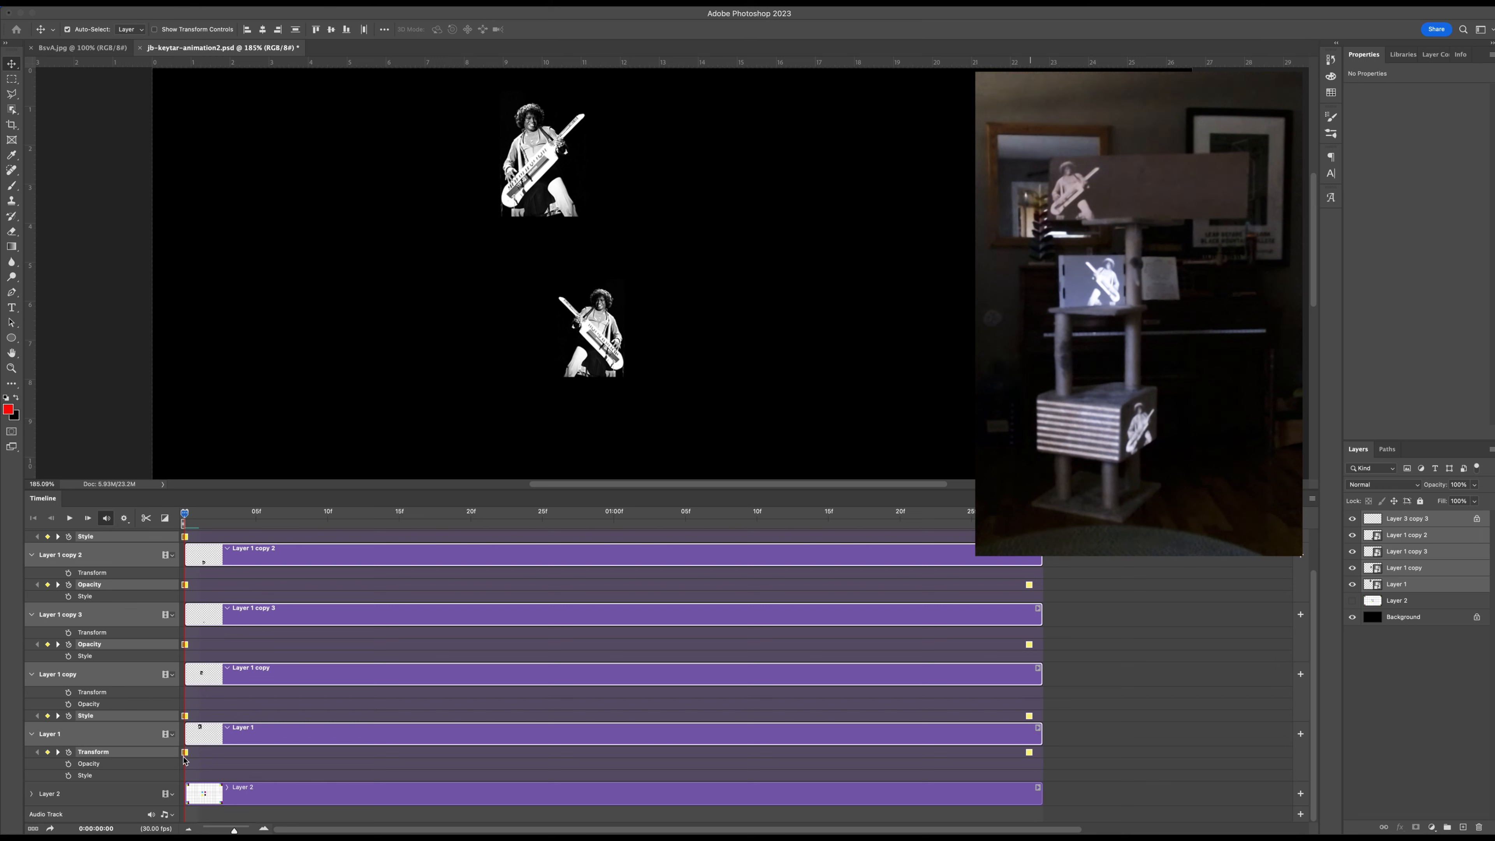
right_click(1030, 754)
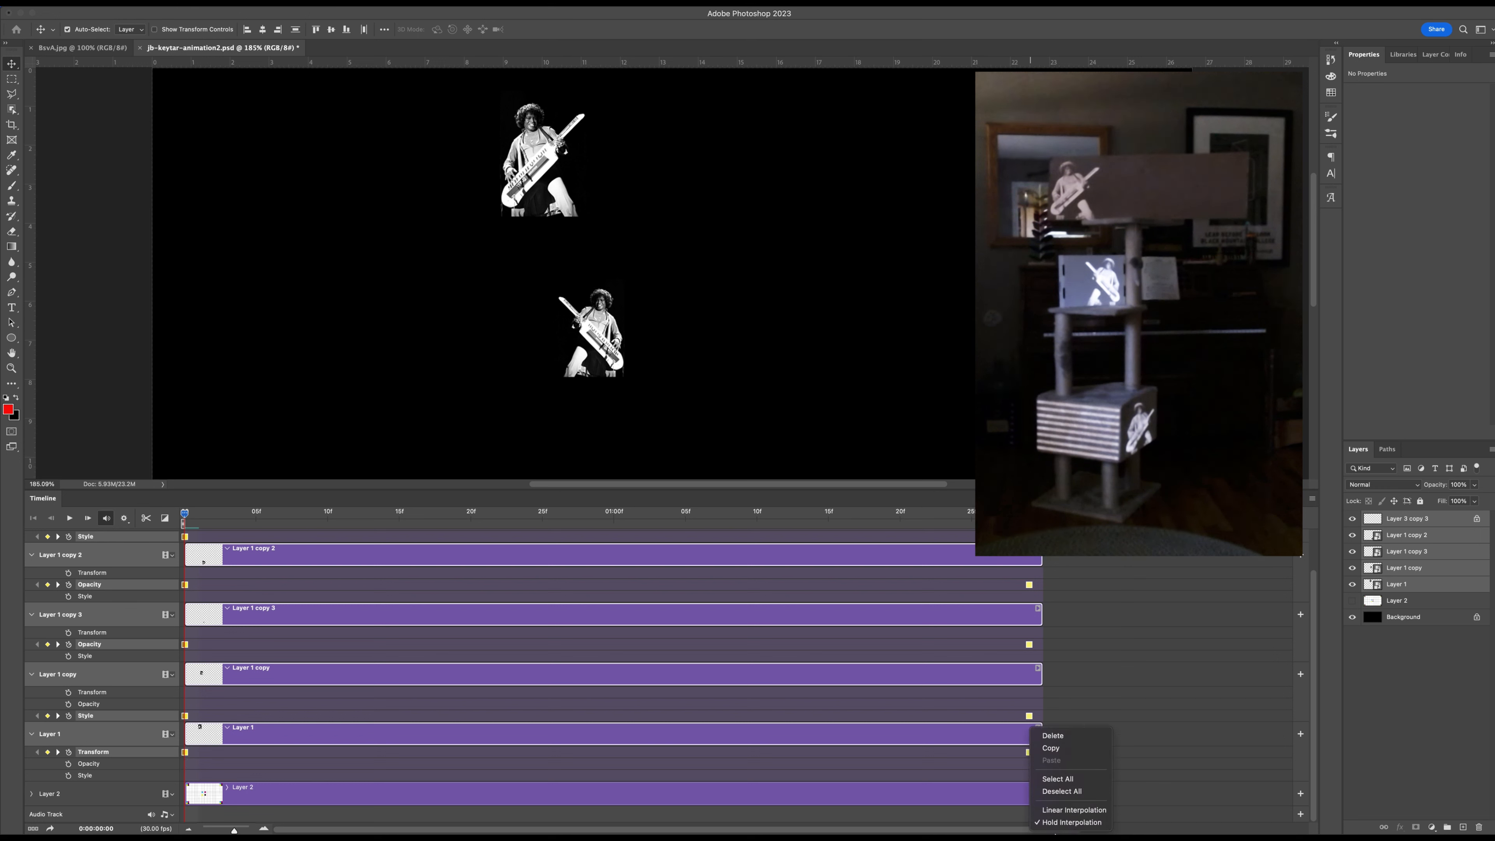
left_click(1060, 815)
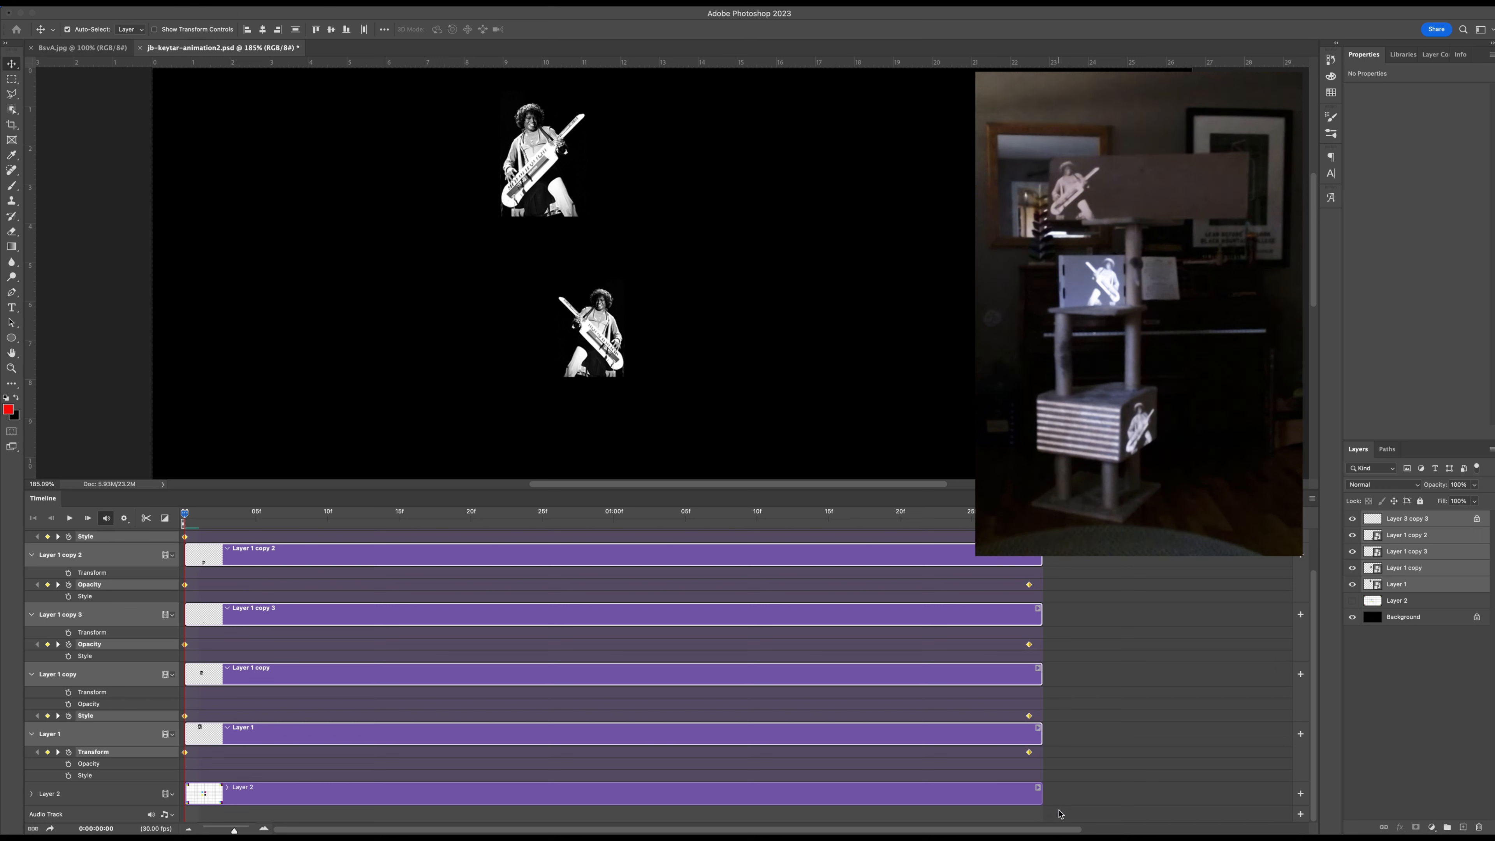
right_click(1030, 753)
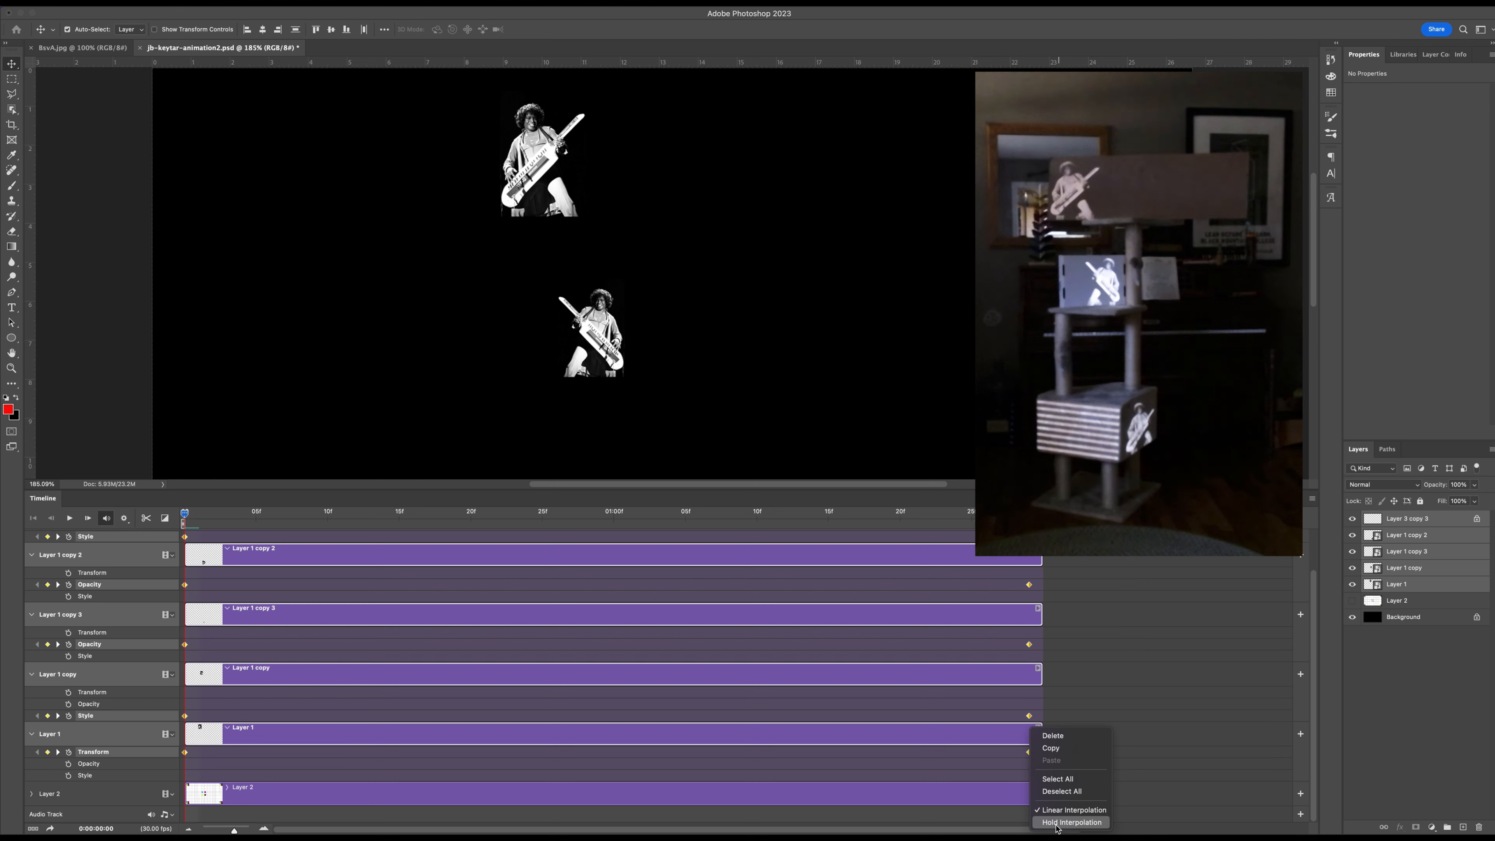
left_click(1056, 823)
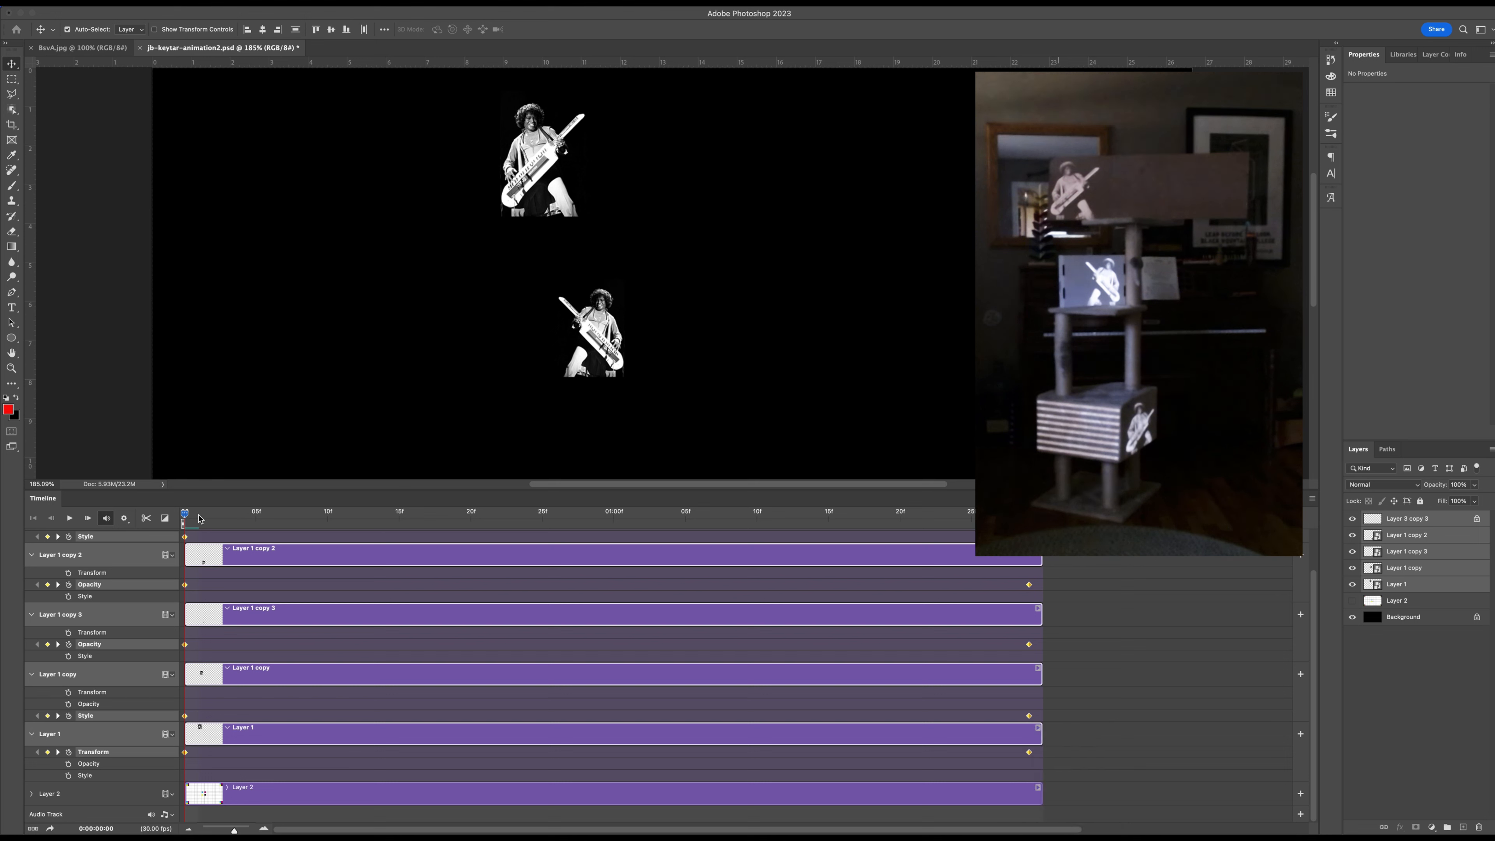
Play back the interpolated animation, shrinking the timeline area so the whole canvas can be examined.
key("space")
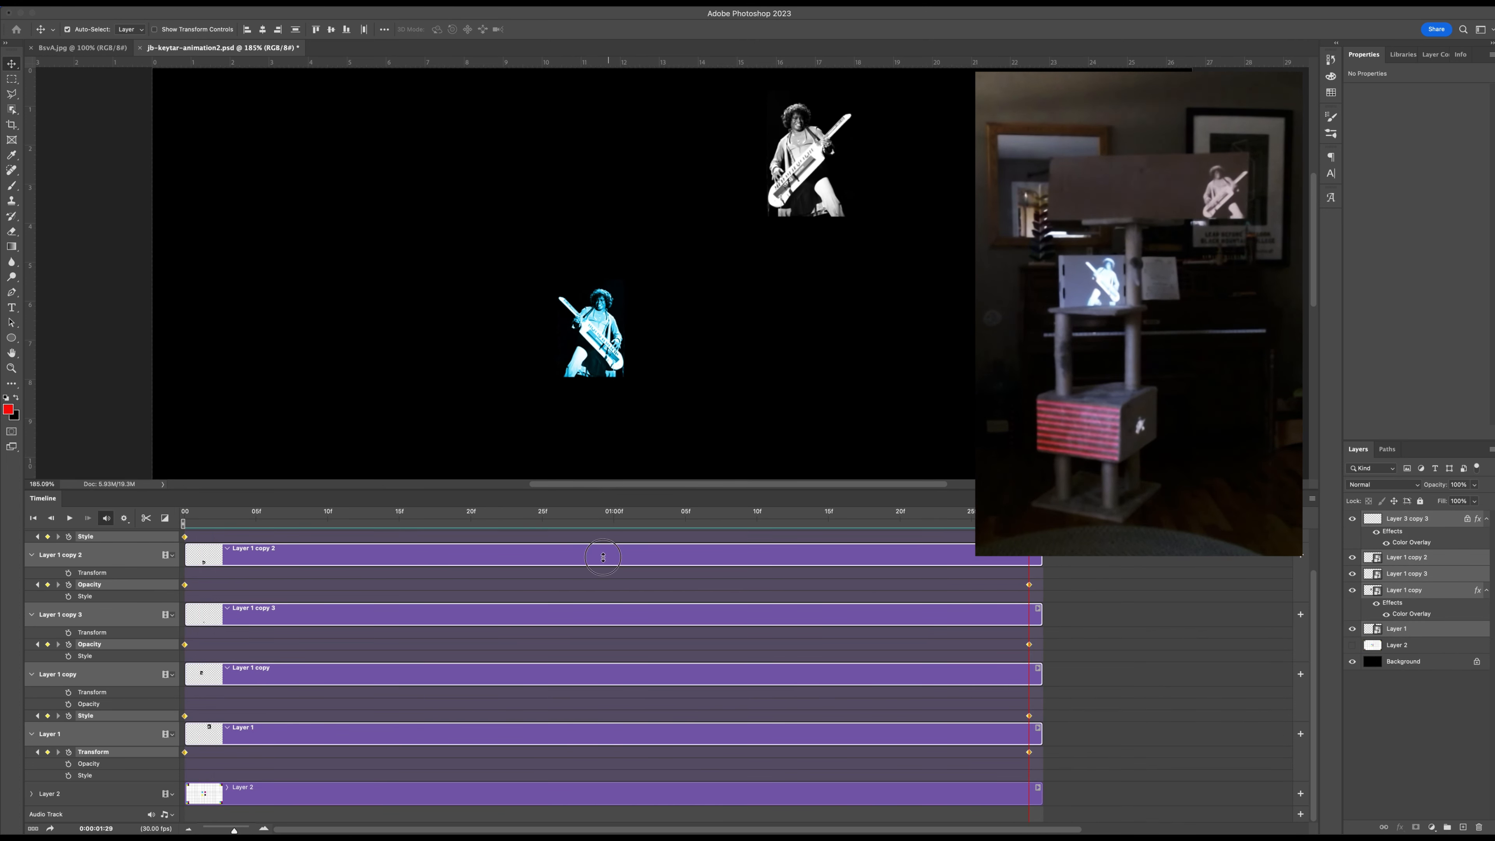
left_click_drag(603, 490, 586, 681)
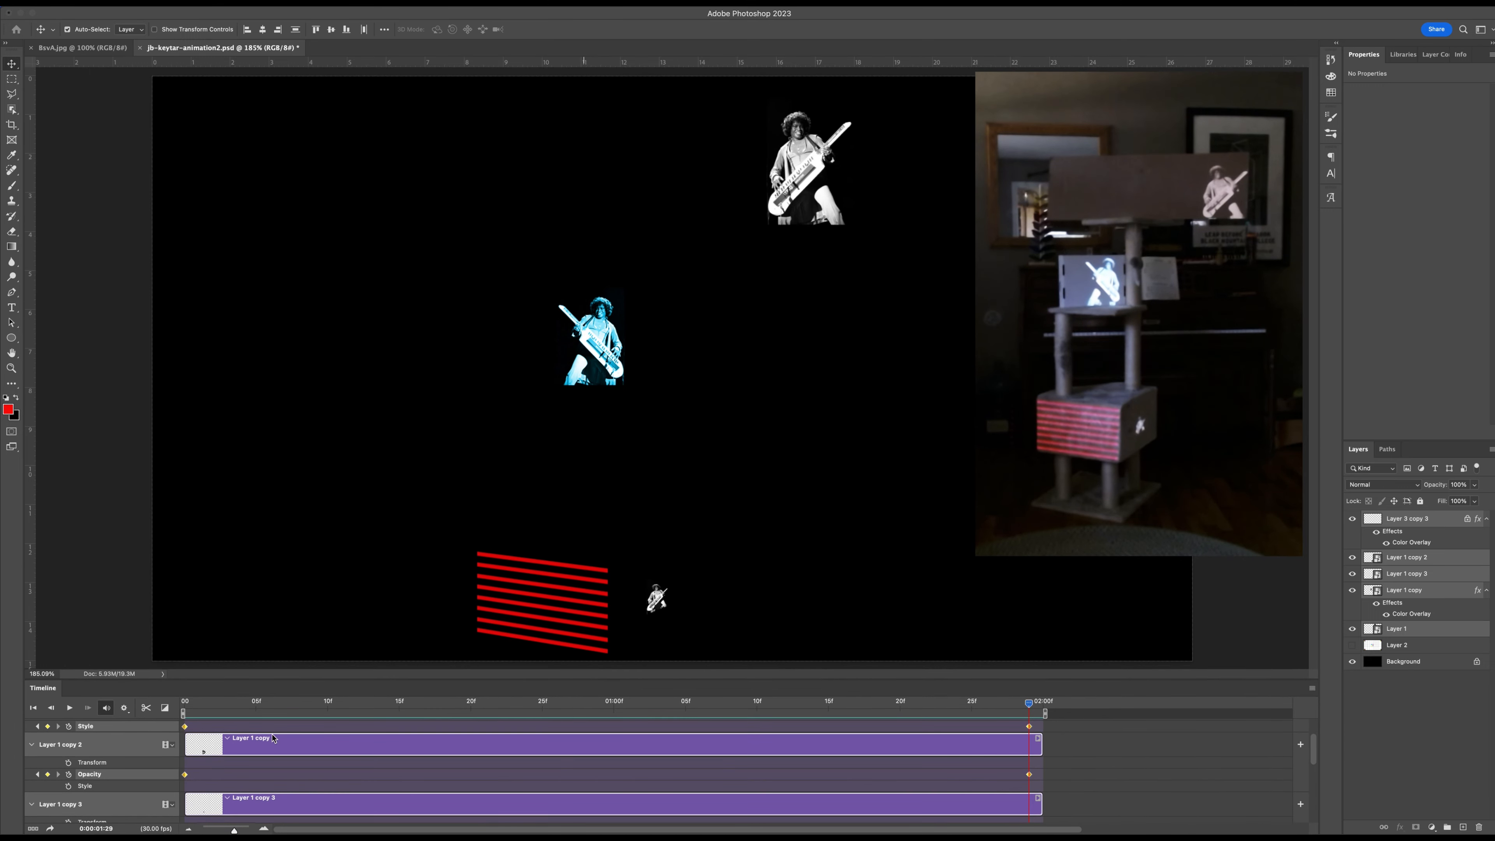
key("space")
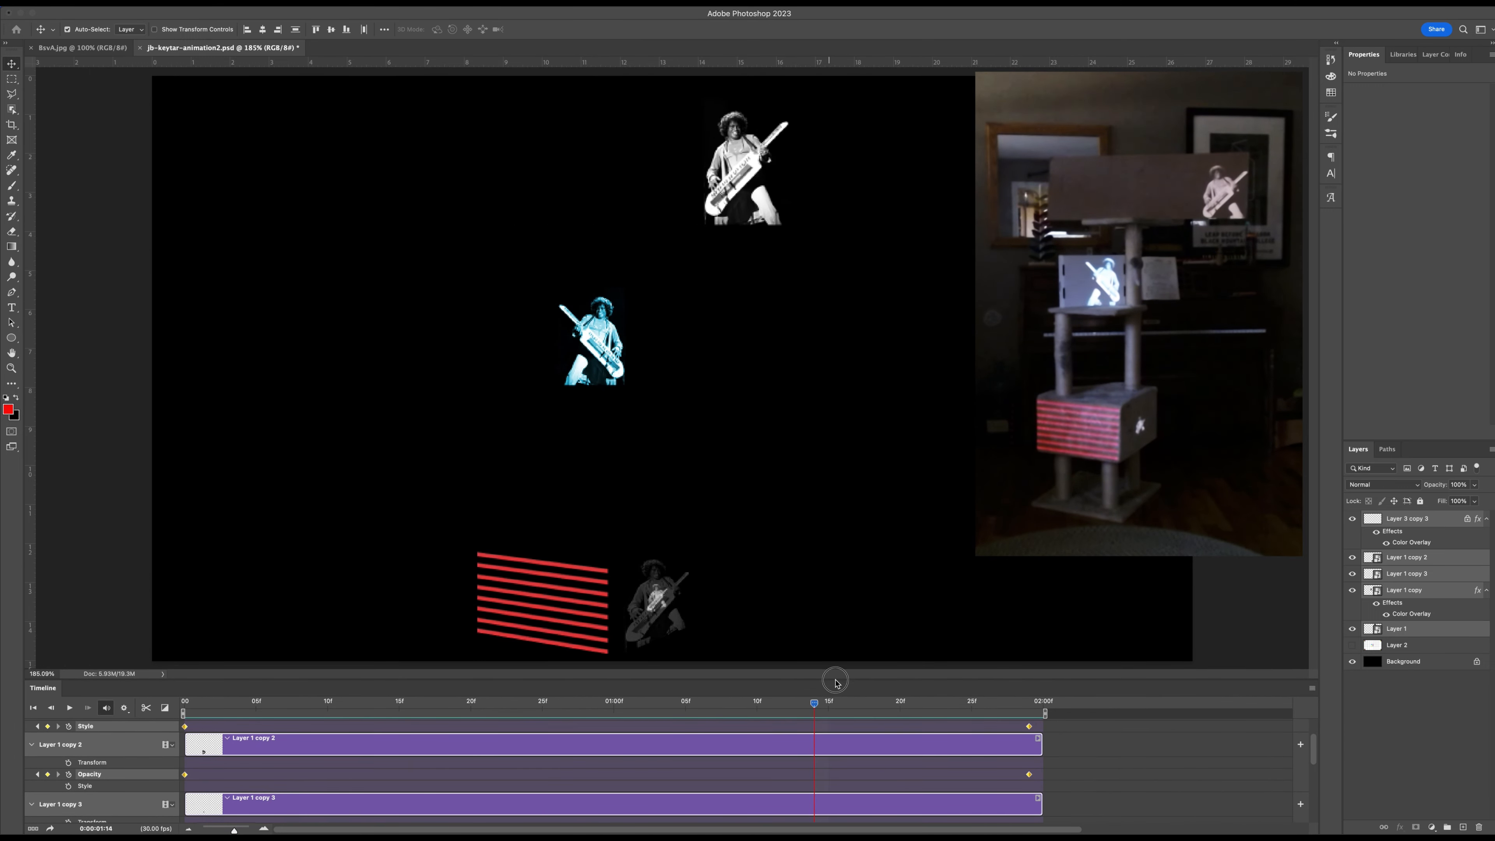
left_click_drag(1026, 682, 891, 592)
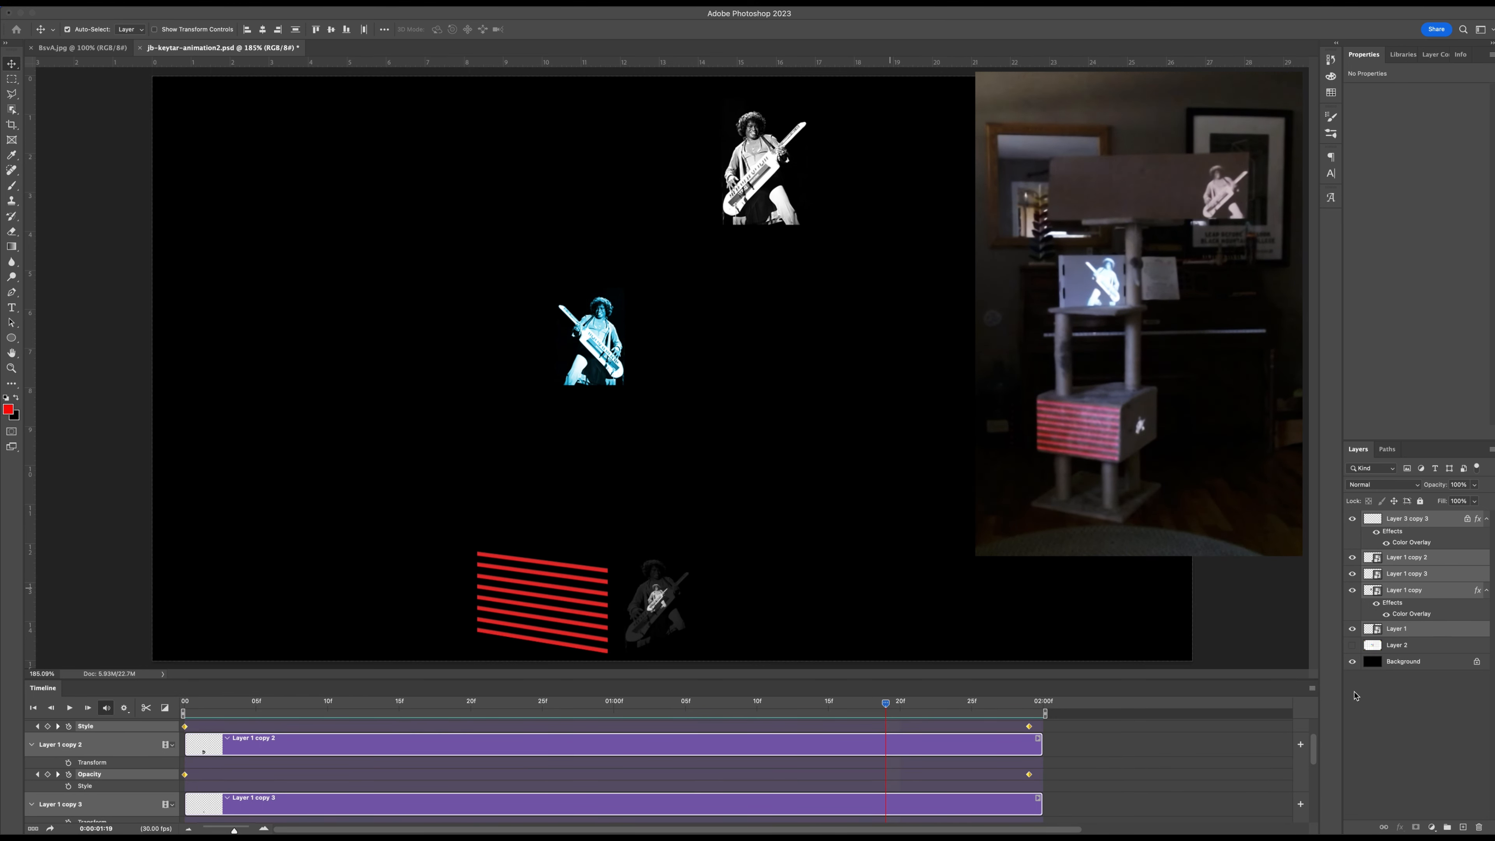
Accept a timeline frame rate of 30 fps, and enlarge the timeline to show more layer tracks.
left_click(1312, 688)
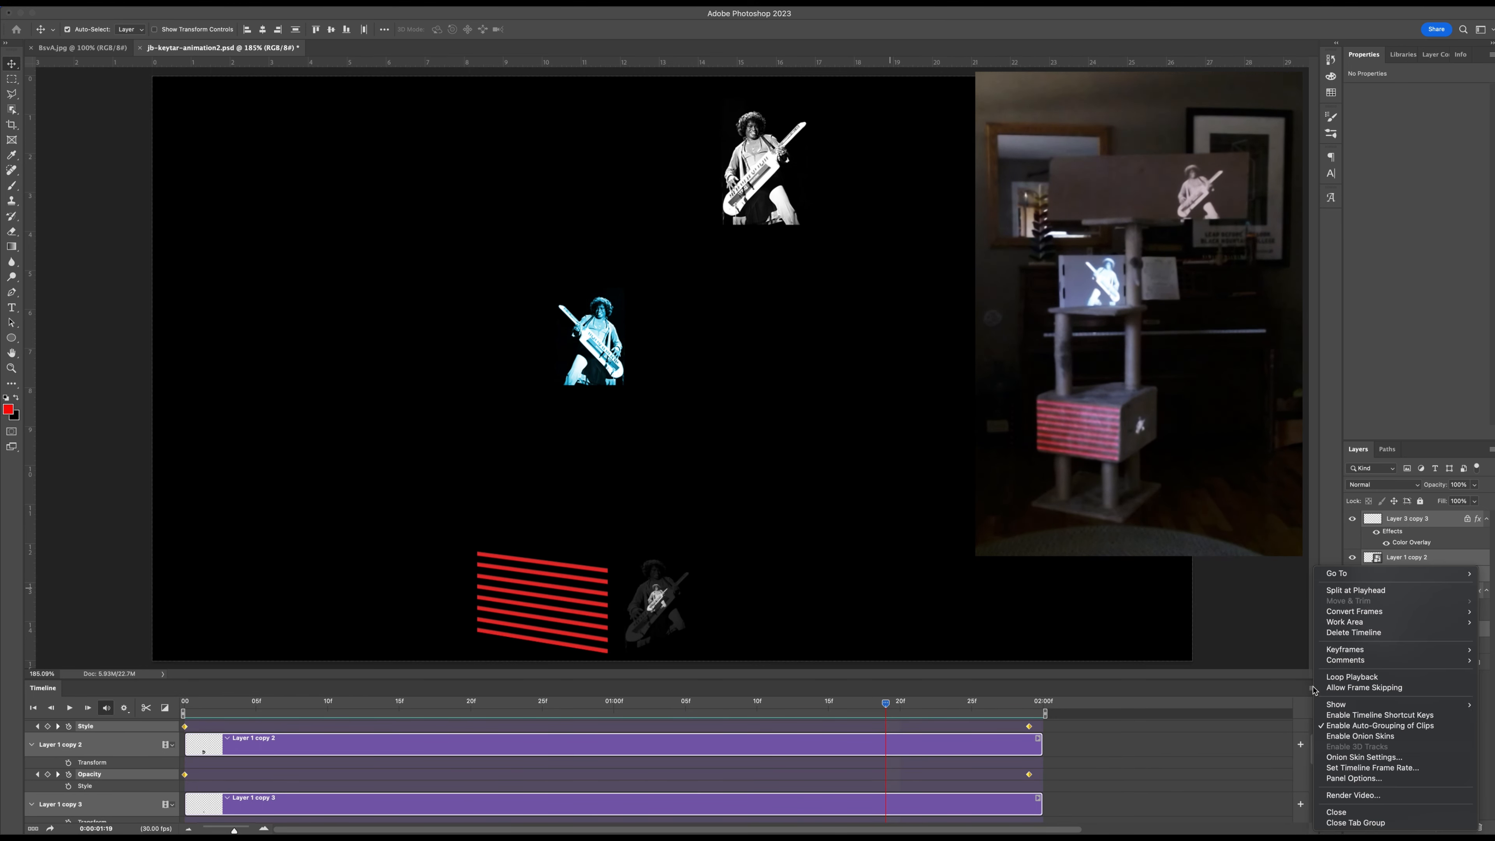
left_click(1350, 768)
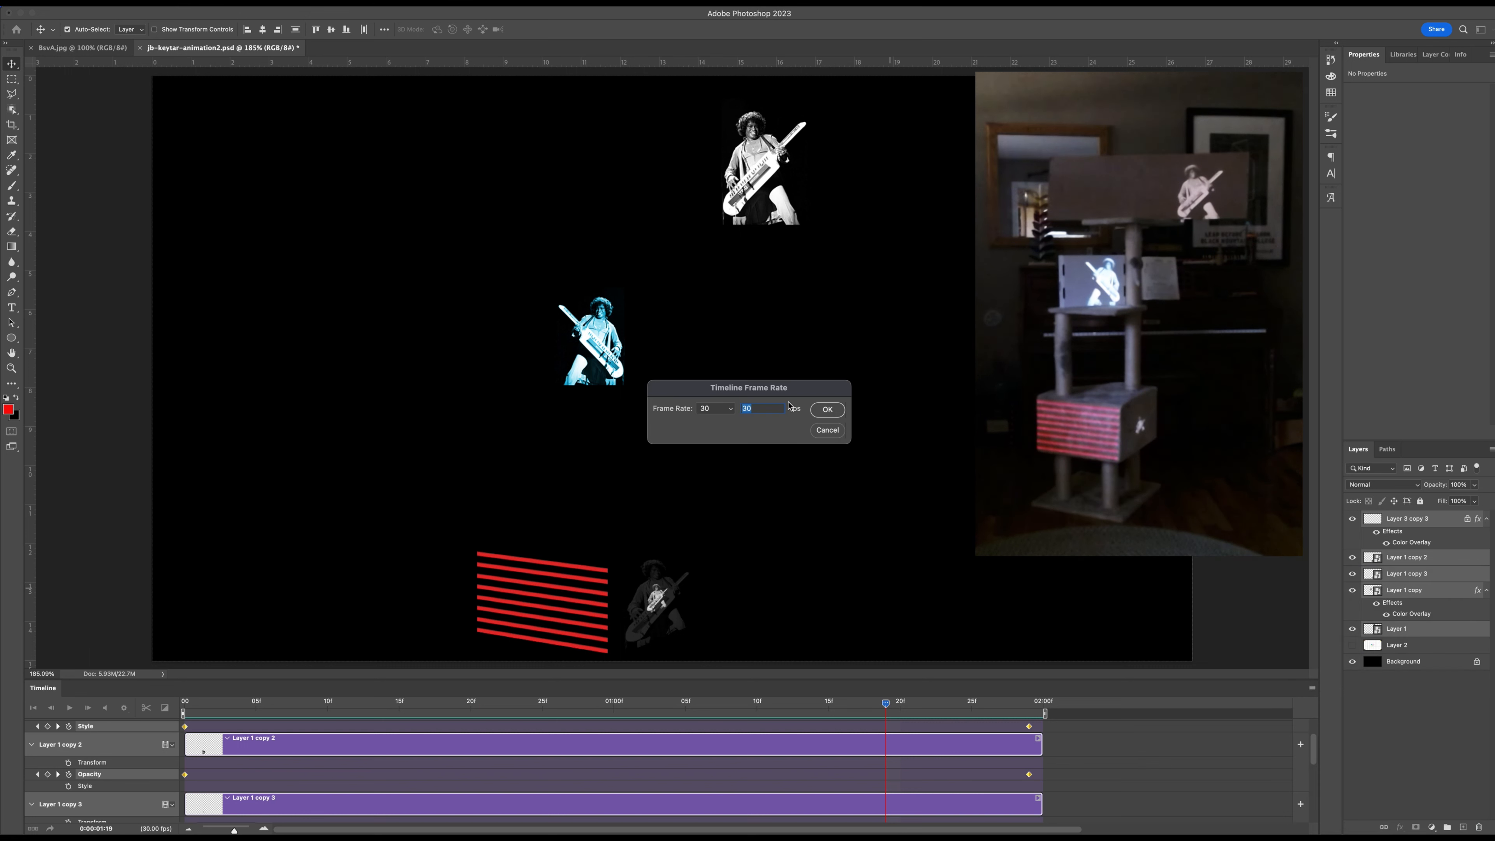
left_click(828, 411)
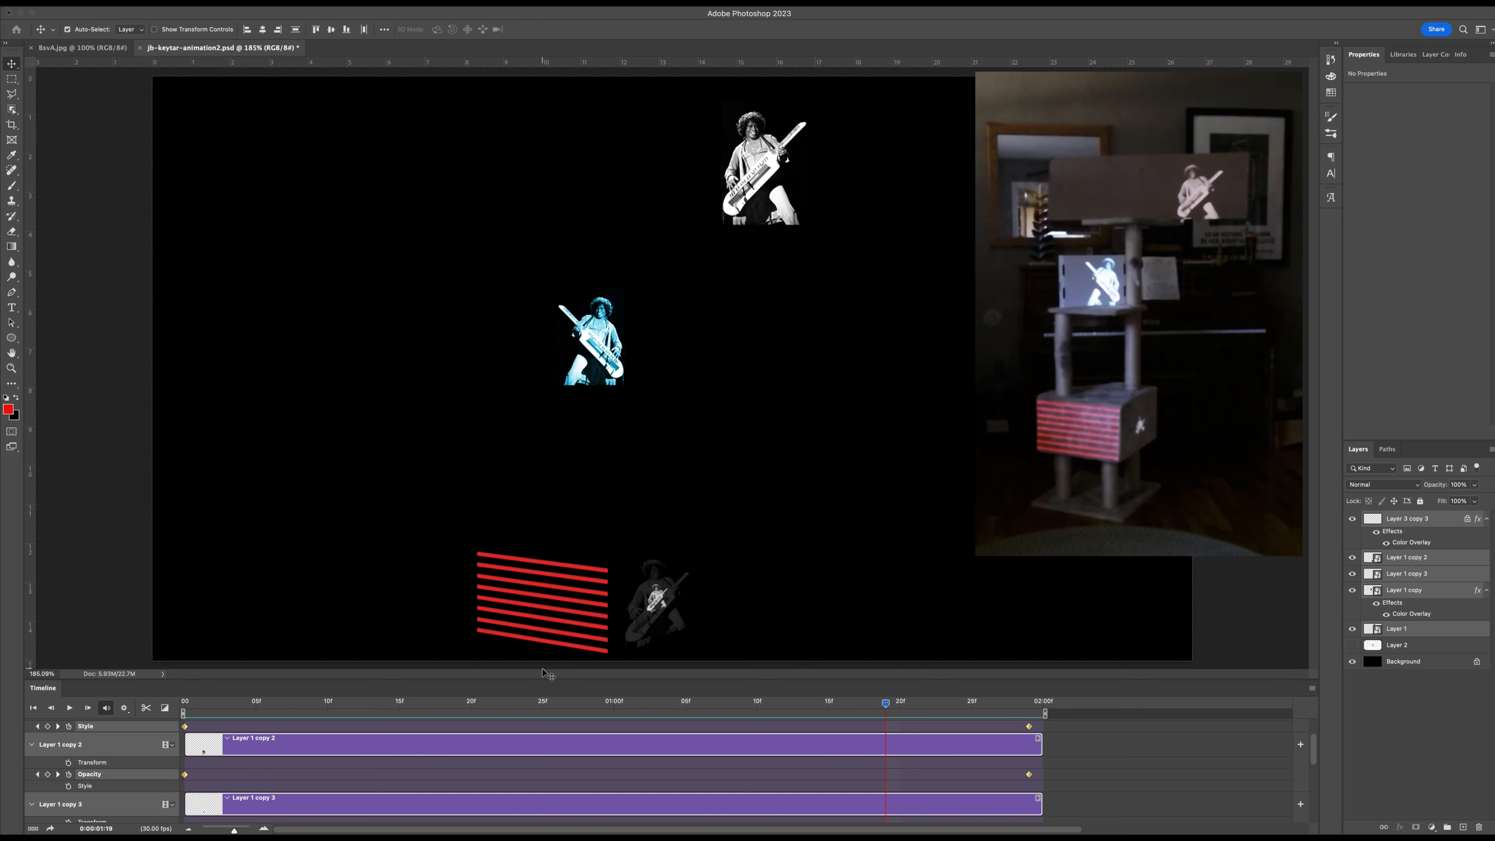
left_click_drag(551, 680, 533, 553)
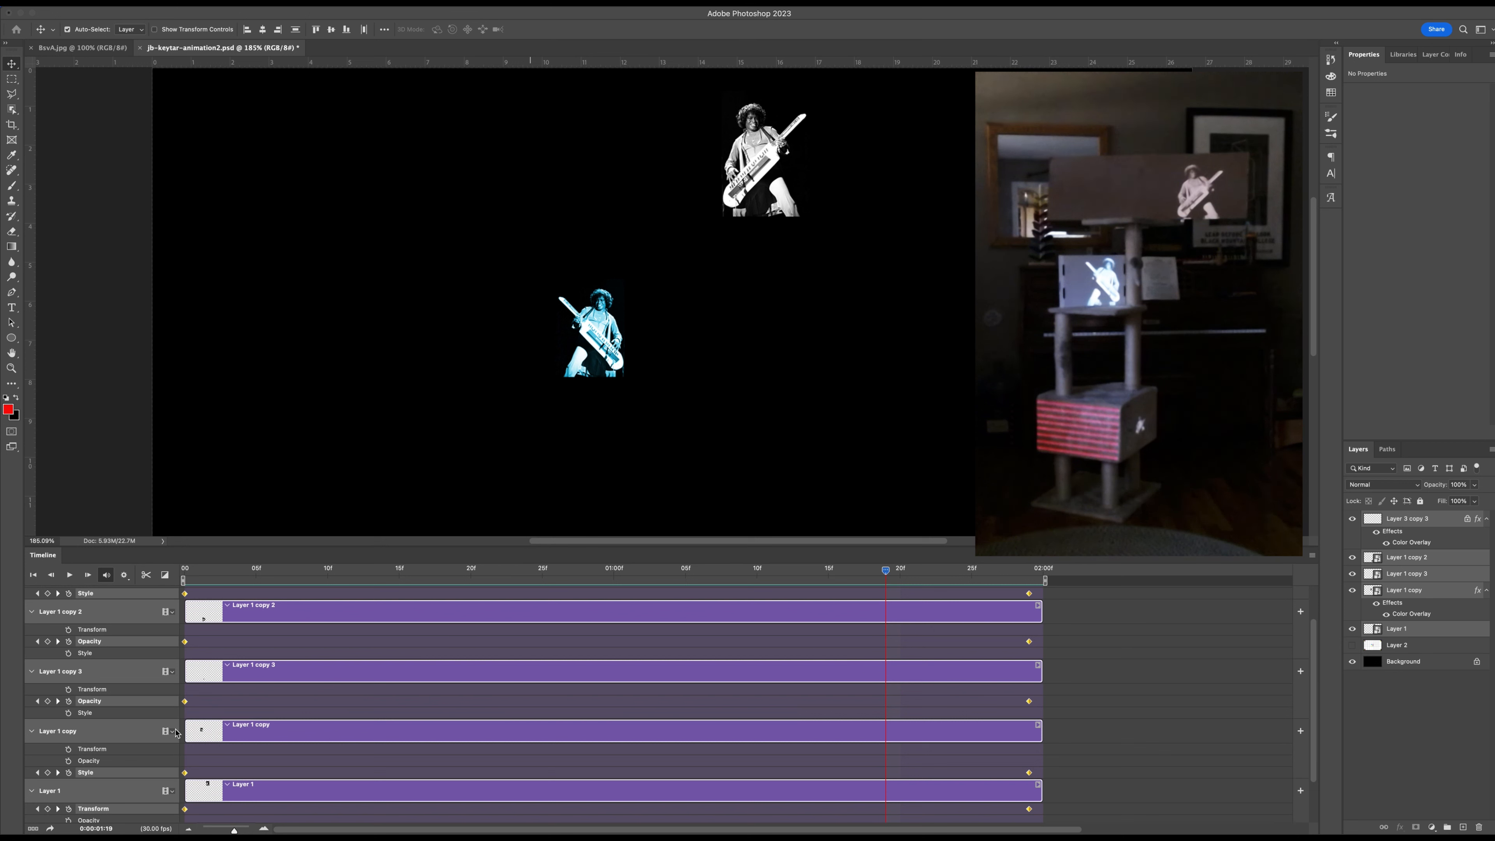
left_click(500, 544)
scroll(548, 420, "right", 10)
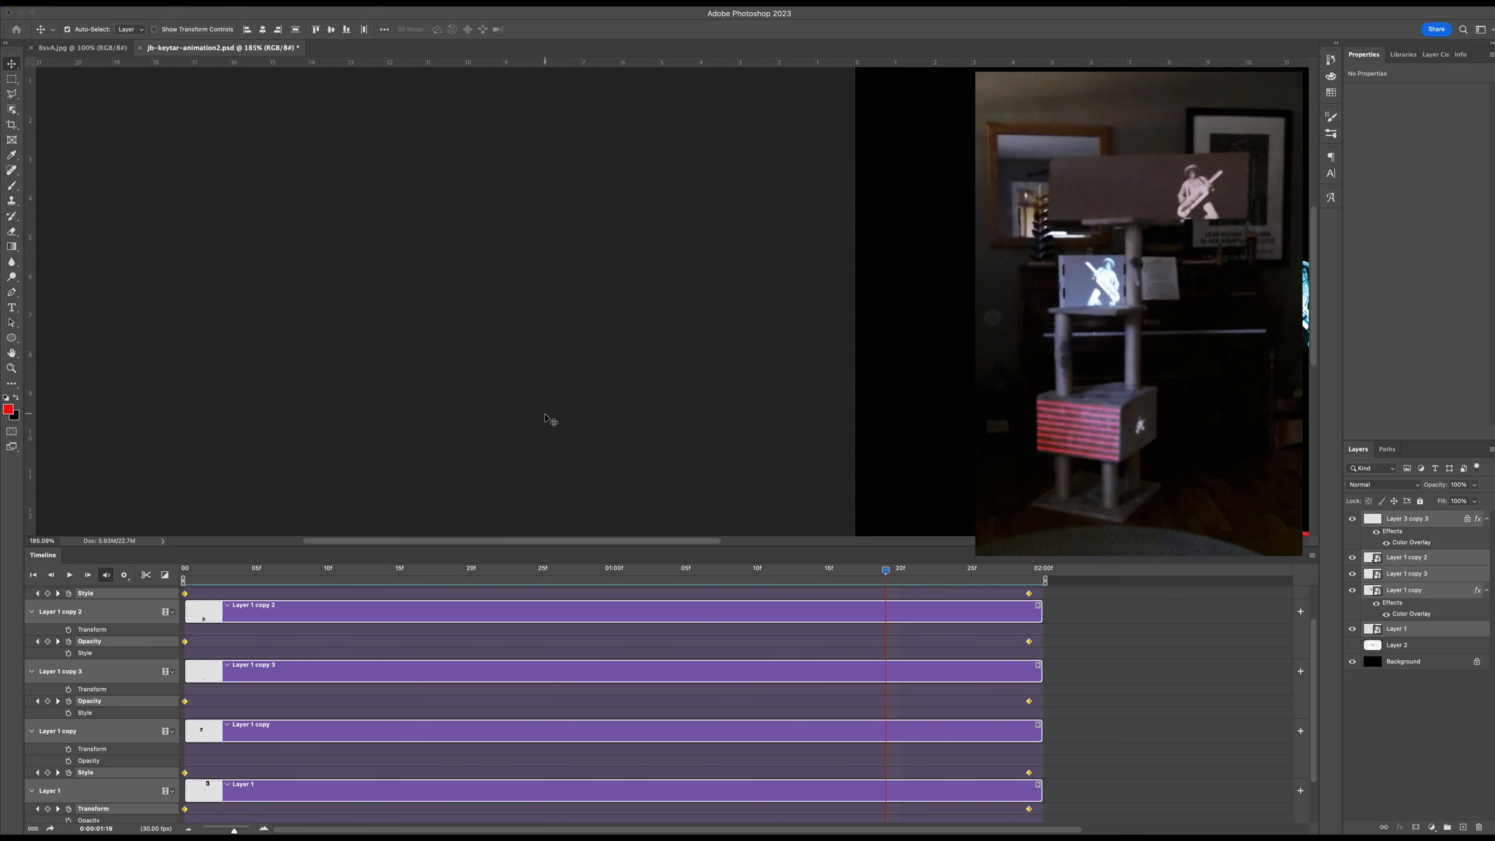
scroll(549, 420, "left", 2)
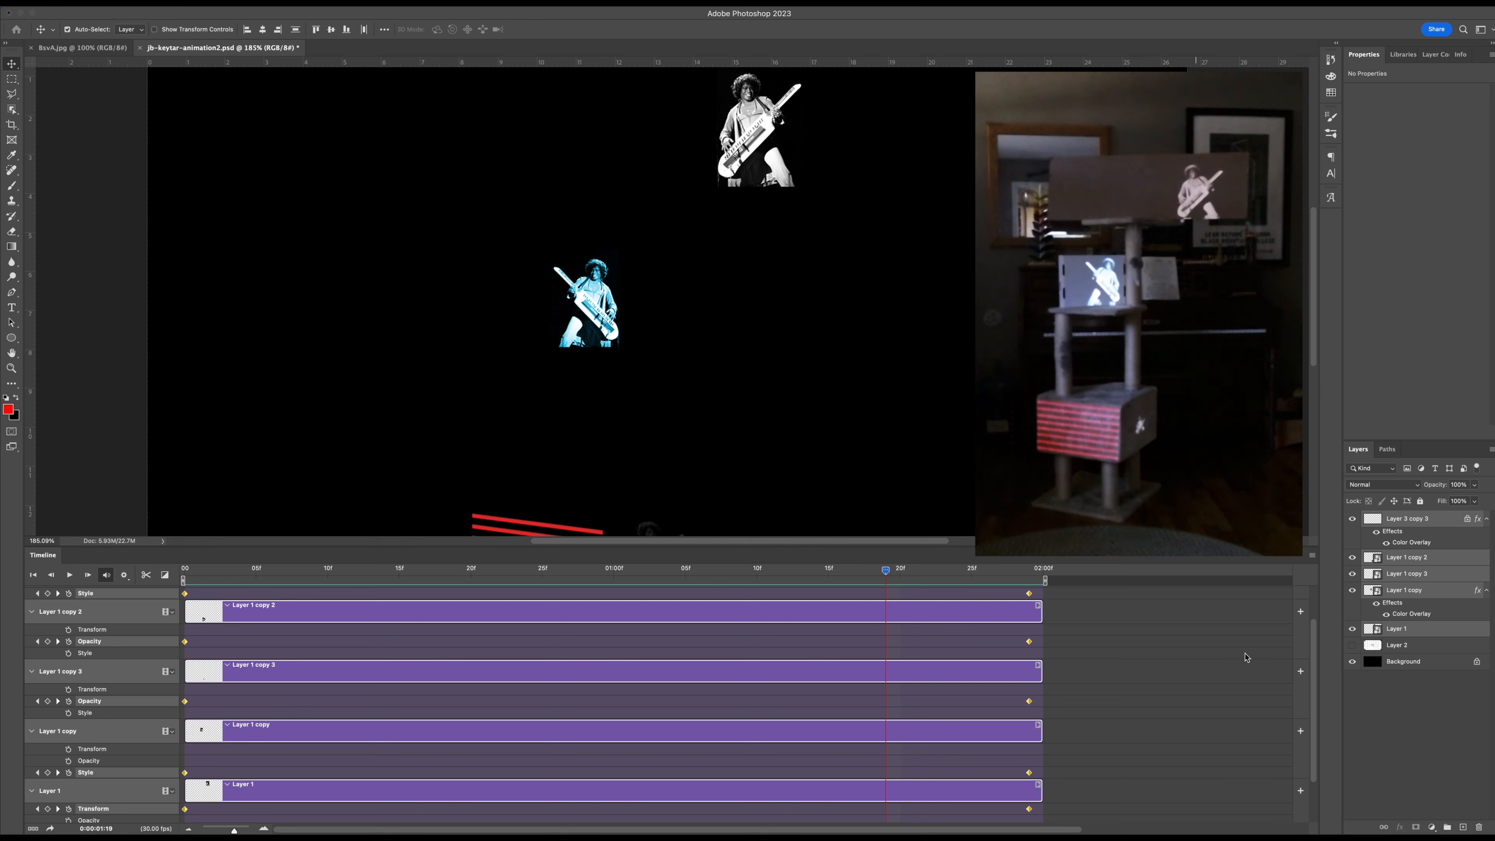
Render all frames to the Desktop as jb-keytar-animation2.mp4, using H.264, High Quality, 1920 x 1080 at 30 fps.
left_click(1313, 558)
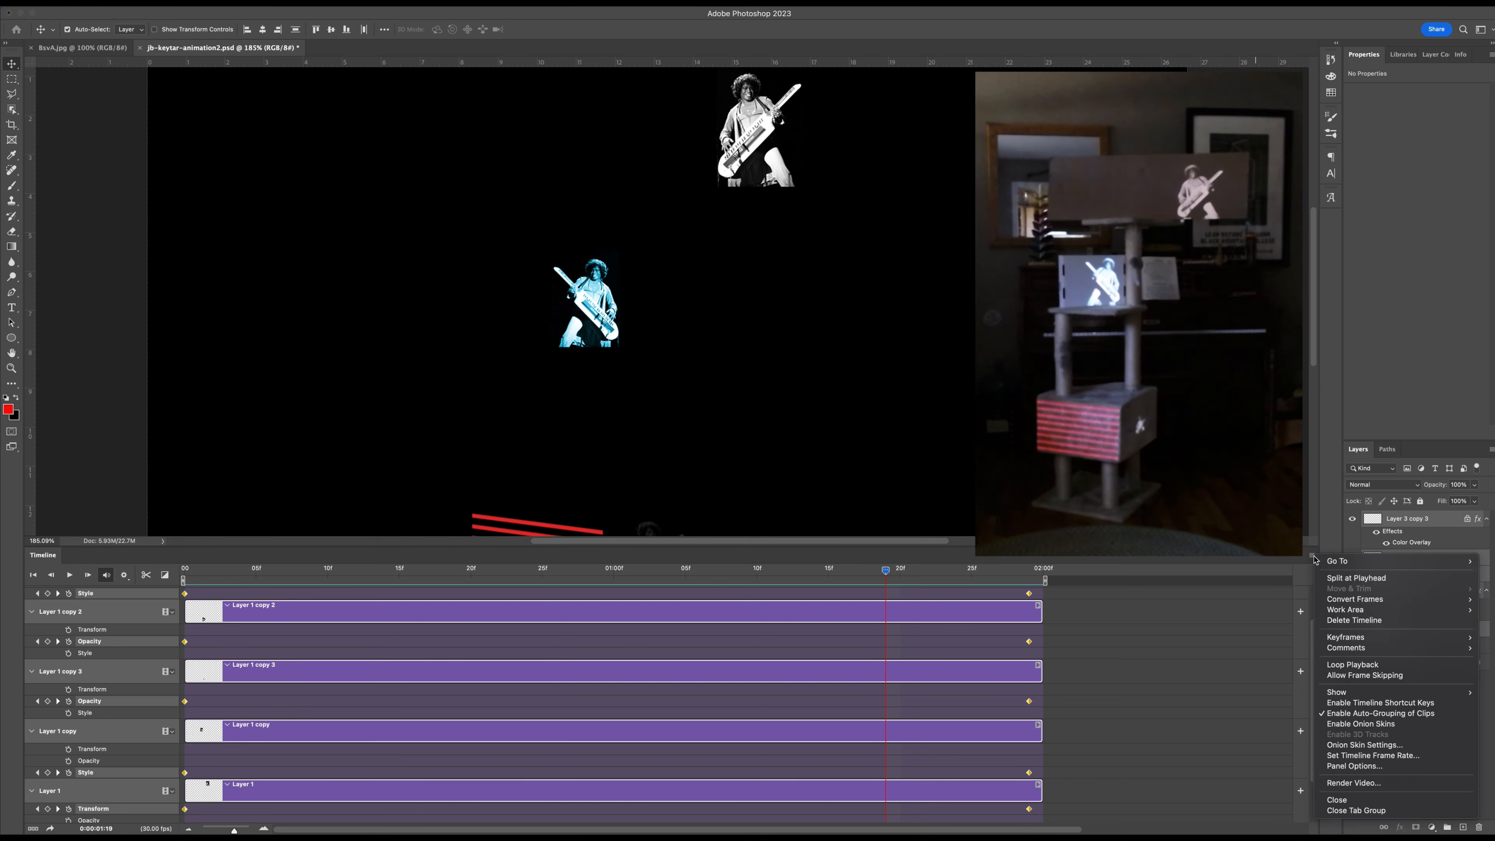
left_click(1352, 784)
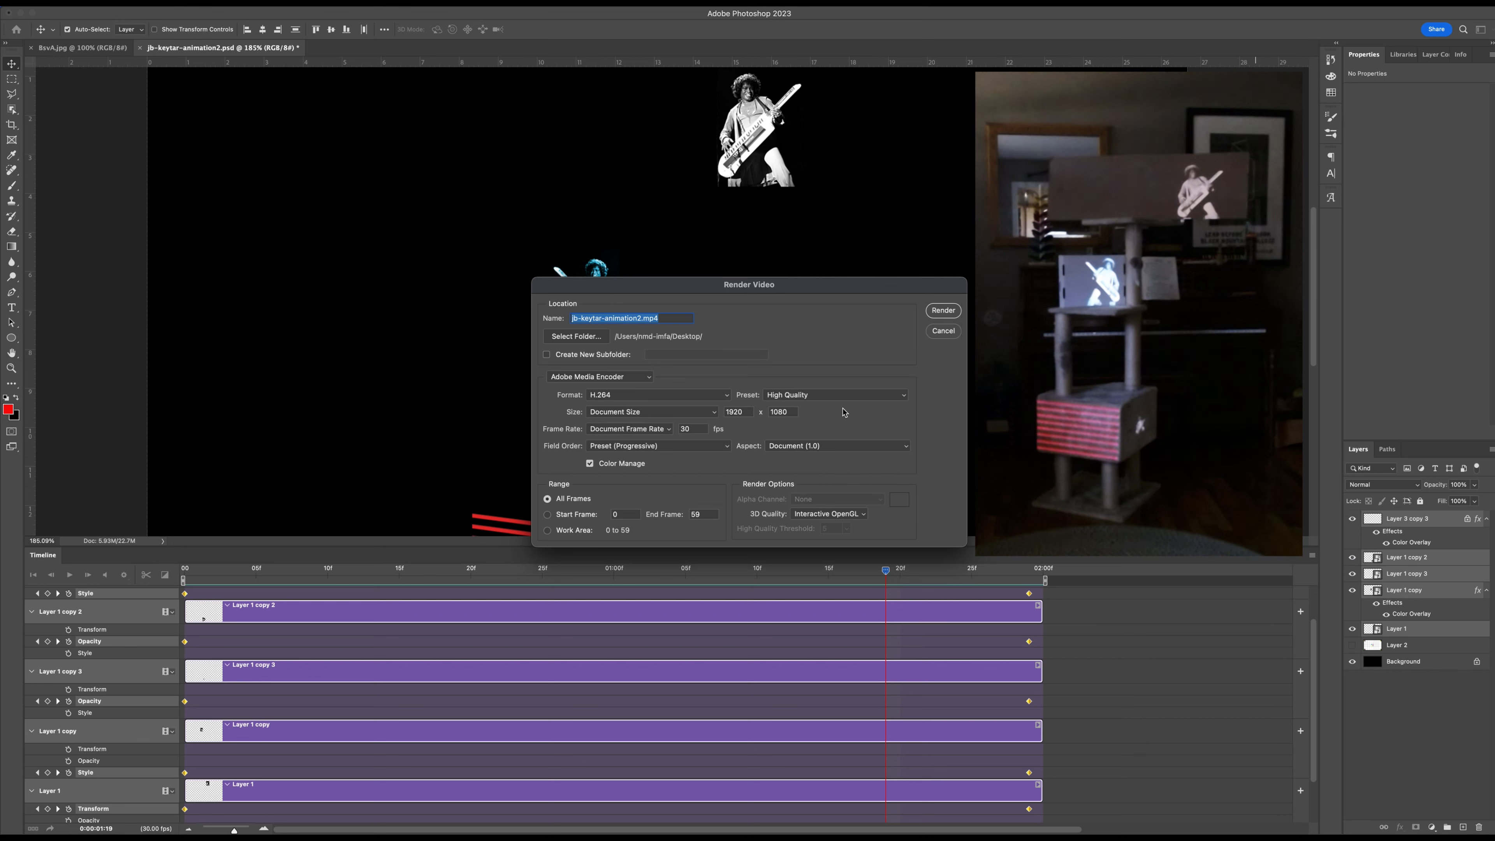
double_click(741, 412)
left_click(567, 340)
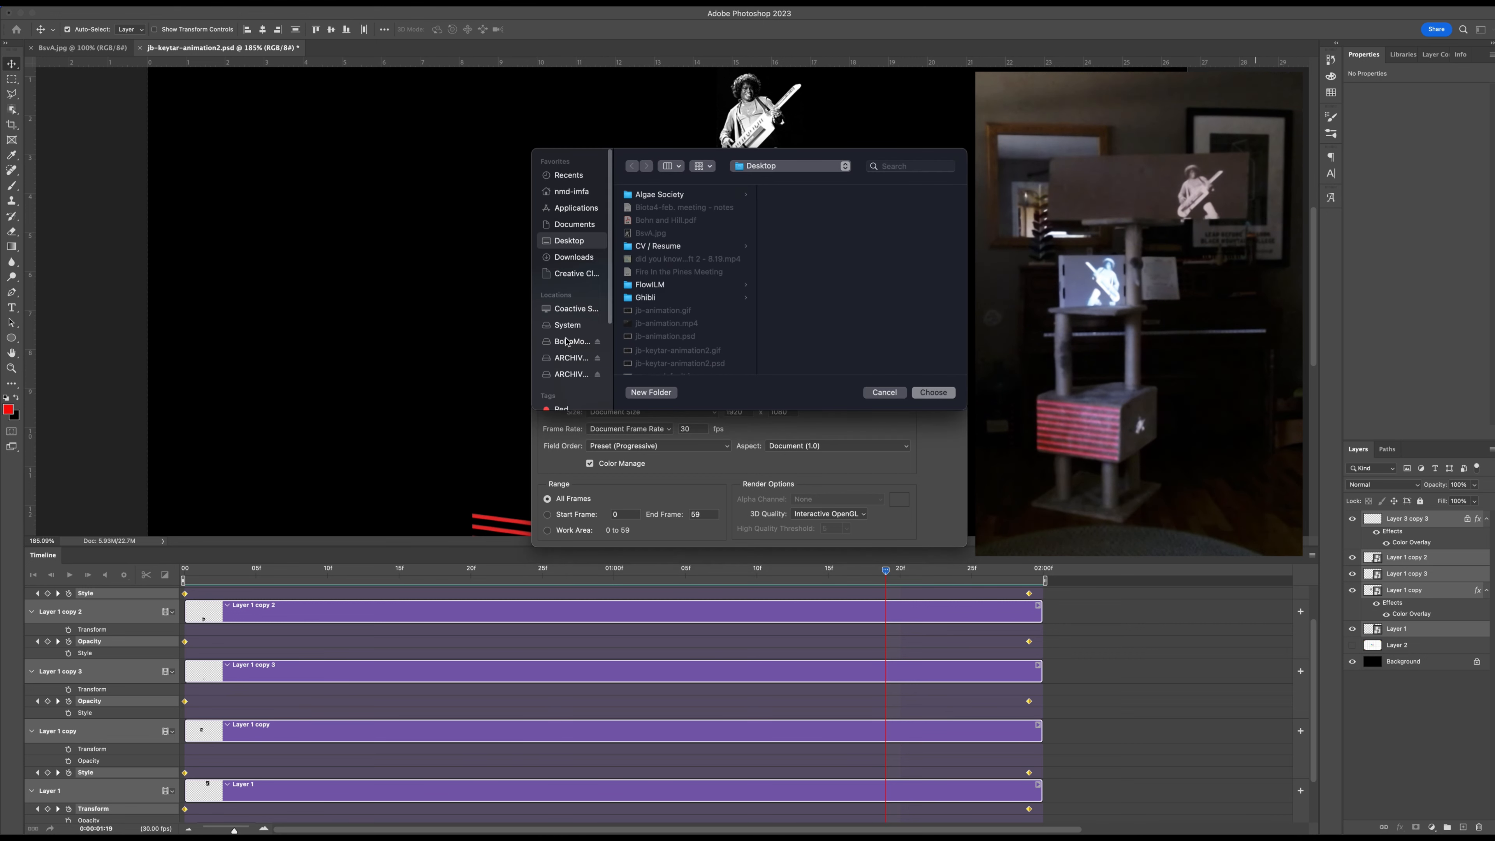
left_click(934, 392)
left_click(942, 312)
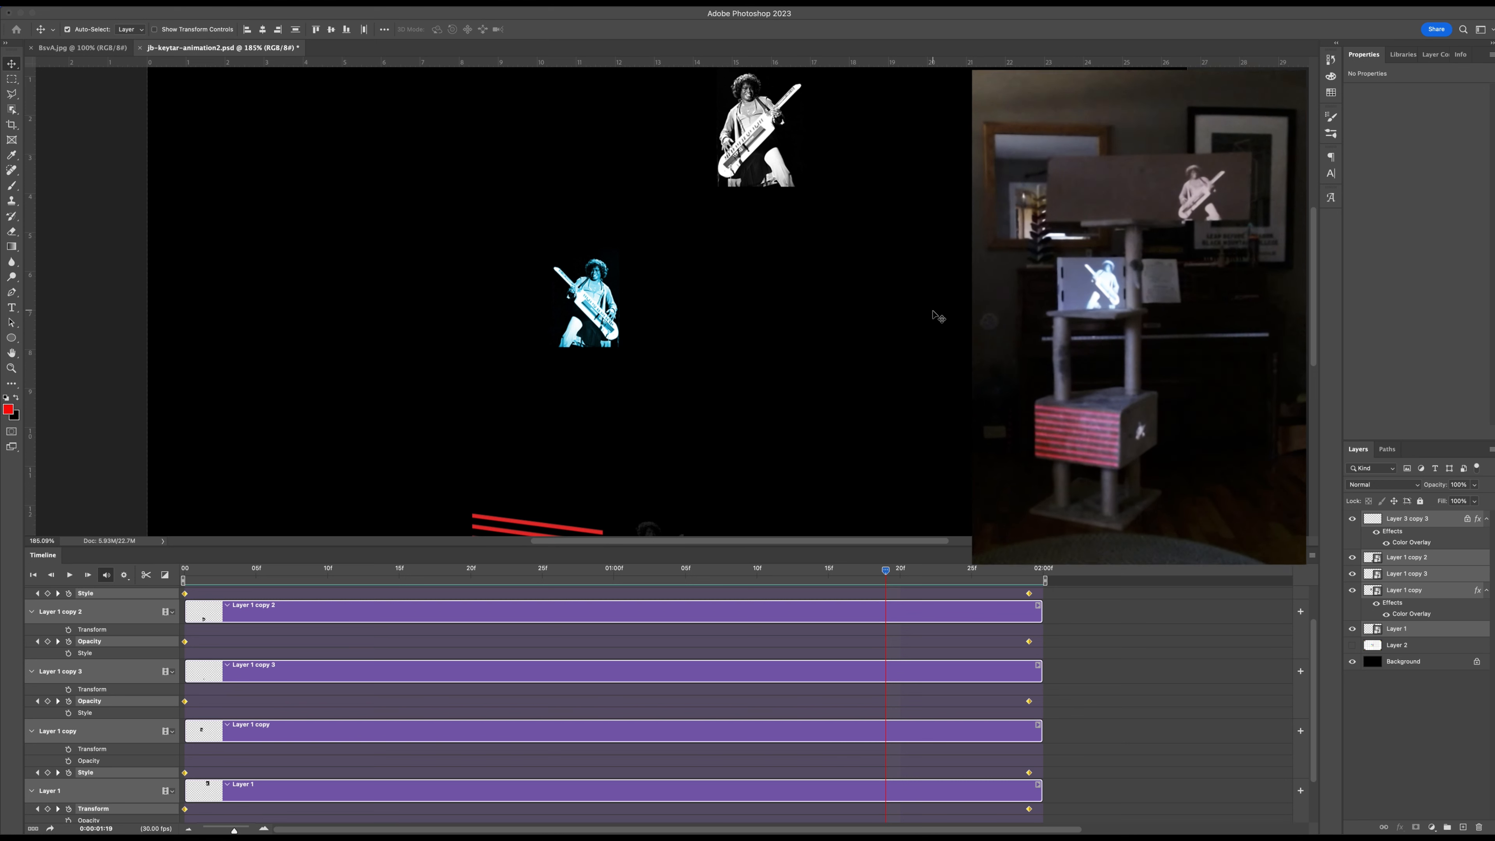
Hide the Photoshop window and preview the rendered jb-keytar-animation2.mp4 from the desktop.
left_click(20, 13)
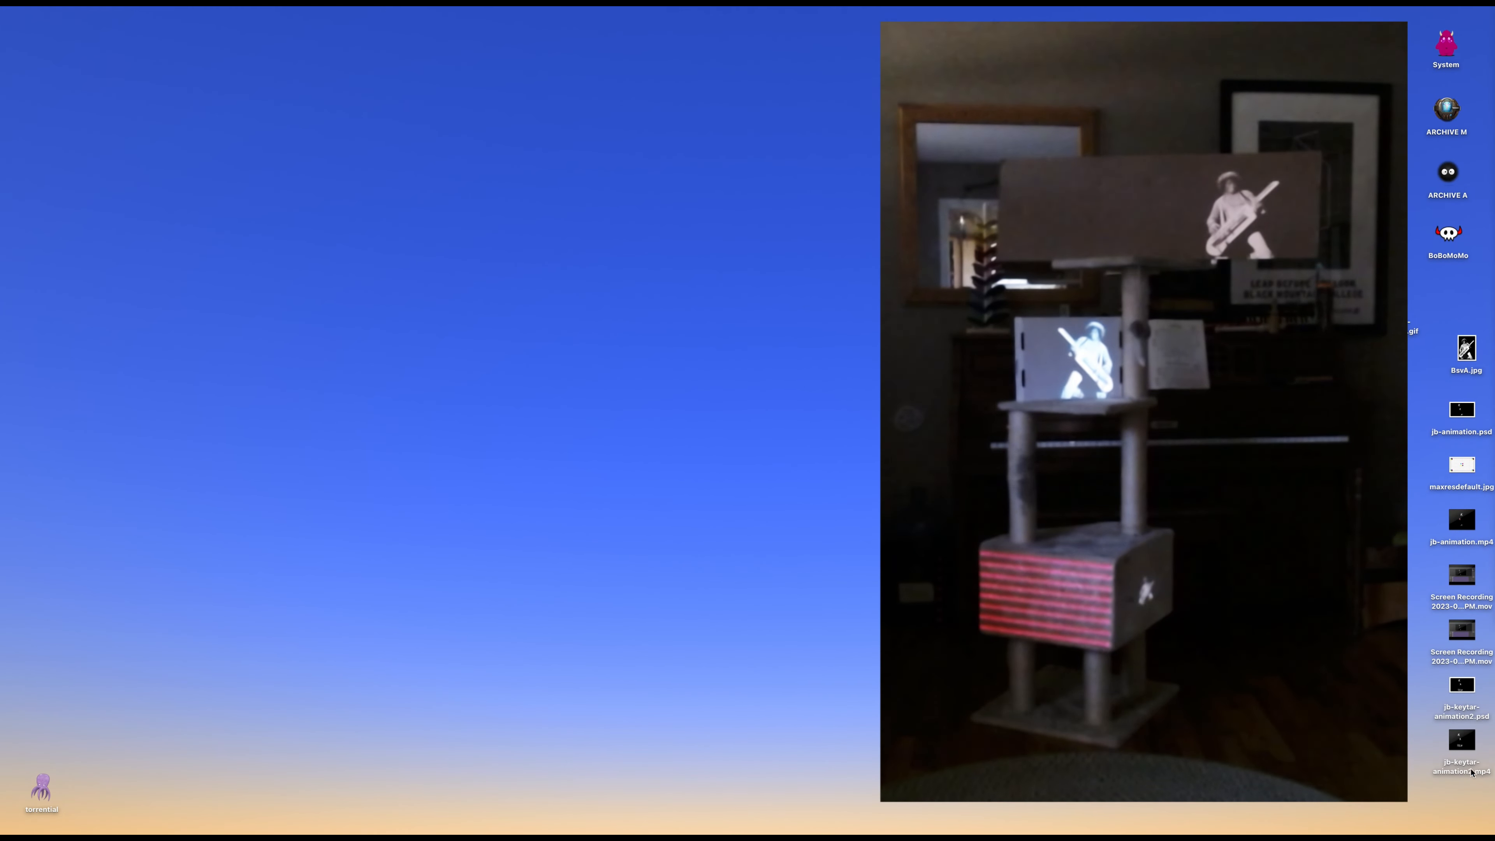
left_click(1466, 743)
key("space")
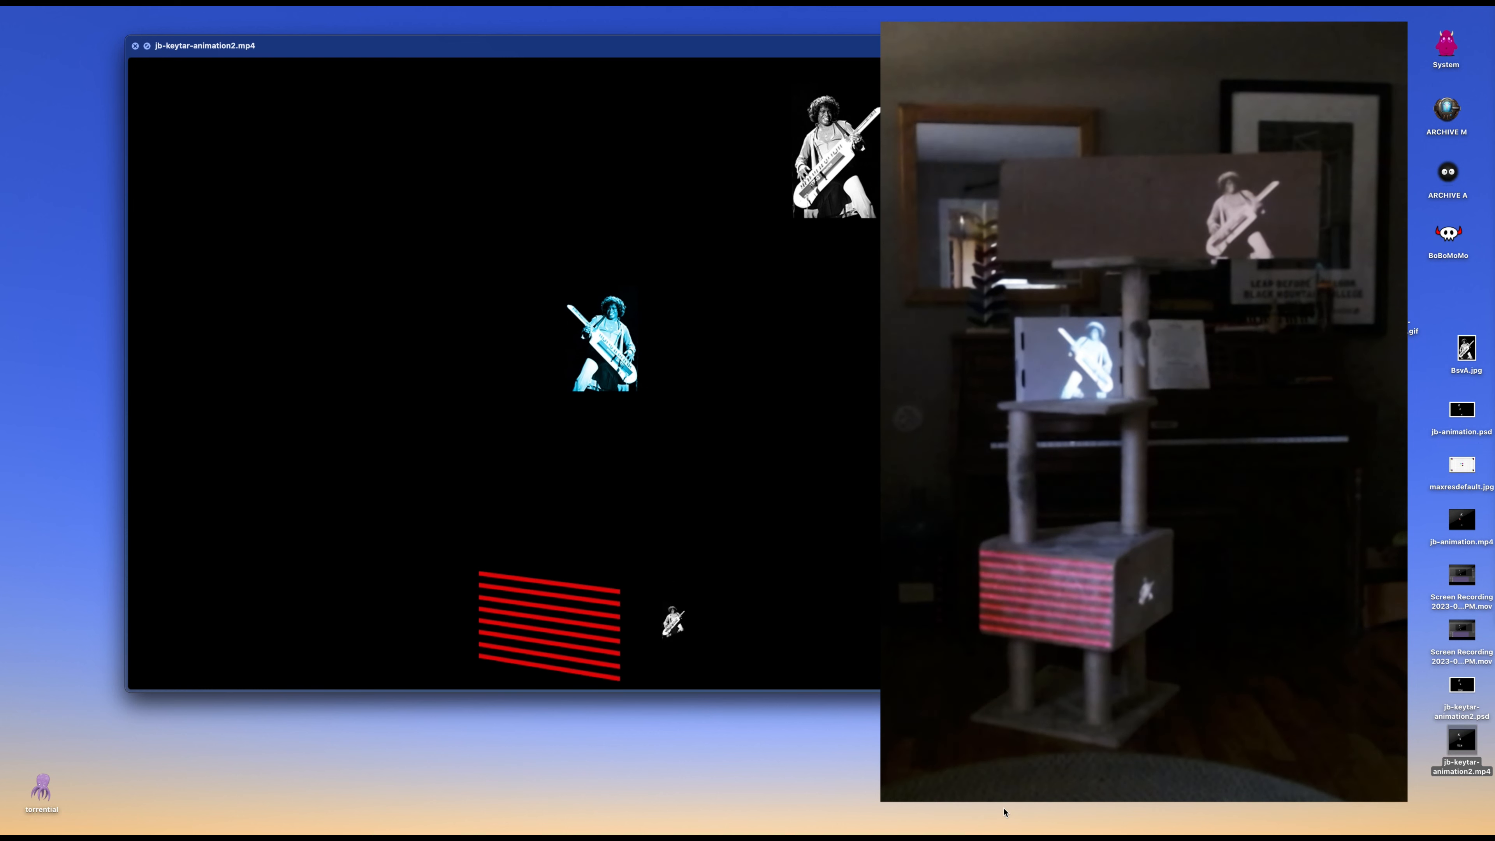
key("space")
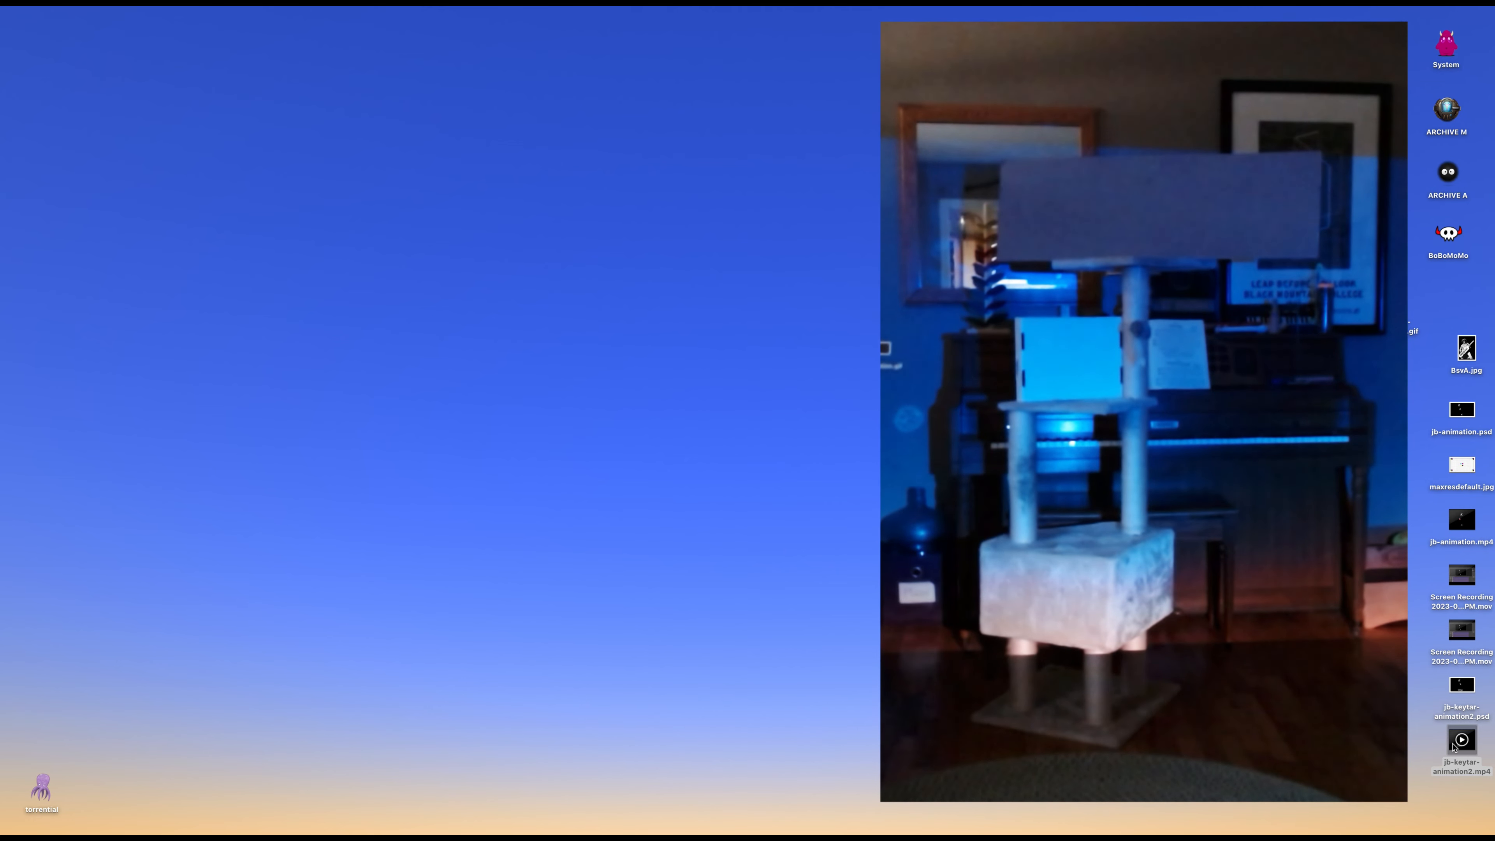
Open jb-keytar-animation2.mp4 in VLC, and check the video and playback repeat options.
mouse_move(1201, 830)
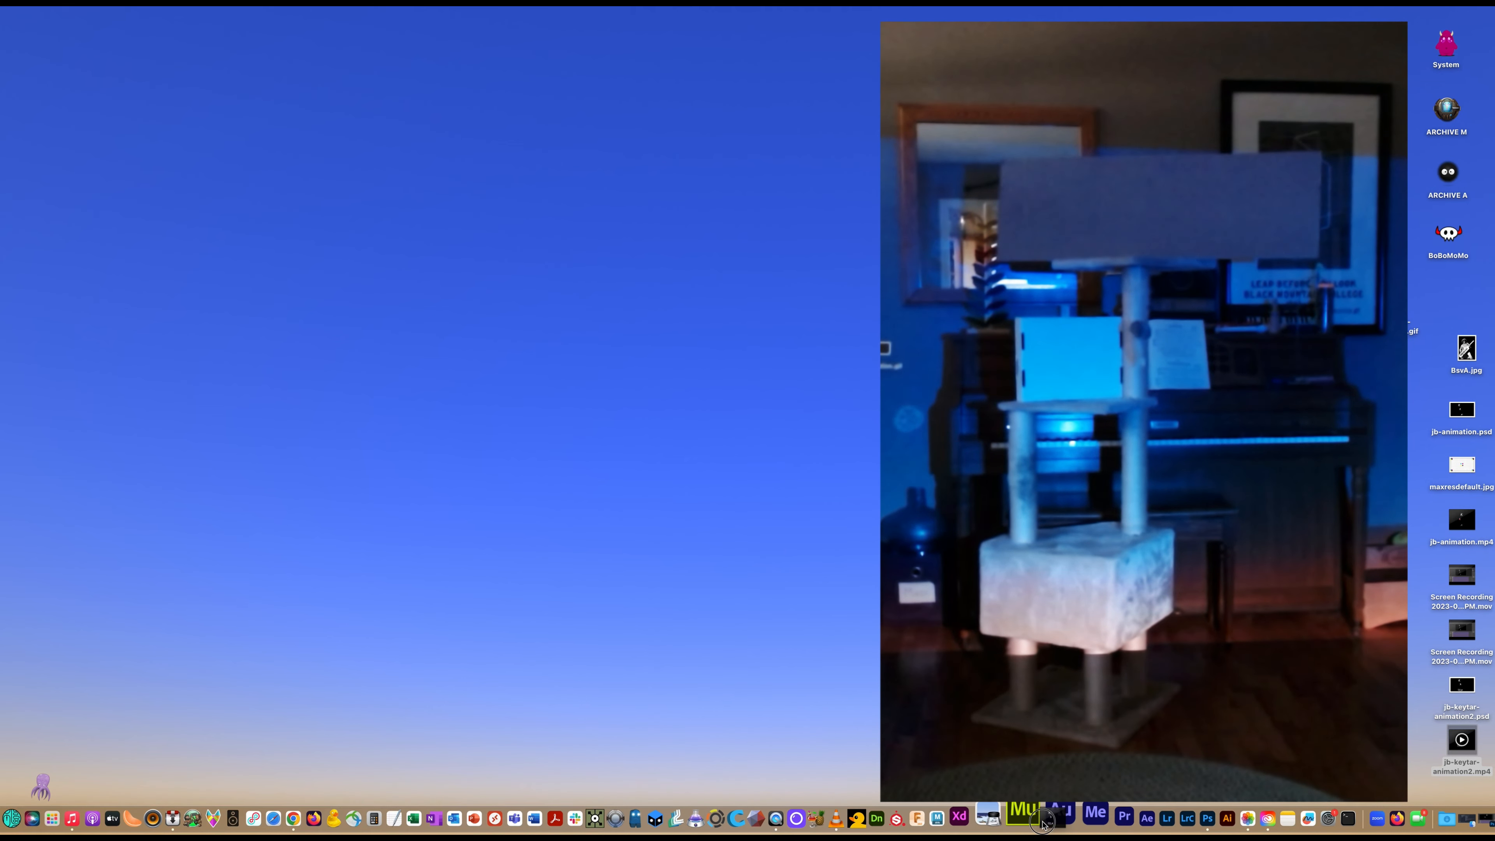
left_click(866, 821)
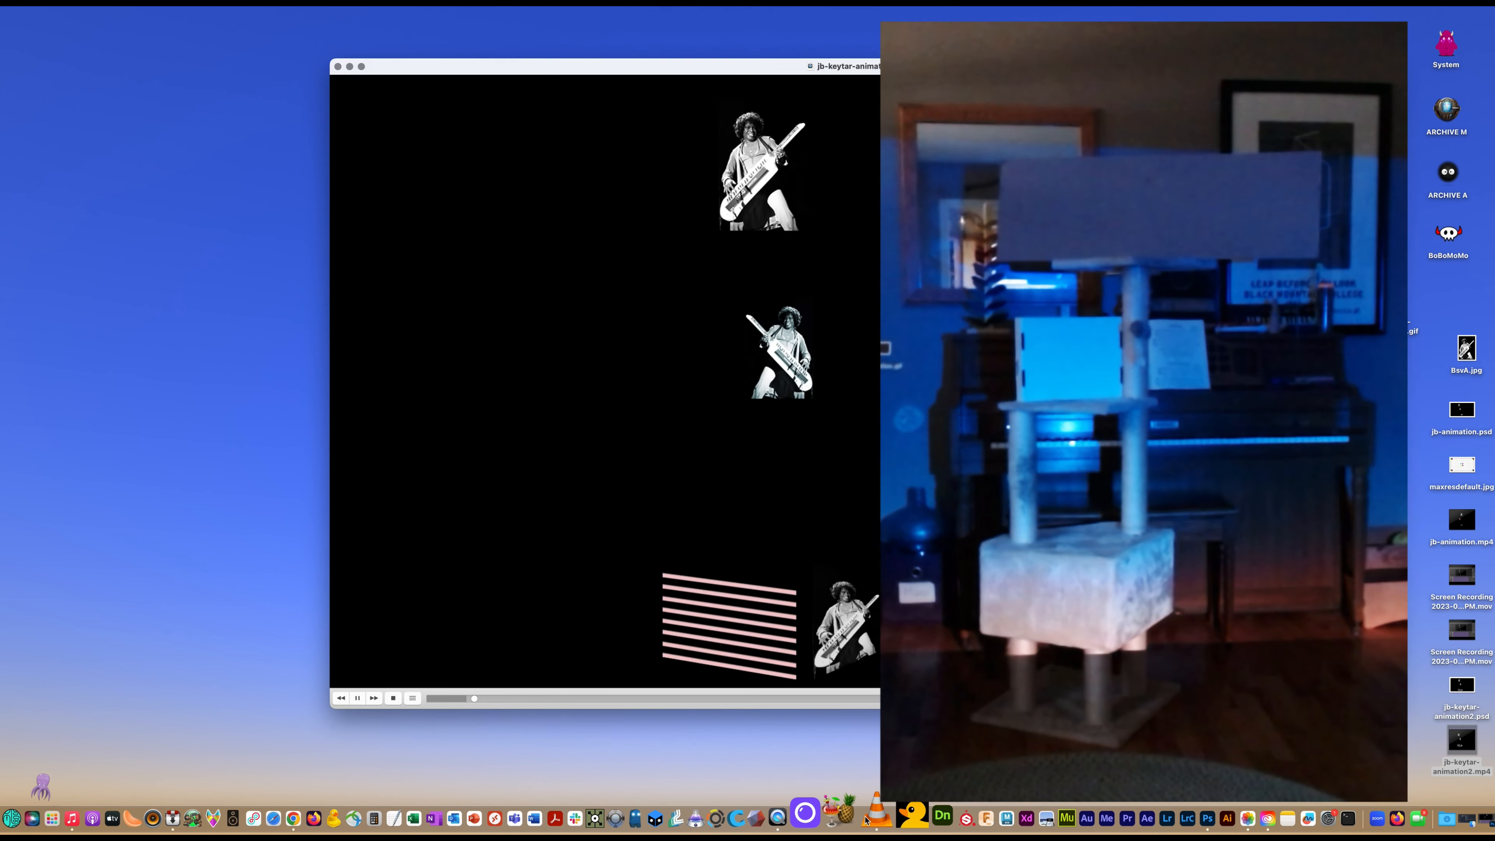
left_click_drag(878, 67, 786, 69)
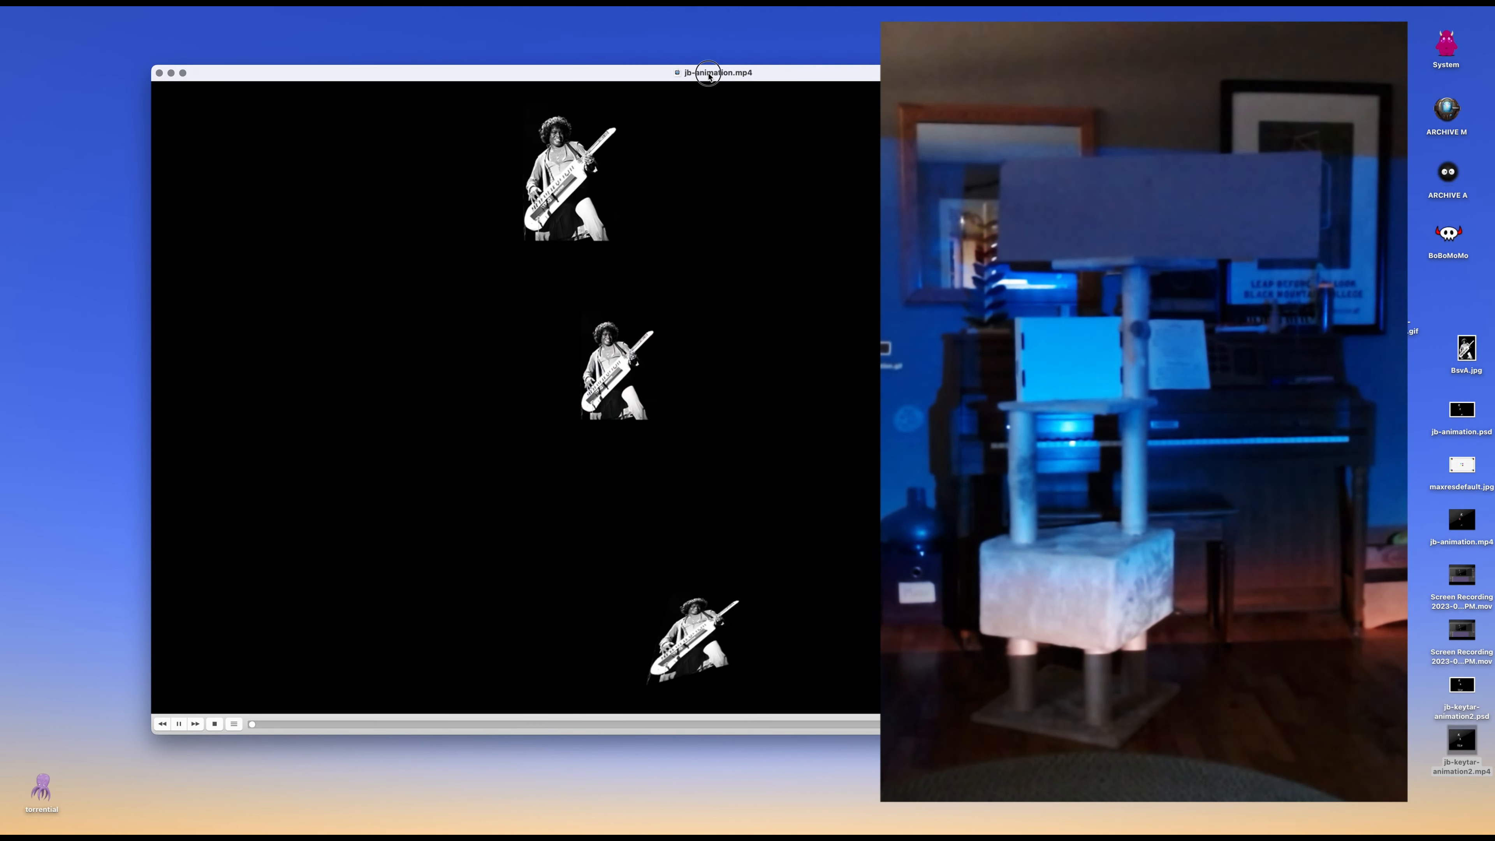
left_click(221, 3)
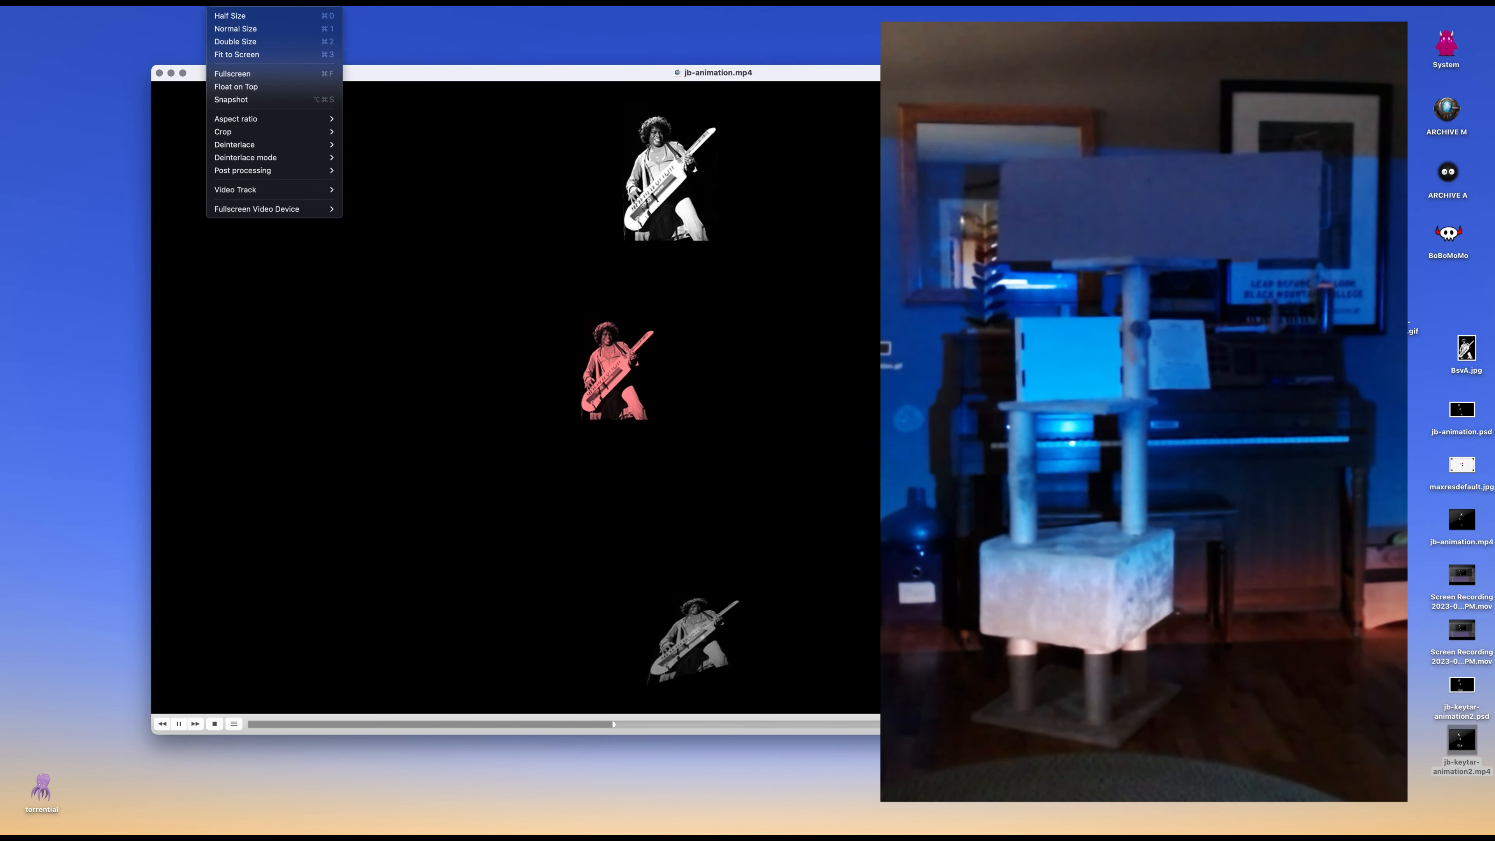
mouse_move(148, 2)
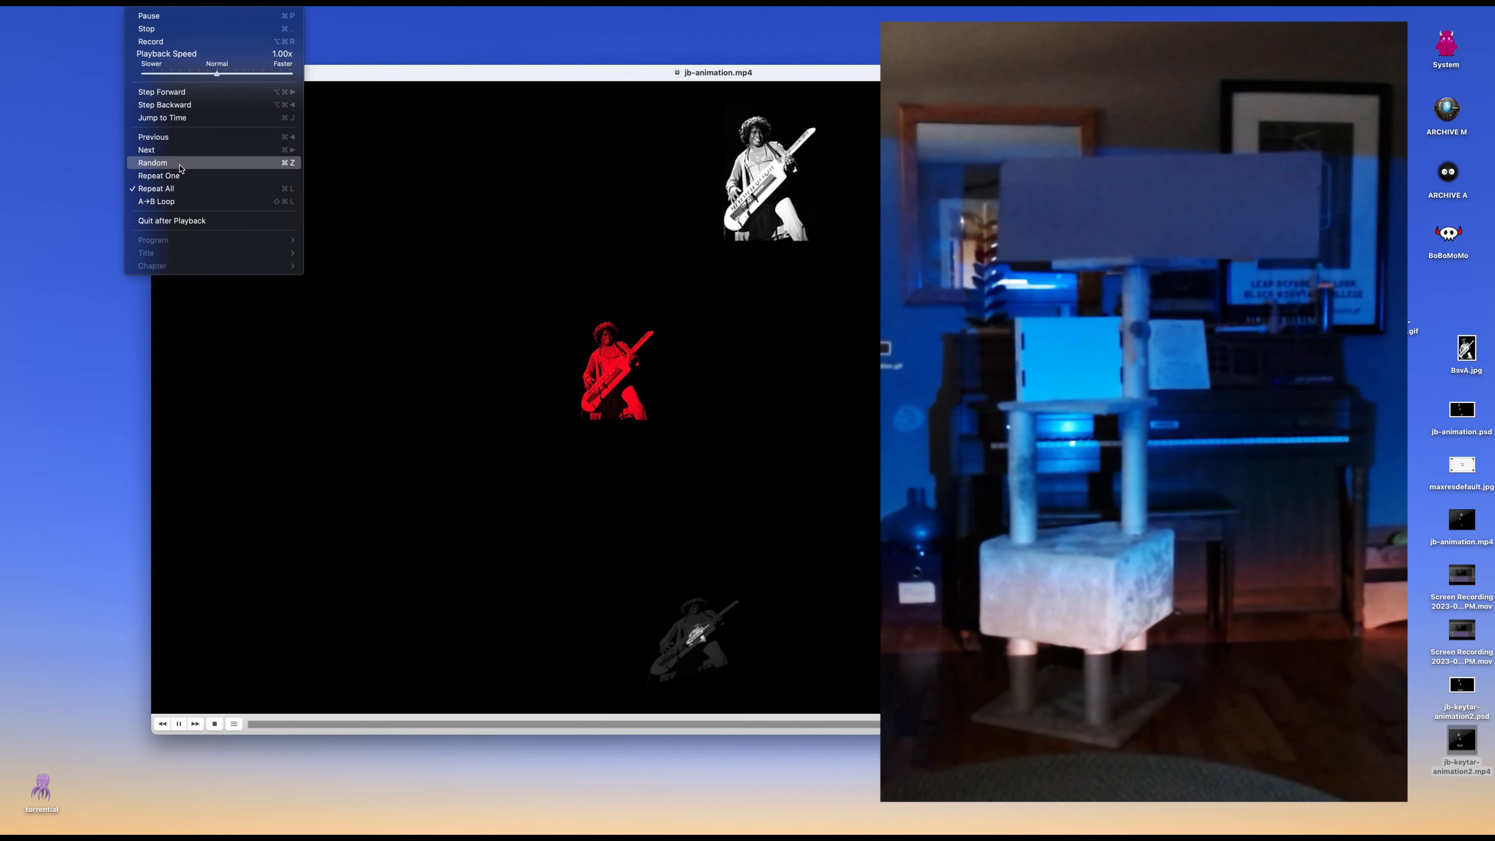
key("Escape")
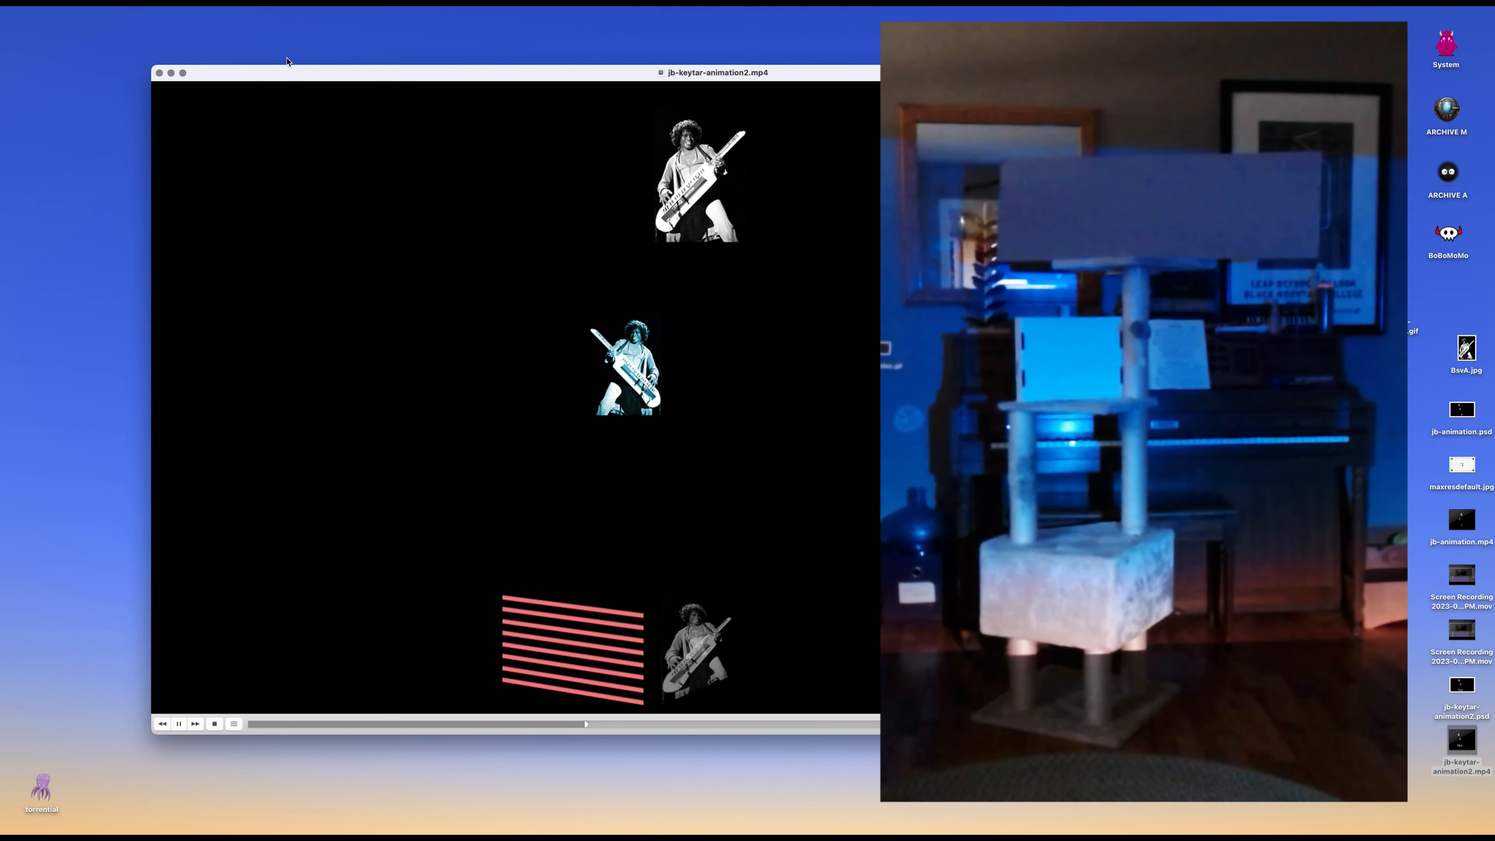
Move the VLC video window onto the projector display and play it in full screen.
left_click_drag(273, 70, 1494, 88)
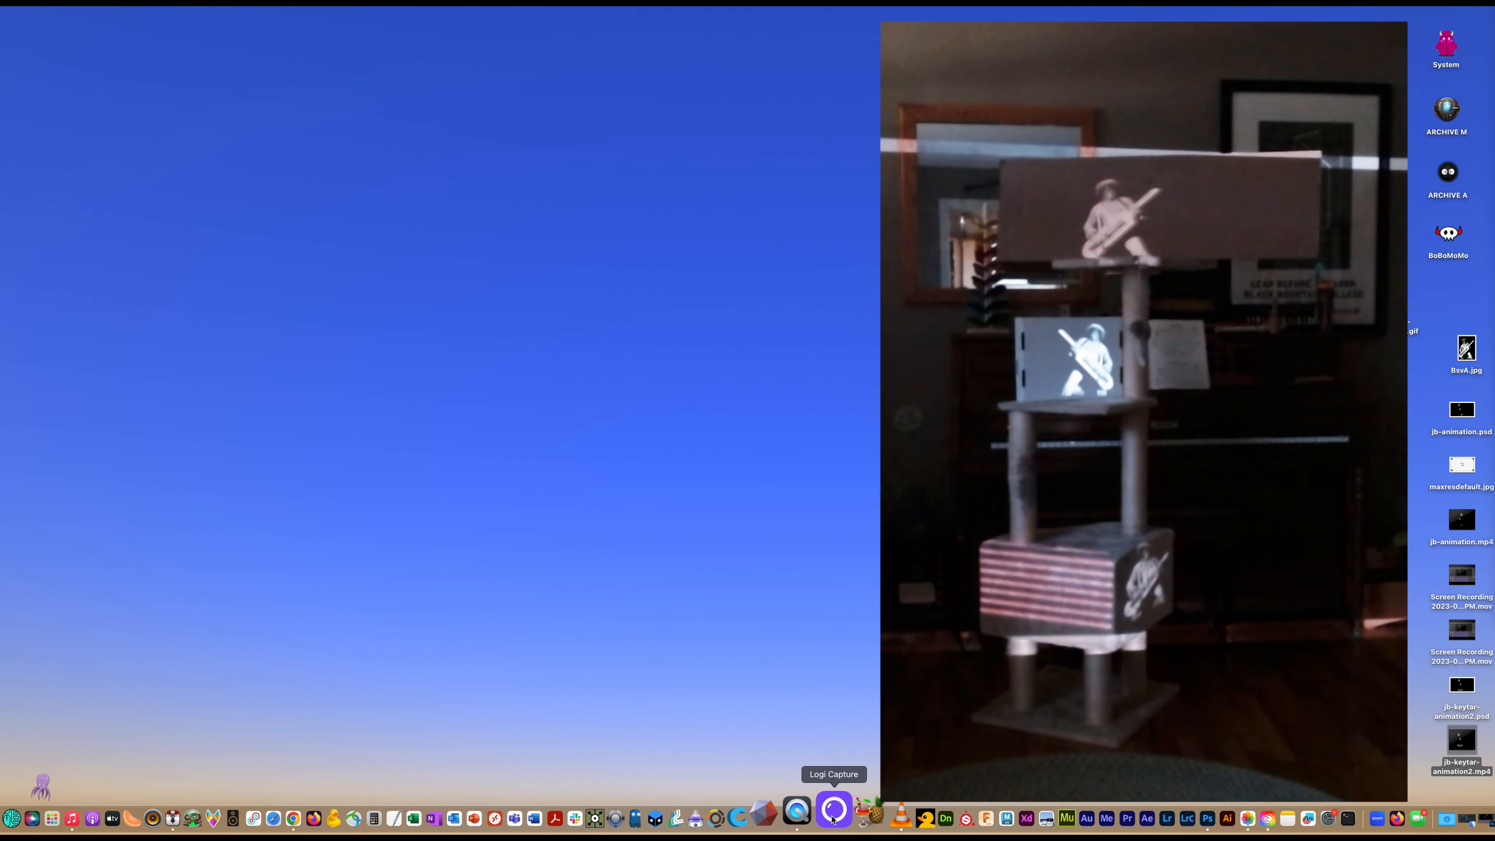
left_click(224, 2)
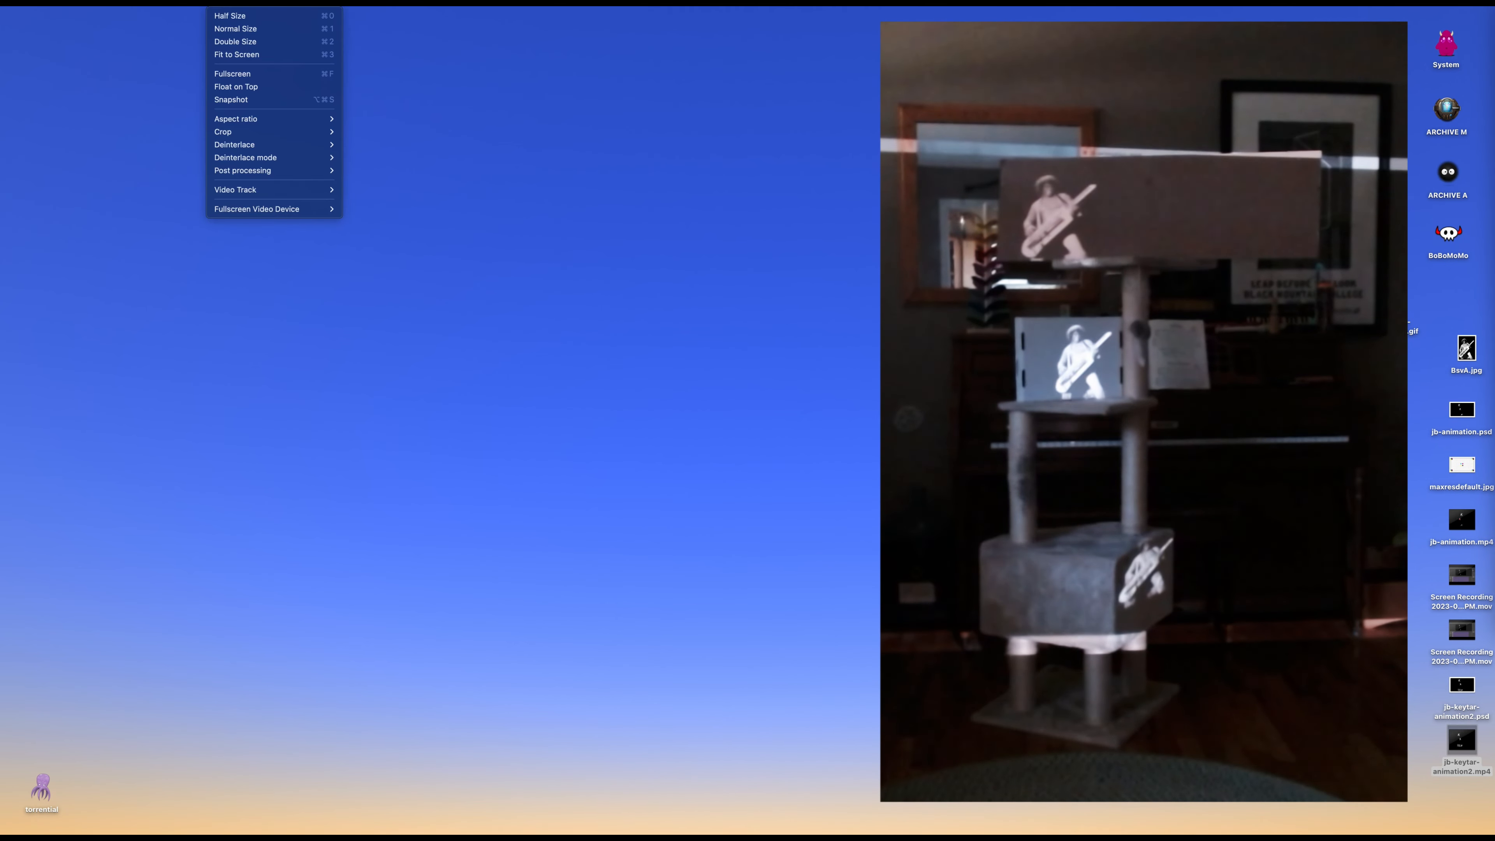
left_click(232, 76)
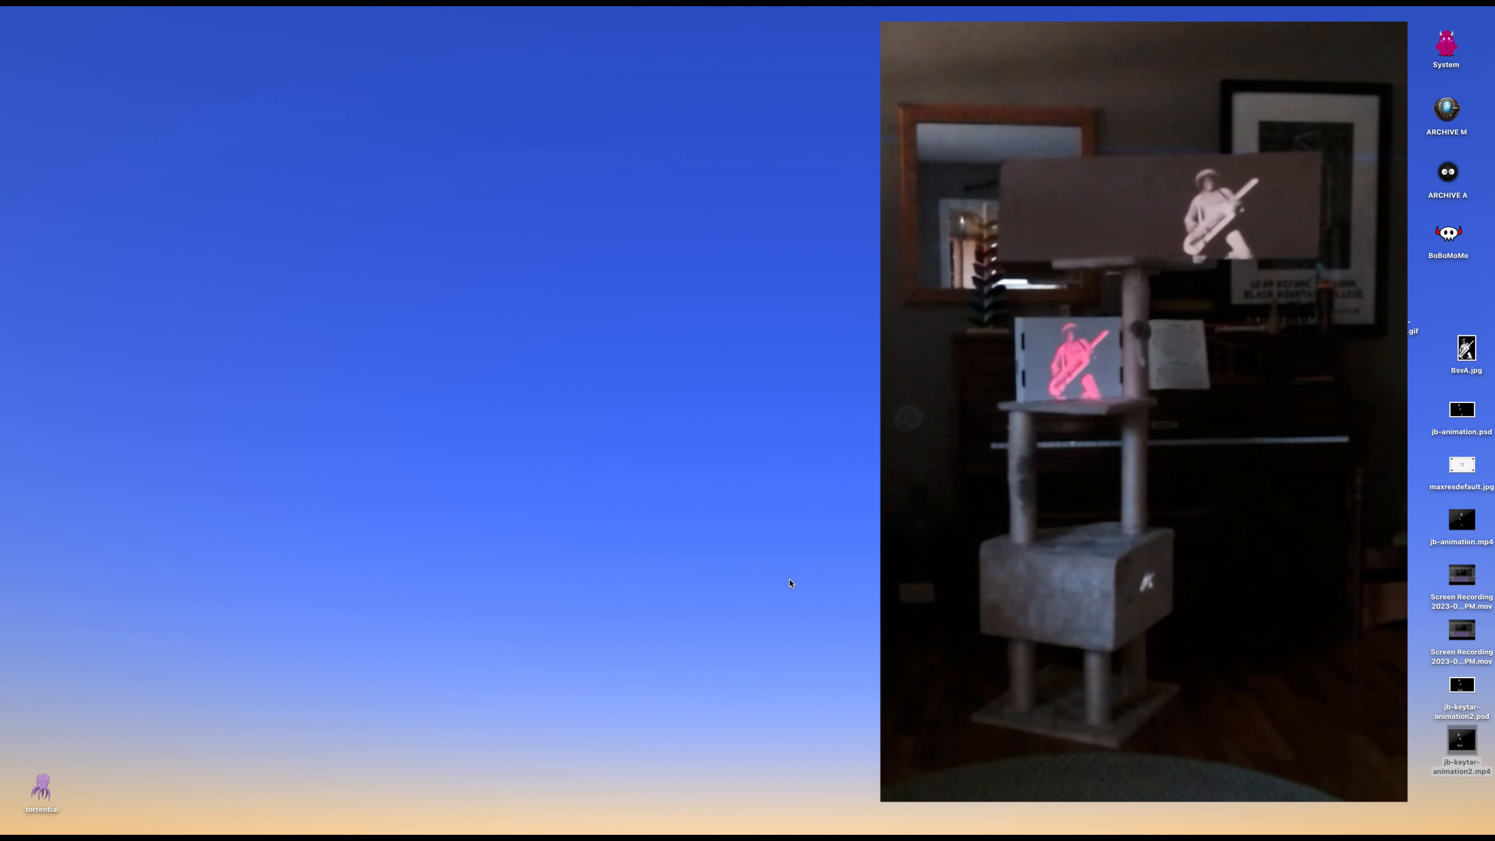